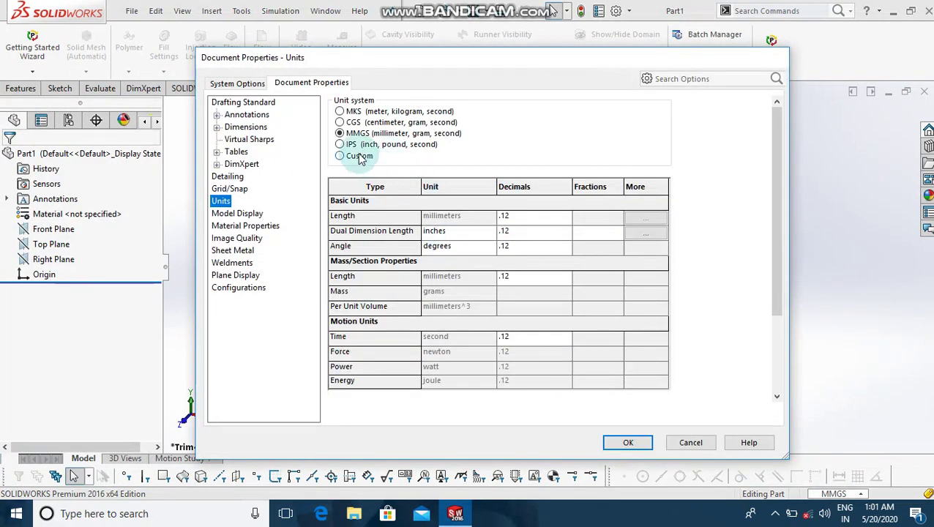
Switch to Custom units with length and section length in feet and volume in feet^3.
click(357, 156)
click(490, 218)
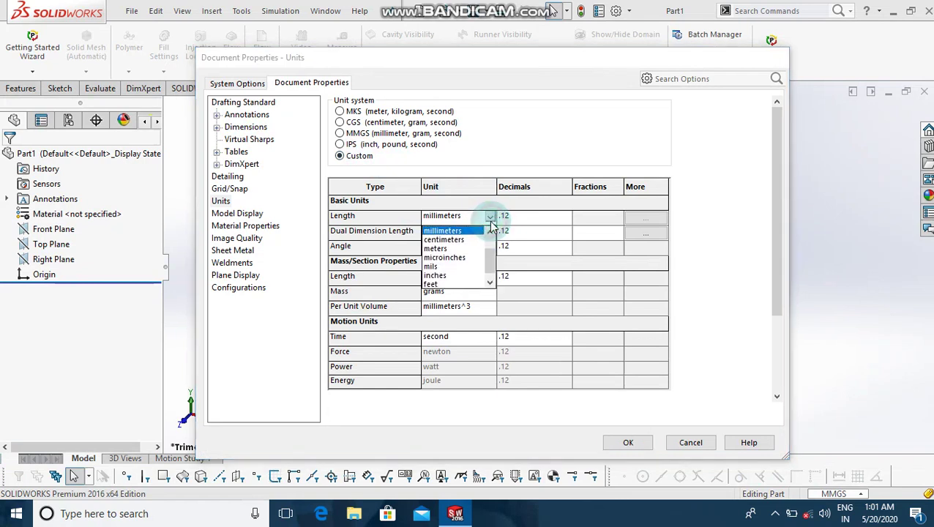
click(461, 284)
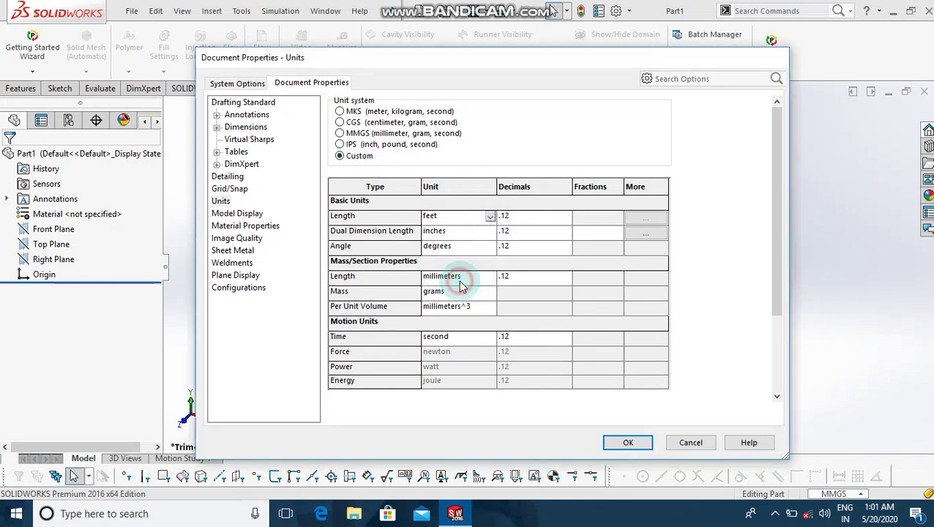
click(469, 282)
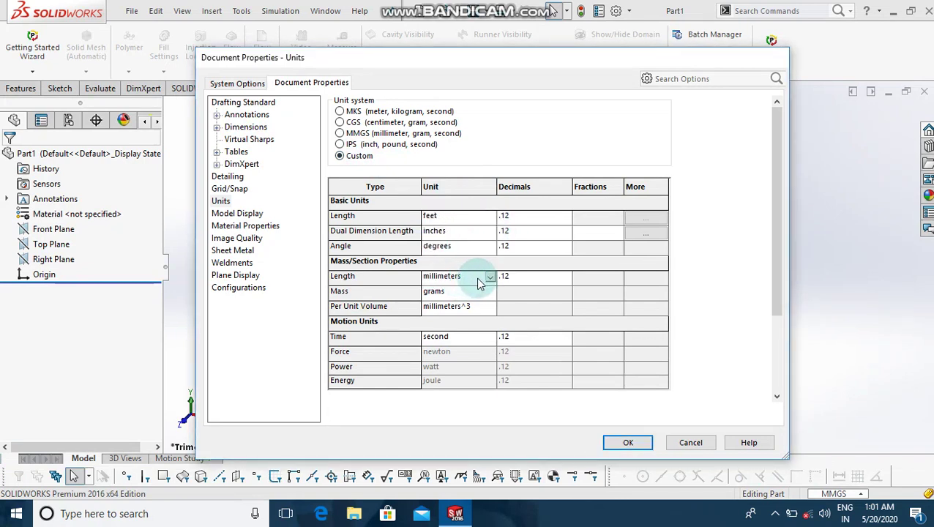
click(489, 277)
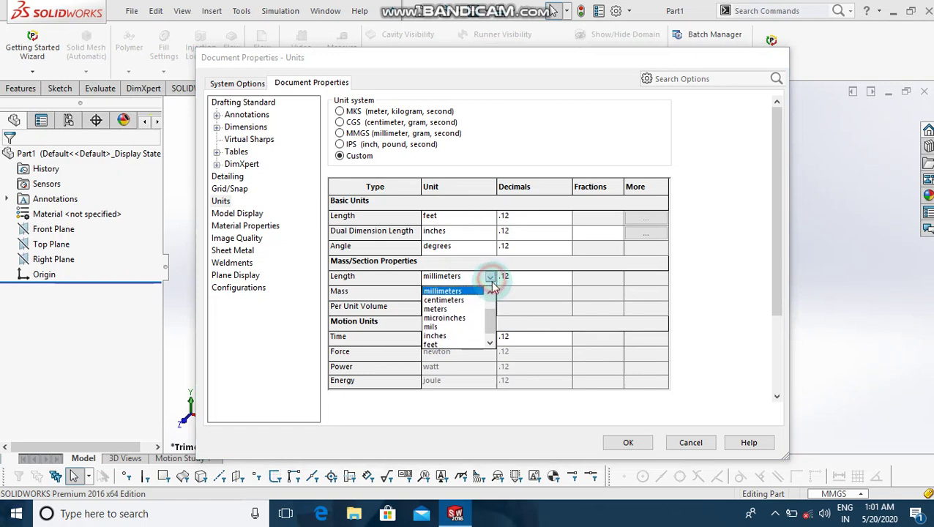
click(452, 345)
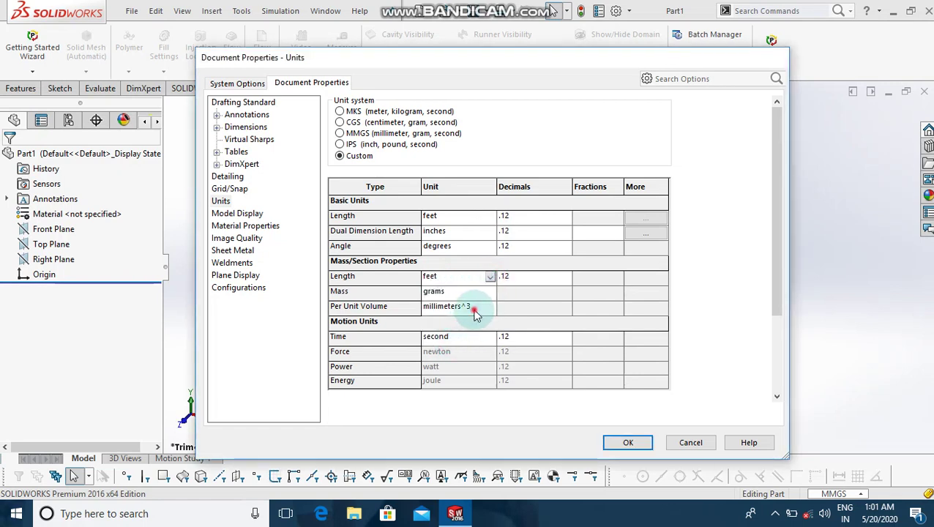
click(474, 311)
click(490, 309)
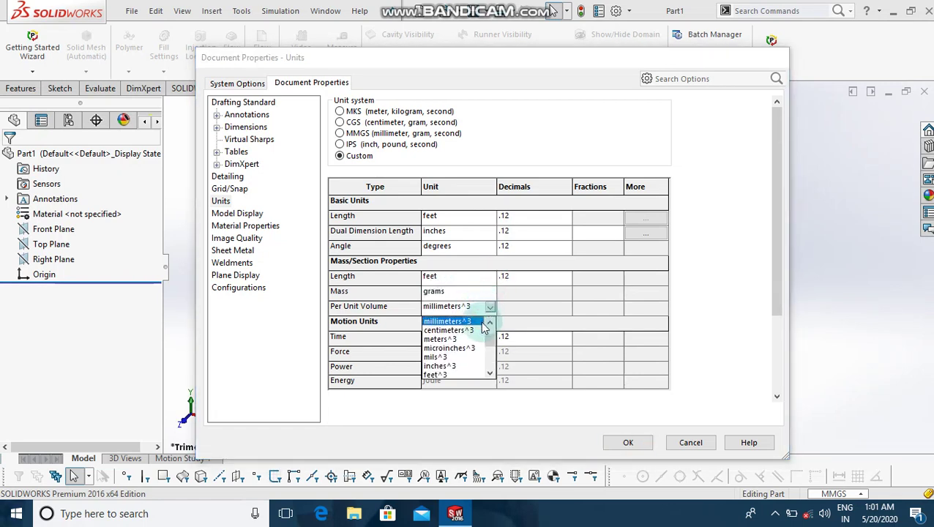
click(448, 374)
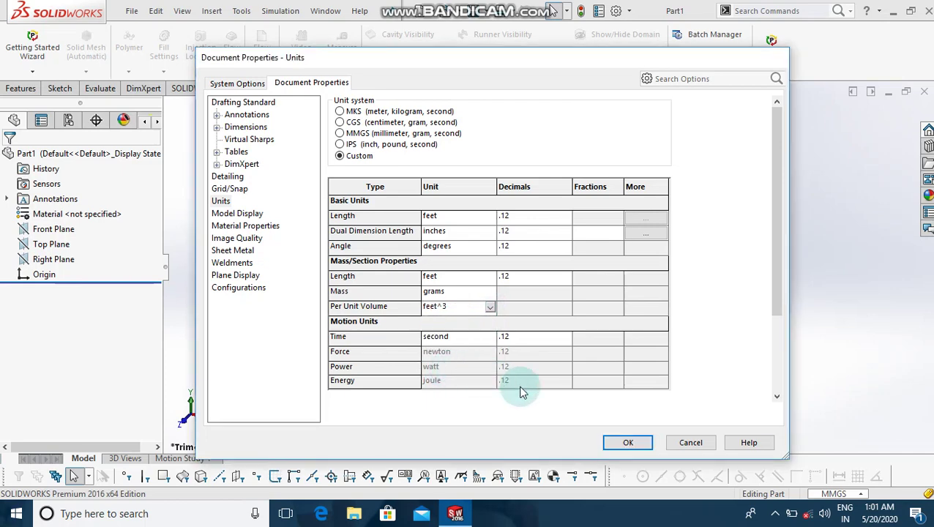
click(621, 443)
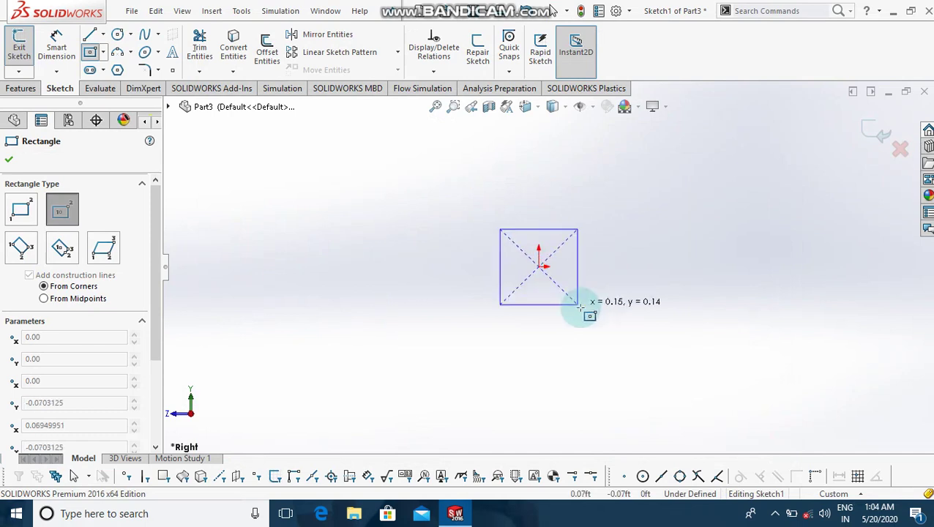
Finish the center rectangle around the origin and dimension its height to 6.1 ft.
click(621, 306)
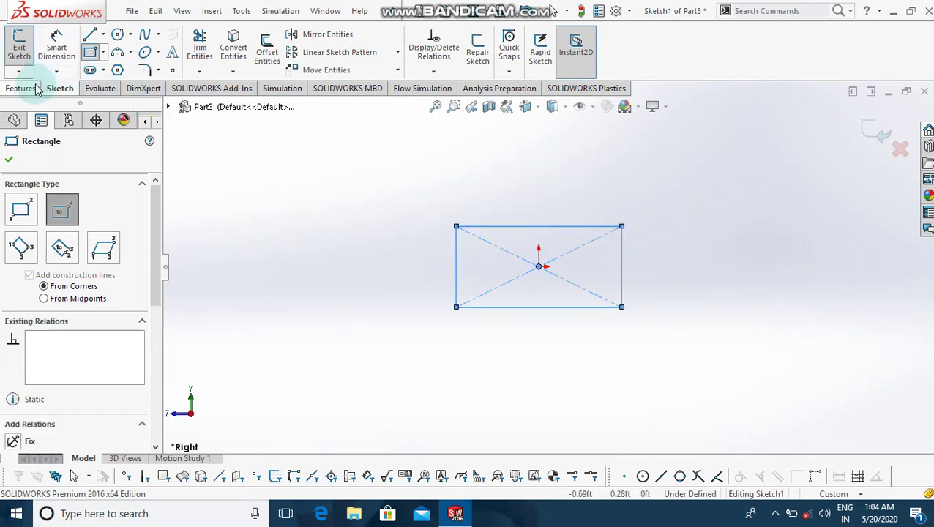
click(57, 46)
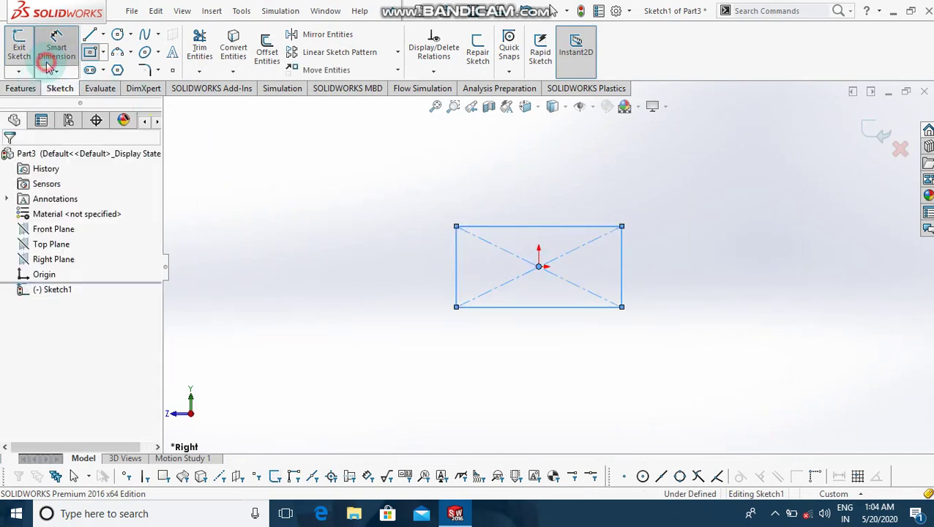
click(457, 276)
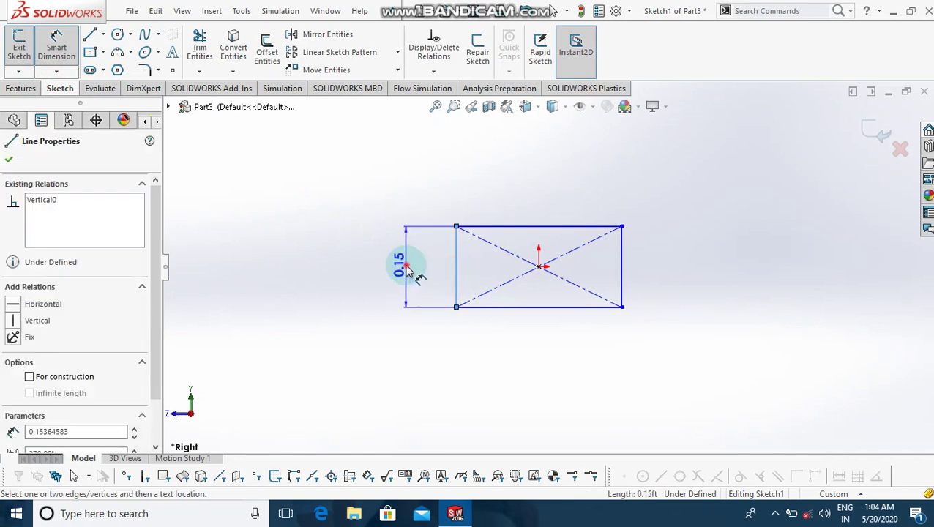
click(407, 267)
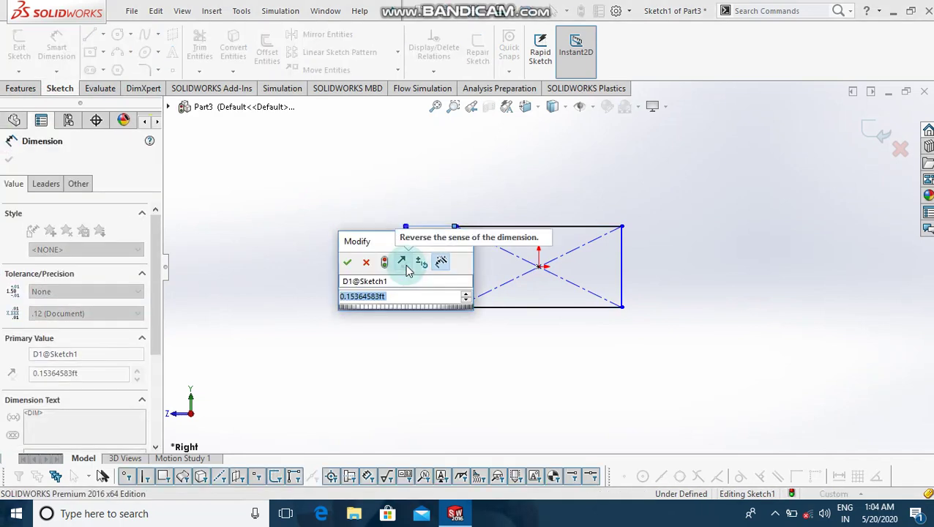
text(6.1)
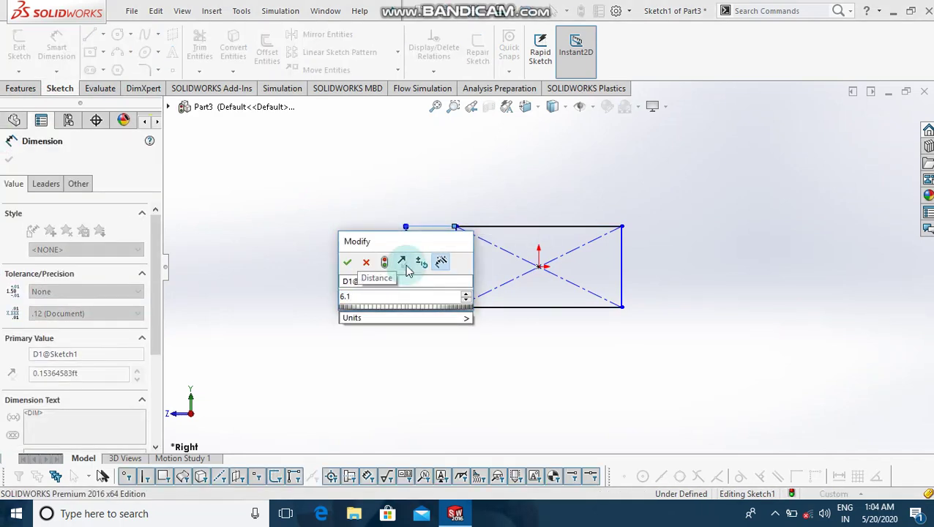
key(Return)
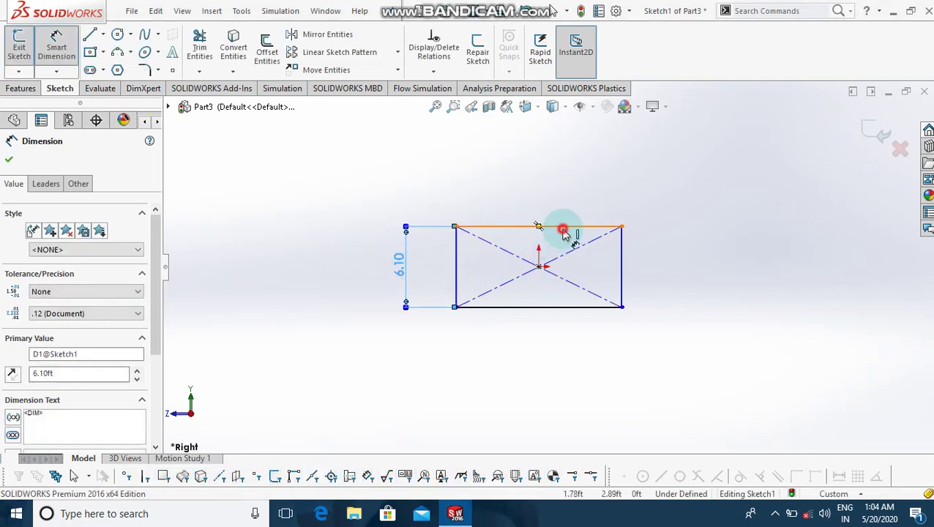
Dimension the rectangle's width to 8.5 ft.
click(566, 227)
click(572, 206)
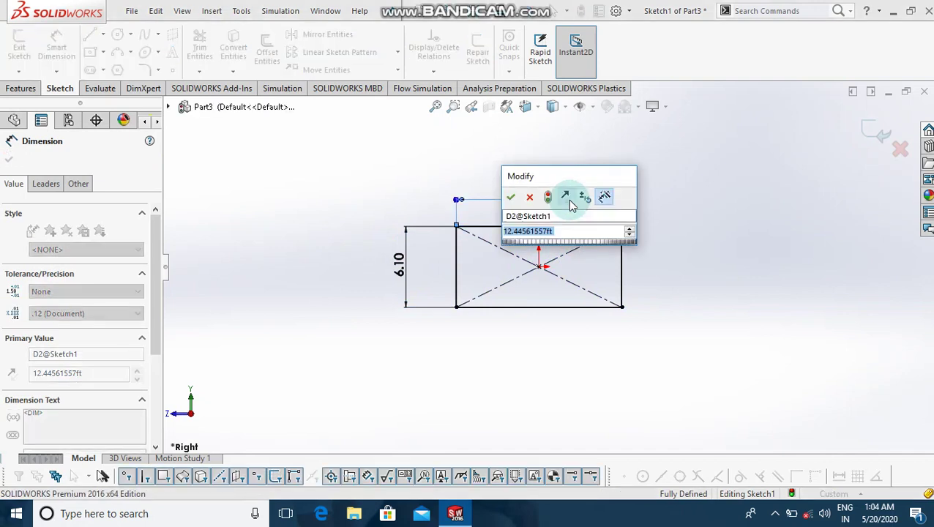
text(8.)
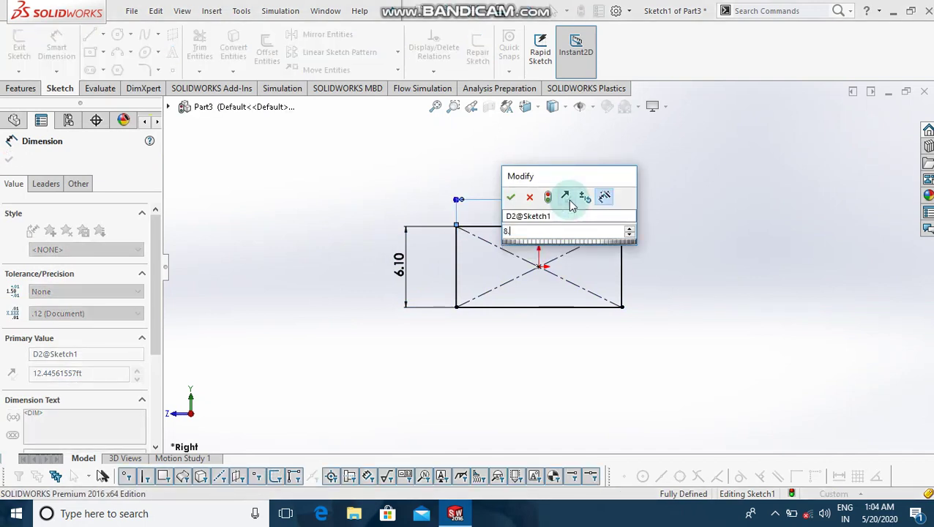
text(5)
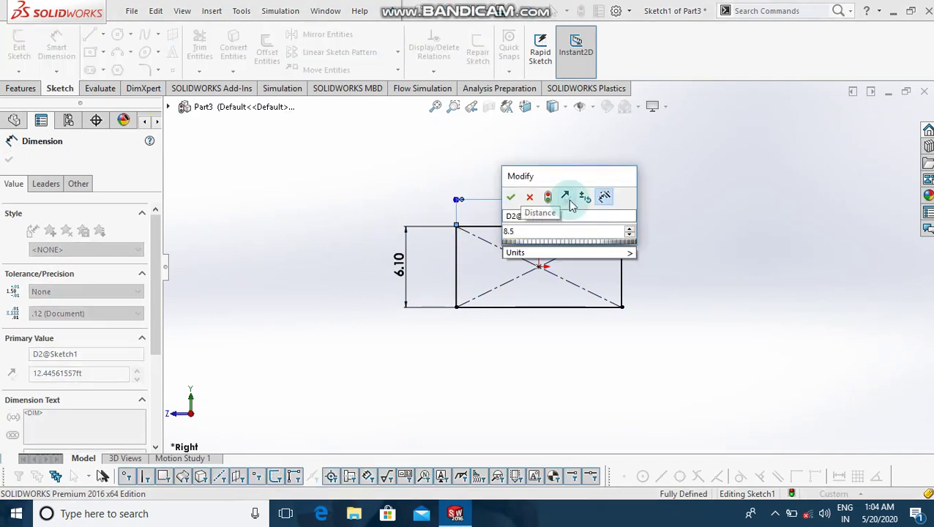
key(Return)
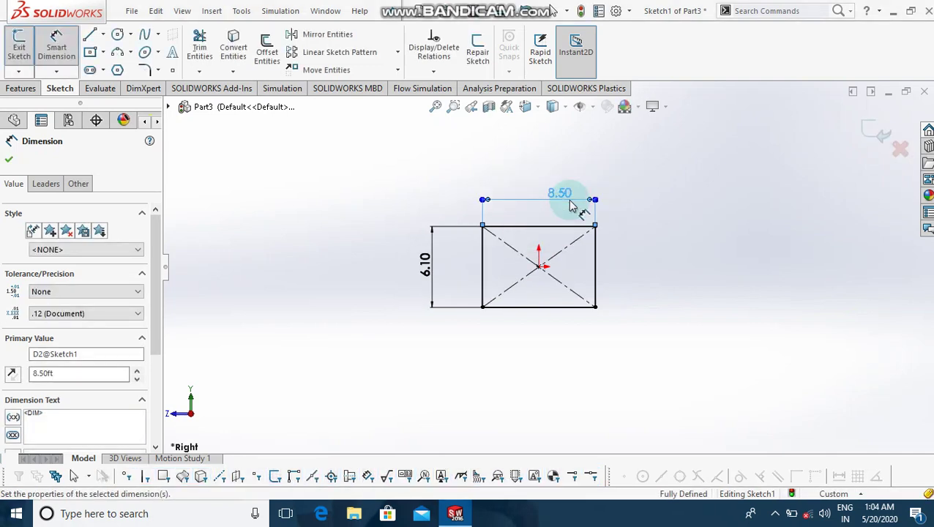
click(28, 88)
Extrude the rectangle 2.5 ft into a block, then select its front vertical edge.
click(25, 48)
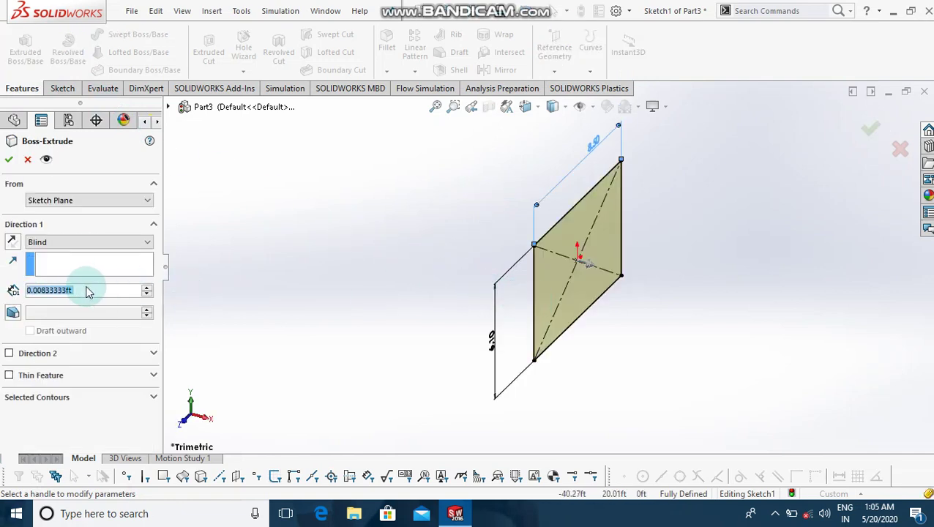
text(2.5)
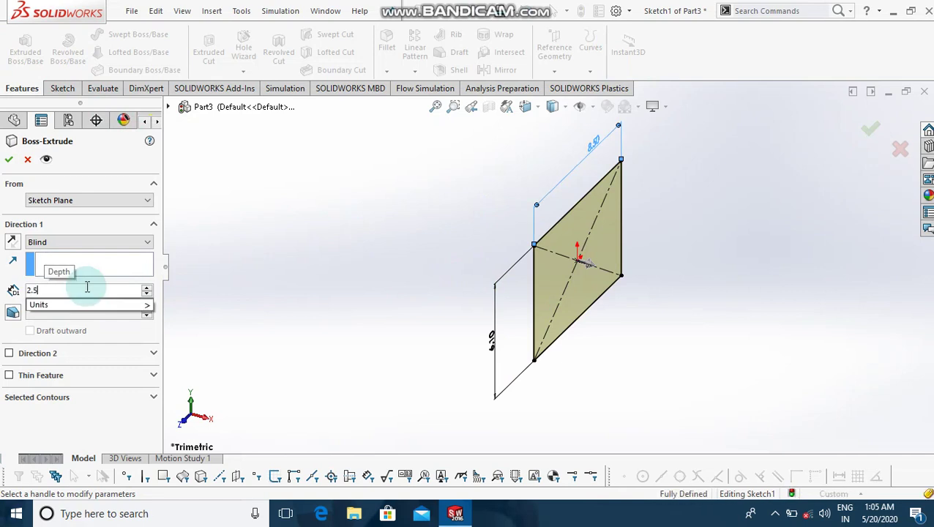
key(Return)
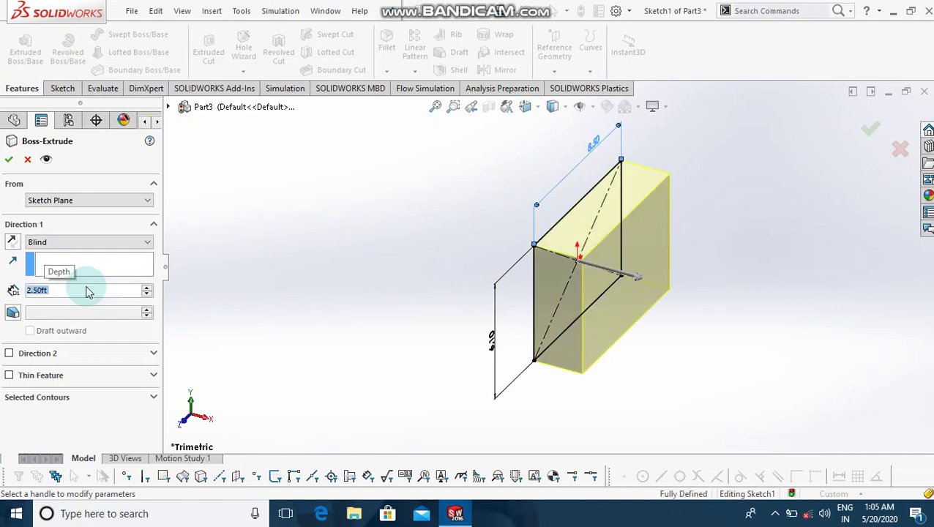
click(9, 159)
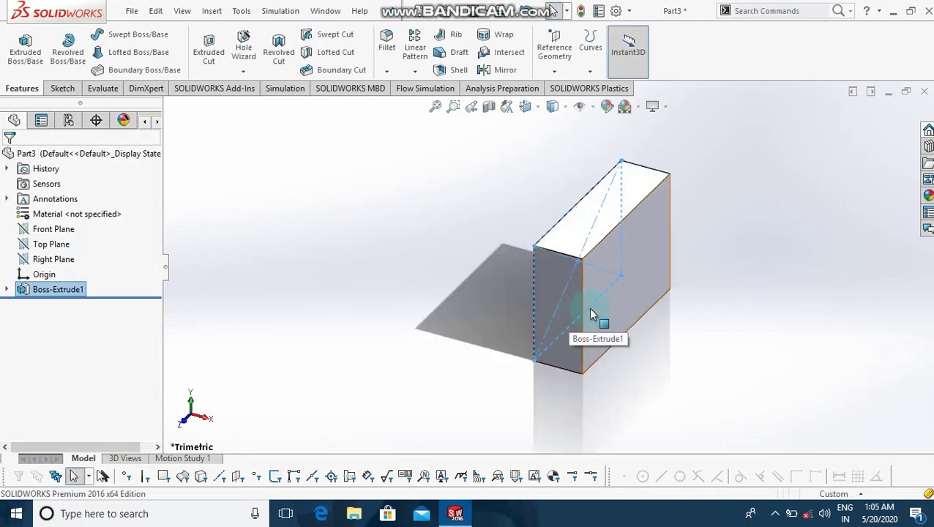
click(593, 312)
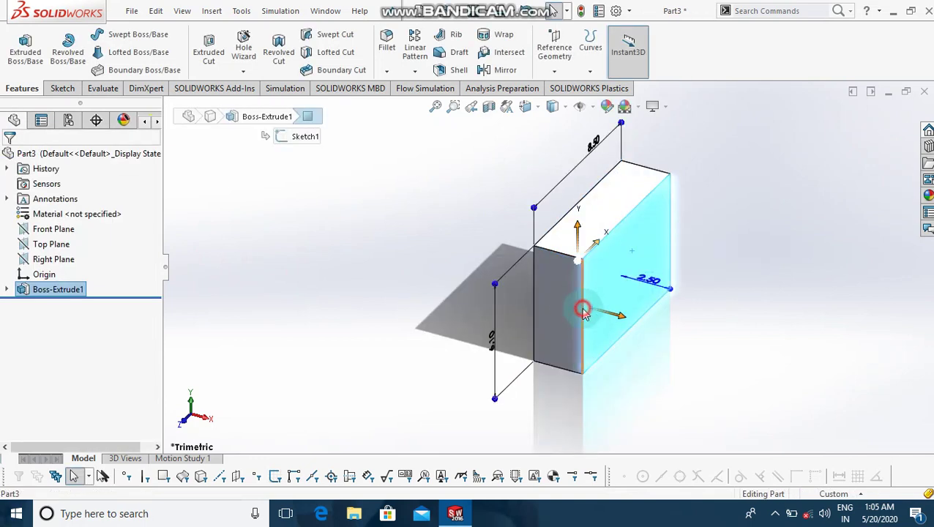
click(583, 311)
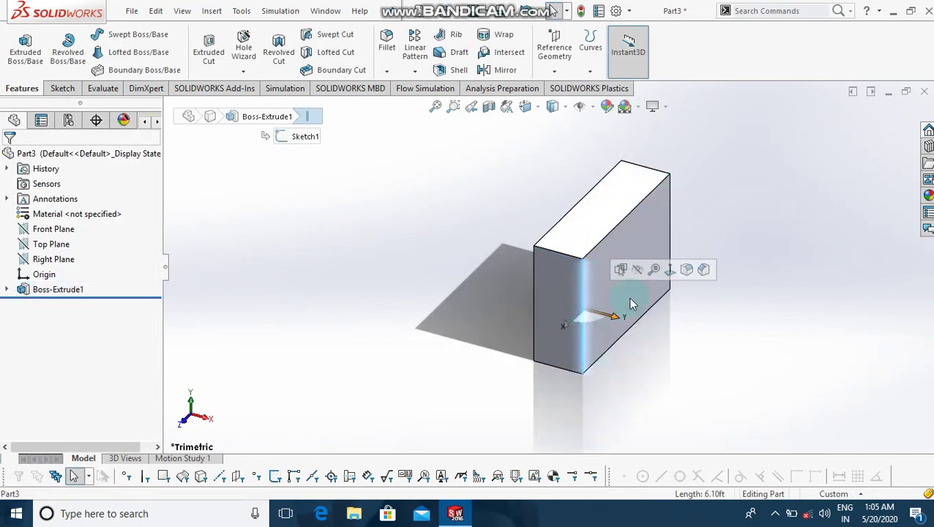
Round the block's front vertical edge with a 1 ft fillet.
click(688, 273)
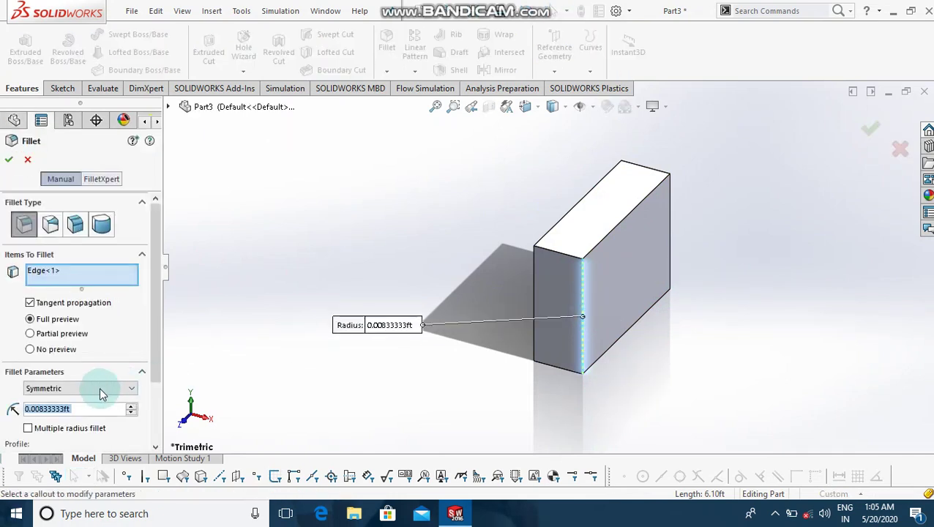
text(1)
key(Return)
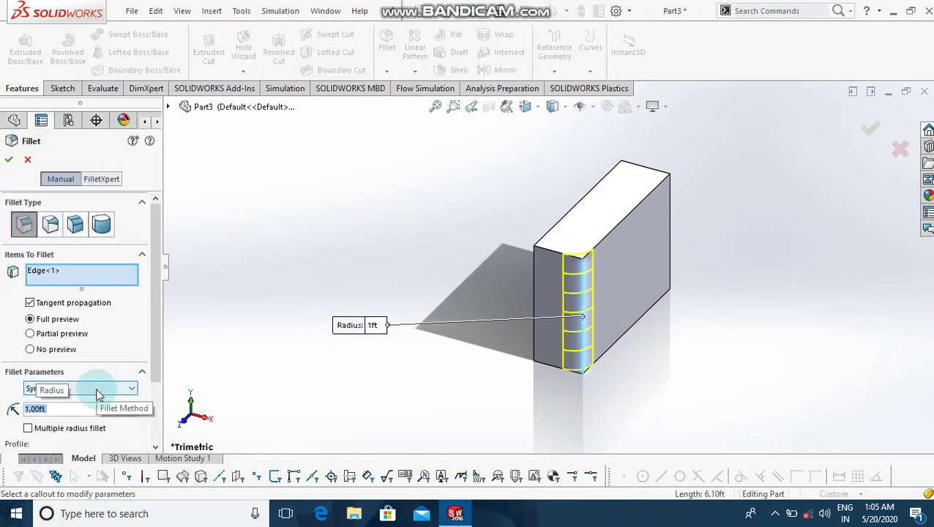
click(9, 163)
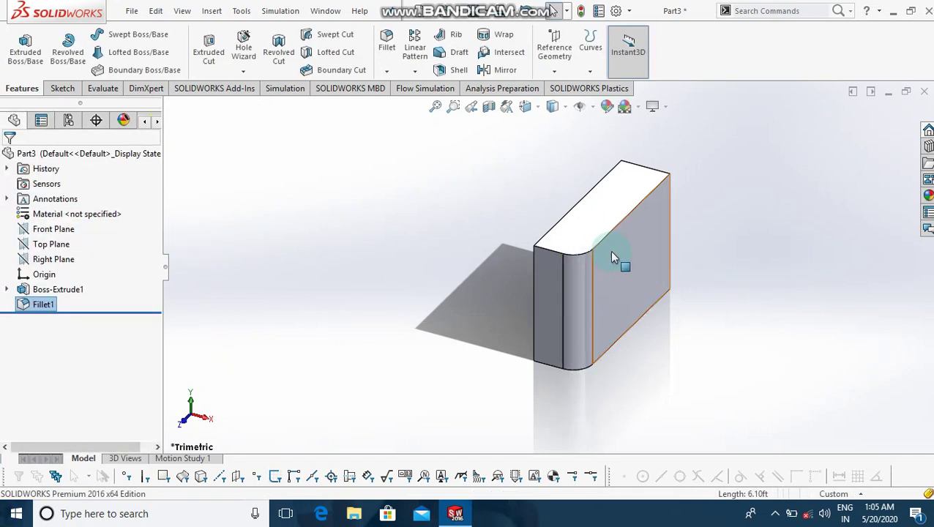
Round the back vertical edge with a 3 ft fillet and start a sketch on the side face.
click(670, 212)
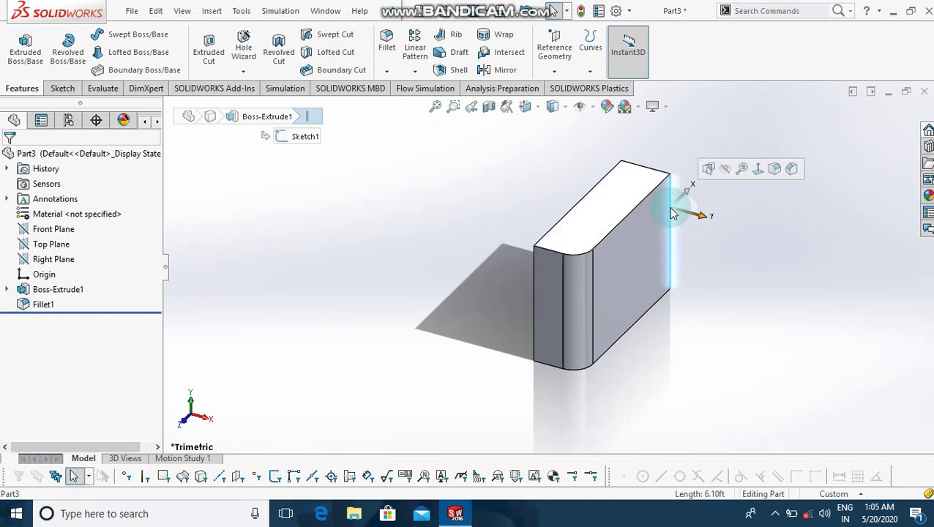
click(774, 170)
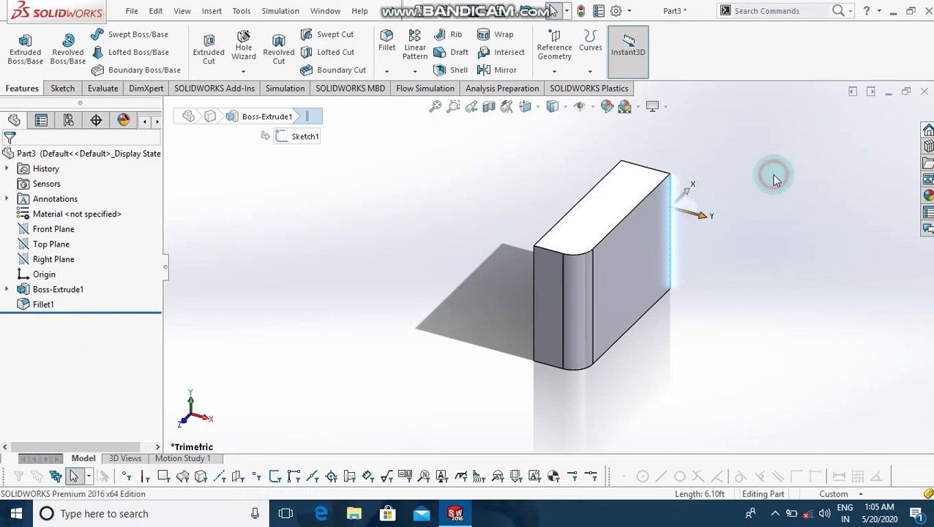
text(3)
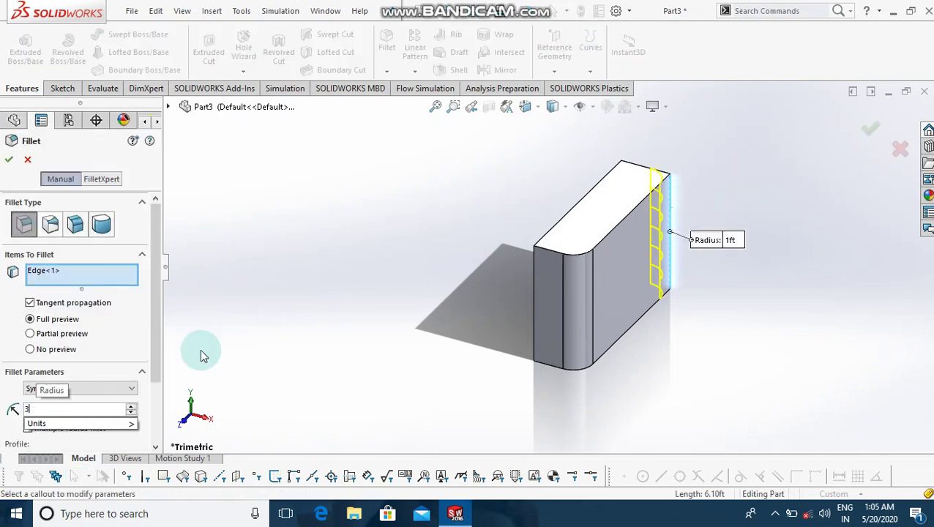
key(Return)
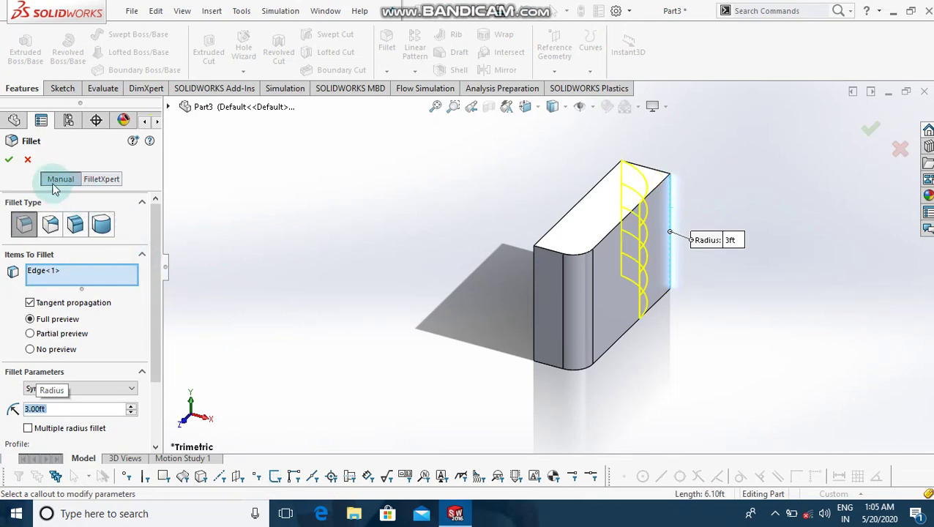
click(9, 160)
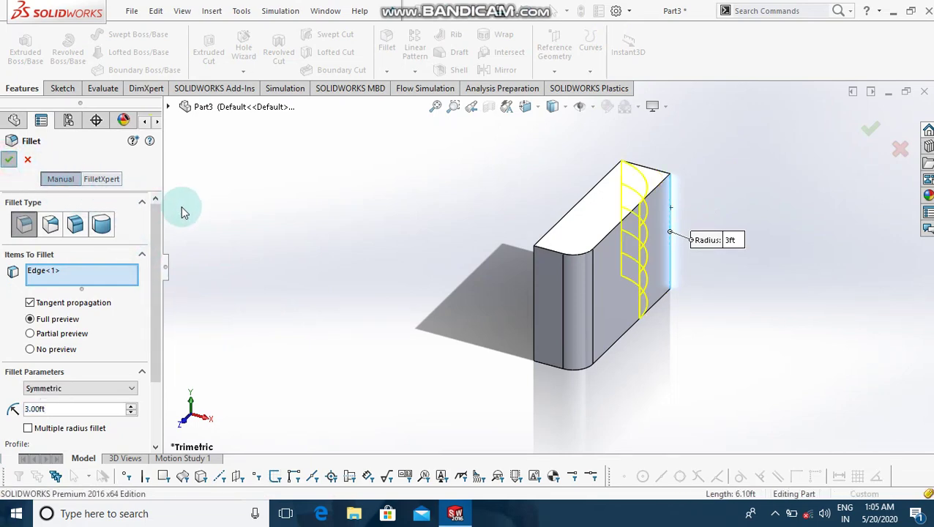
click(202, 217)
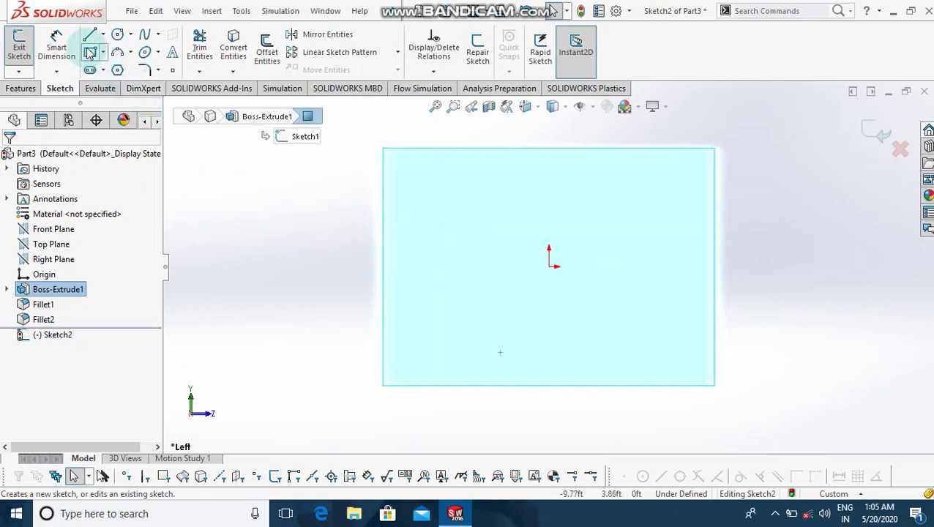
Convert the face outline and draw three lines closing a small rectangle against its left edge.
click(233, 47)
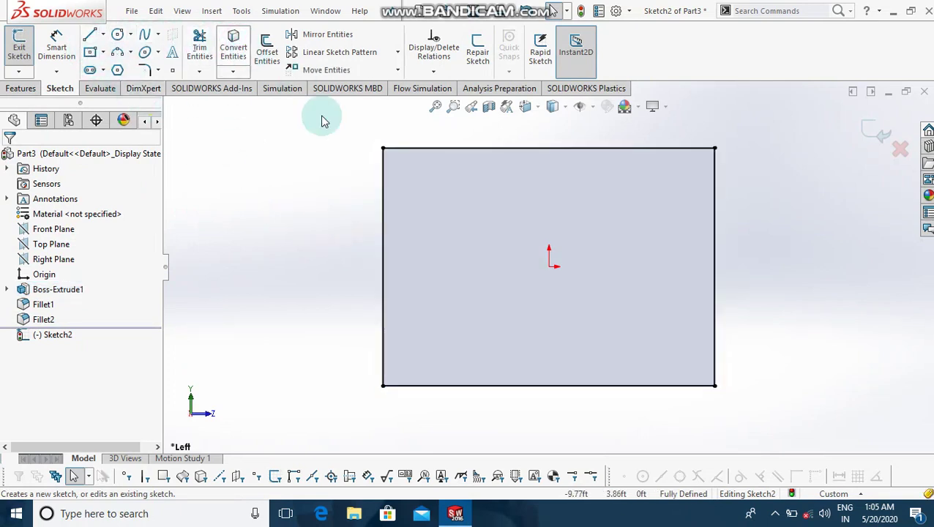
click(89, 38)
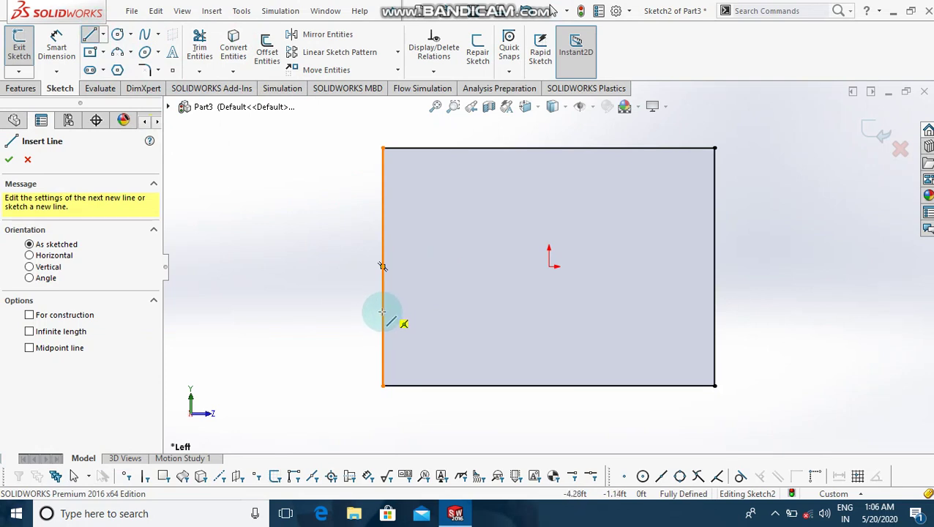
click(382, 310)
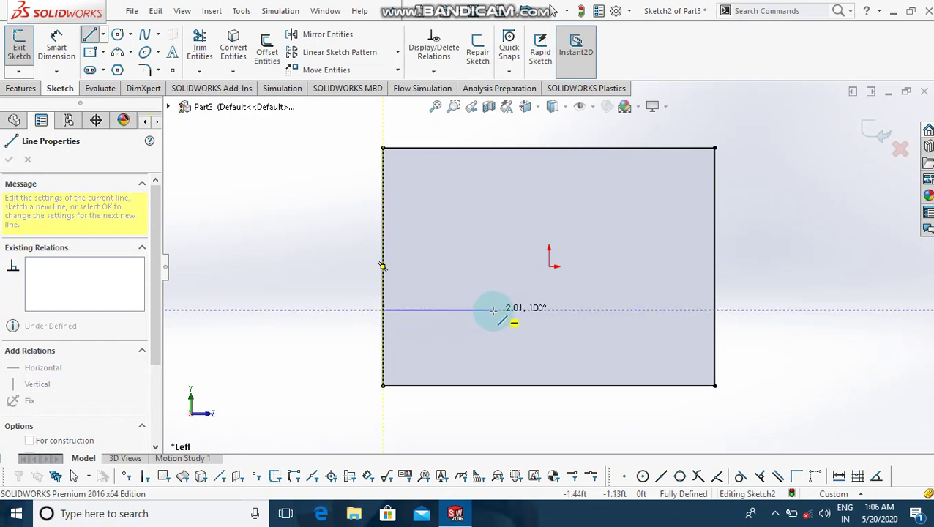
click(486, 310)
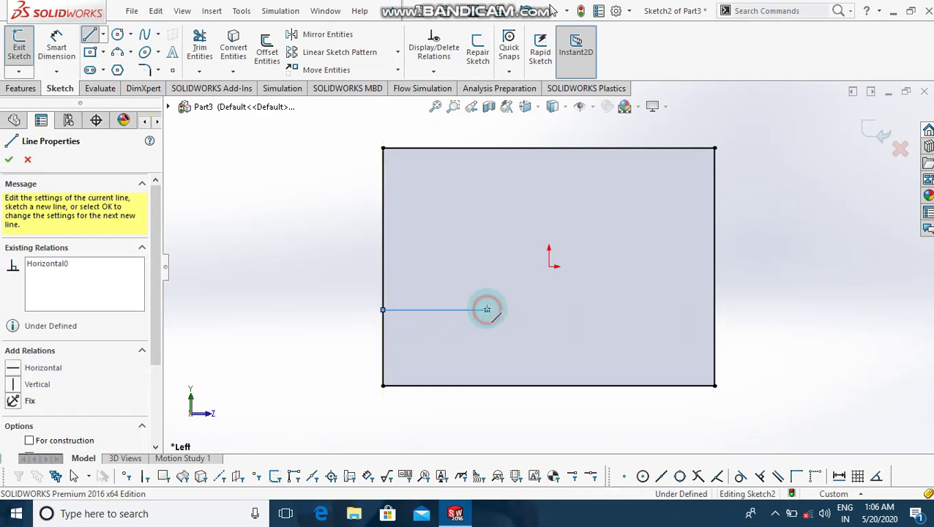
click(487, 222)
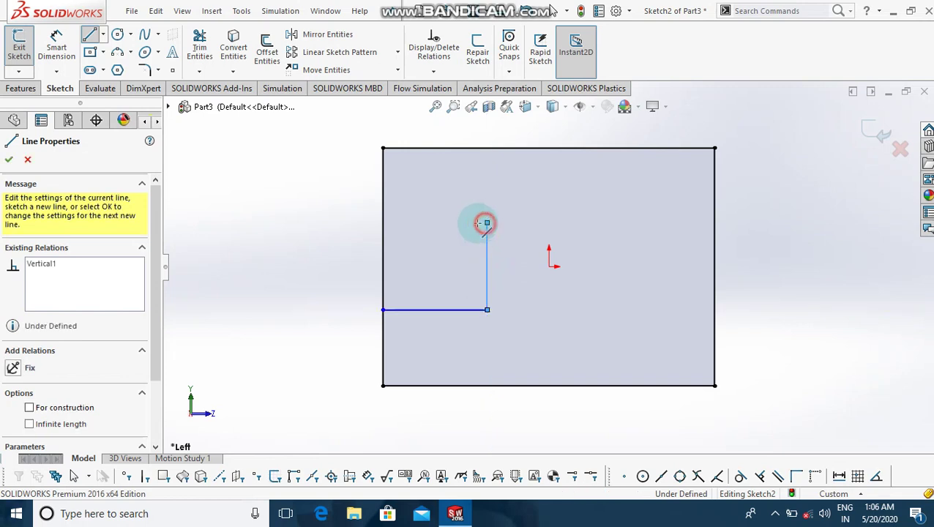
click(382, 221)
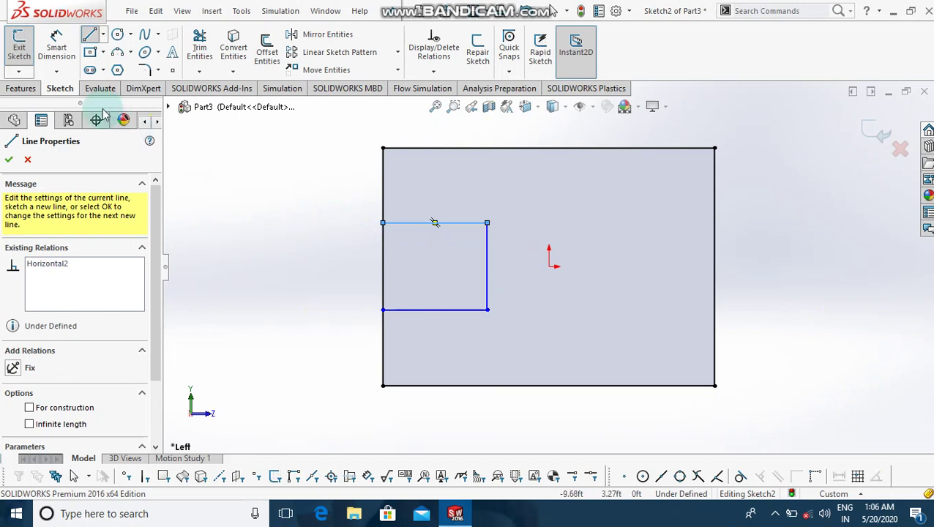
Extrude the small rectangle region with depth 4.6-2.5, giving 2.10 ft.
click(30, 92)
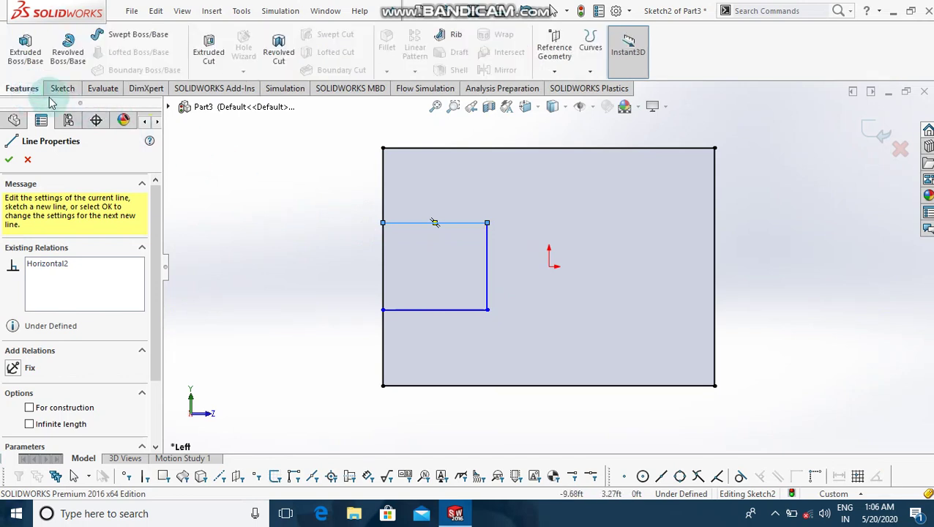
middle_drag(304, 233, 302, 234)
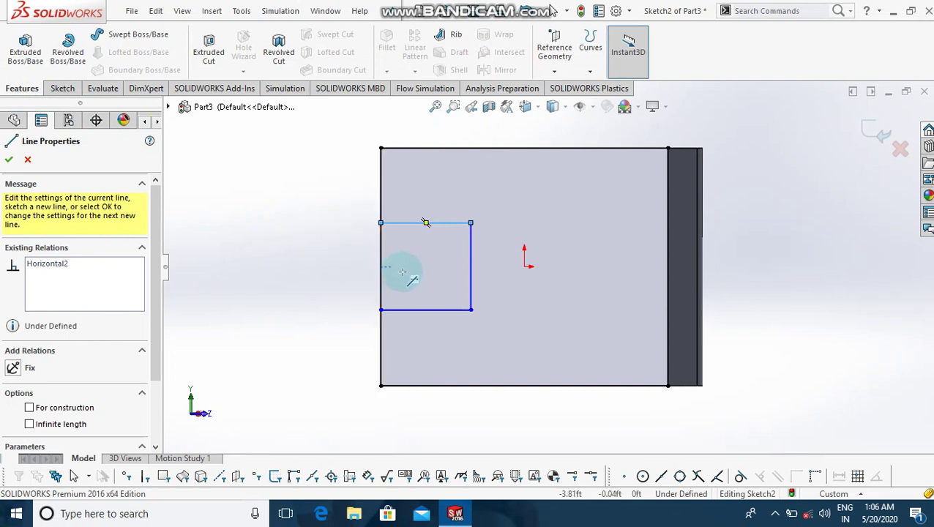
click(24, 44)
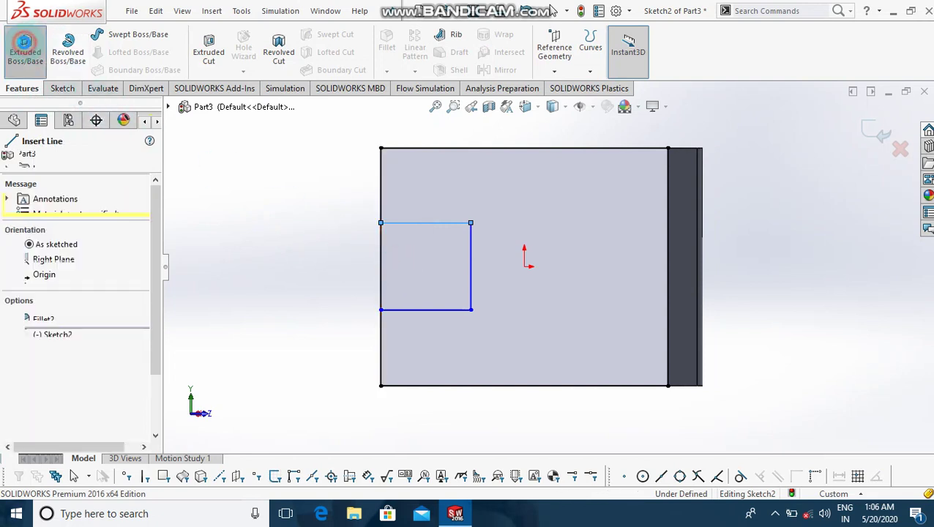
click(431, 282)
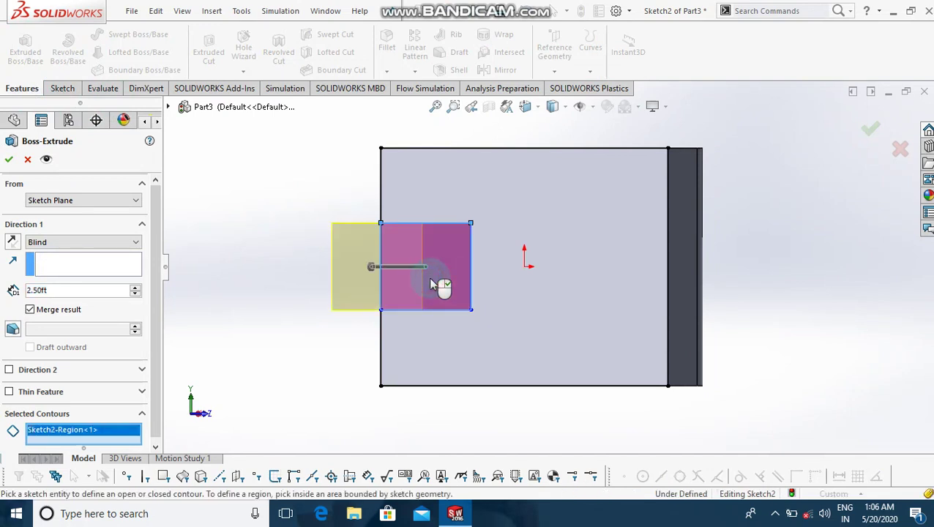
double_click(94, 293)
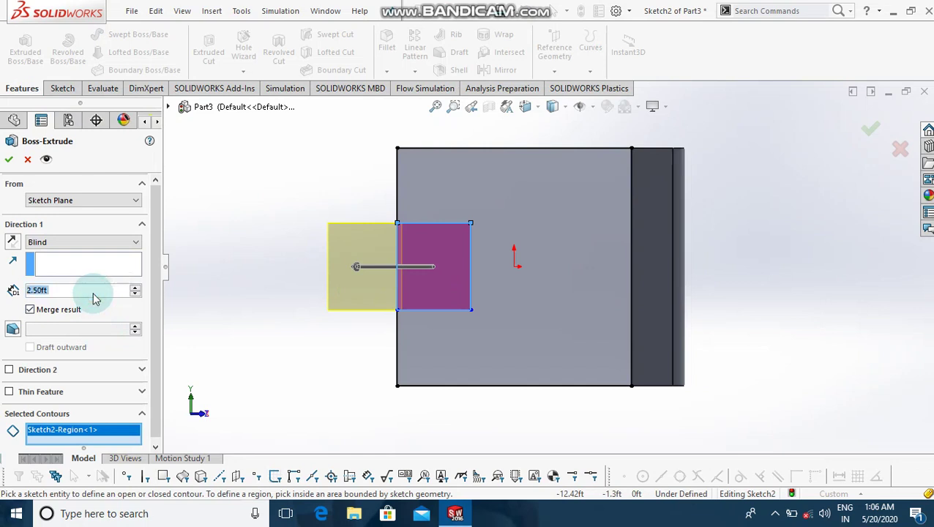
text(4.6)
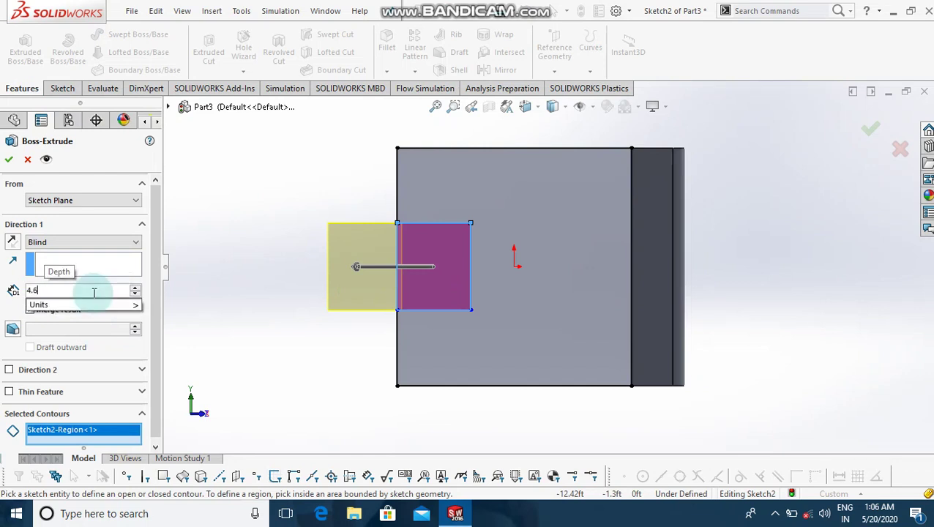
text(-)
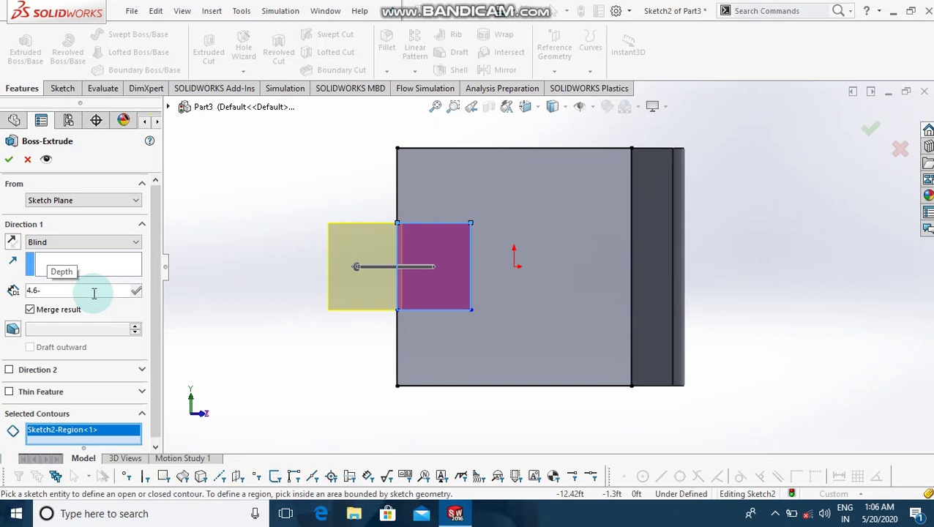
text(2)
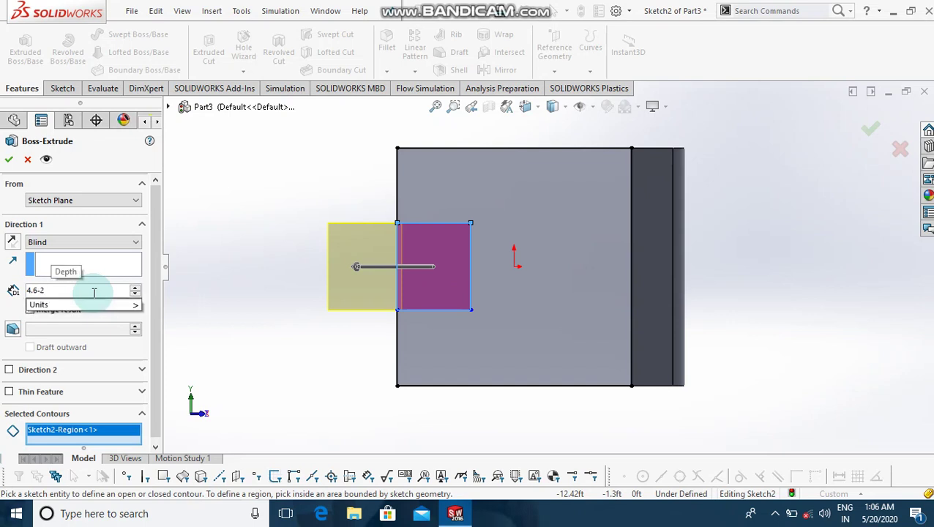
text(.5)
key(Return)
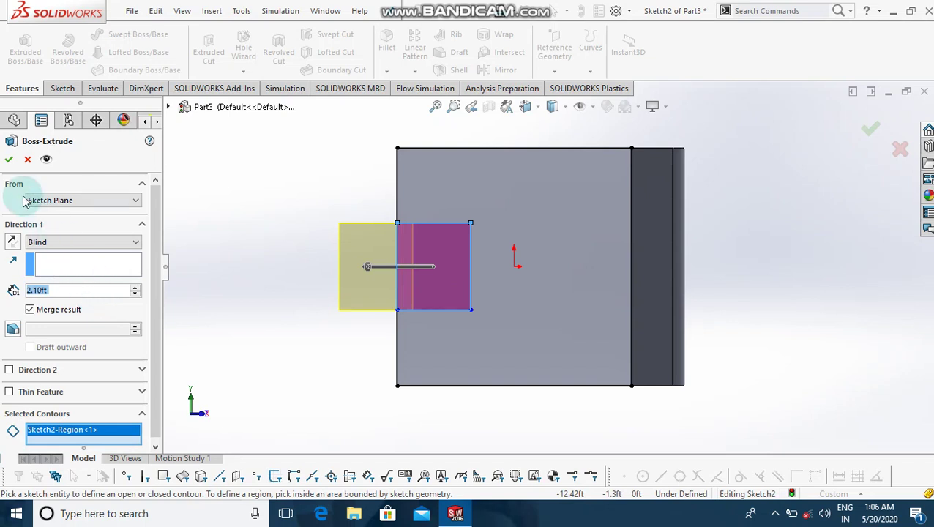
click(8, 160)
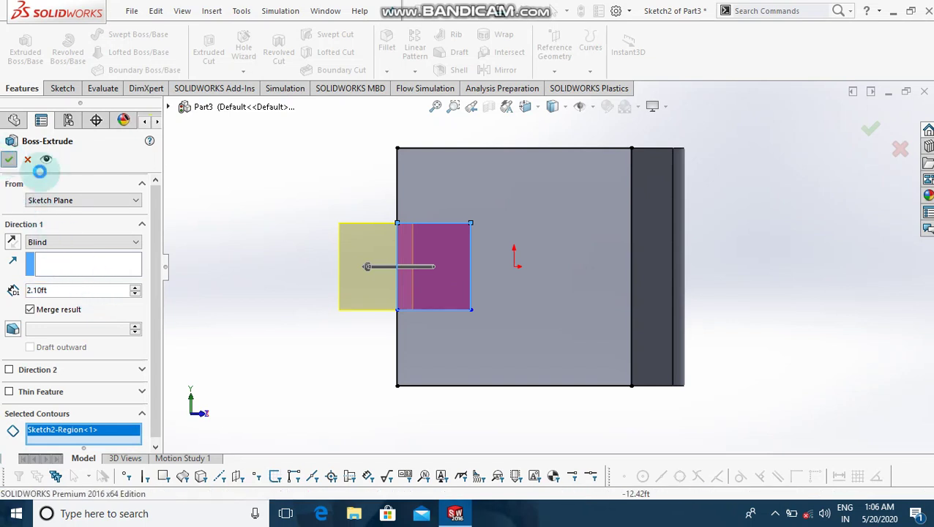
Complete Boss-Extrude2, rotate the view to inspect the bar, and select its vertical edge.
click(253, 266)
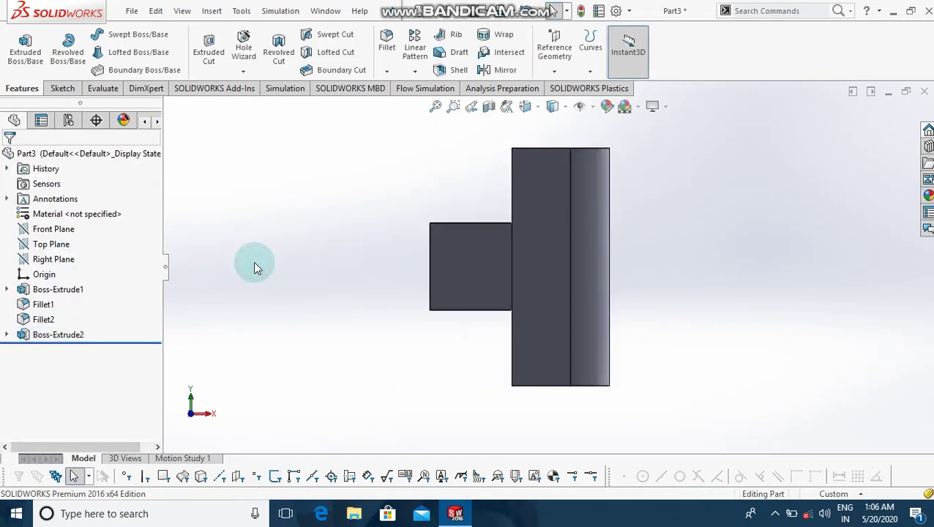
key(Left)
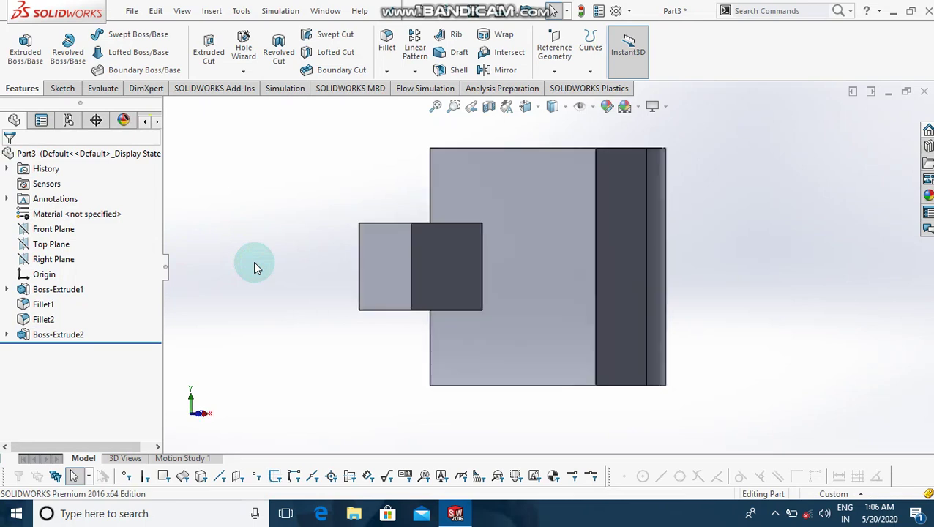
key(Left)
key(Left)
key(Left)
key(Left)
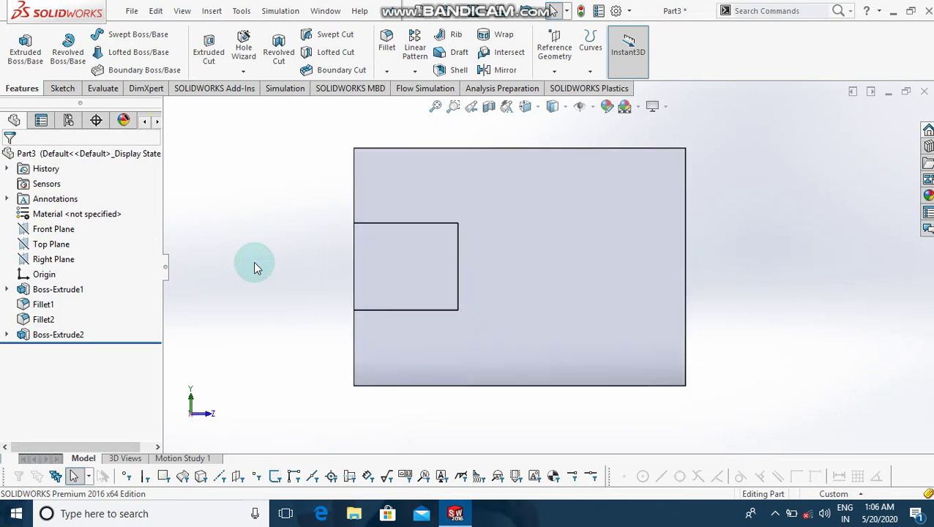
key(Right)
key(Left)
key(Left)
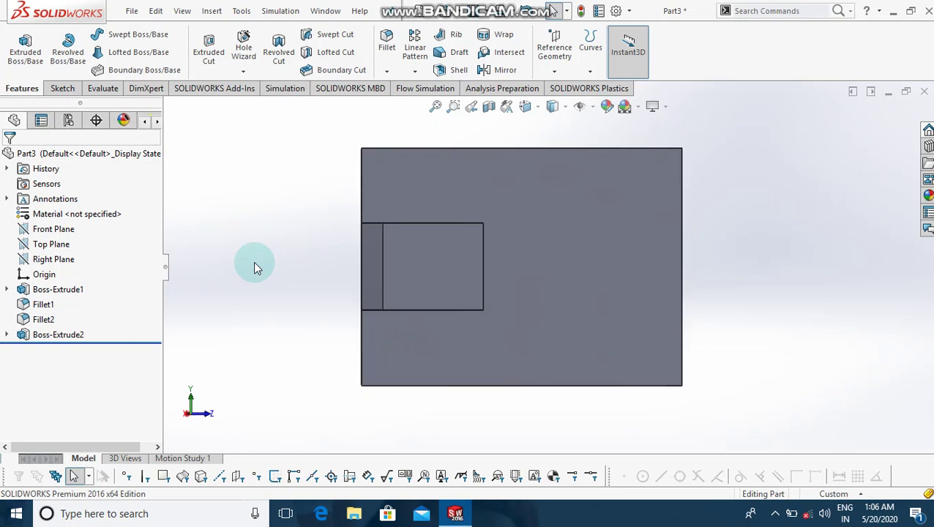
key(Left)
key(Left)
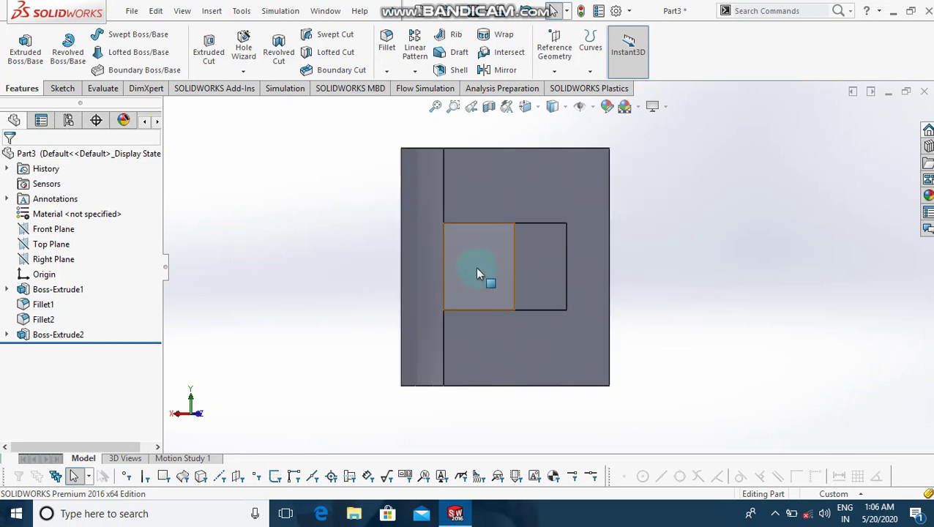
click(514, 268)
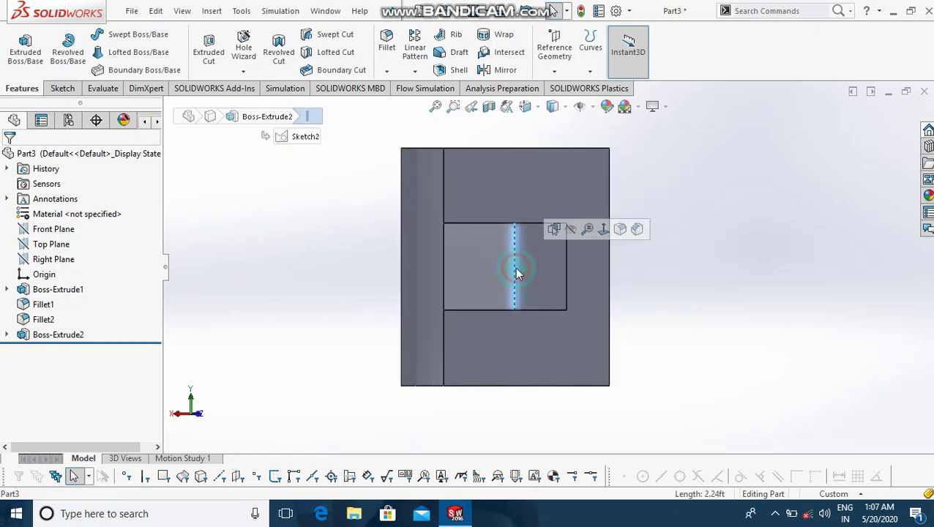
Chamfer the bar's end edge with a 1 ft distance at 45°, creating Chamfer1.
click(637, 229)
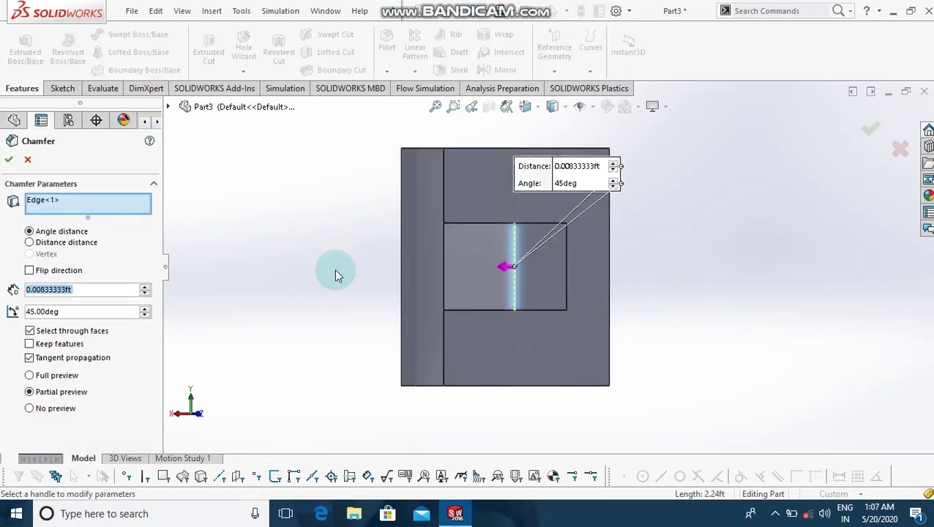
key(Right)
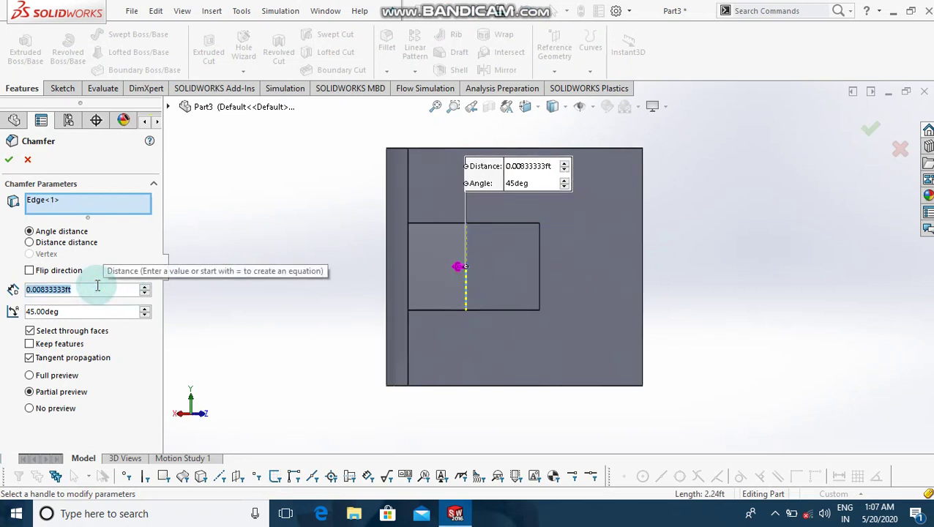
text(2)
key(Return)
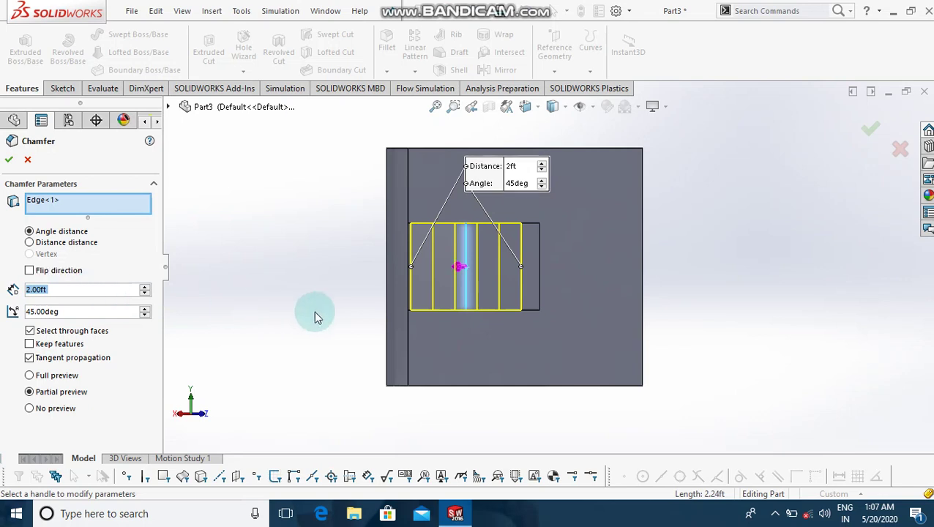
key(Left)
key(Left)
key(Left)
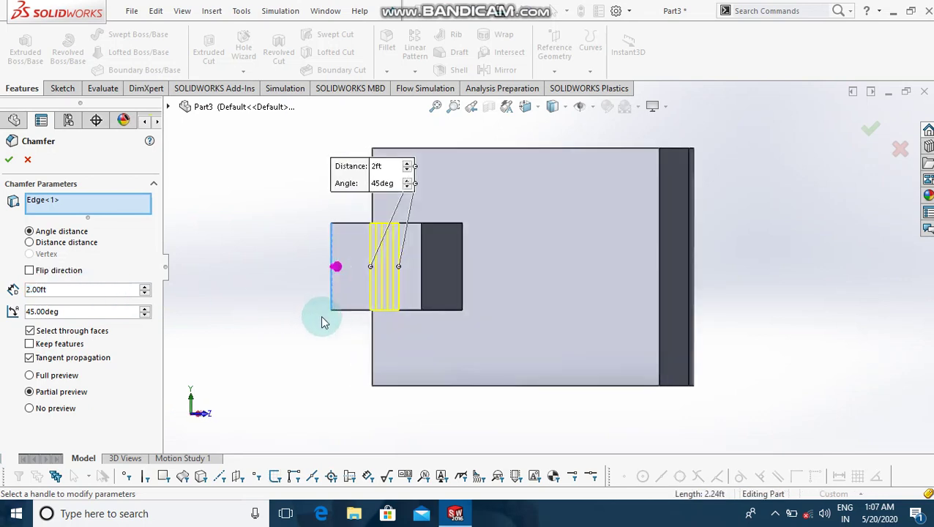
key(Left)
key(Left)
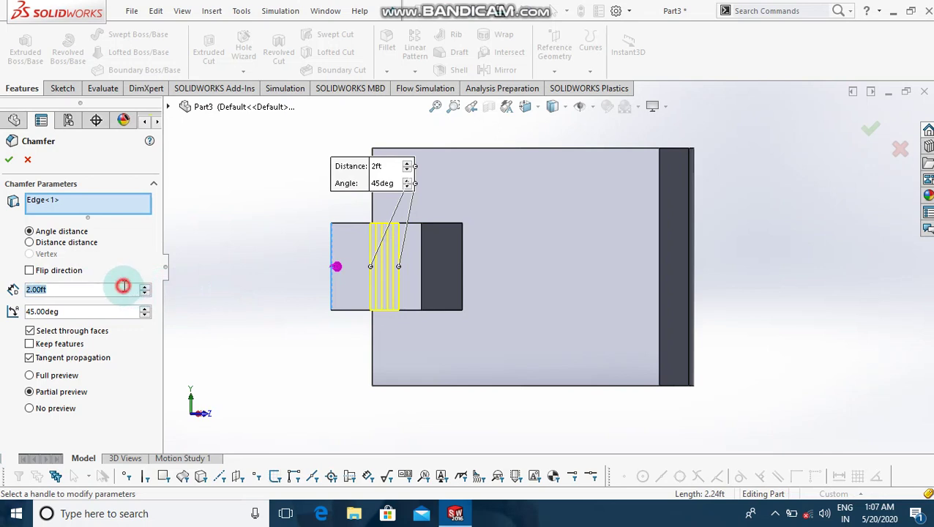
text(1)
key(Return)
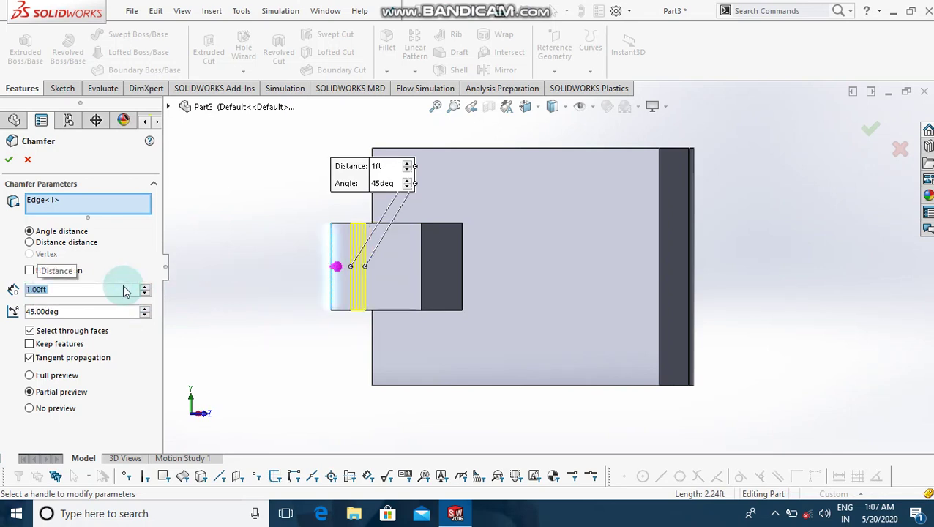
click(6, 161)
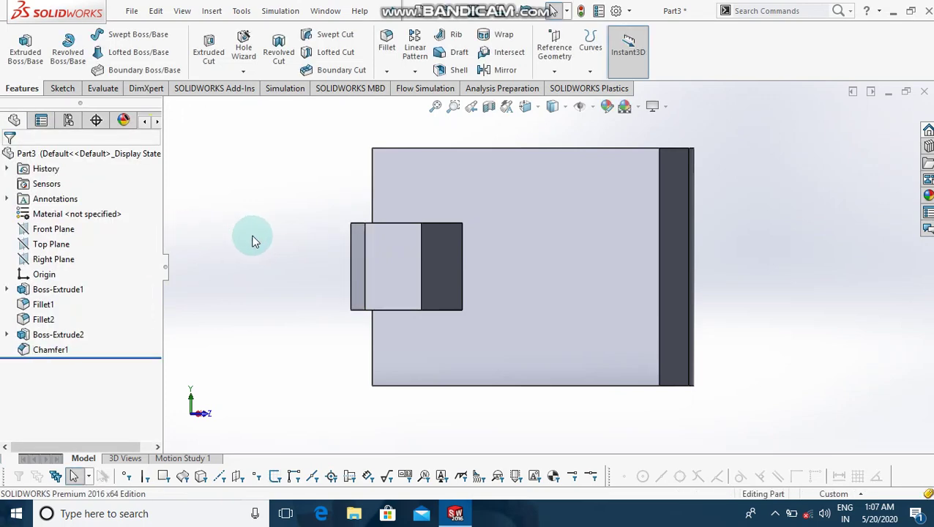
Apply a 3.1 ft fillet radius, then select the main block's top face.
double_click(84, 410)
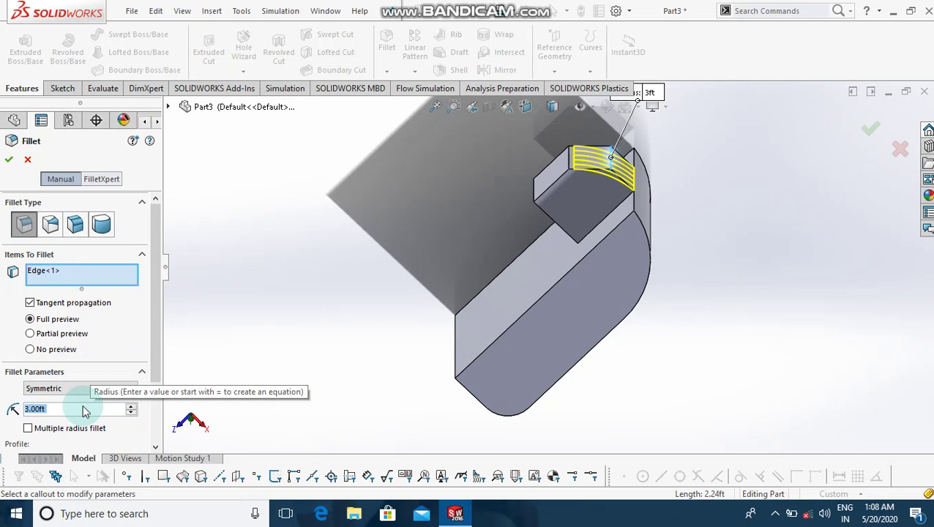
text(3)
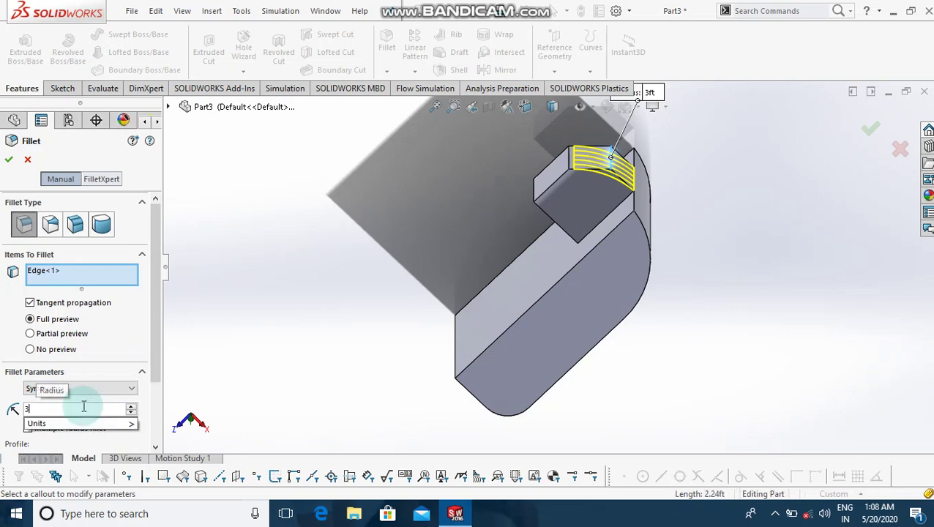
text(.1)
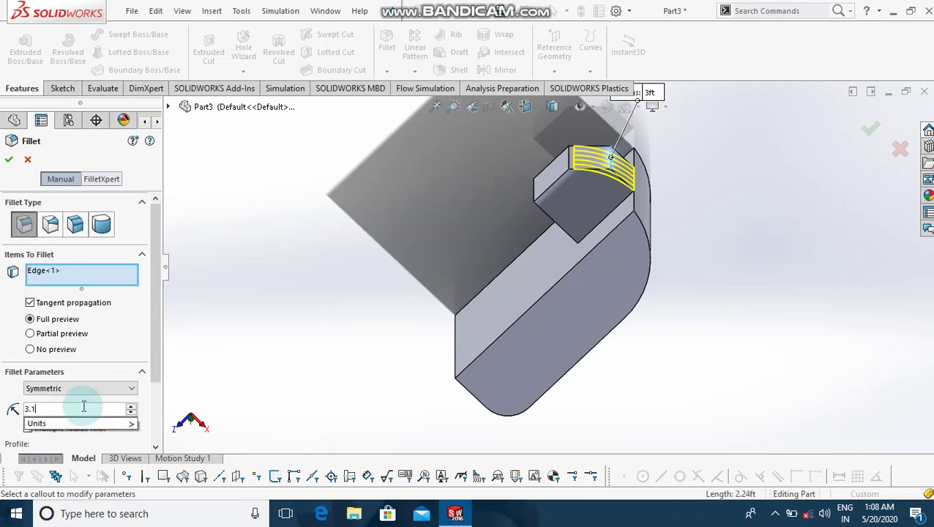
key(Return)
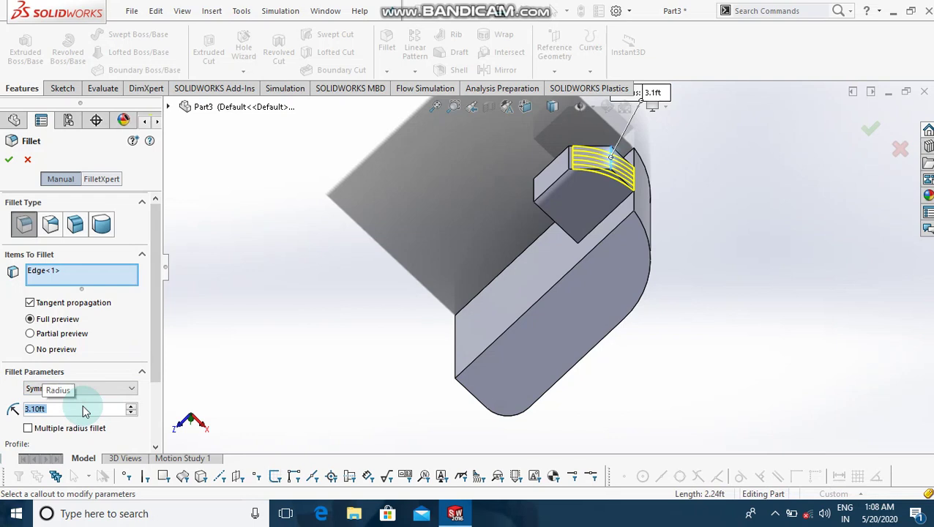
click(7, 163)
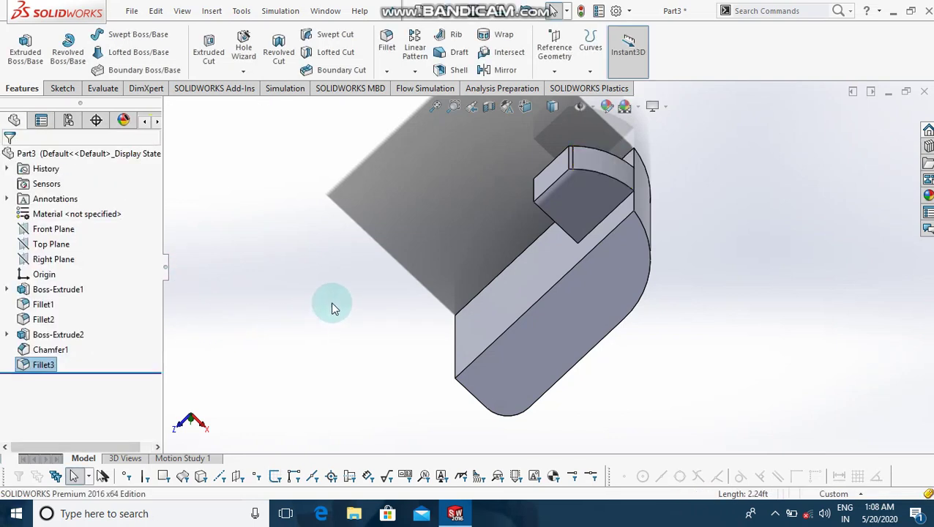
key(Right)
key(Right)
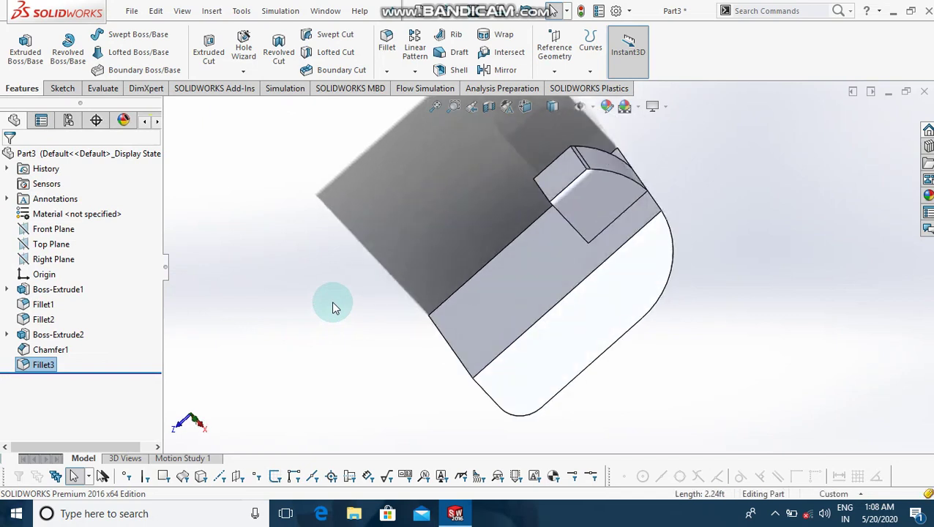
key(Right)
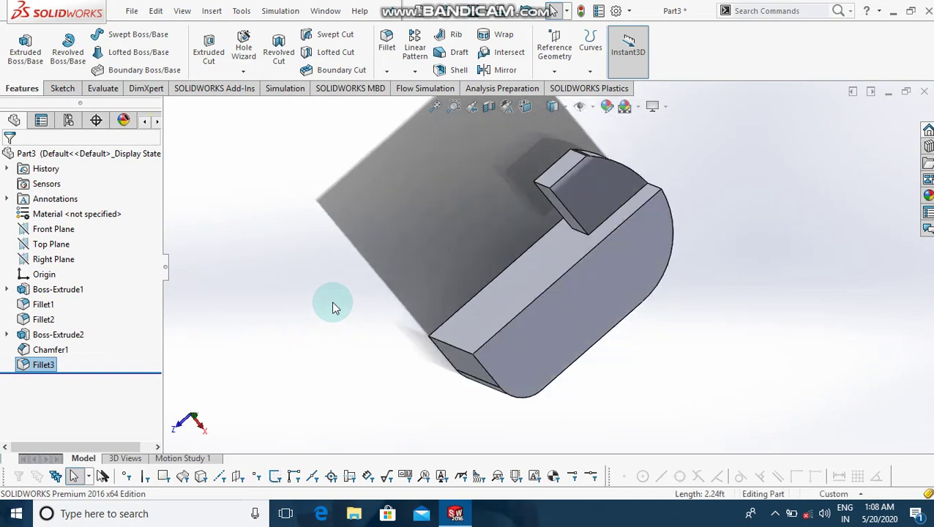
key(Left)
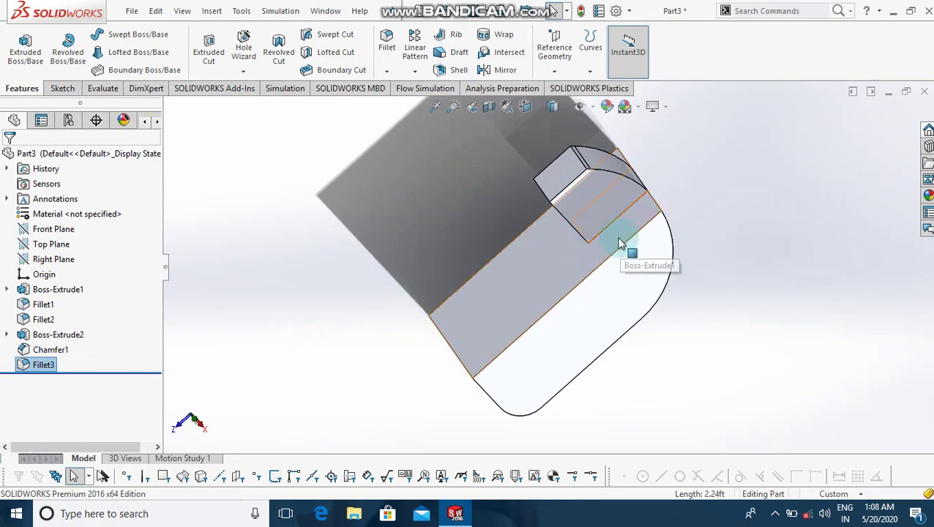
click(660, 219)
Sketch on the top face, convert its edges, and draw a line across it through the small block's corner.
click(673, 196)
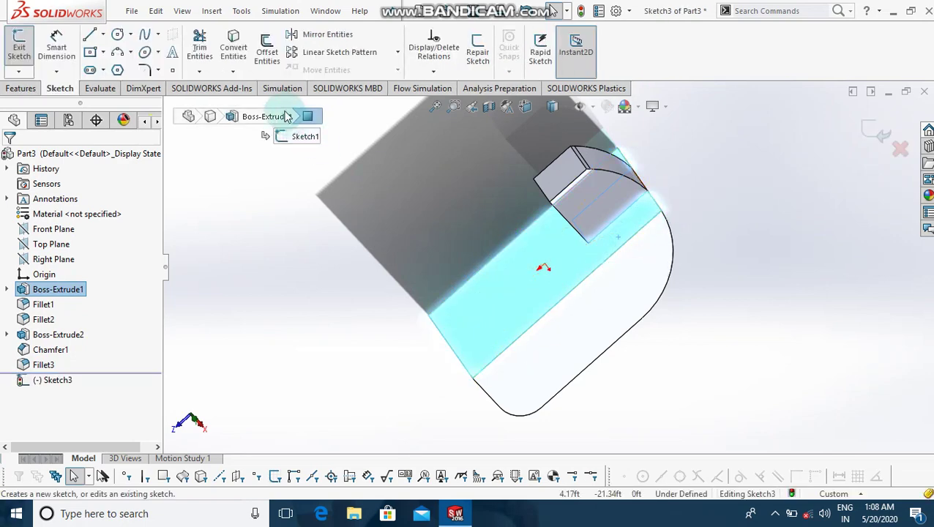
click(234, 41)
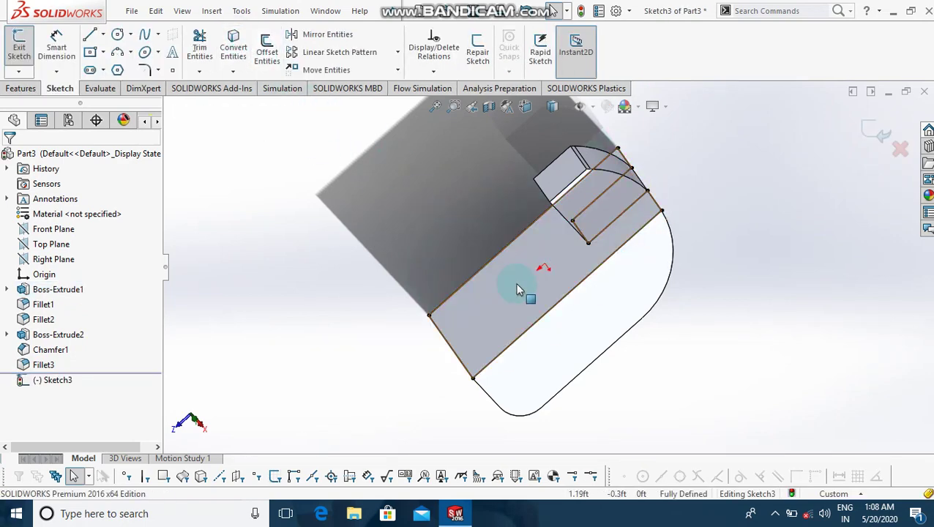
key(ctrl+7)
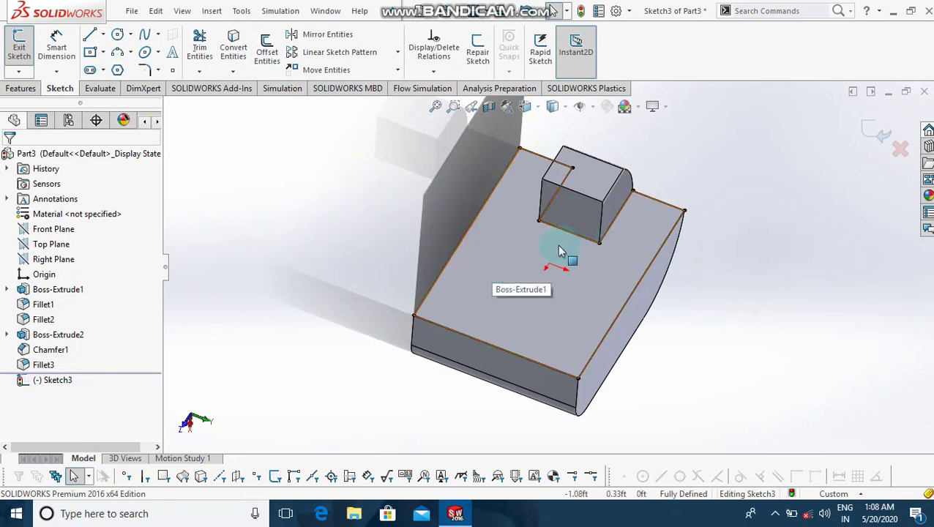
key(l)
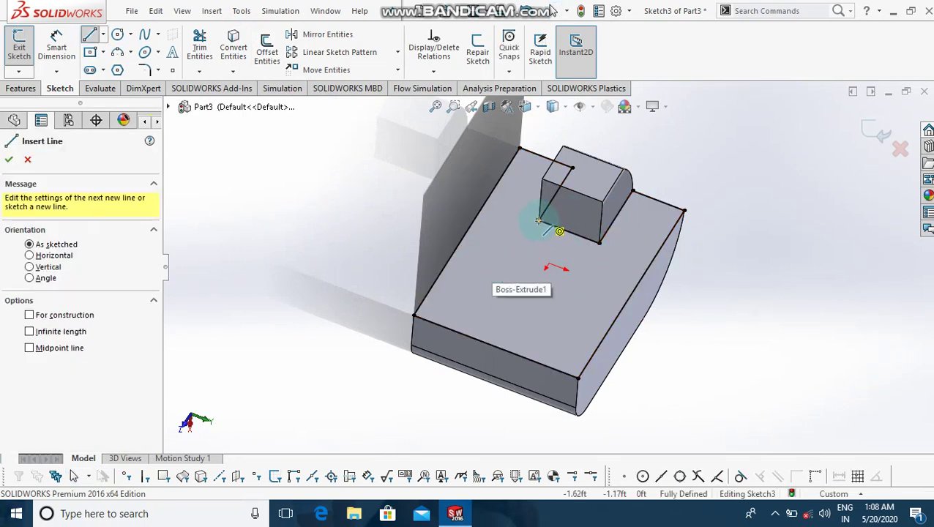
click(537, 222)
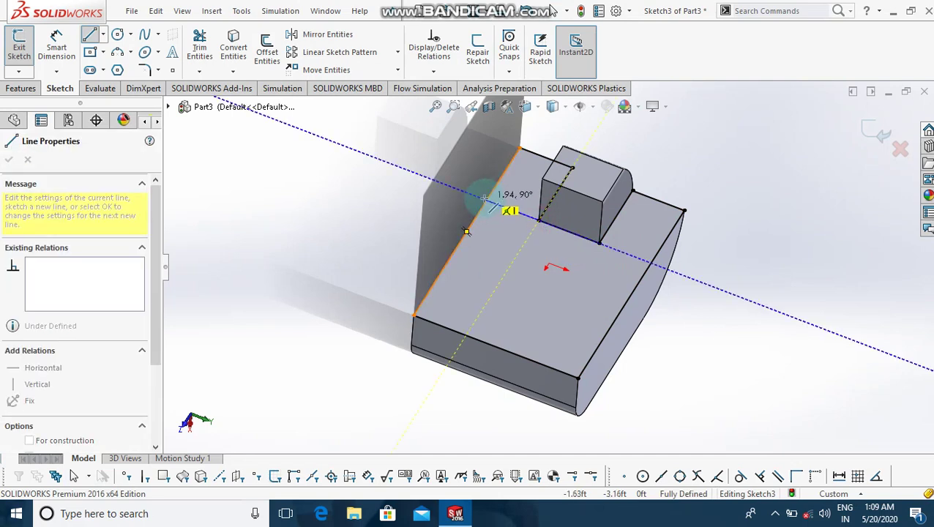
click(484, 199)
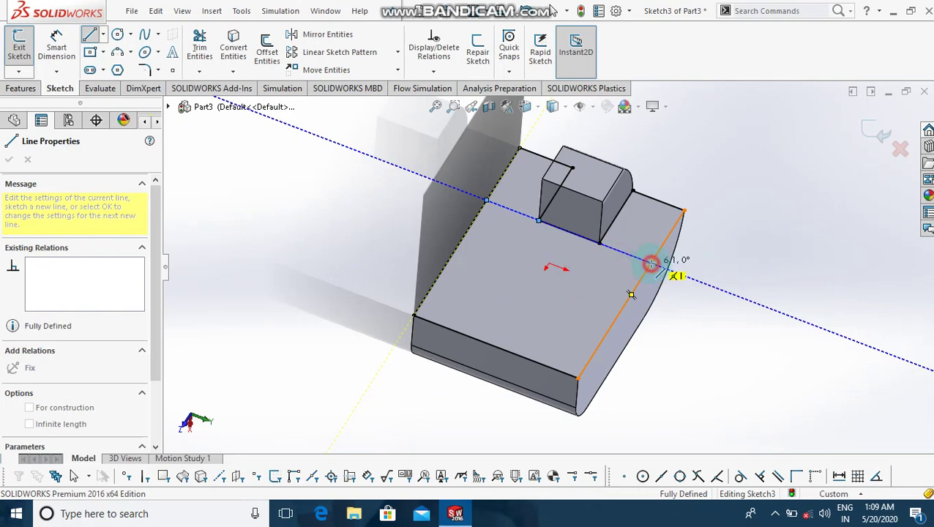
click(649, 263)
key(Escape)
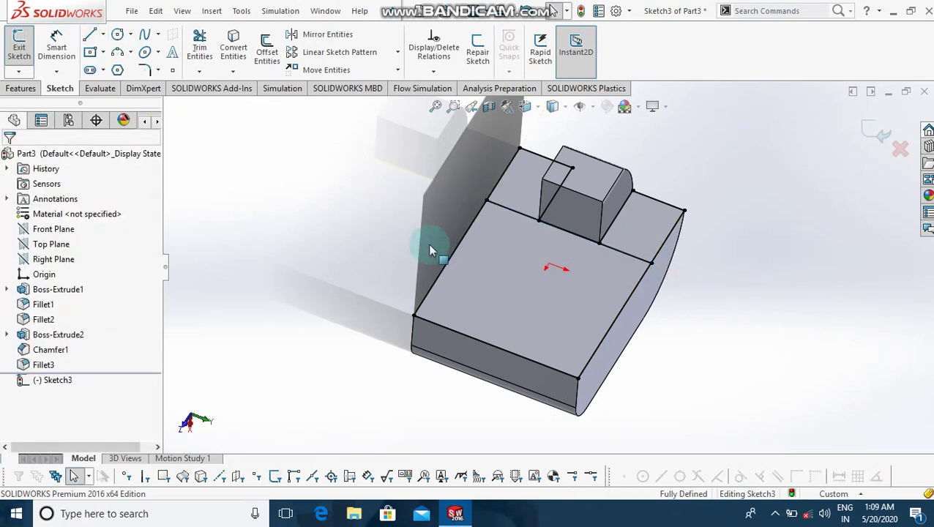
Trim away the sketch line segment lying under the small block.
click(198, 51)
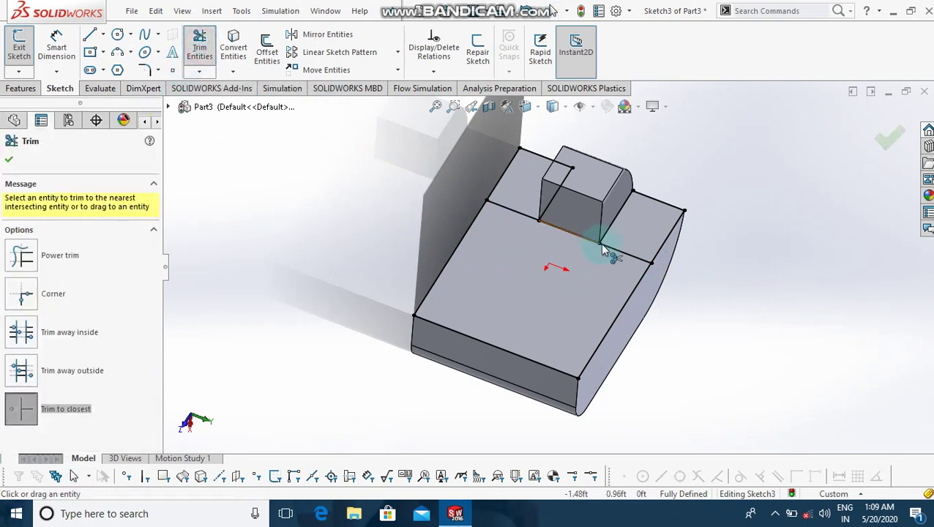
click(578, 243)
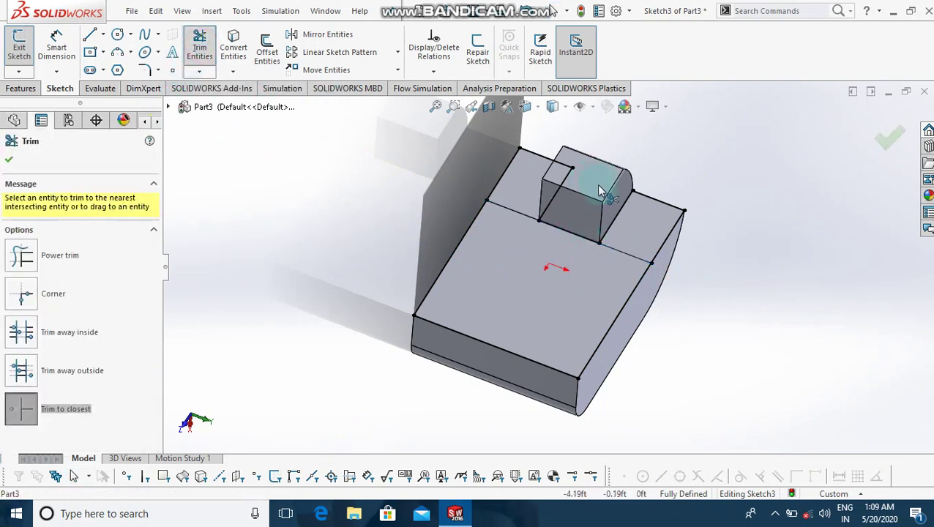
click(573, 235)
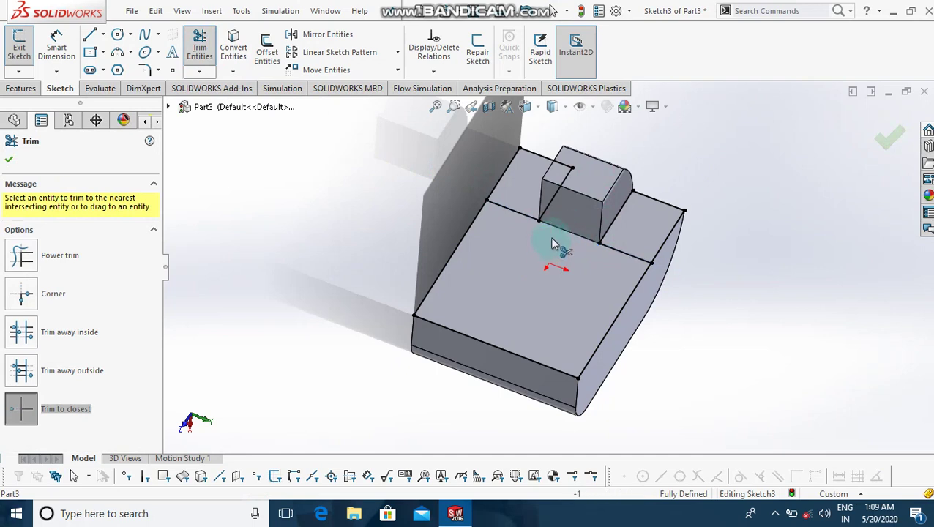
click(307, 183)
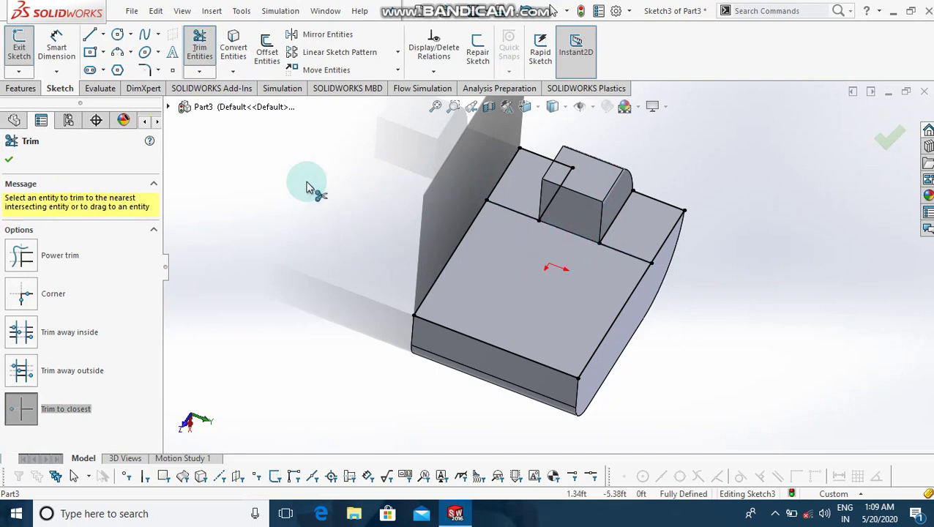
click(21, 88)
Extrude both Sketch3 regions beside the small block 0.78 ft into two bars.
click(25, 47)
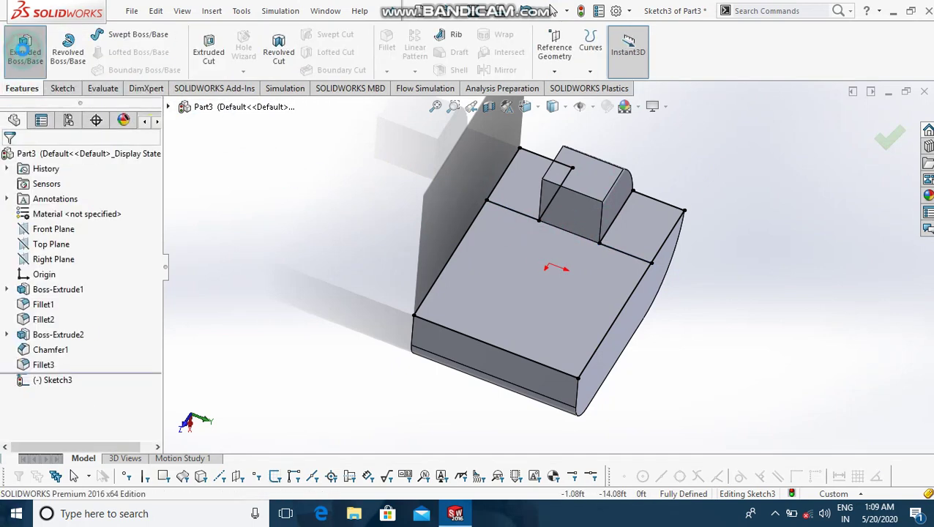
click(529, 182)
click(620, 221)
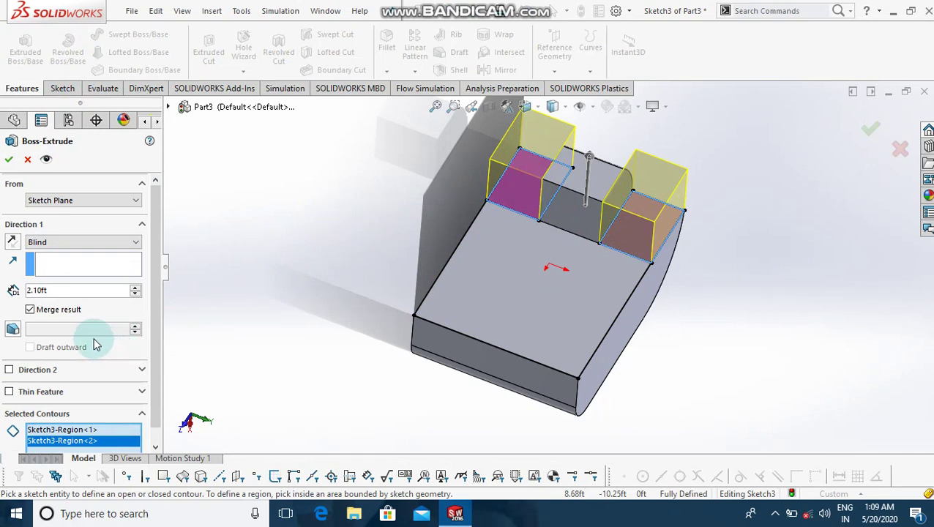
double_click(93, 291)
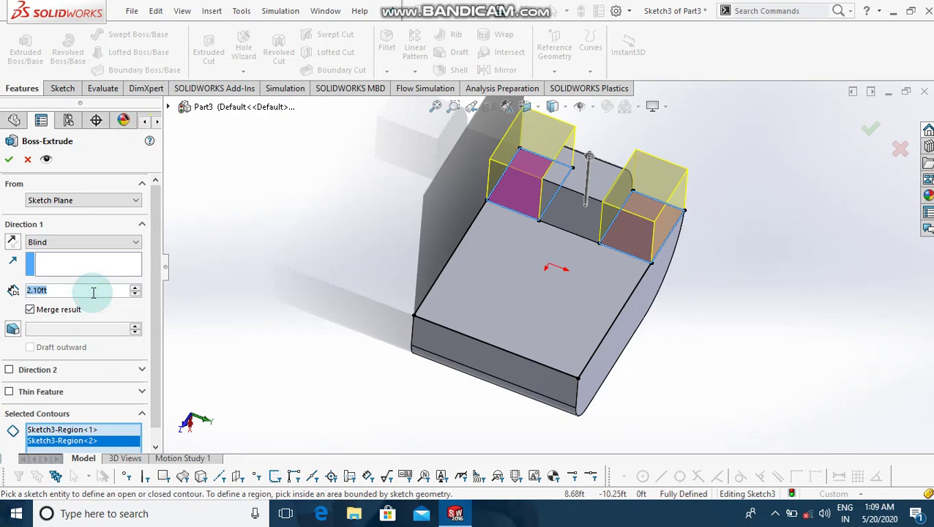
text(1)
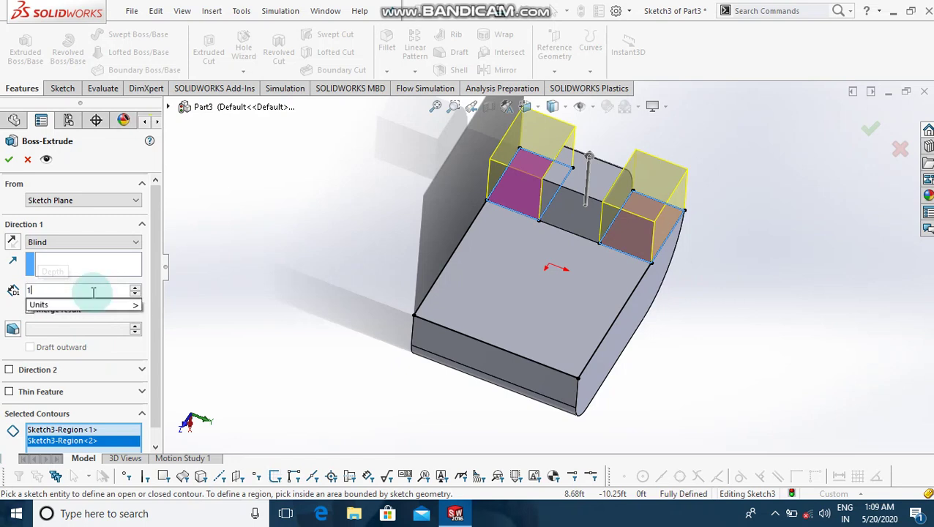
key(Return)
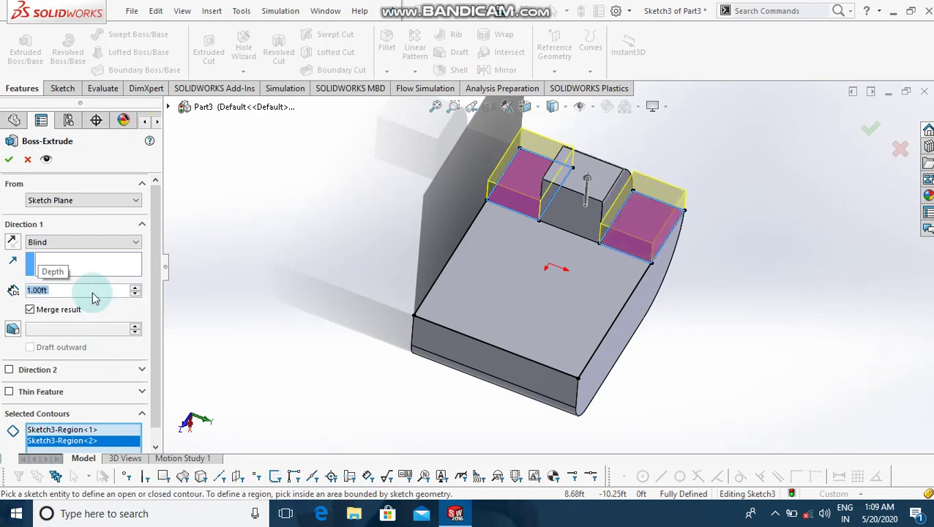
middle_drag(287, 284, 288, 287)
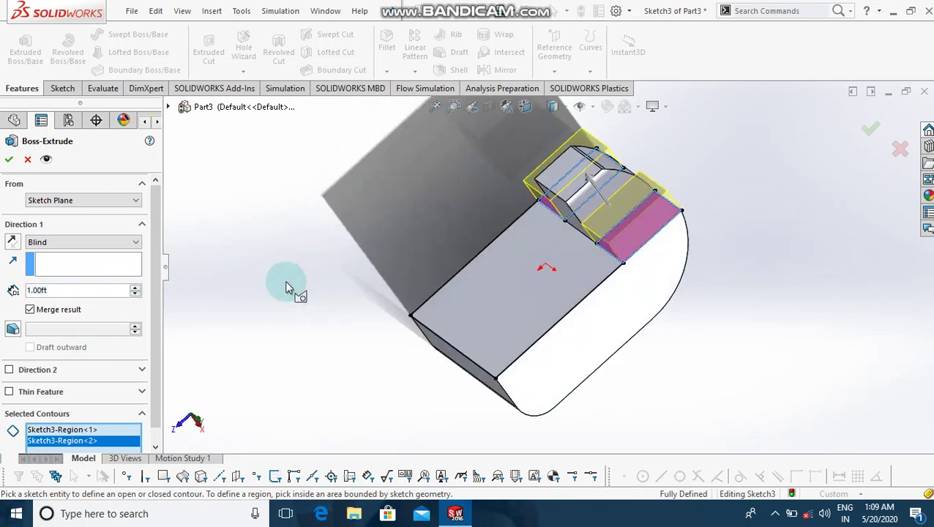
click(79, 291)
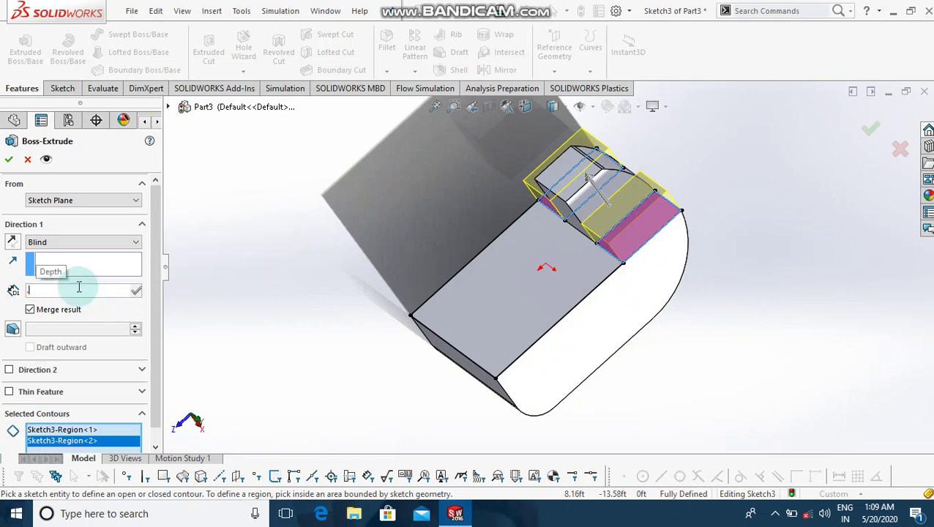
text(.78)
key(Return)
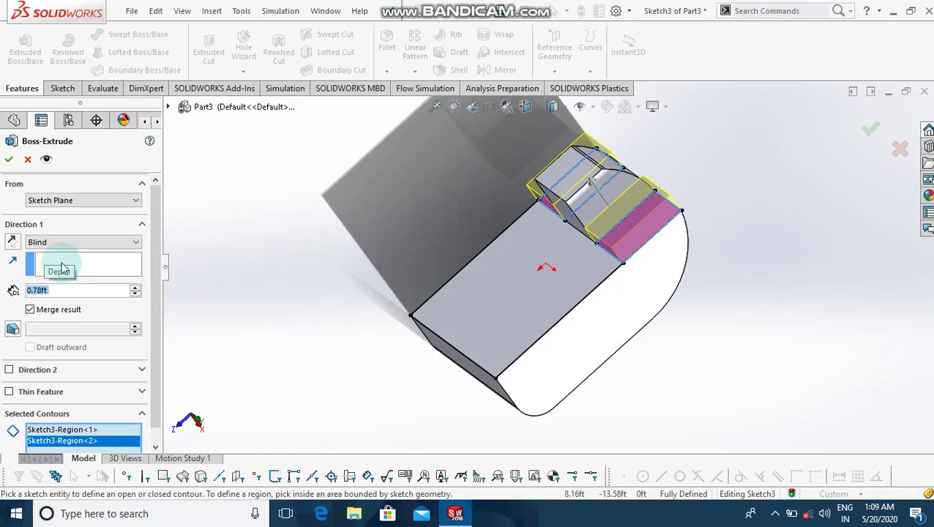
click(9, 158)
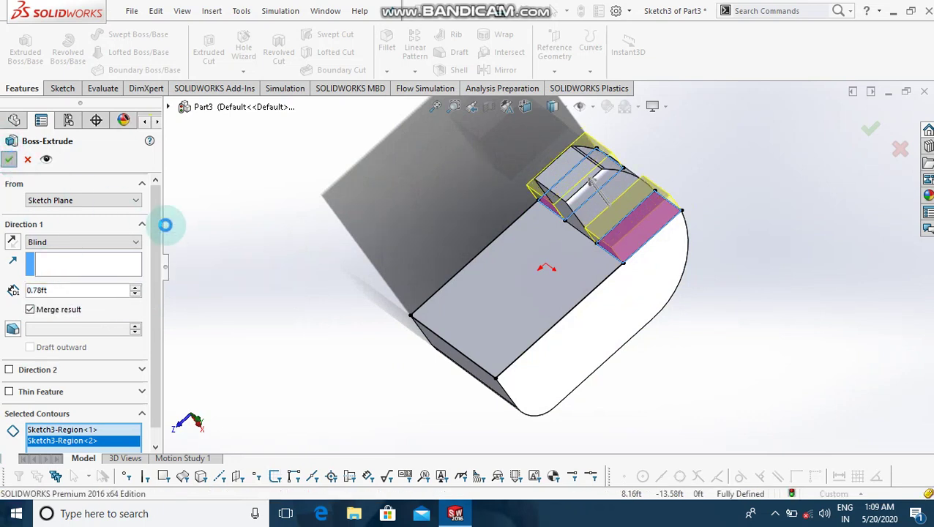
Rotate the view and select the outer top edge of the right bar.
click(286, 291)
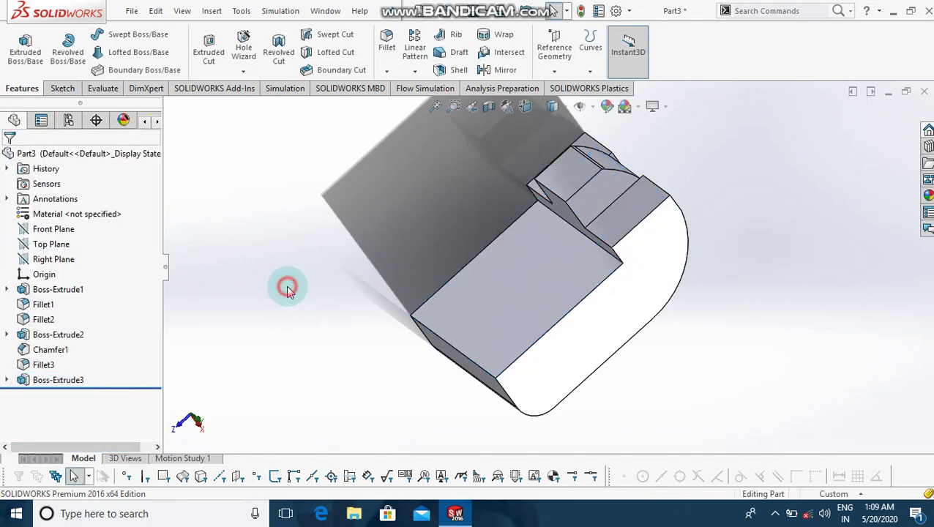
middle_drag(287, 285, 335, 264)
key(Left)
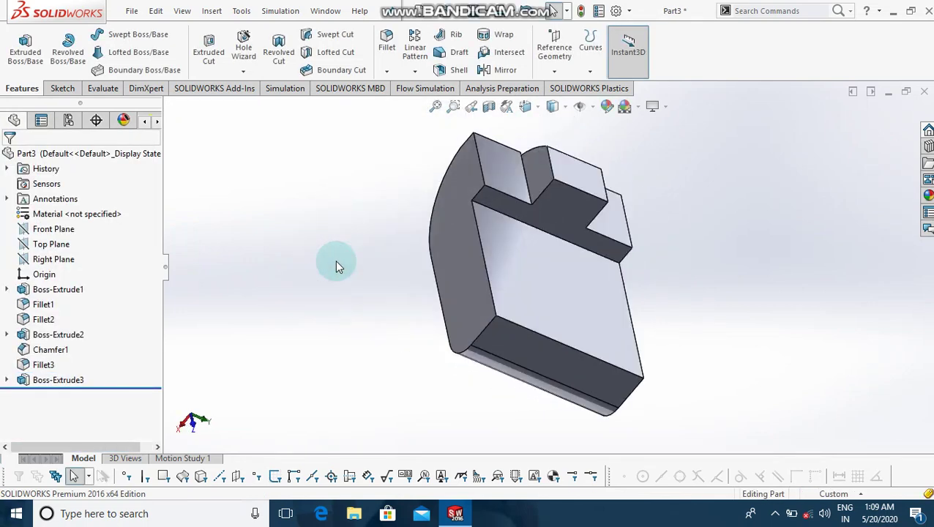
key(Left)
key(Left)
key(Left)
key(Left)
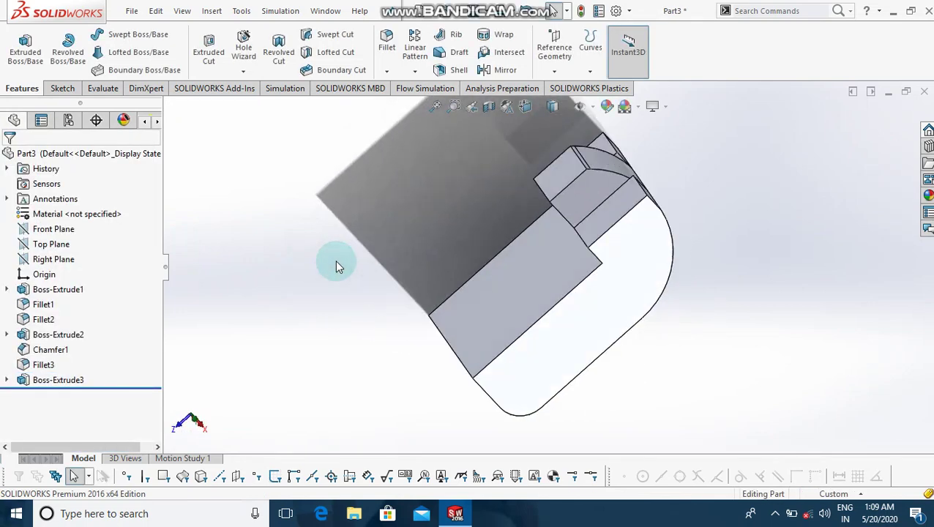
key(Left)
key(Left)
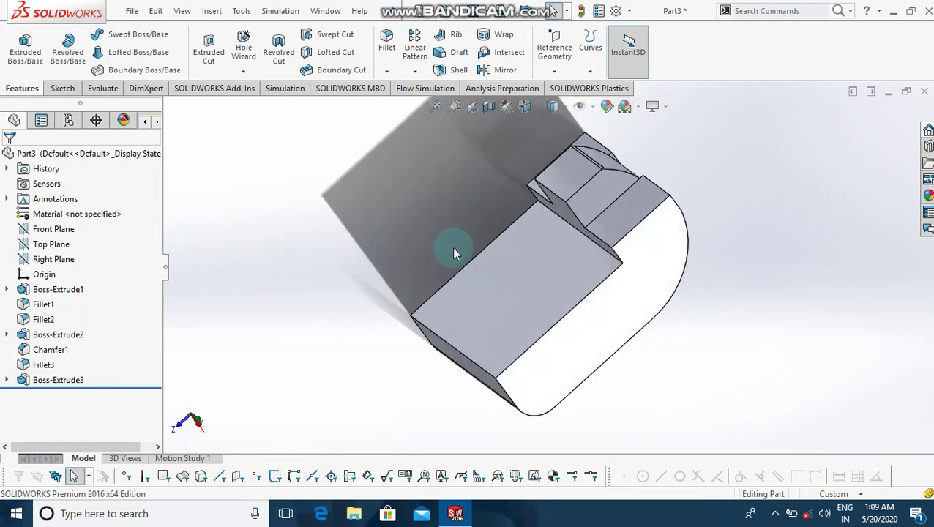
click(666, 198)
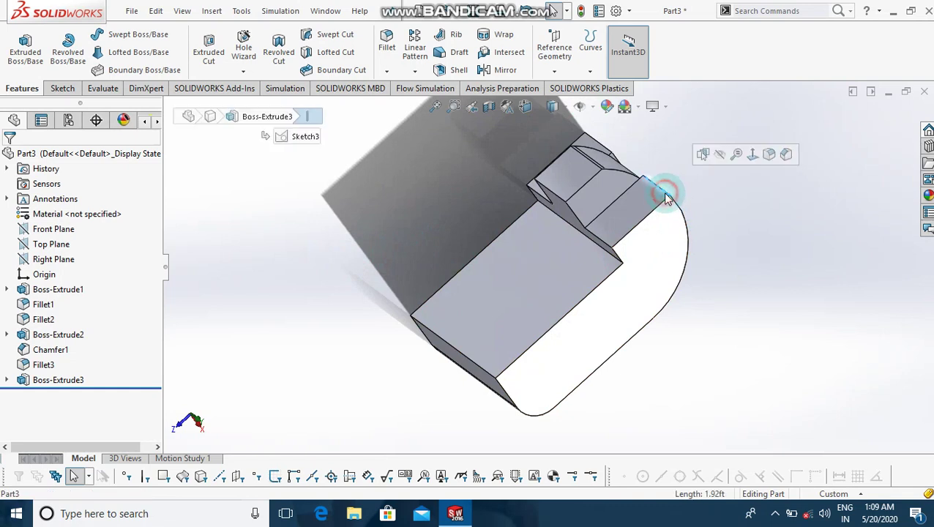
Start a fillet on the two bar edges with a 3.1 ft radius.
click(770, 154)
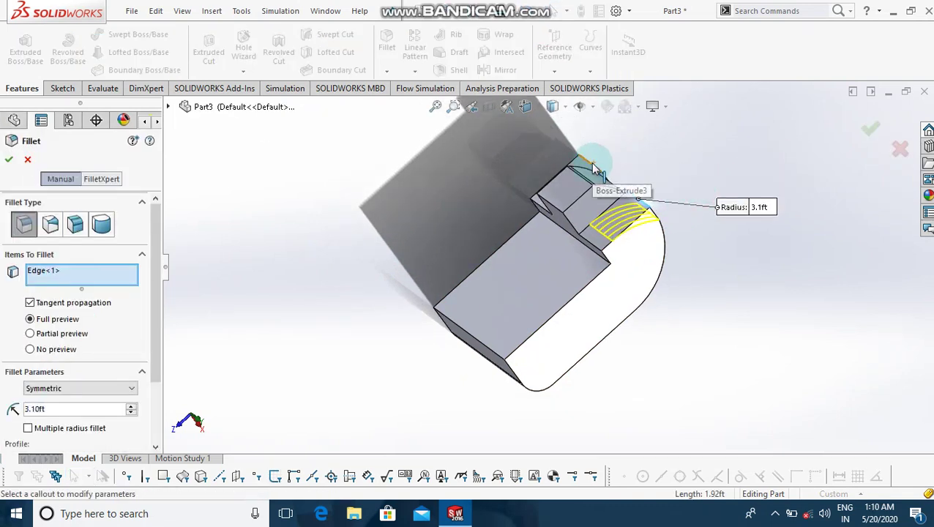
click(595, 169)
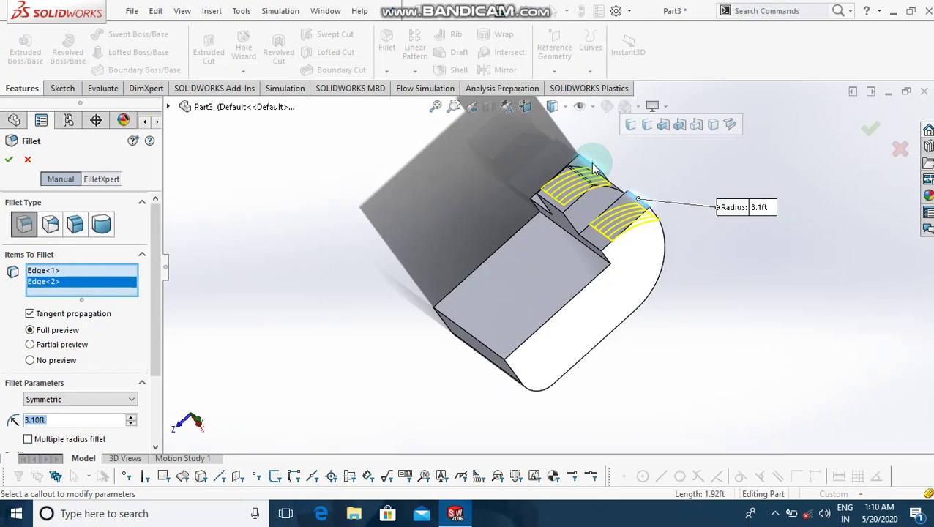
key(Left)
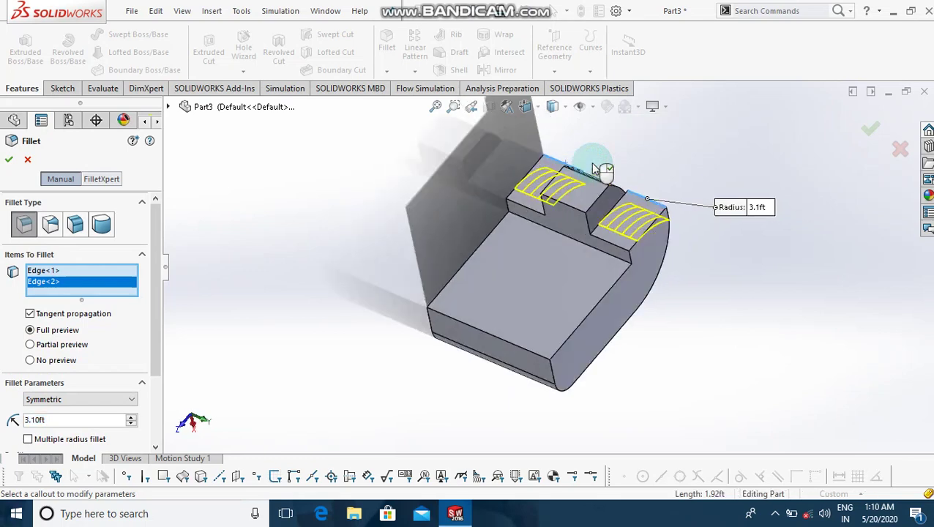
key(Left)
key(Left)
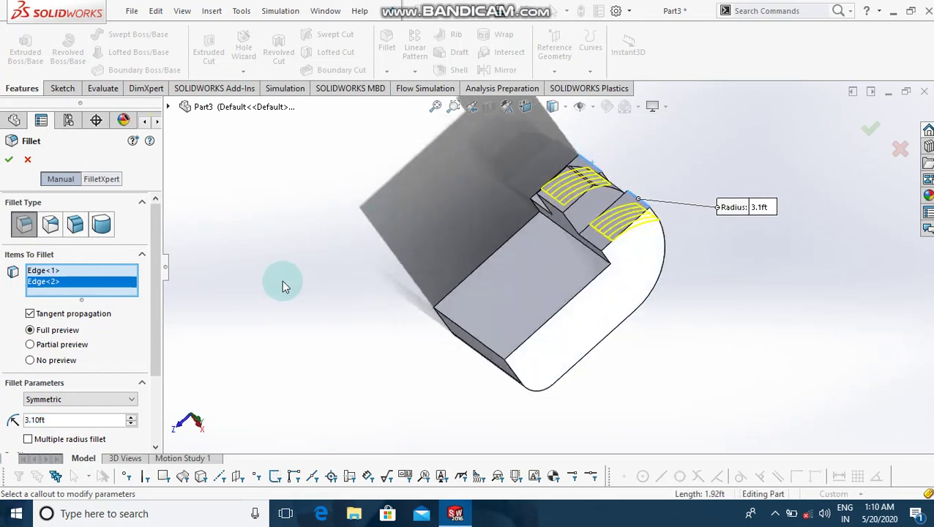
click(82, 422)
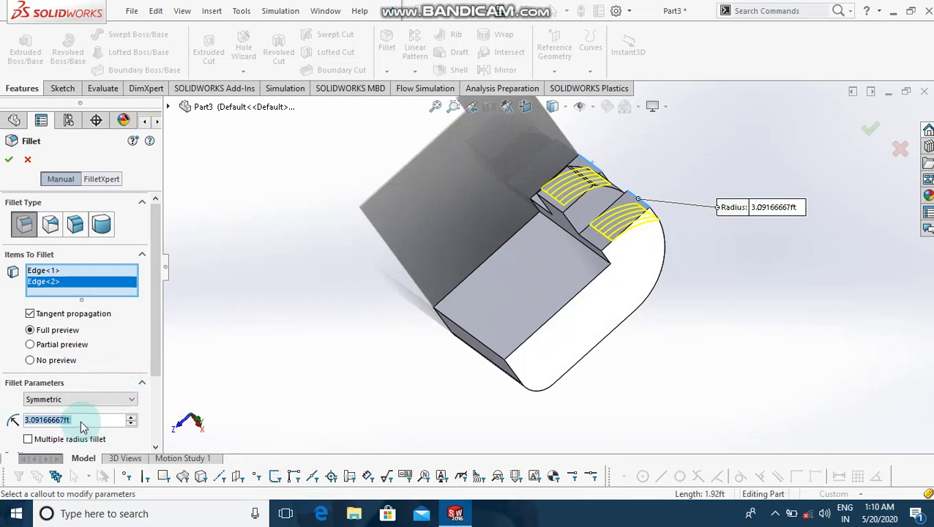
text(3.1)
key(Return)
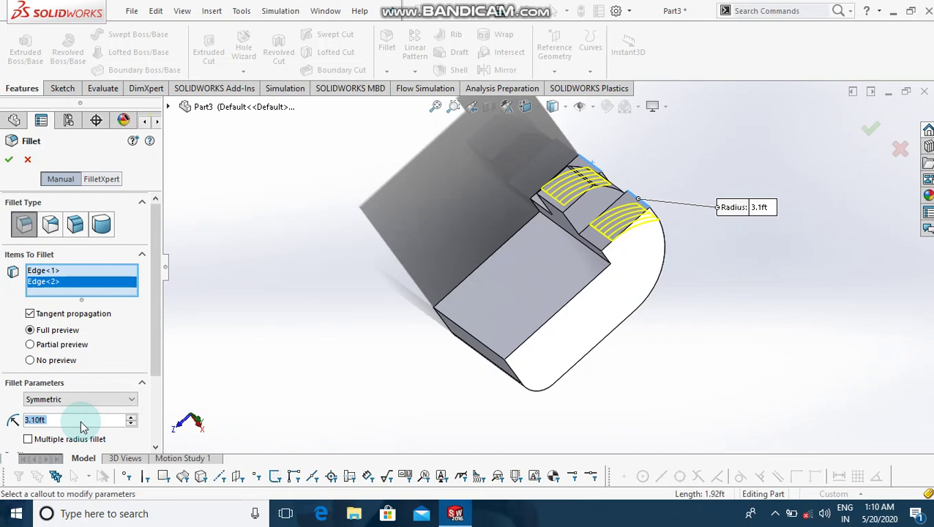
Nudge the fillet radius up to about 3.19 ft and check the preview.
scroll(82, 427, up, 1)
scroll(82, 427, up, 1)
scroll(82, 427, up, 1)
scroll(82, 427, up, 1)
scroll(82, 428, up, 2)
scroll(82, 428, up, 2)
scroll(82, 427, up, 1)
scroll(82, 427, up, 1)
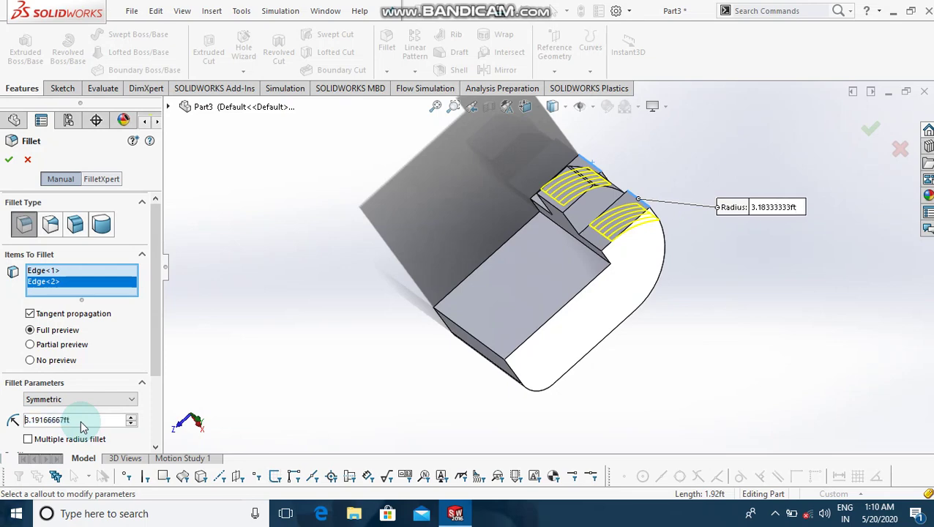
scroll(82, 427, up, 1)
middle_drag(267, 338, 268, 342)
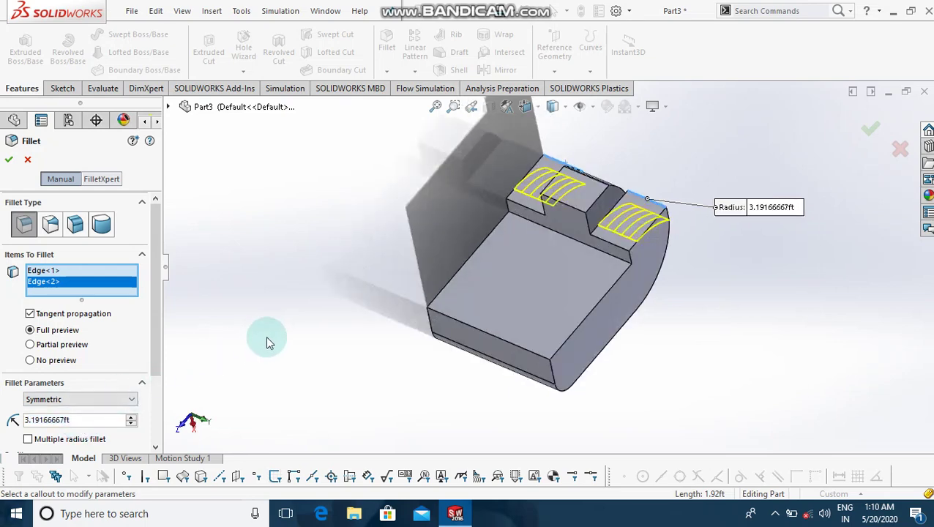
key(Left)
key(Left)
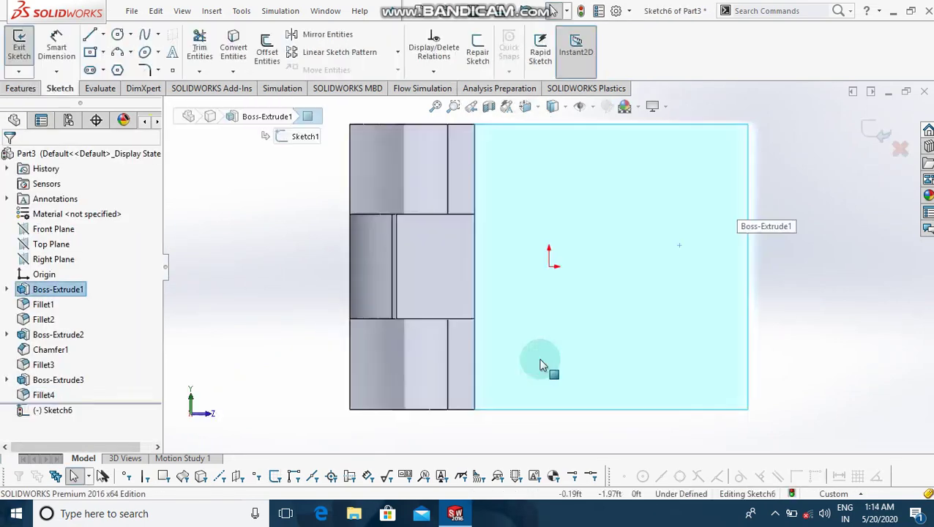
key(l)
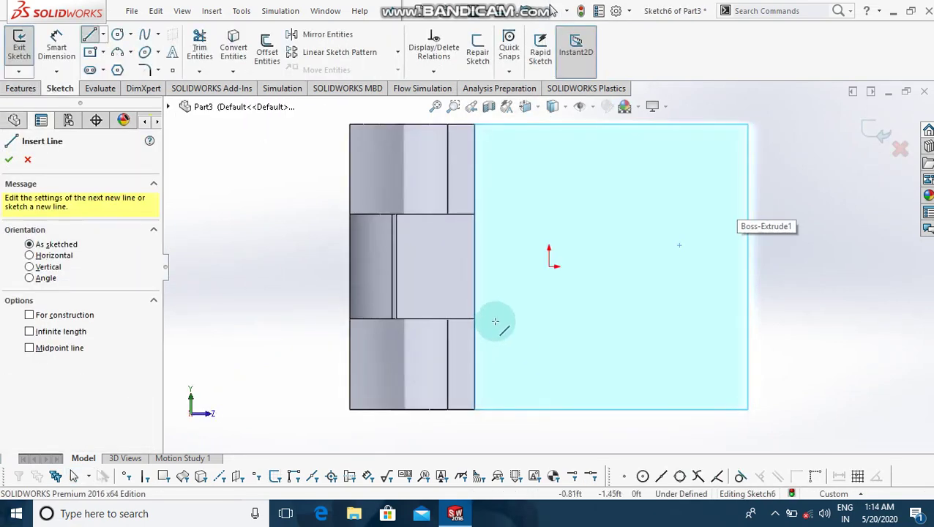
Draw a closed line rectangle on the block face starting from the bar's corners.
click(475, 319)
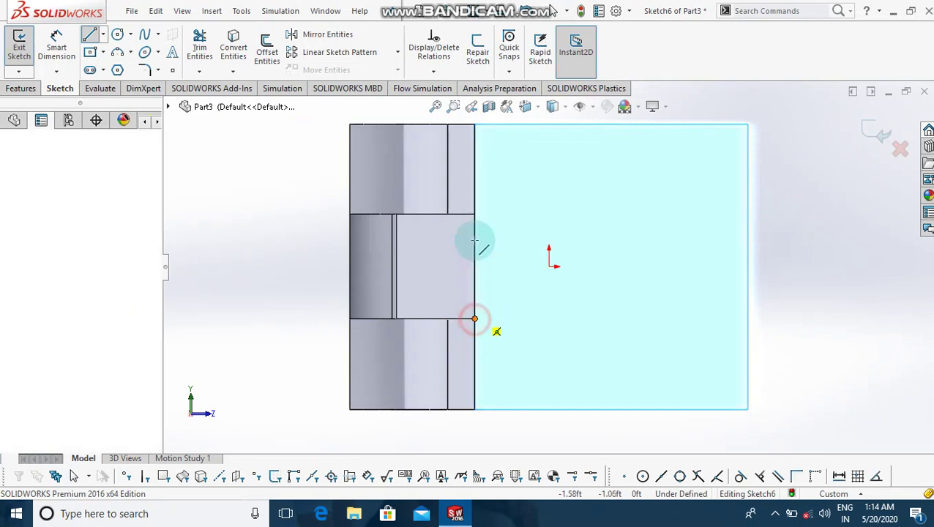
click(473, 214)
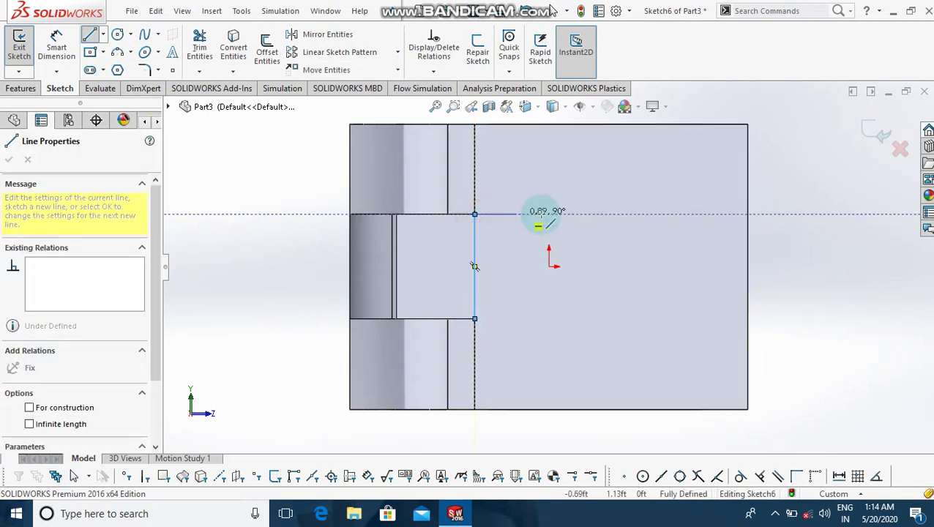
click(584, 215)
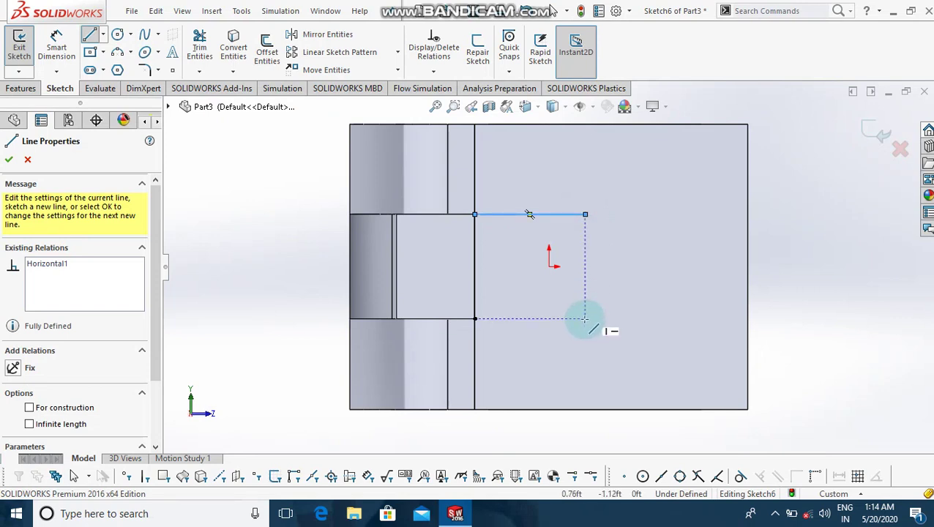
click(585, 318)
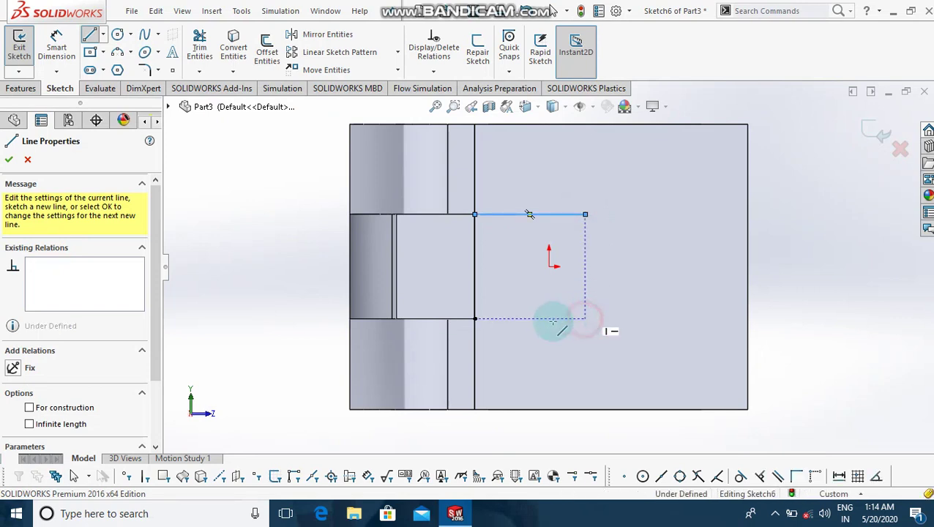
double_click(474, 318)
key(Escape)
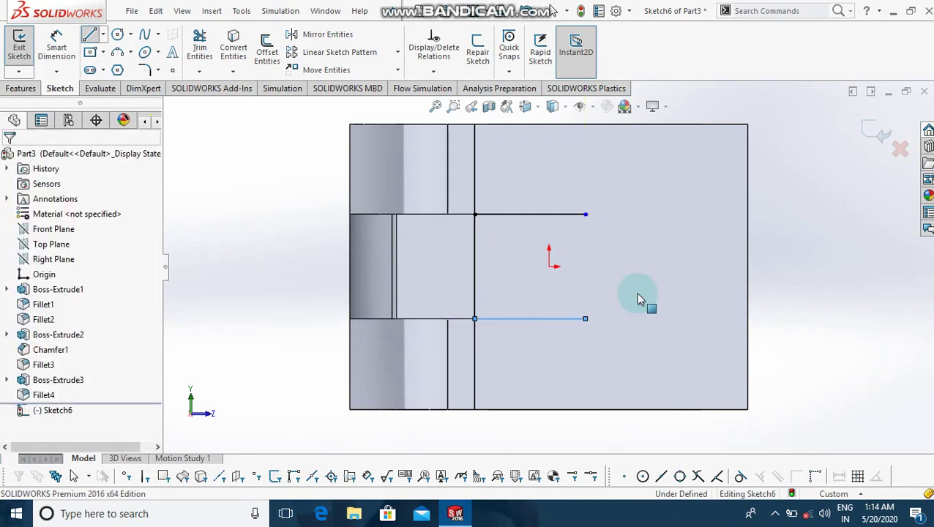
key(l)
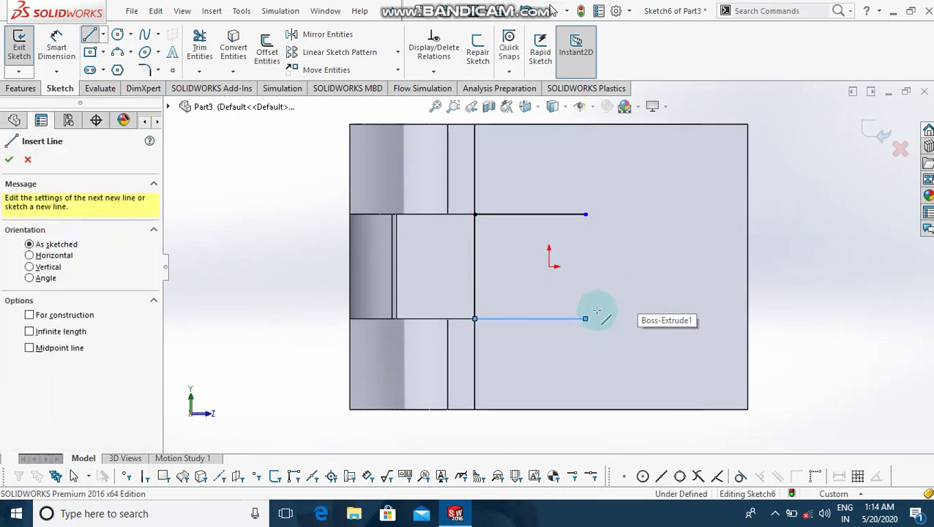
click(585, 318)
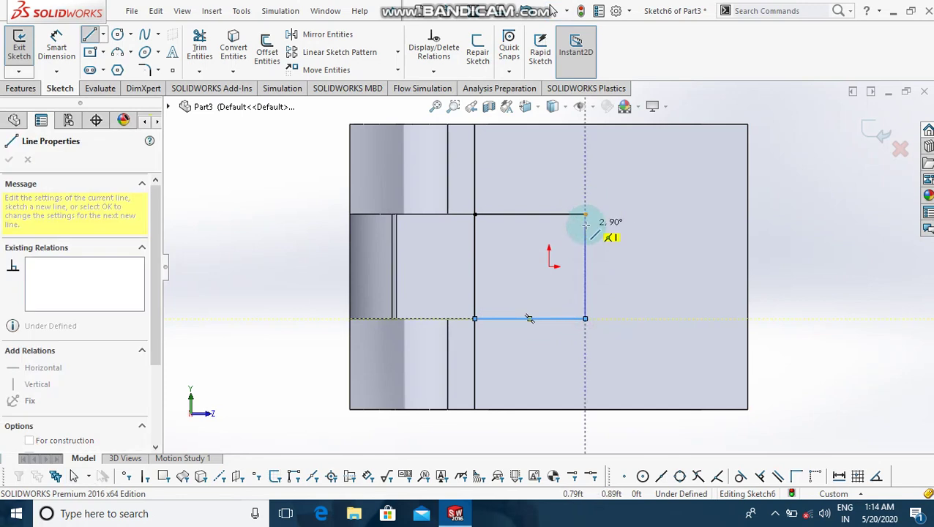
click(584, 215)
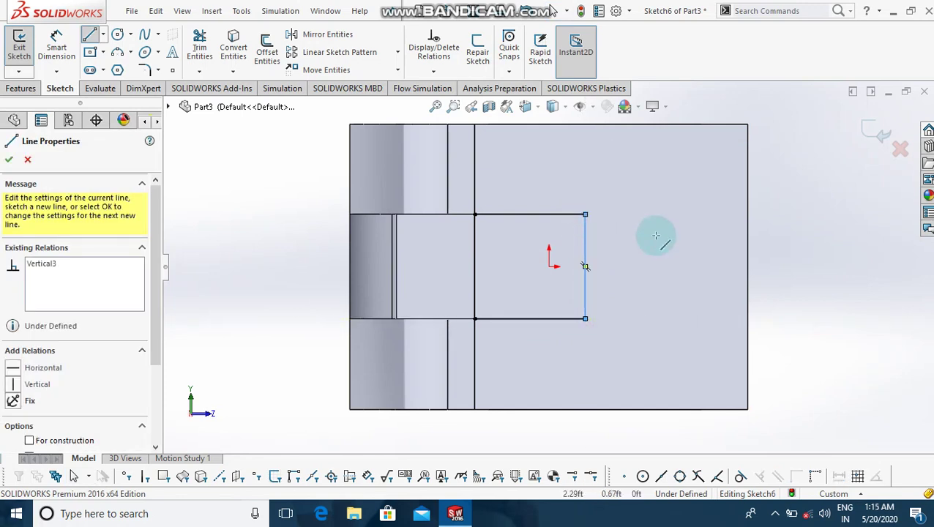
Dimension the rectangle's top edge to 2.5.
click(63, 49)
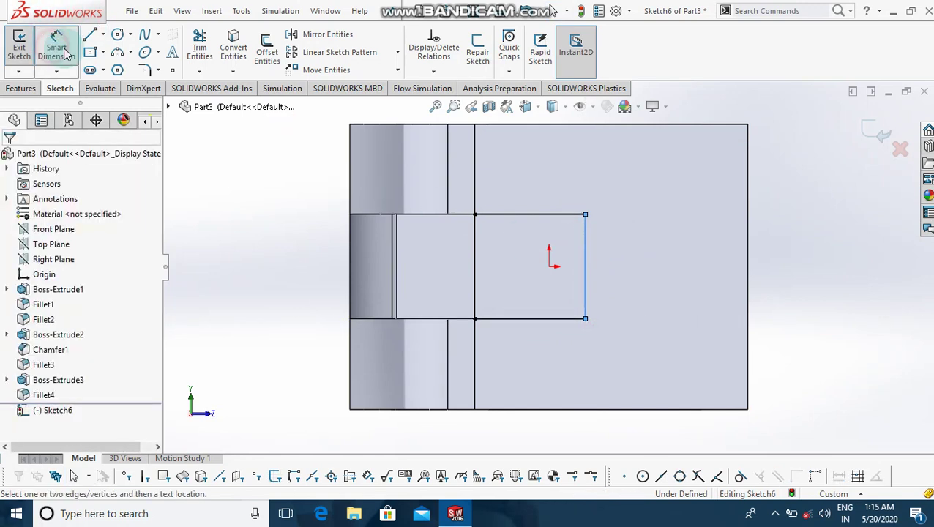
click(517, 216)
click(528, 202)
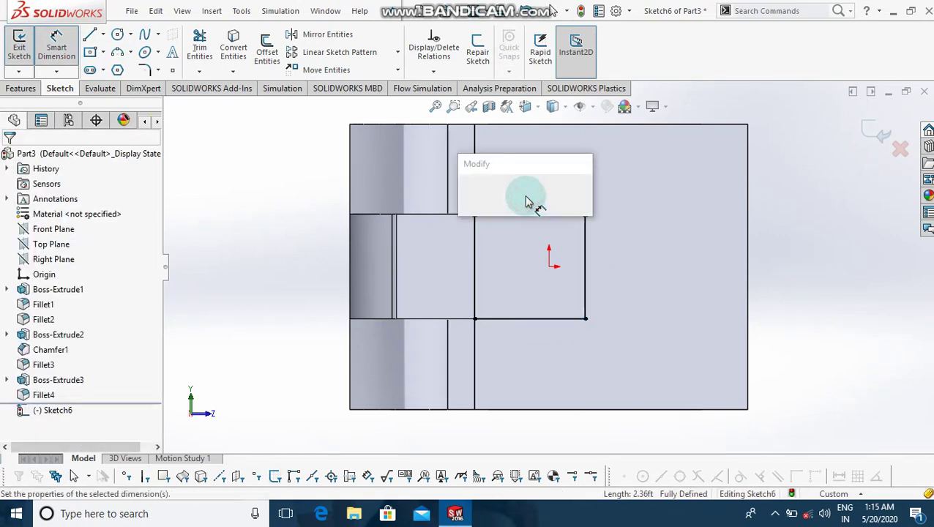
text(2.5)
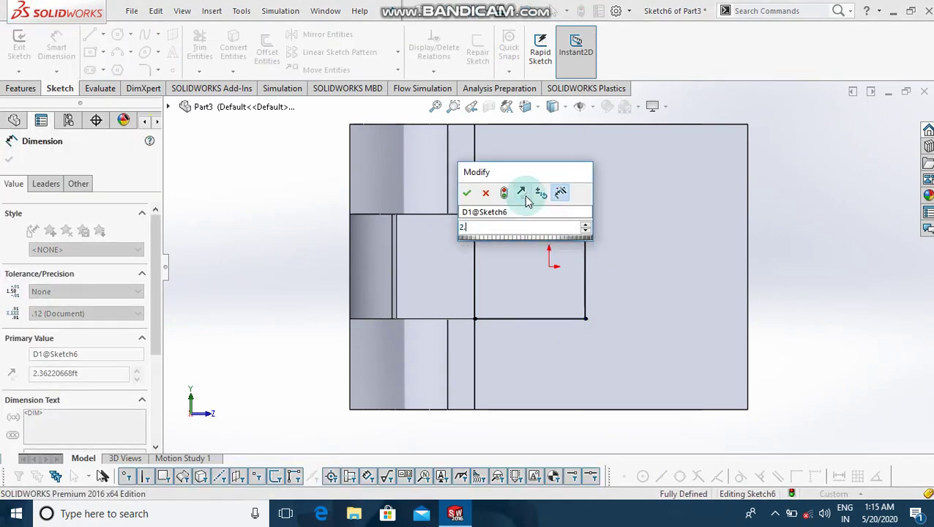
key(Return)
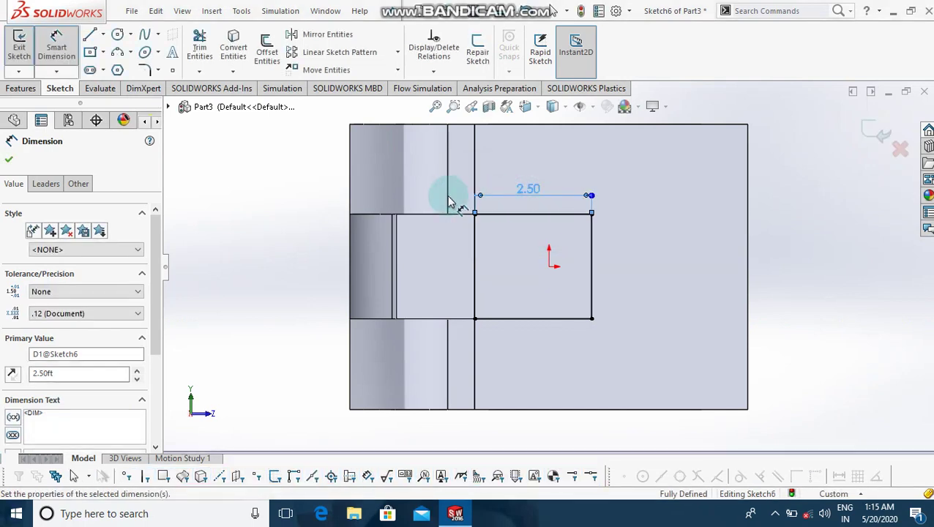
Extrude the rectangle 2.10 ft, then undo the merged result.
click(22, 88)
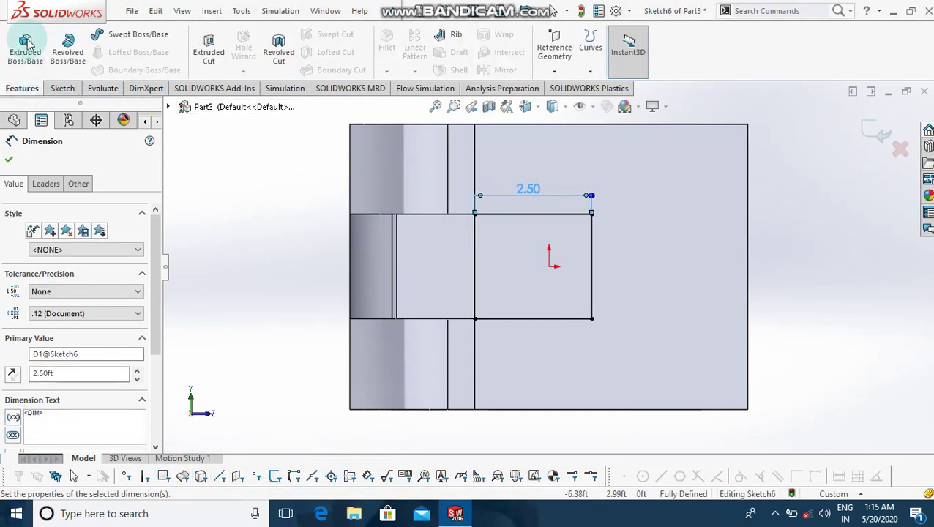
click(25, 36)
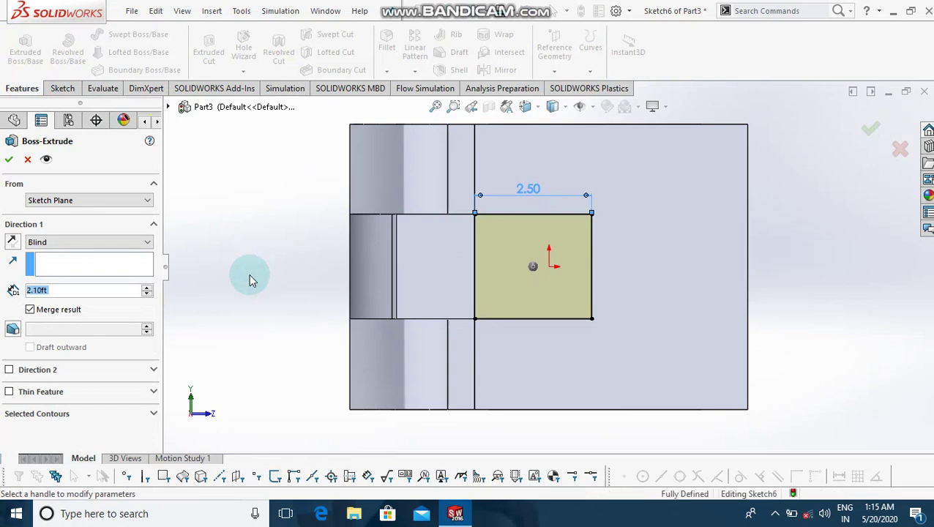
click(9, 161)
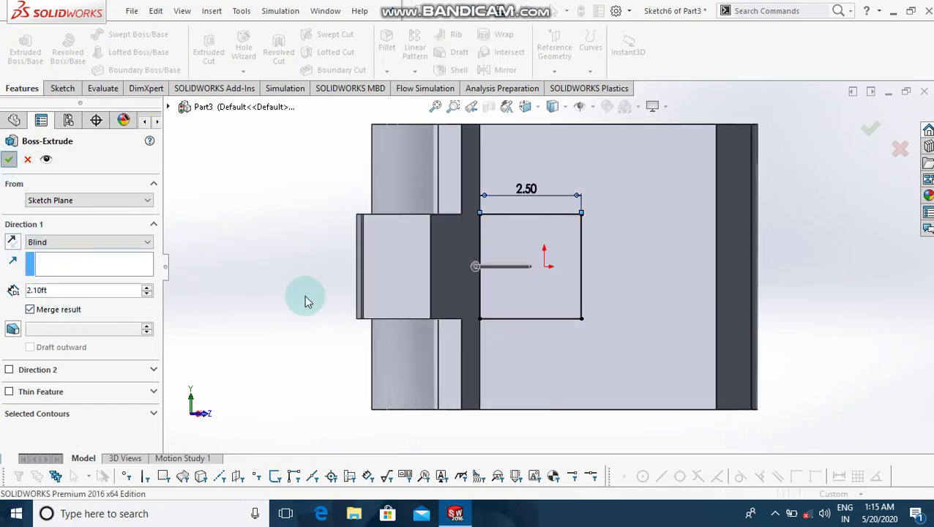
click(267, 309)
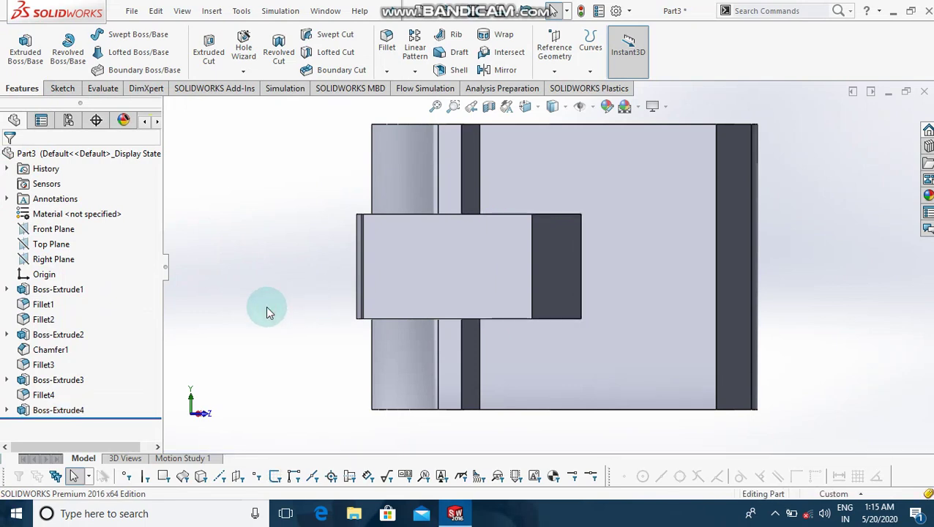
key(Left)
key(Left)
key(ctrl+z)
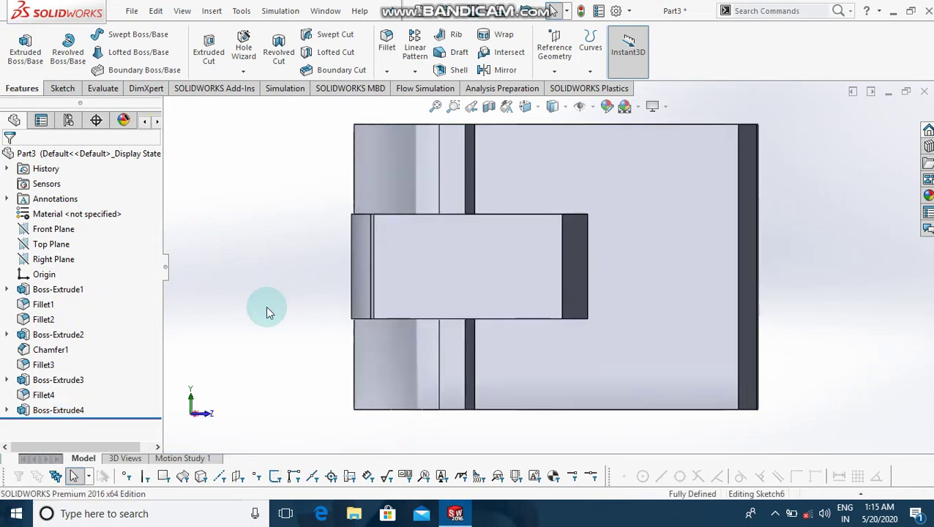
Re-extrude the rectangle 2.10 ft with Merge result unchecked as a separate body.
click(20, 88)
click(25, 45)
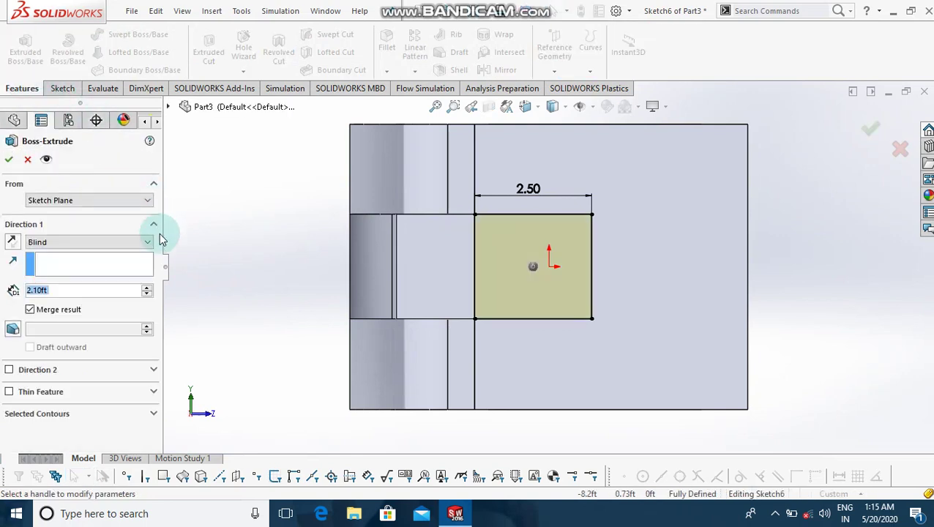
click(31, 310)
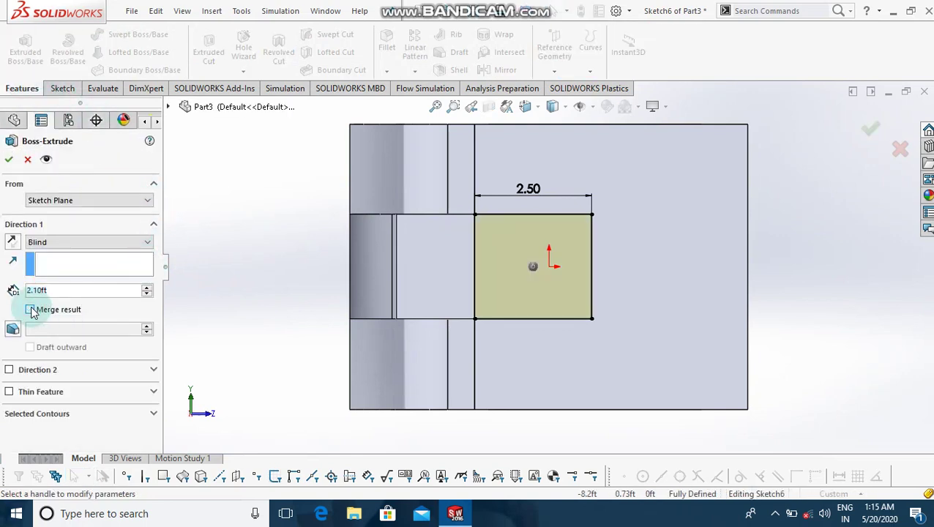
click(8, 163)
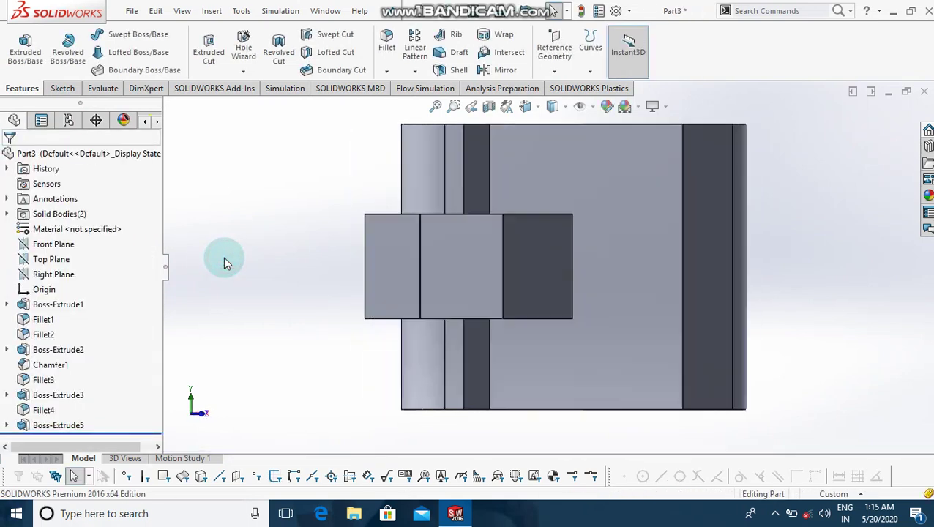
Select the protruding block's vertical edge and start a chamfer on it.
key(ctrl+1)
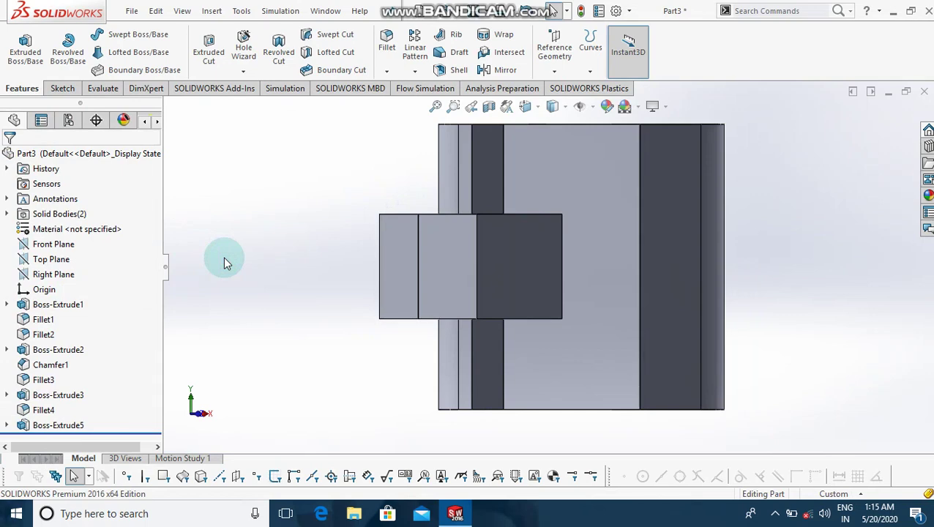
key(ctrl+7)
key(Up)
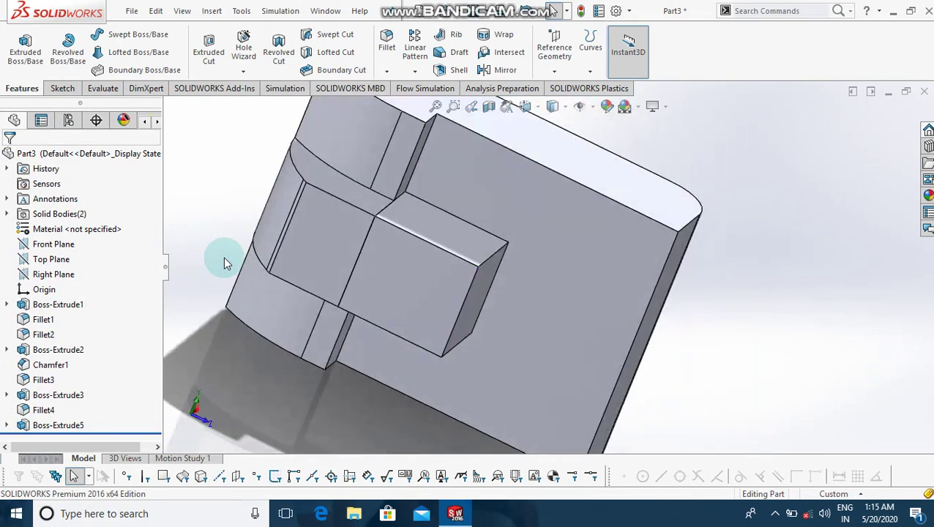
click(458, 322)
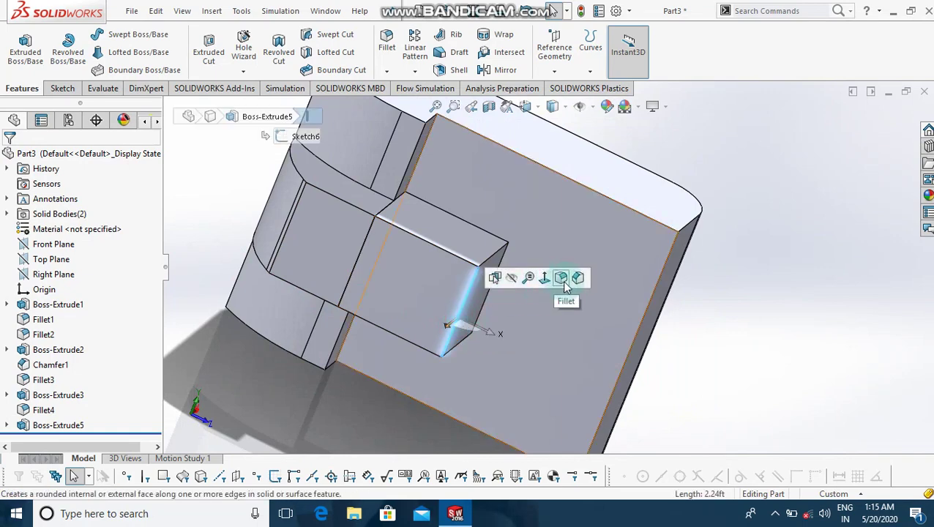
click(575, 278)
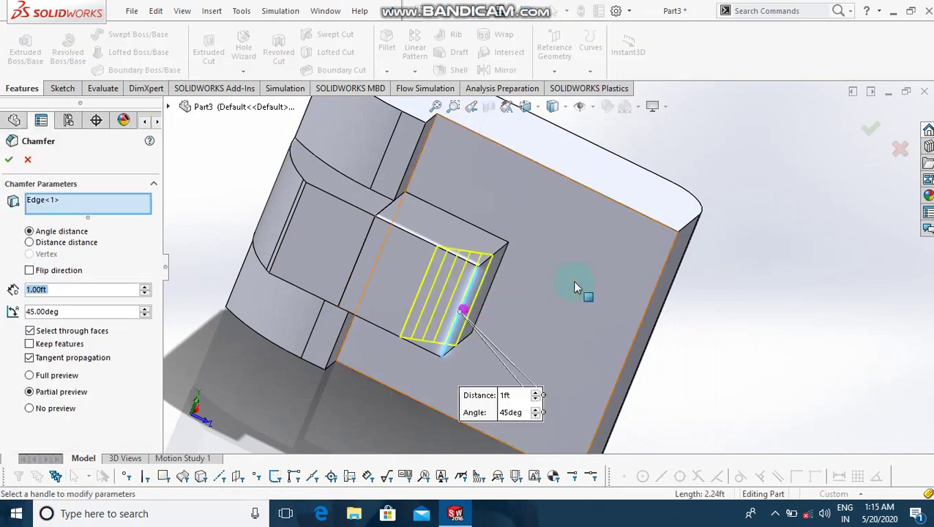
Try chamfer distances of 3 ft and 2 ft, then abandon the chamfer.
key(Right)
key(Right)
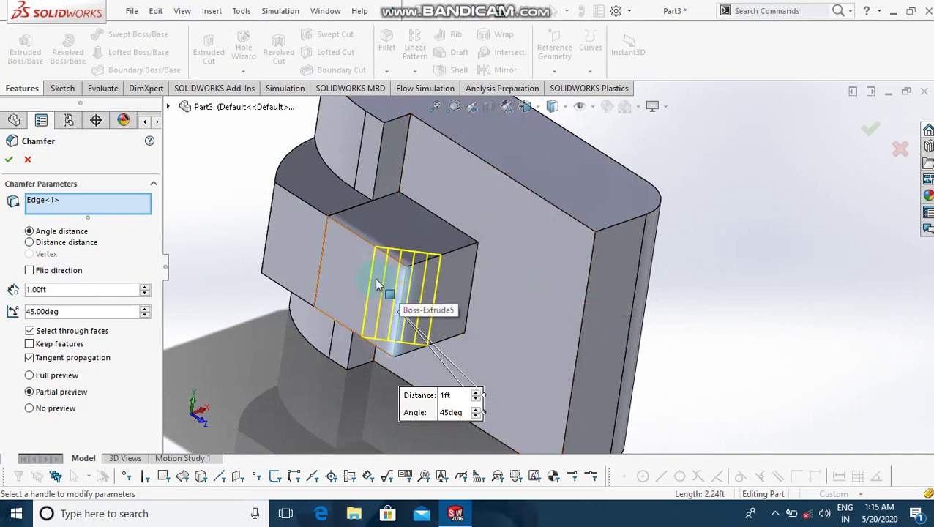
click(113, 286)
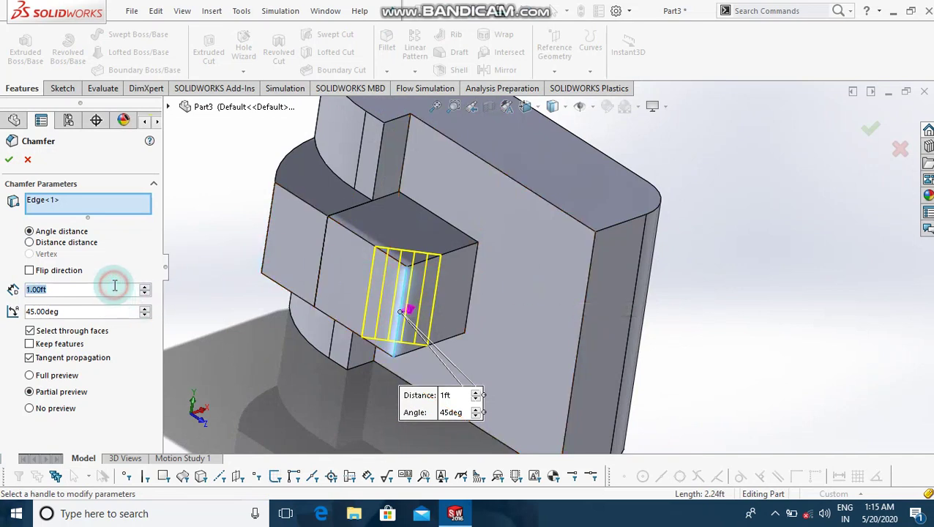
text(3)
key(Return)
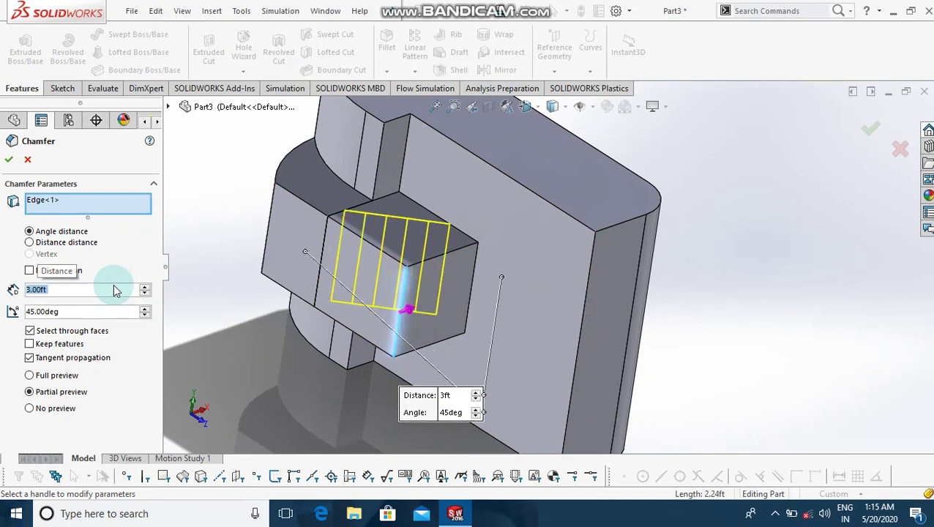
text(2)
key(Return)
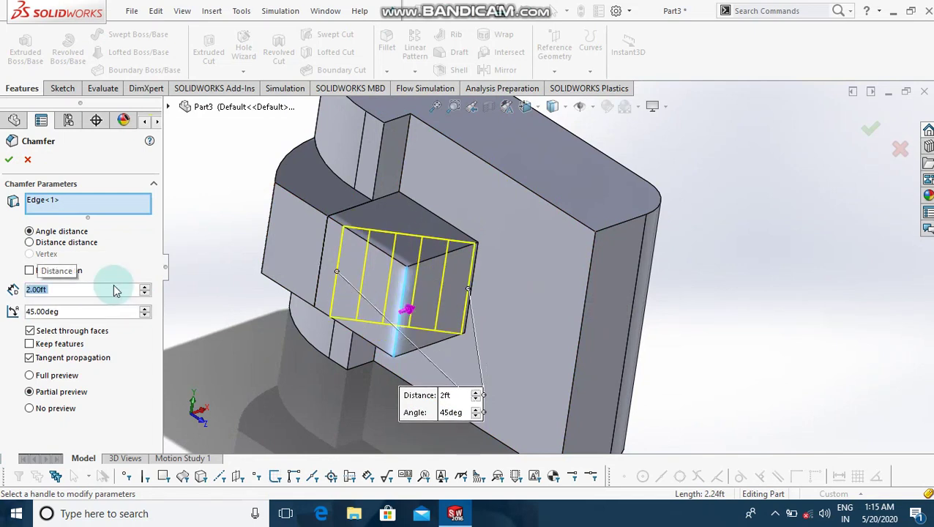
key(Return)
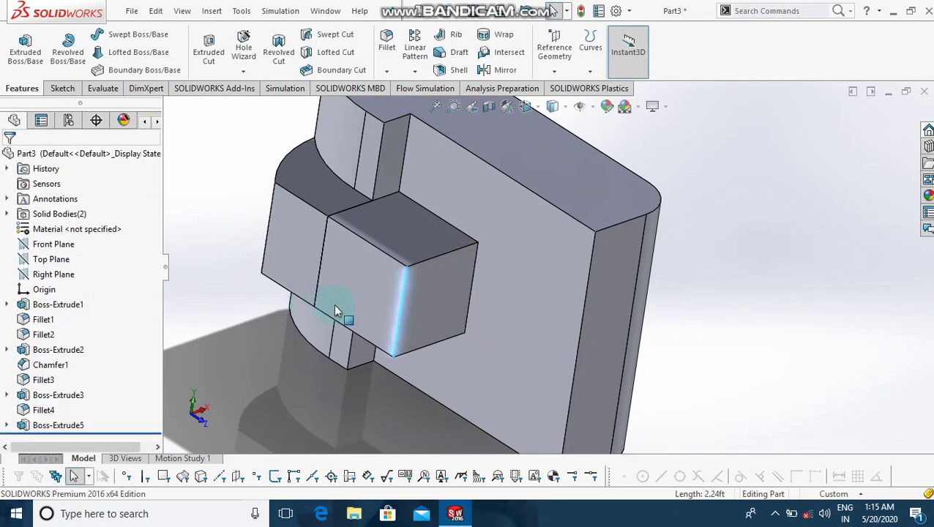
Fillet the protruding block's vertical edge with a 1.5 ft radius.
click(402, 326)
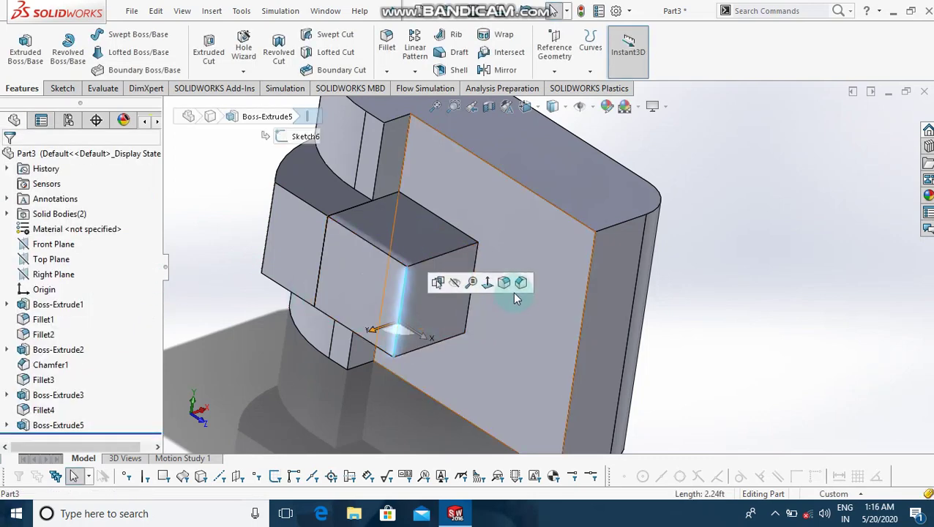
click(503, 286)
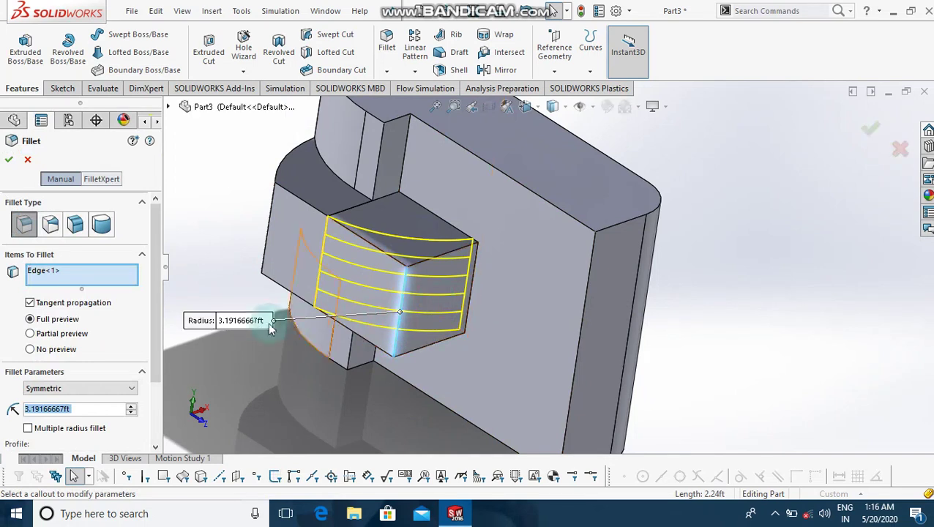
text(1)
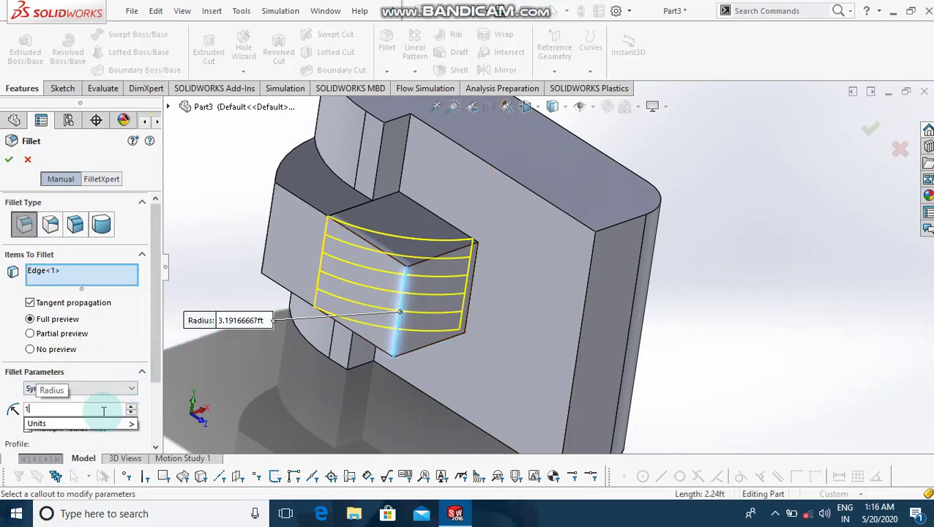
key(Return)
text(2)
key(Return)
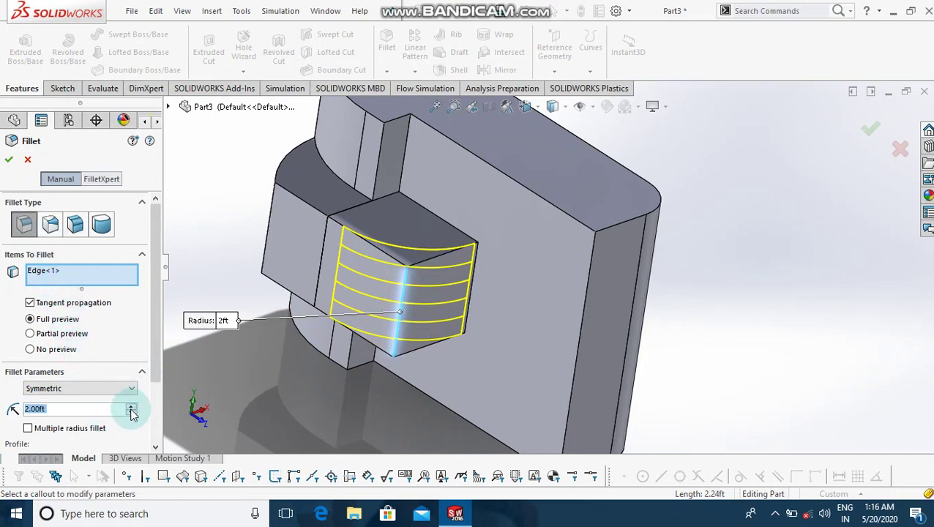
text(1.5)
key(Return)
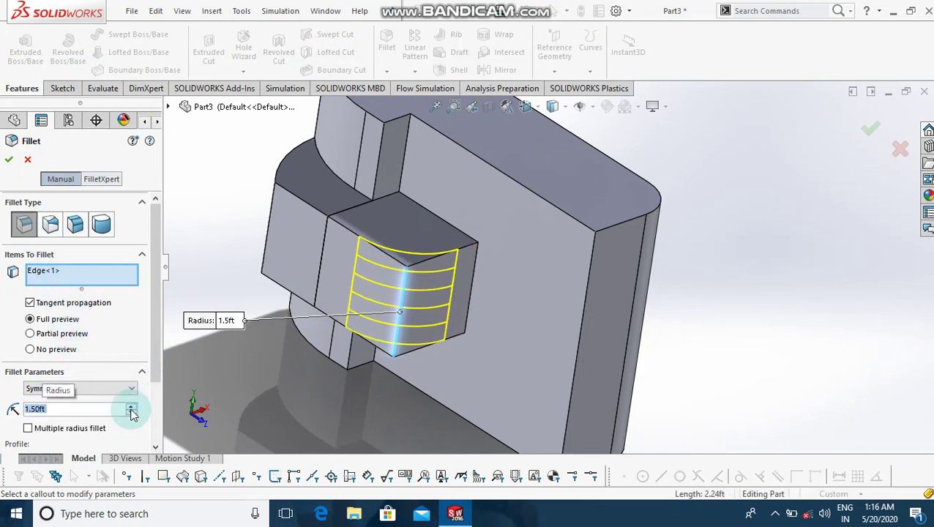
click(12, 162)
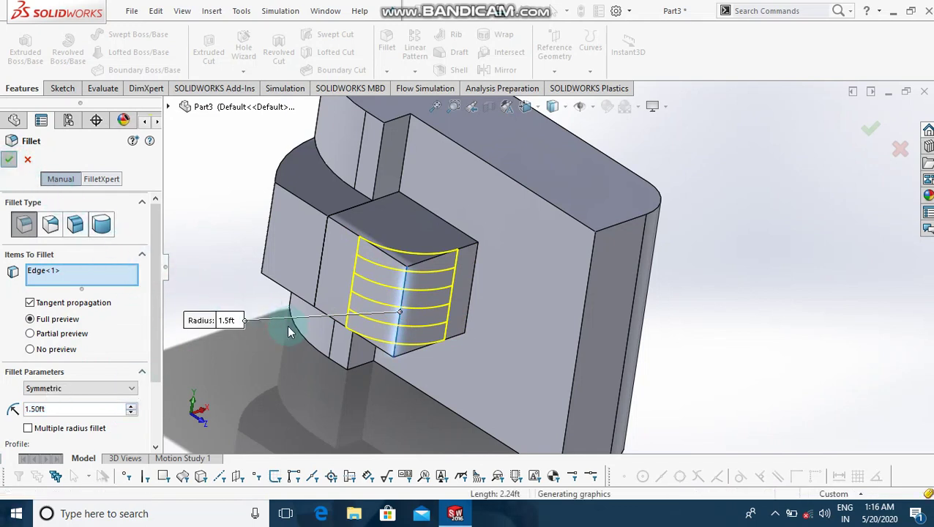
Fillet both edge loops around the oblong end with a 0.5 ft radius.
click(366, 422)
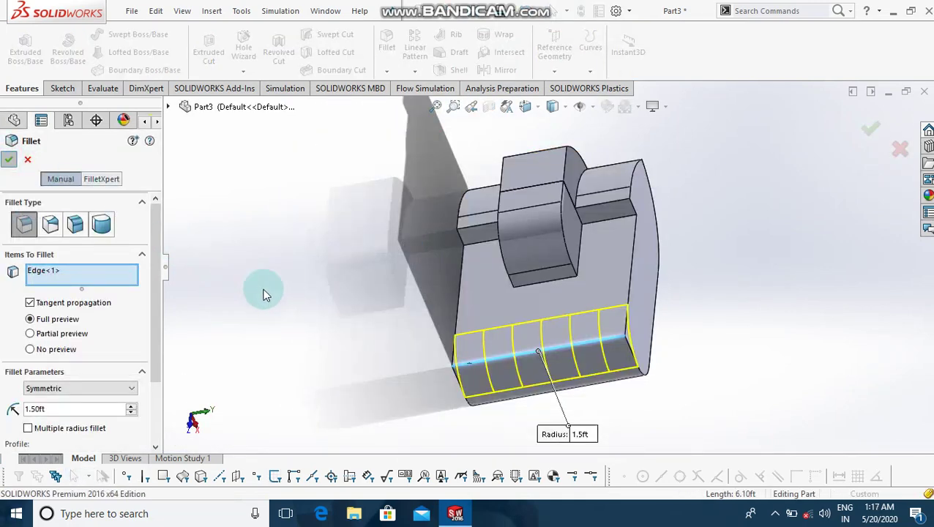
key(Return)
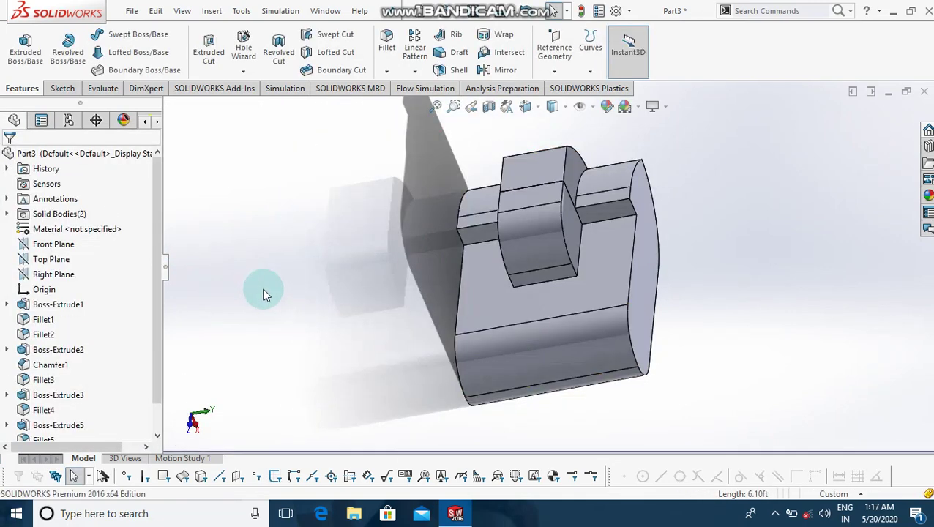
key(Left)
key(Left)
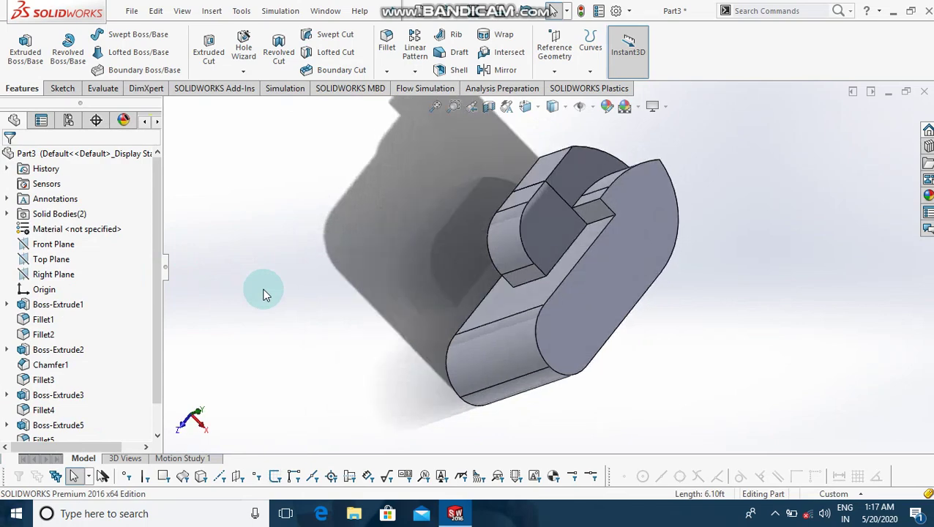
click(465, 279)
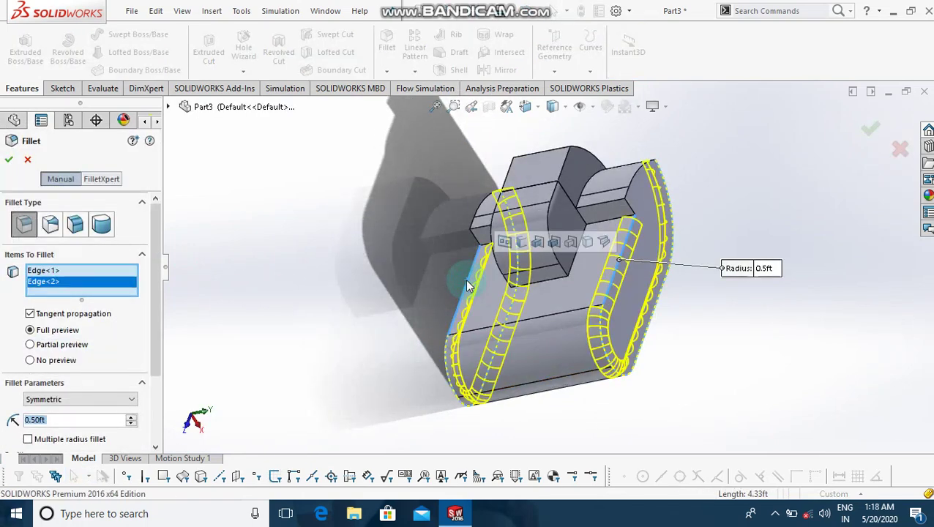
click(9, 160)
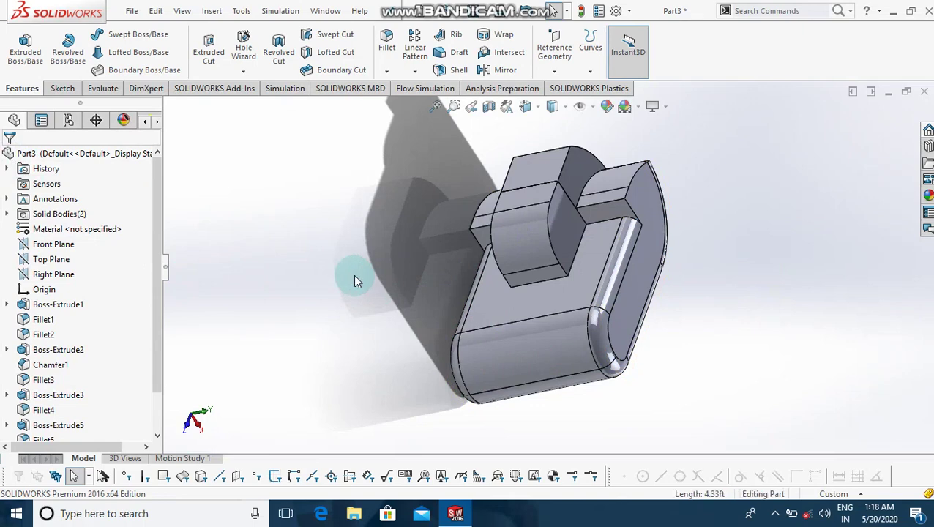
Select the part's flat side face and start a reference plane on it.
middle_drag(352, 274, 512, 293)
click(586, 337)
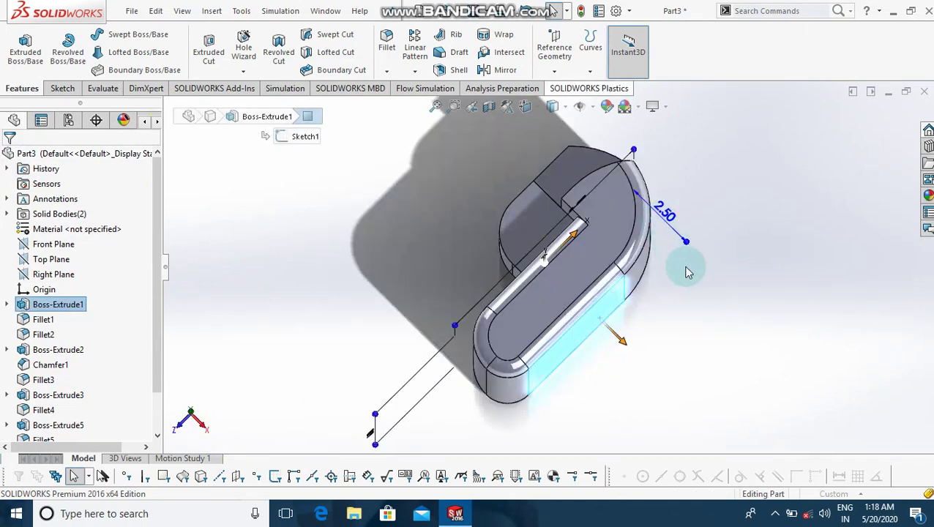
key(p)
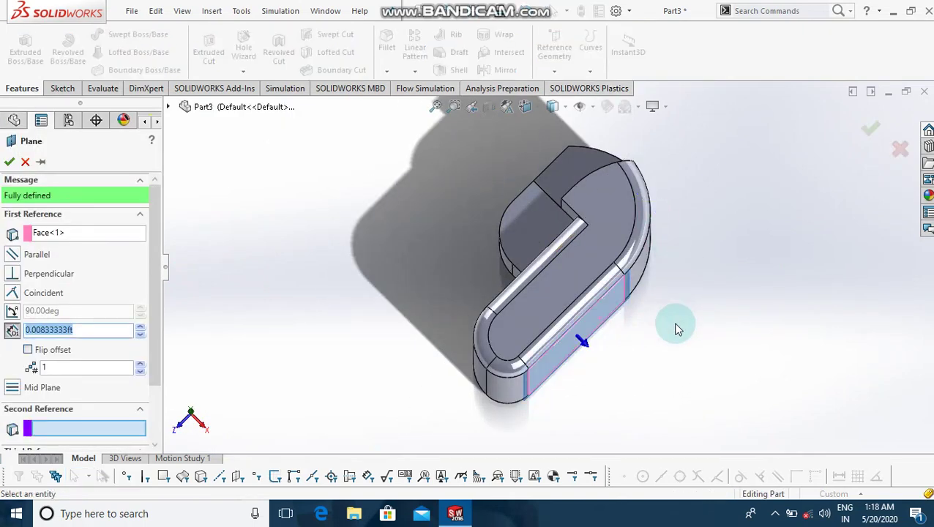
key(Right)
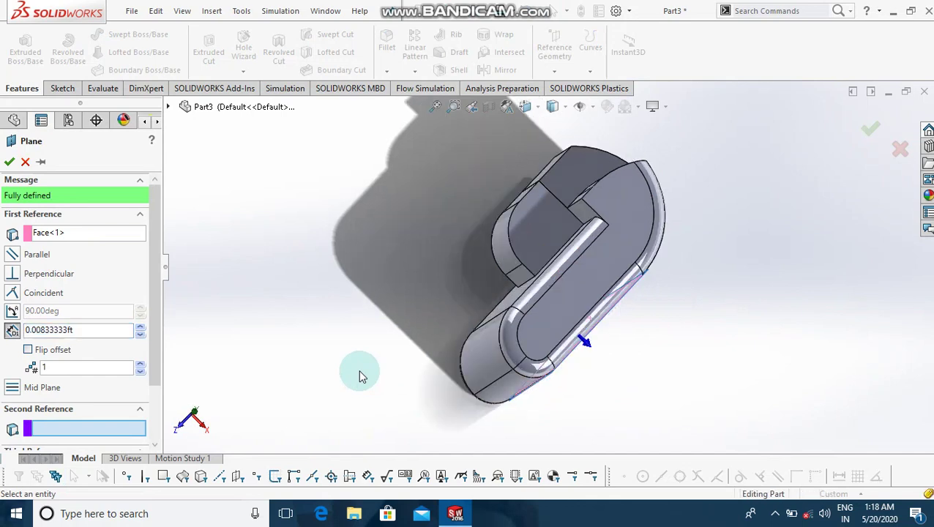
key(Right)
key(Right)
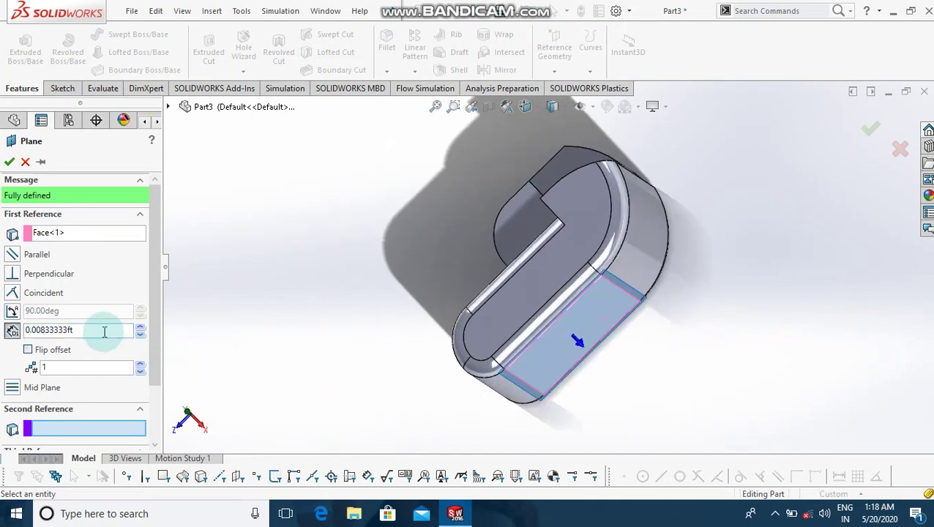
Set the plane offset to 0.50 ft and create Plane1.
text(1)
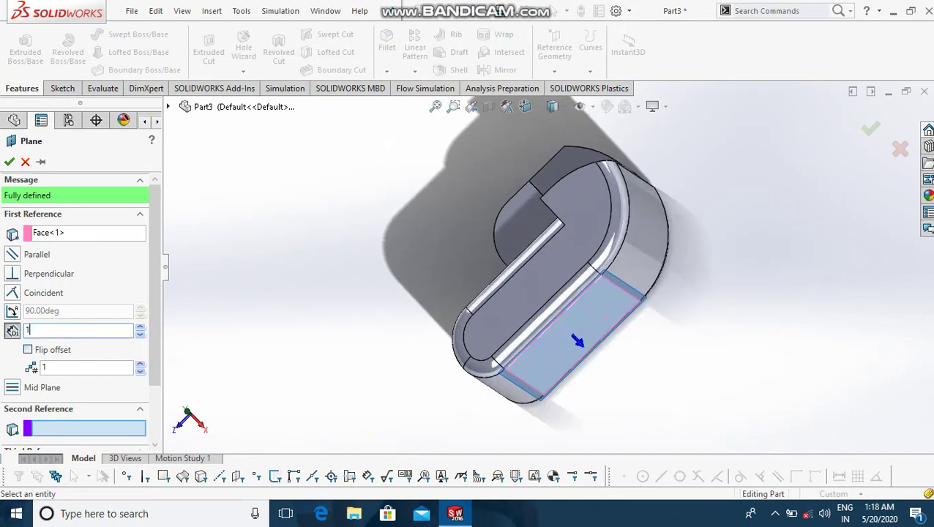
key(Return)
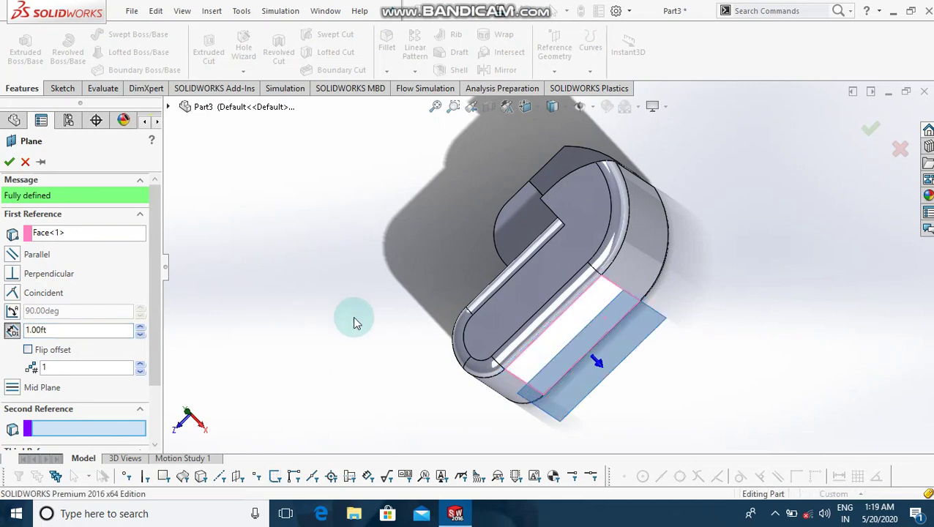
key(Right)
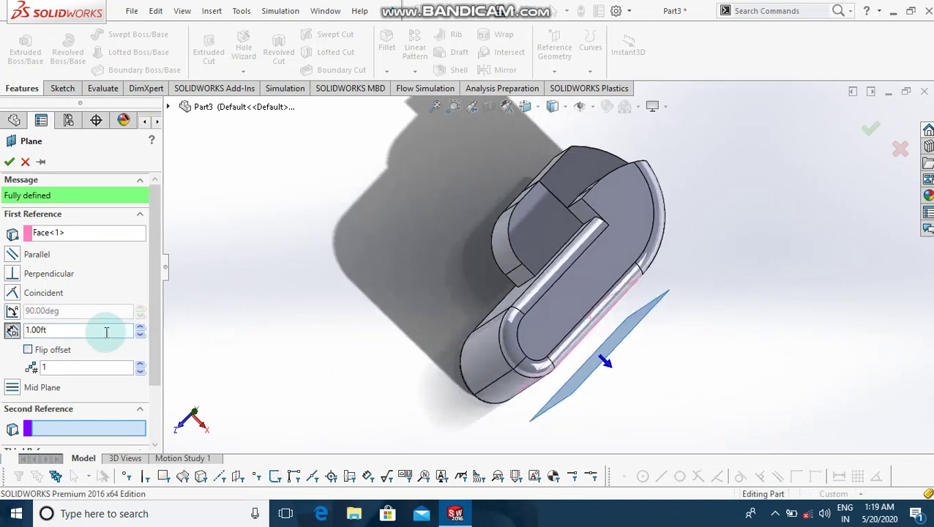
double_click(104, 331)
key(BackSpace)
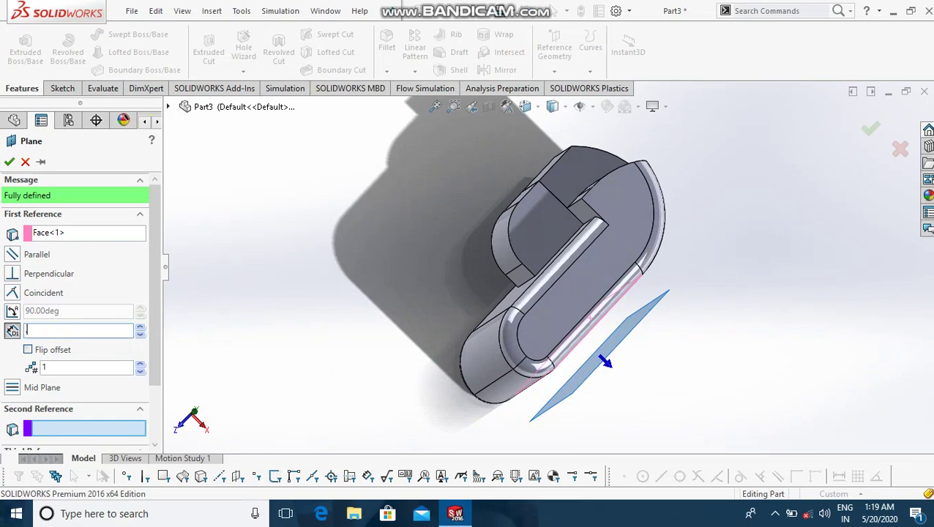
text(.5)
key(Return)
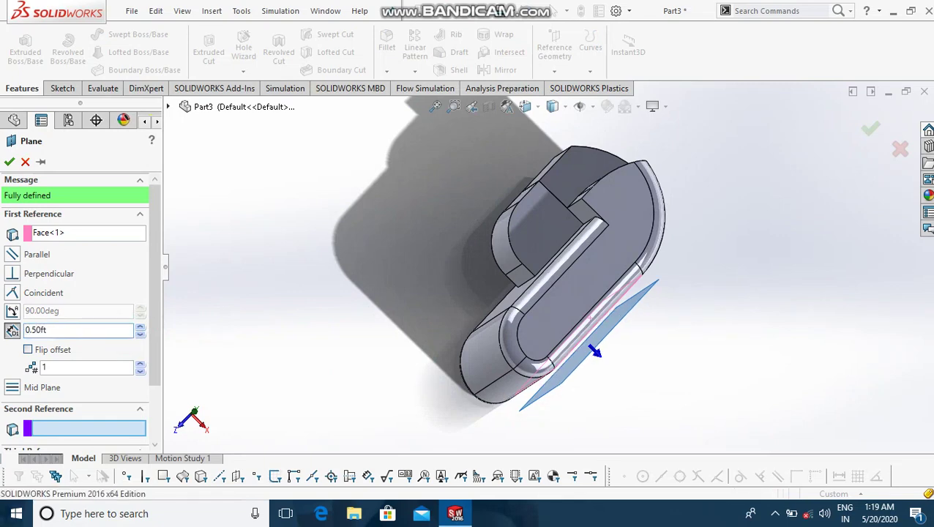
click(9, 162)
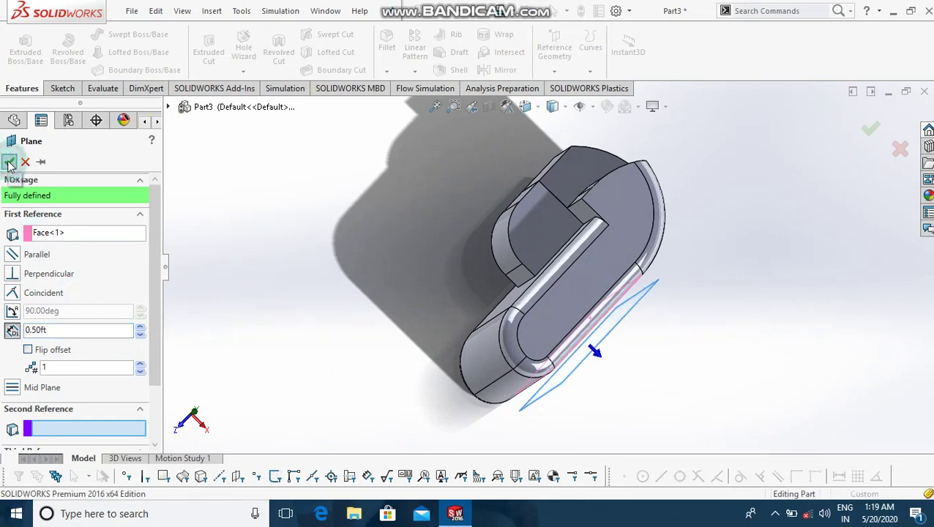
click(373, 350)
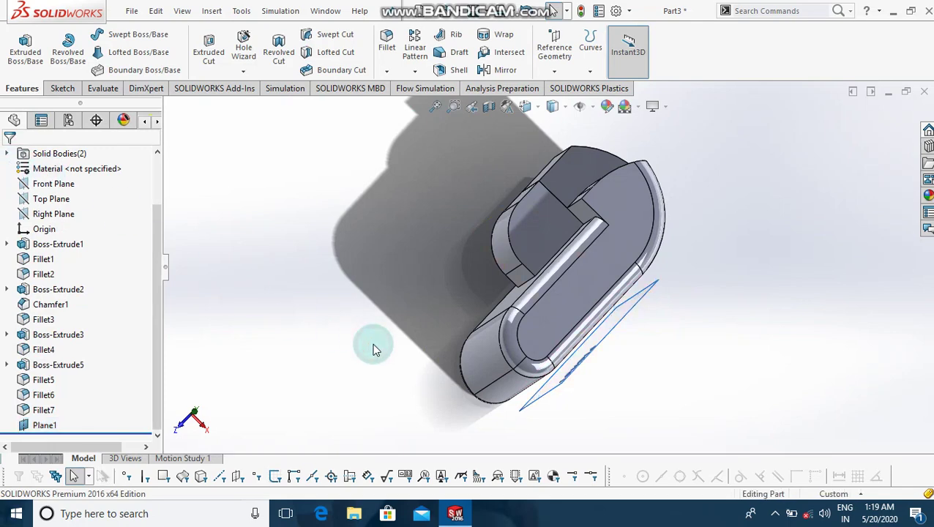
key(ctrl+7)
Select Plane1 and open a new sketch on it.
click(583, 359)
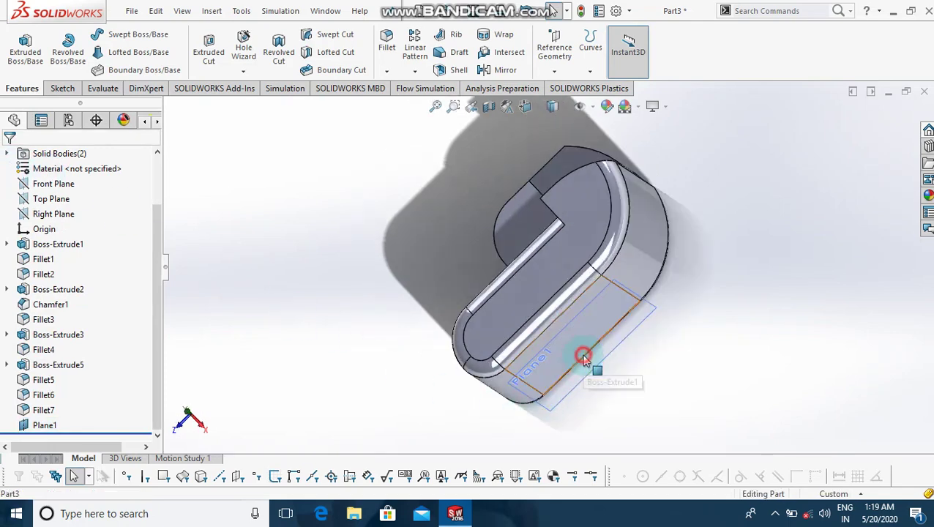
click(646, 382)
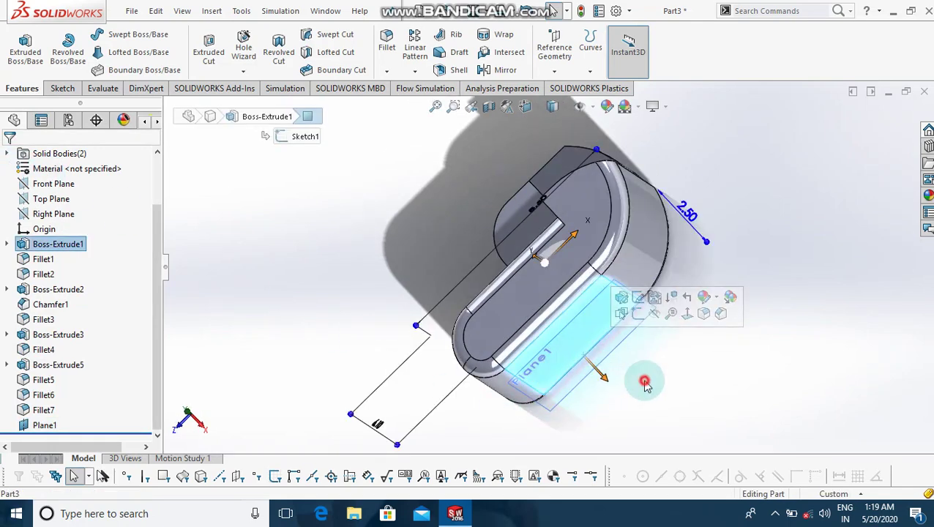
click(567, 396)
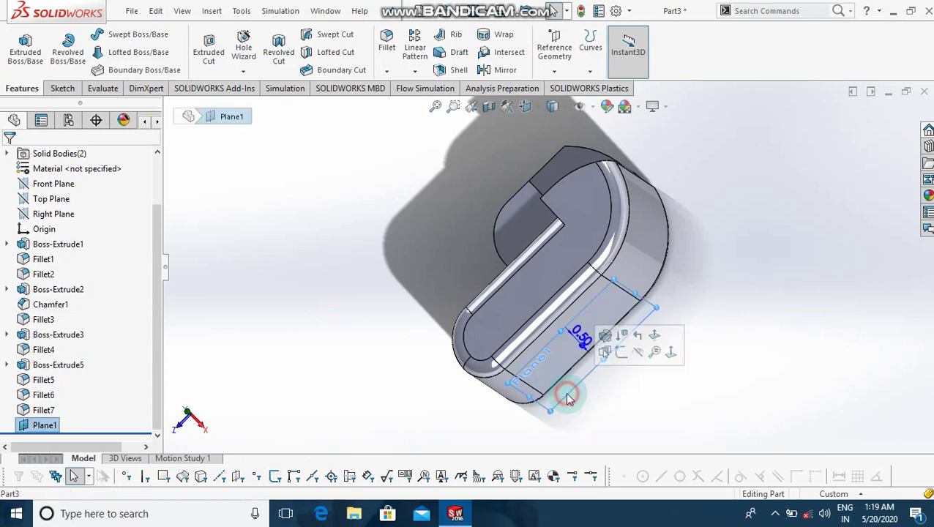
click(621, 347)
Draw two thin horizontal center rectangles for the upper and lower bars.
key(r)
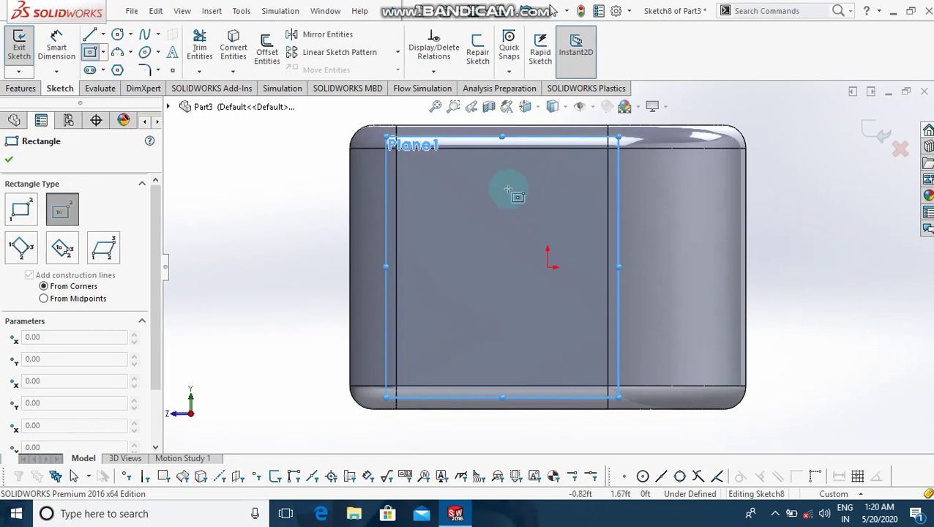
click(505, 189)
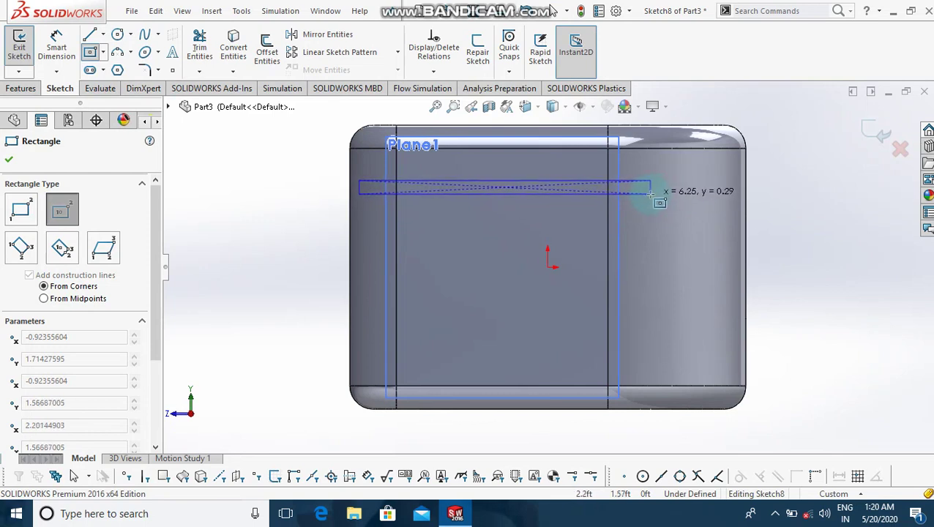
click(650, 193)
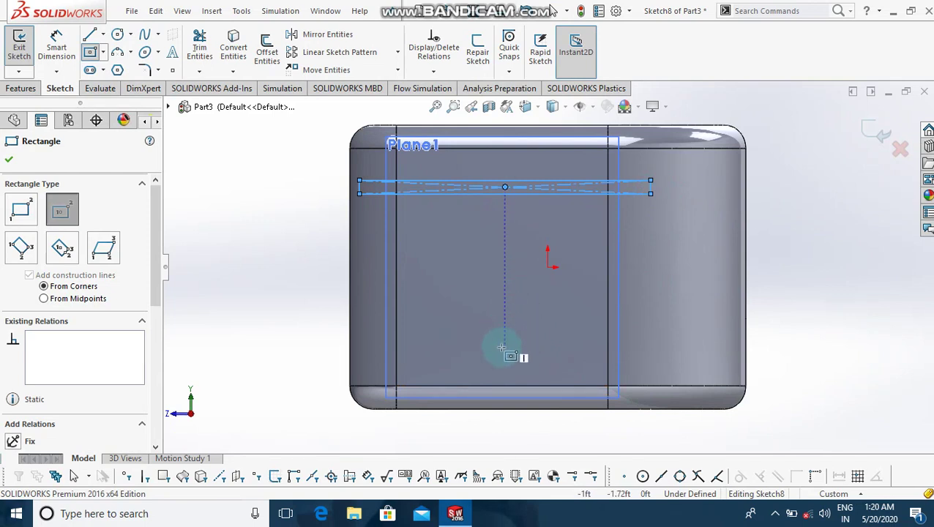
click(503, 348)
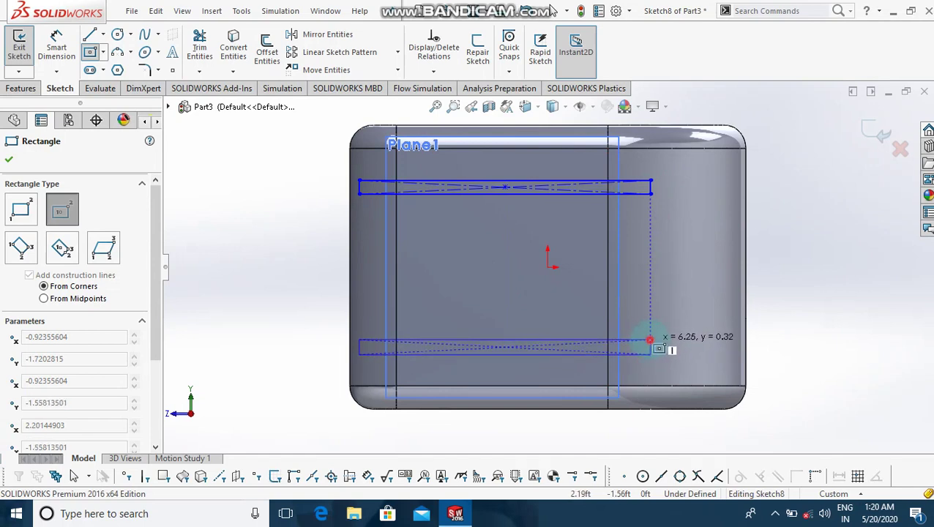
click(650, 341)
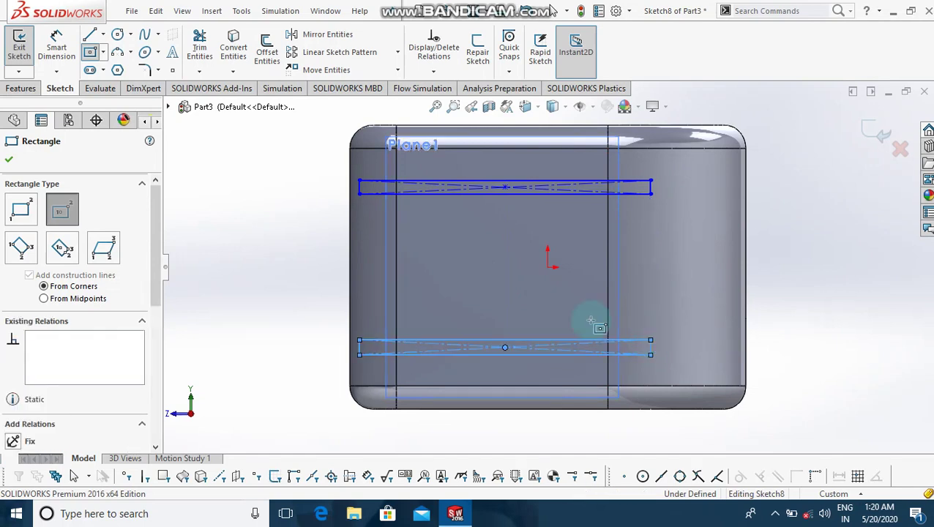
Dimension the upper bar's height to 0.30, correcting an initial 3.00 entry.
click(56, 38)
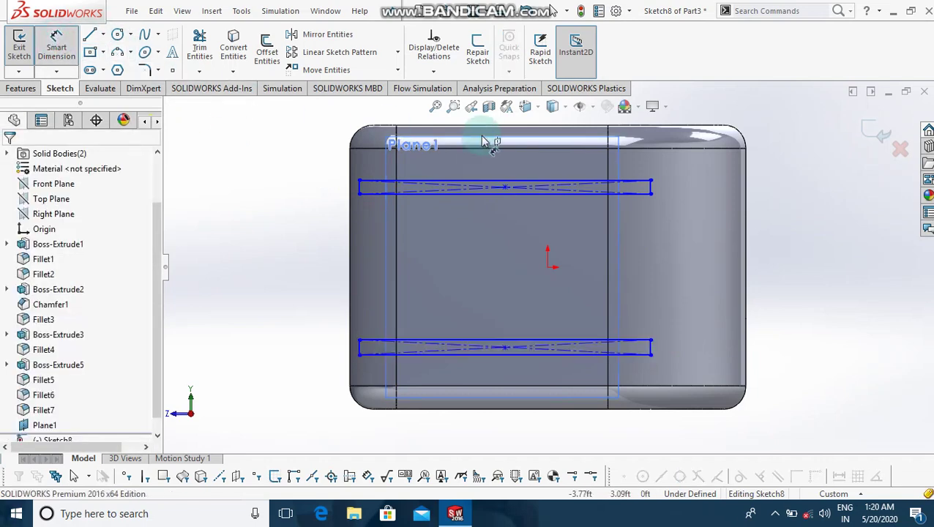
click(652, 189)
click(674, 192)
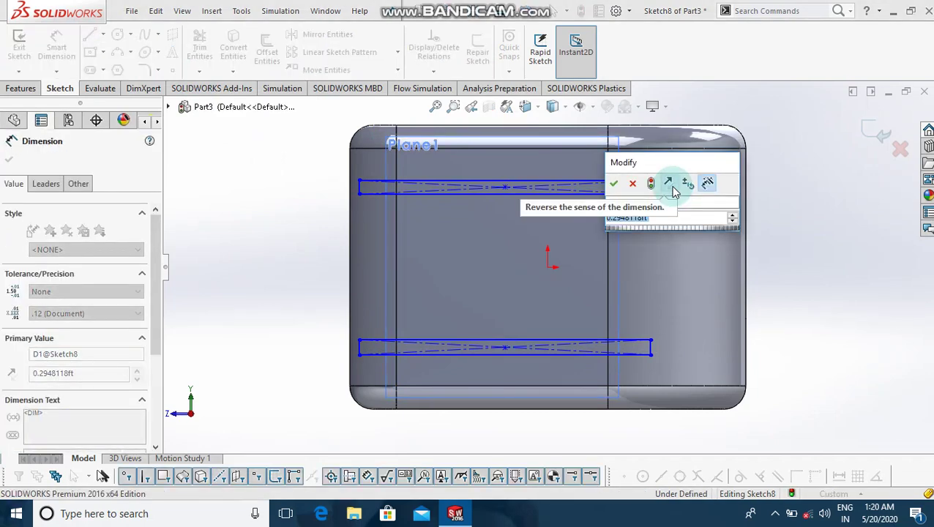
text(3)
key(Return)
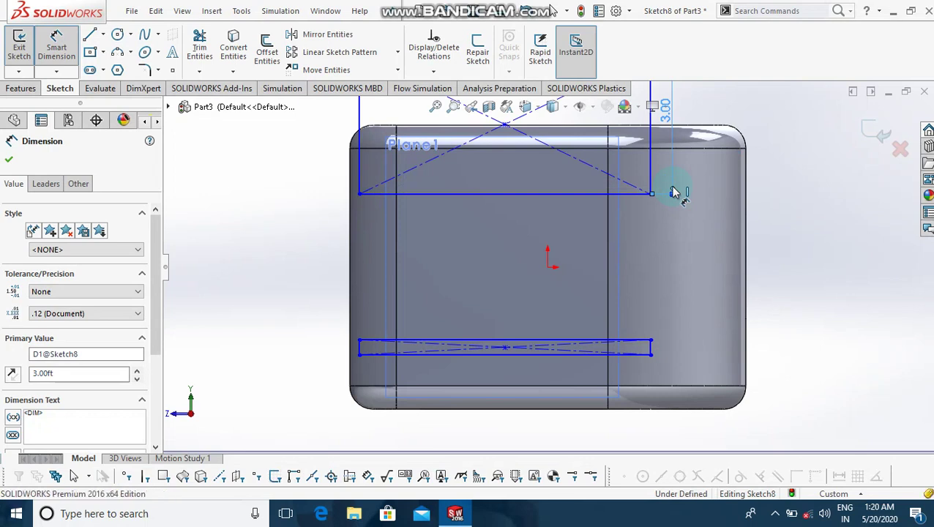
key(ctrl+z)
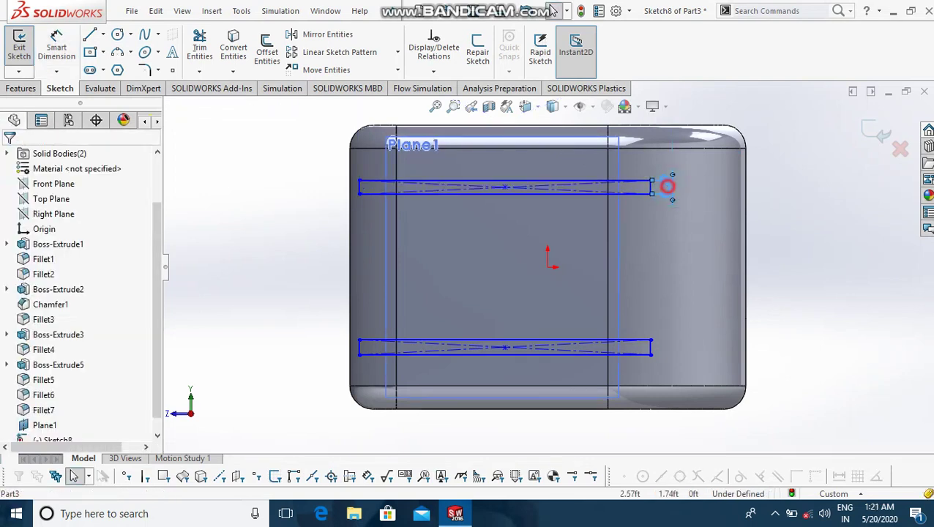
double_click(670, 189)
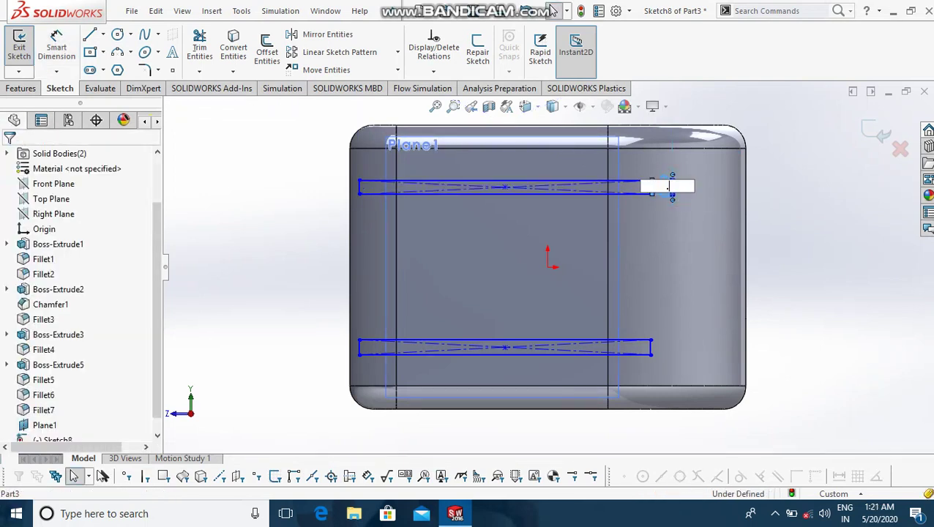
text(3)
key(Return)
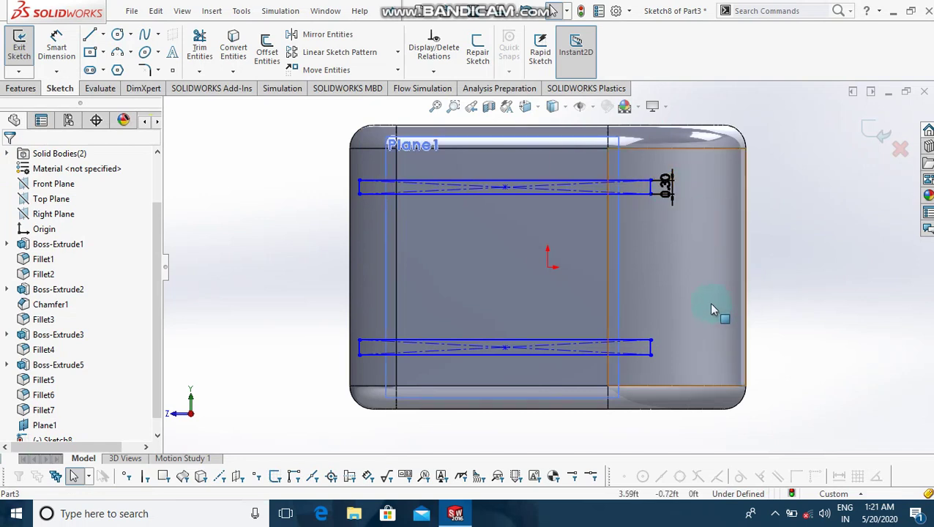
Dimension the lower bar's height to 0.30.
drag(649, 350, 672, 353)
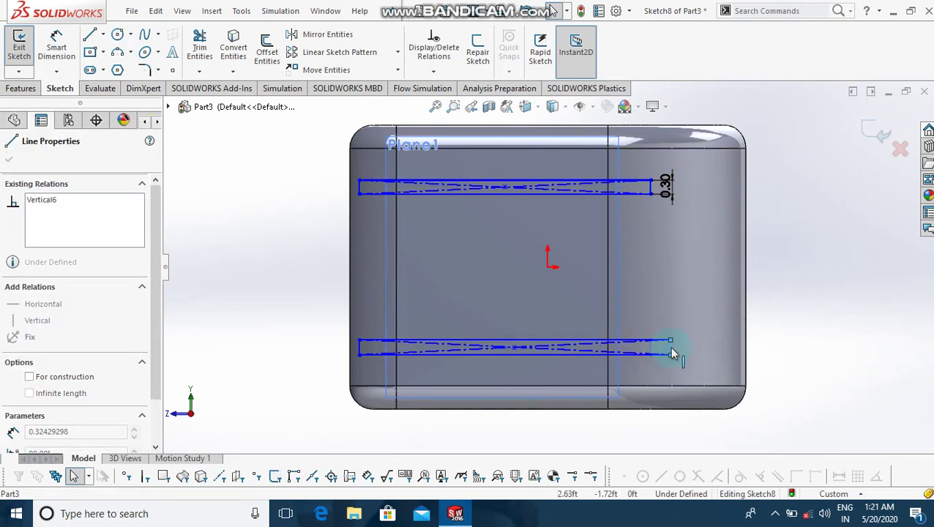
click(651, 355)
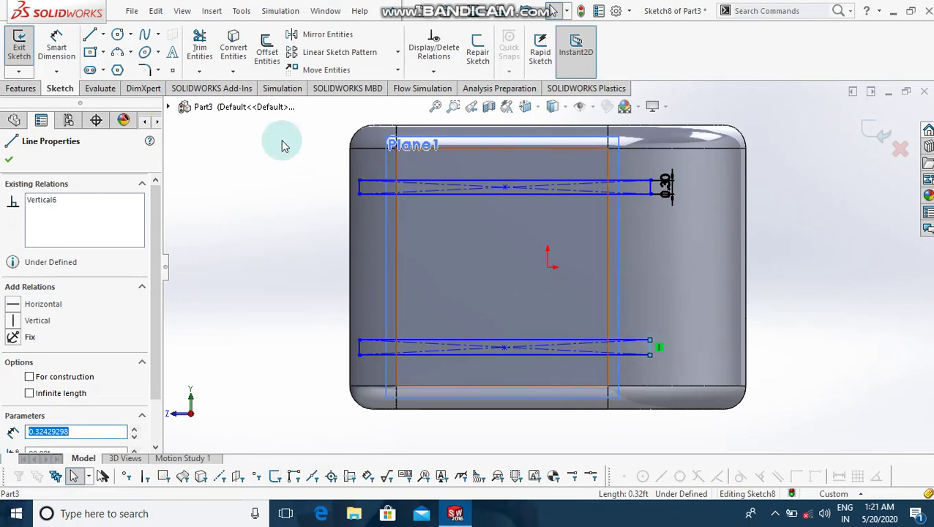
click(58, 47)
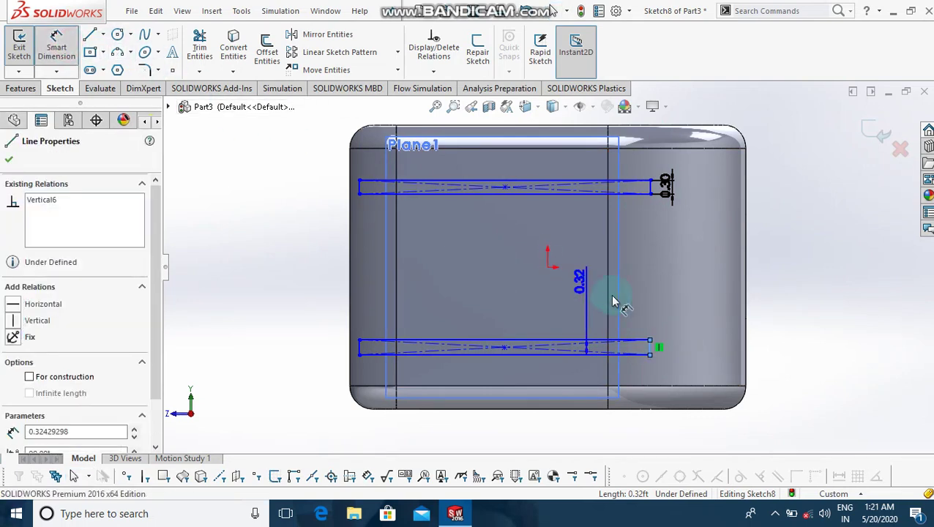
click(677, 350)
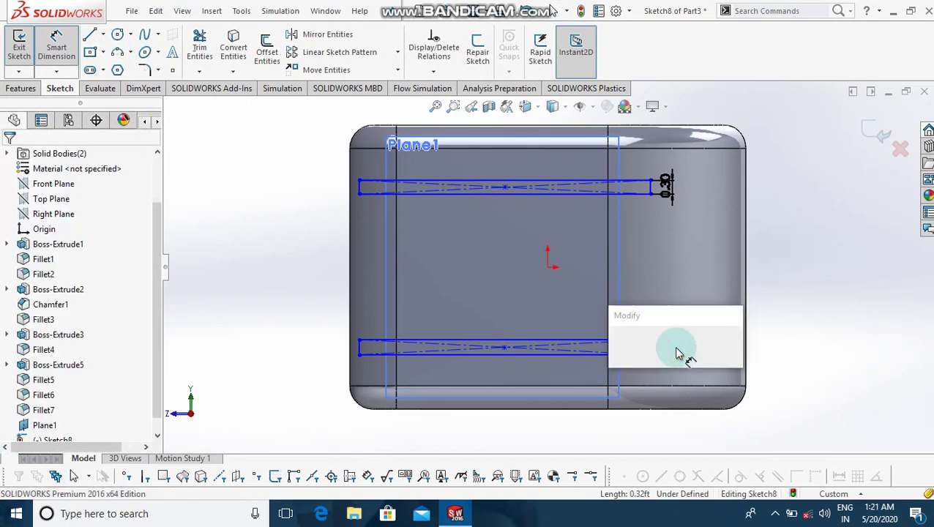
text(0.3)
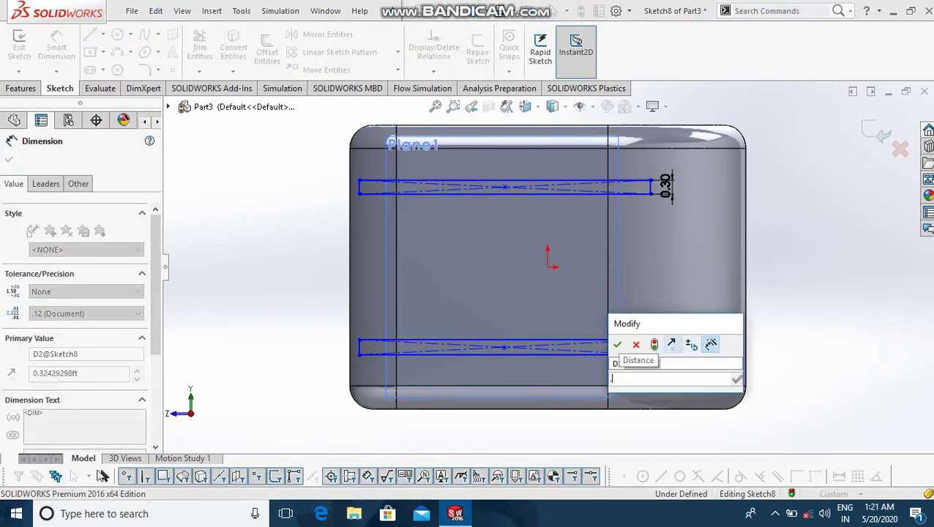
key(Return)
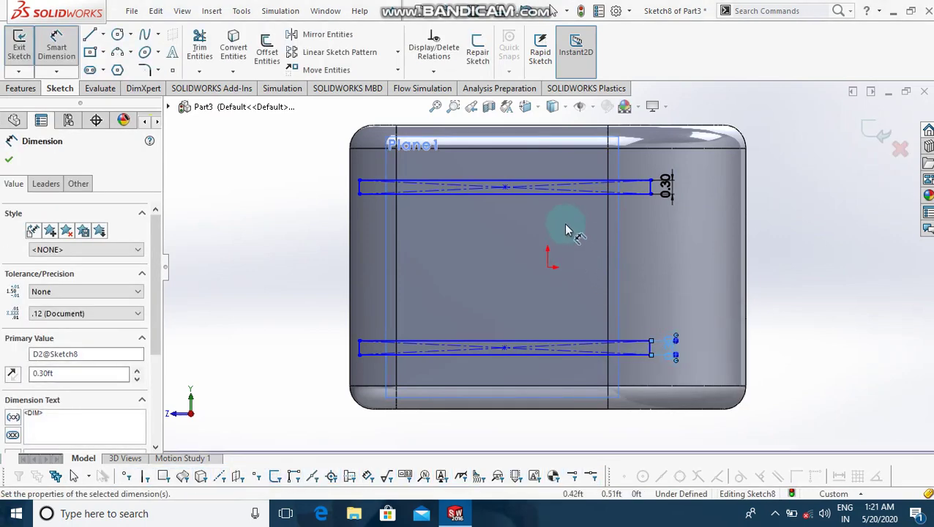
Dimension both bars' lengths to 6.30.
click(573, 201)
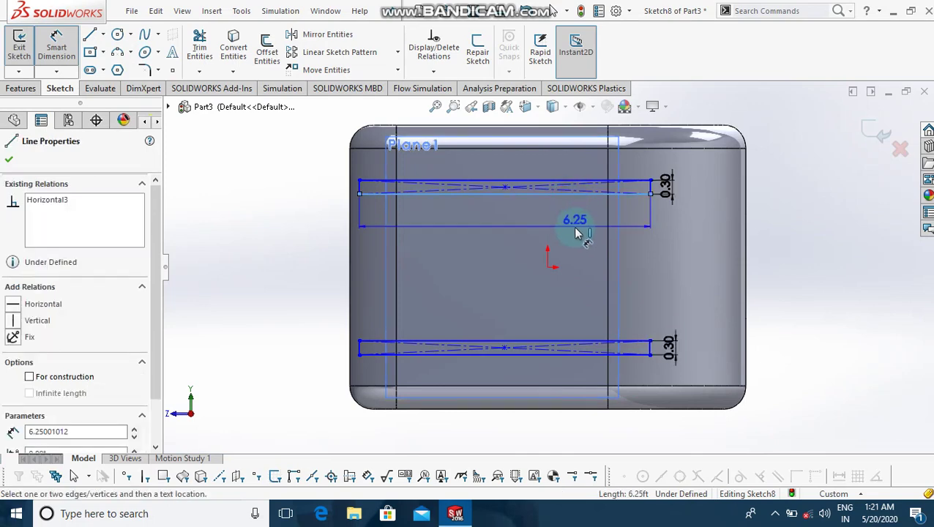
click(576, 231)
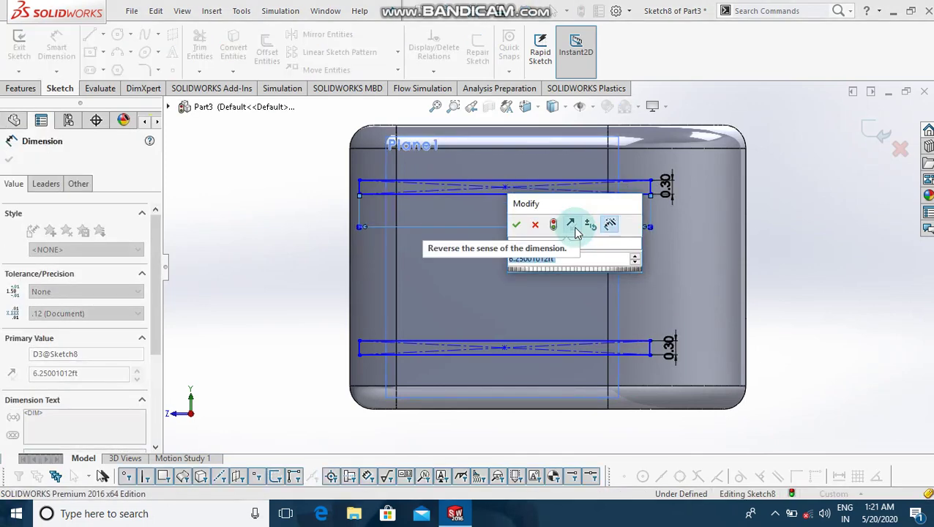
text(6.)
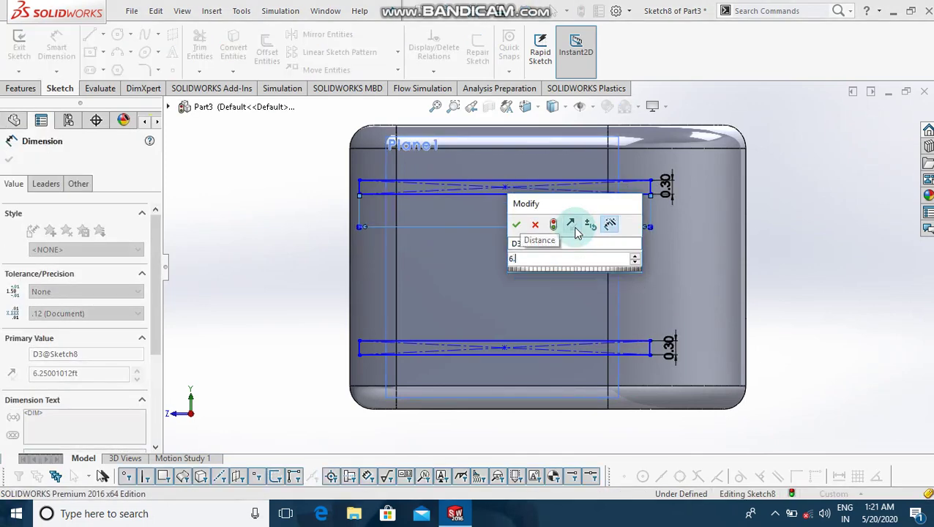
text(3)
key(Return)
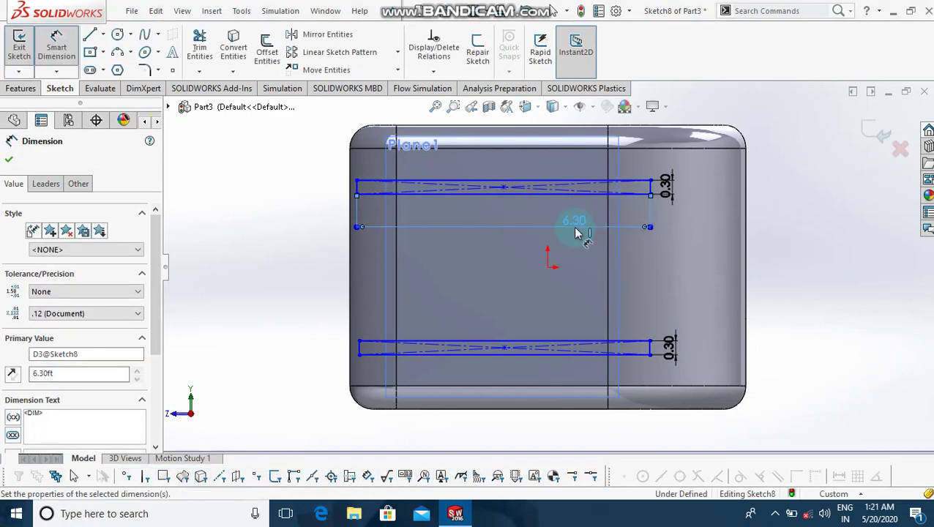
click(598, 346)
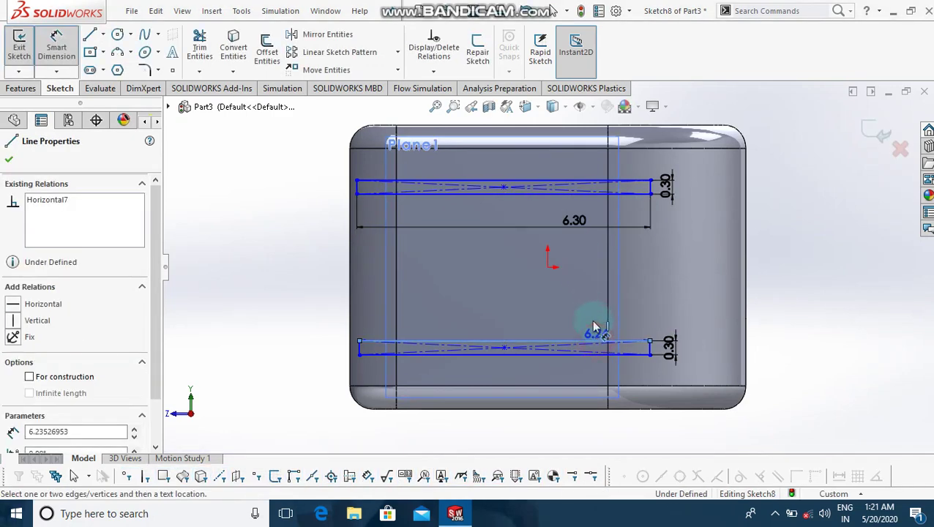
click(595, 323)
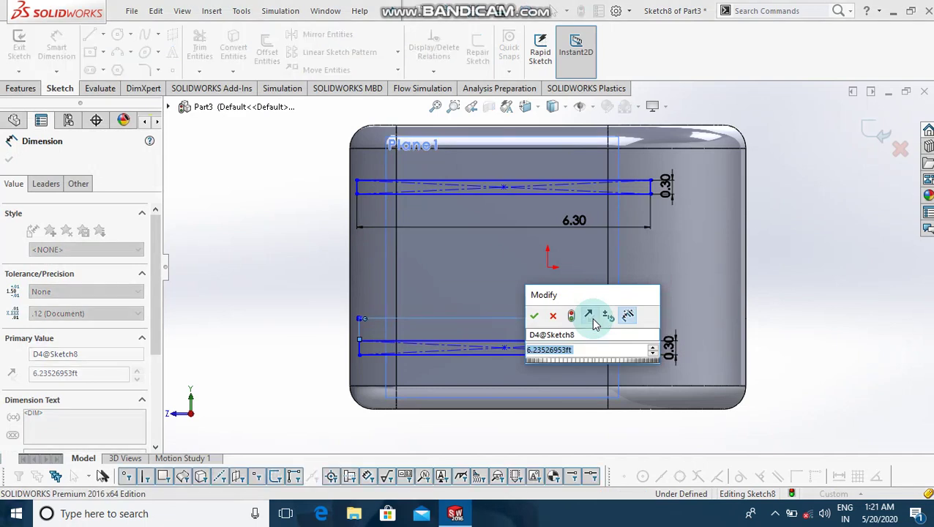
text(6.3)
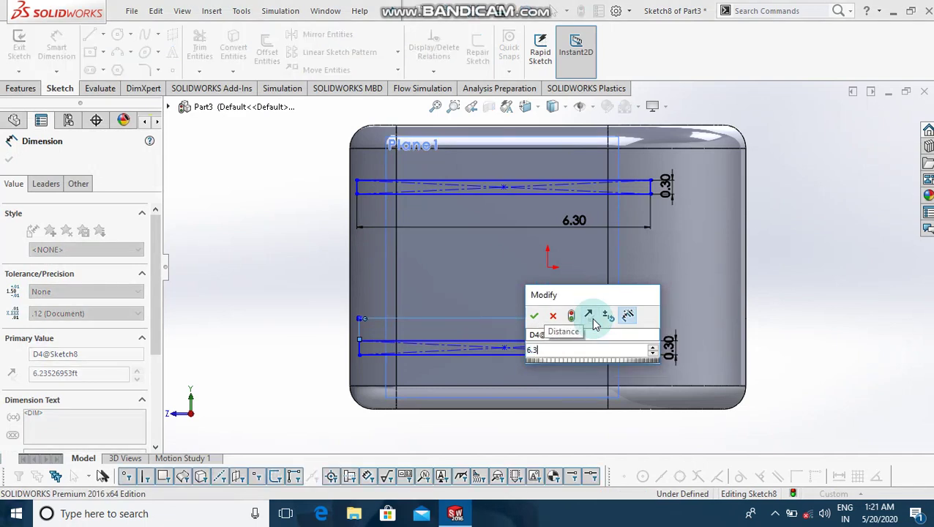
key(Return)
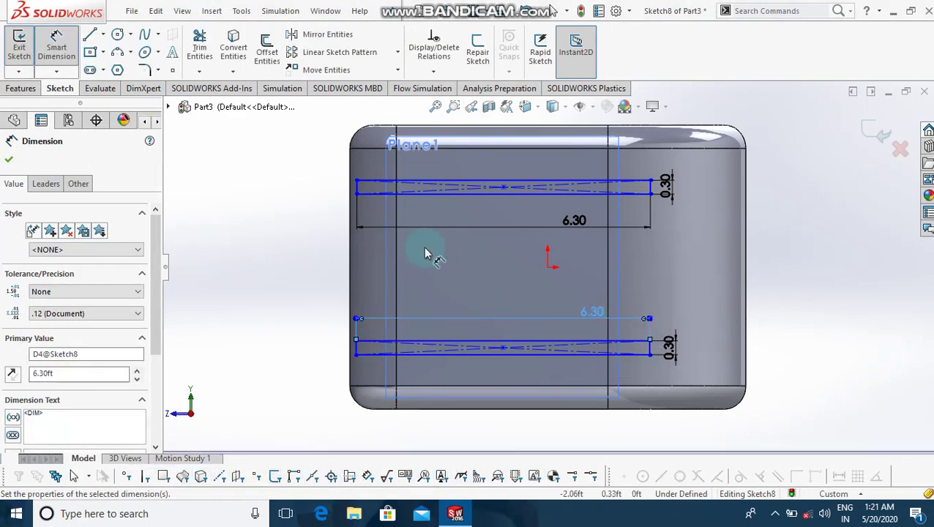
Extrude the Sketch8 bar profiles reversed into the block with end condition Up To Next.
key(Escape)
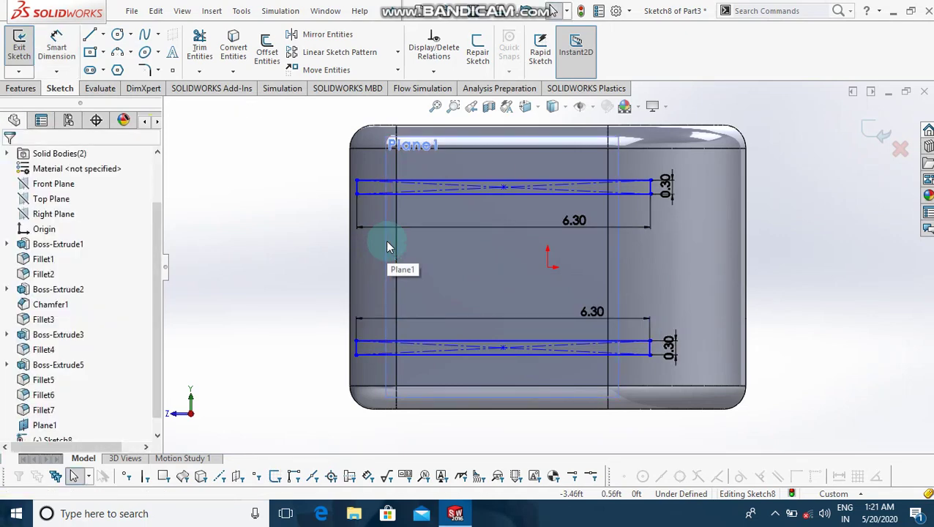
key(ctrl+1)
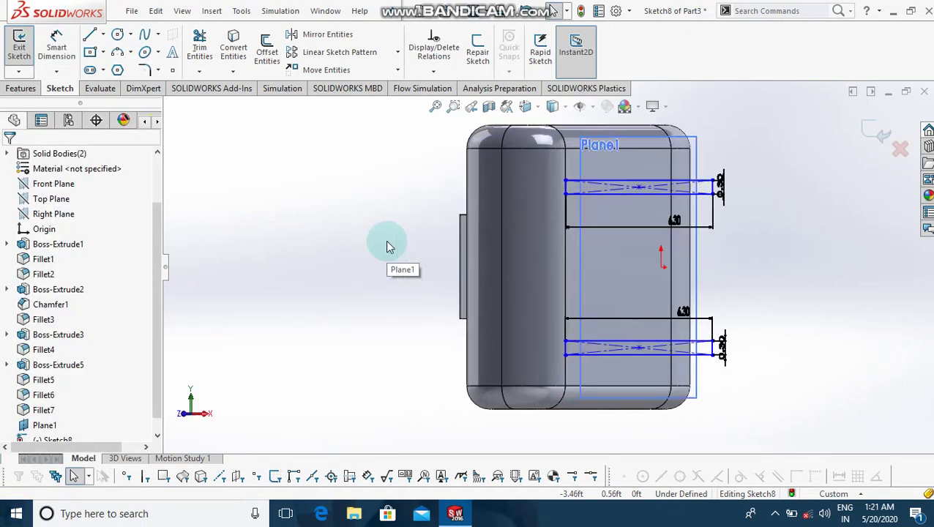
key(ctrl+3)
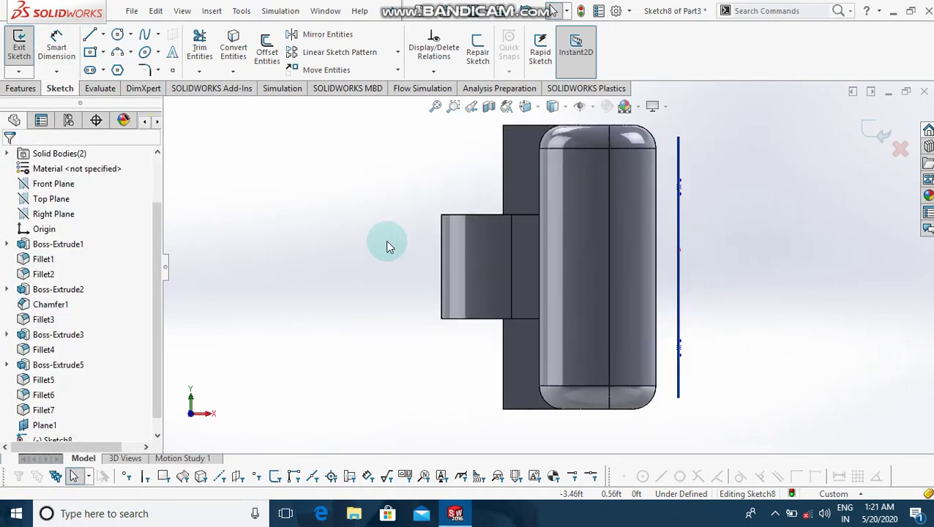
key(ctrl+1)
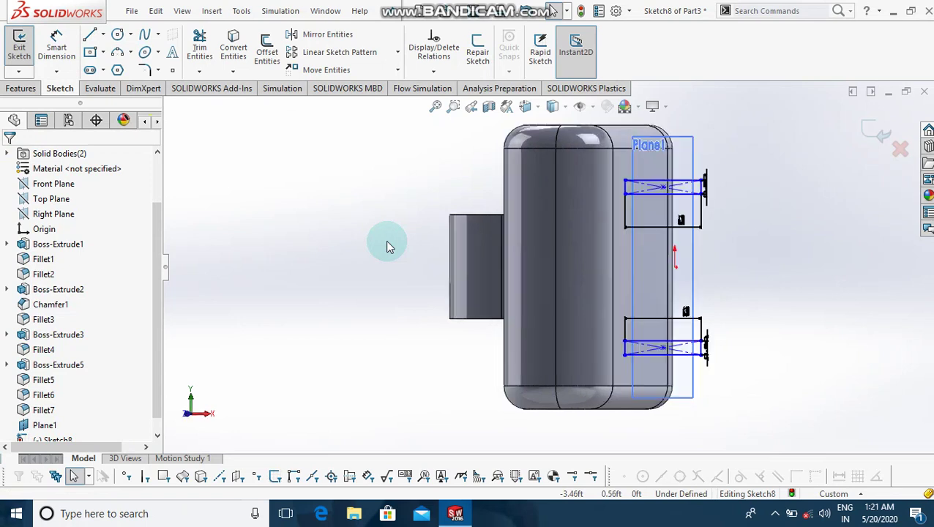
click(28, 97)
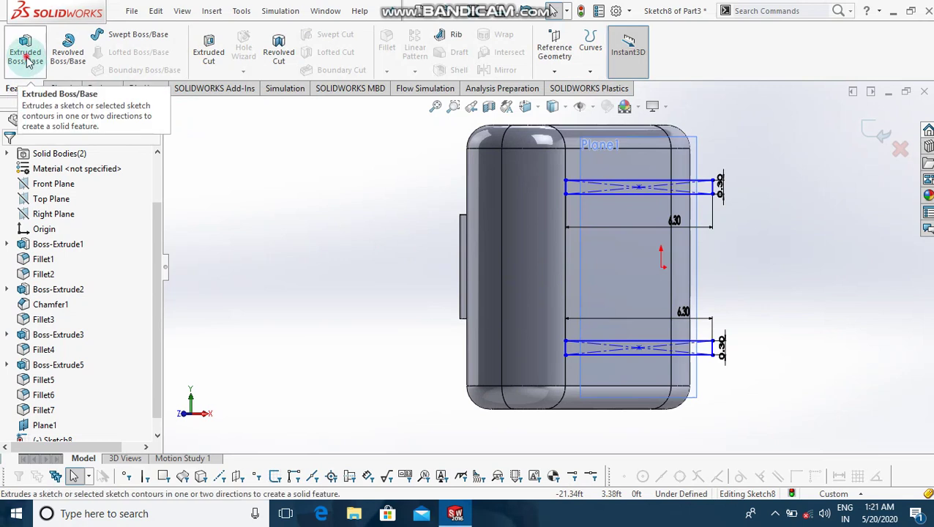
click(25, 46)
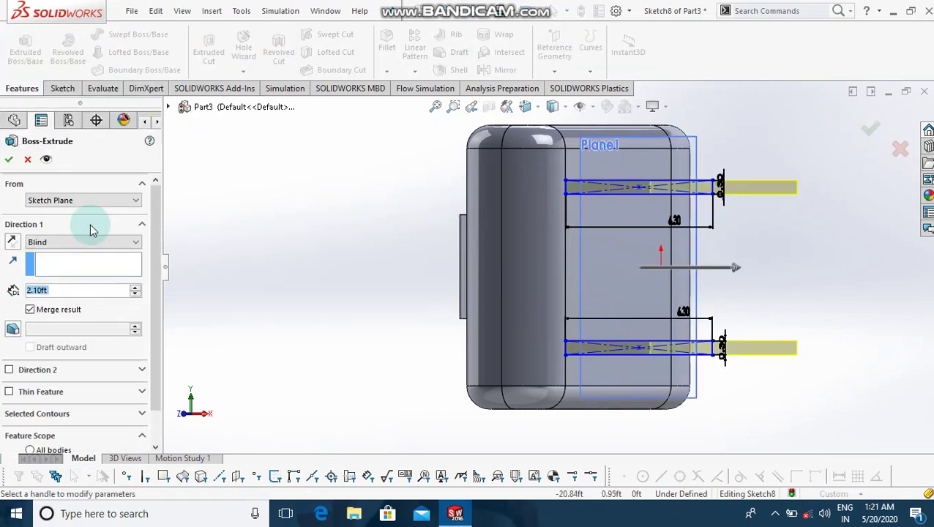
click(13, 242)
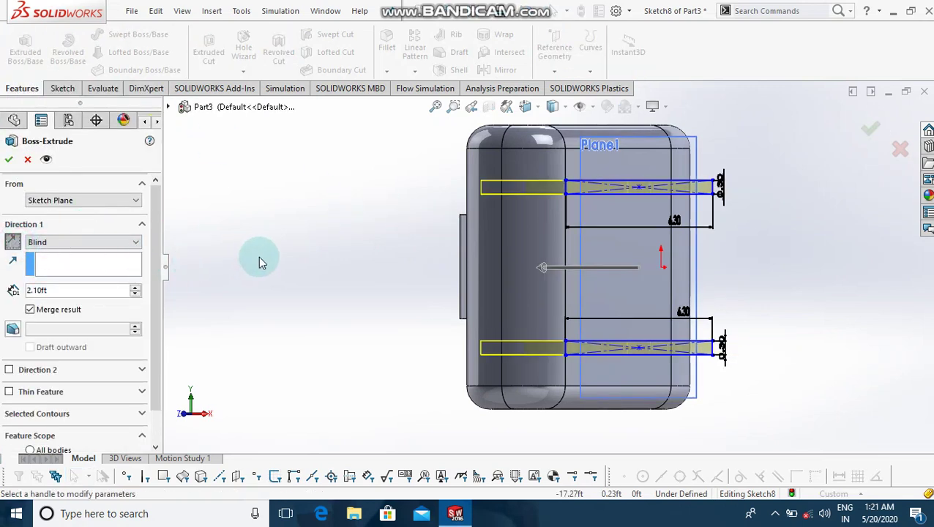
click(136, 244)
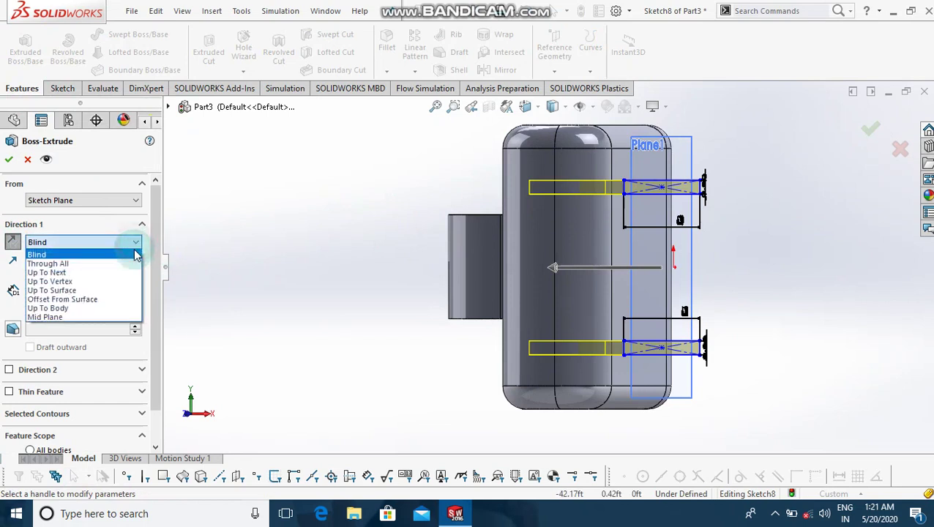
click(119, 274)
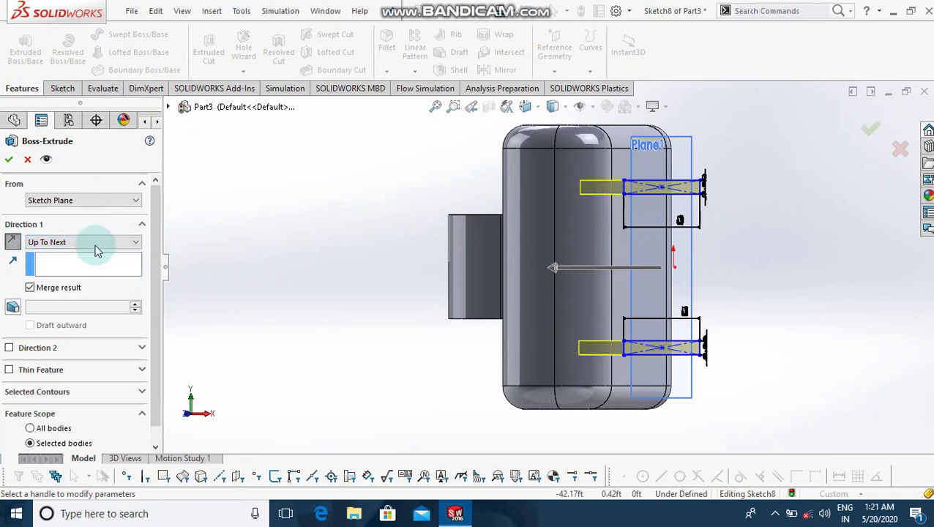
click(8, 161)
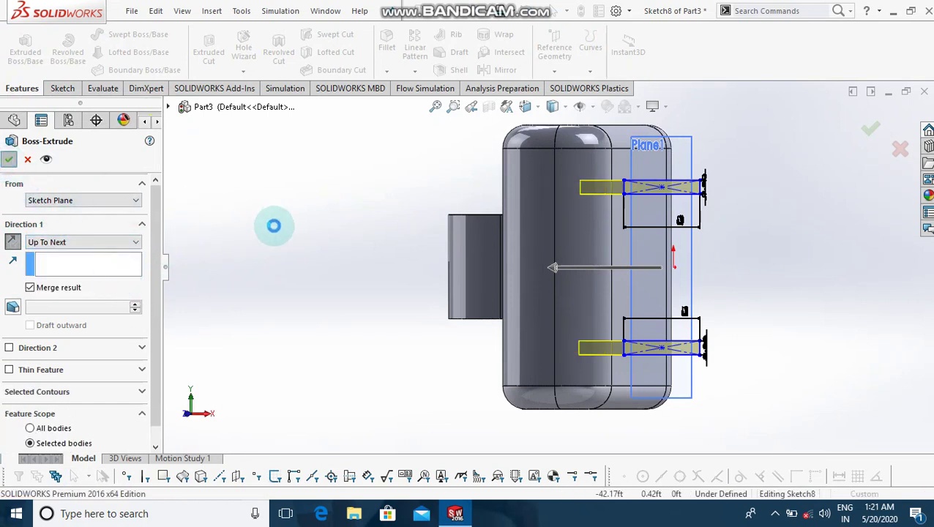
Turn the part to view it from below and start a sketch on the Boss-Extrude6 bar face.
right_click(299, 240)
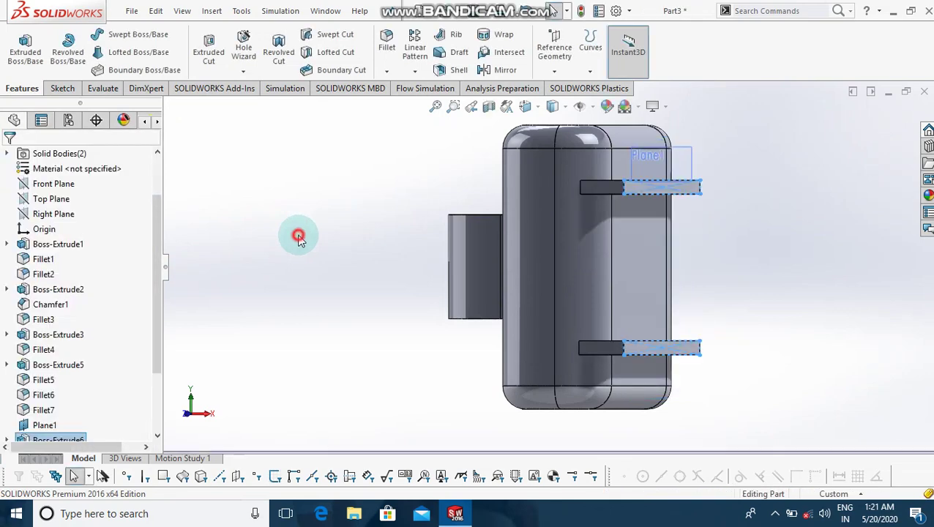
key(ctrl+4)
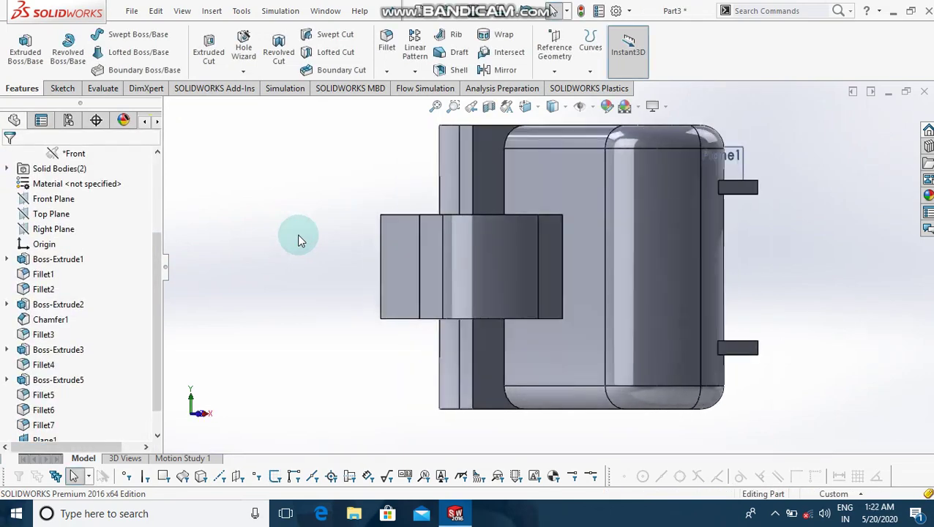
key(ctrl+2)
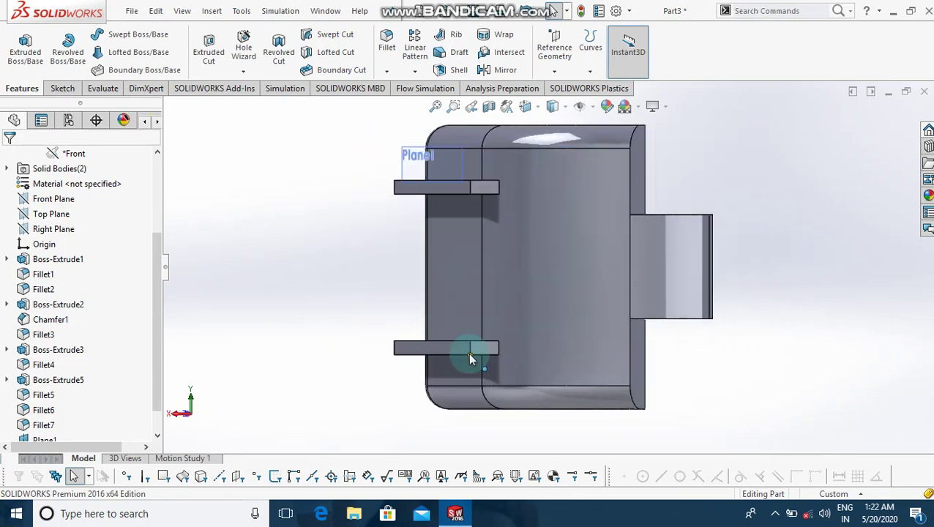
key(Up)
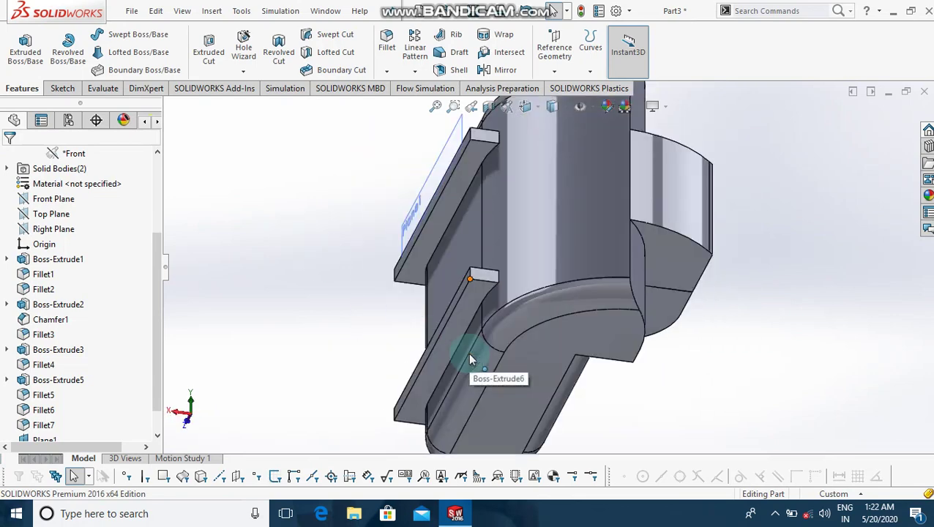
click(451, 336)
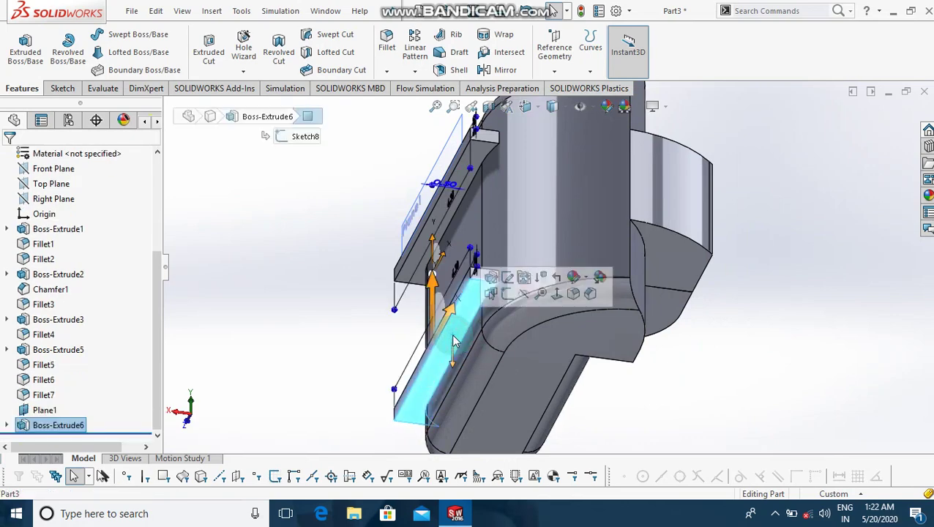
click(506, 293)
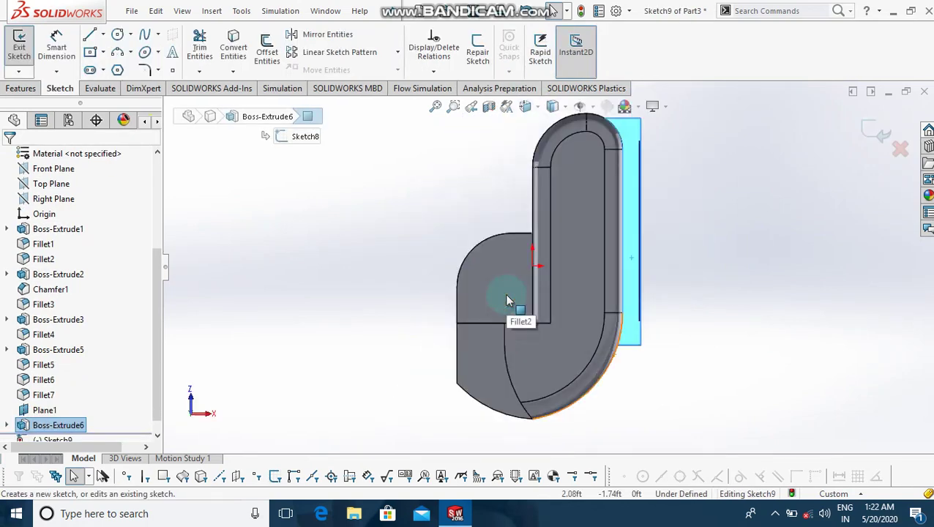
Draw a thin vertical ellipse centred on the bar face.
click(146, 52)
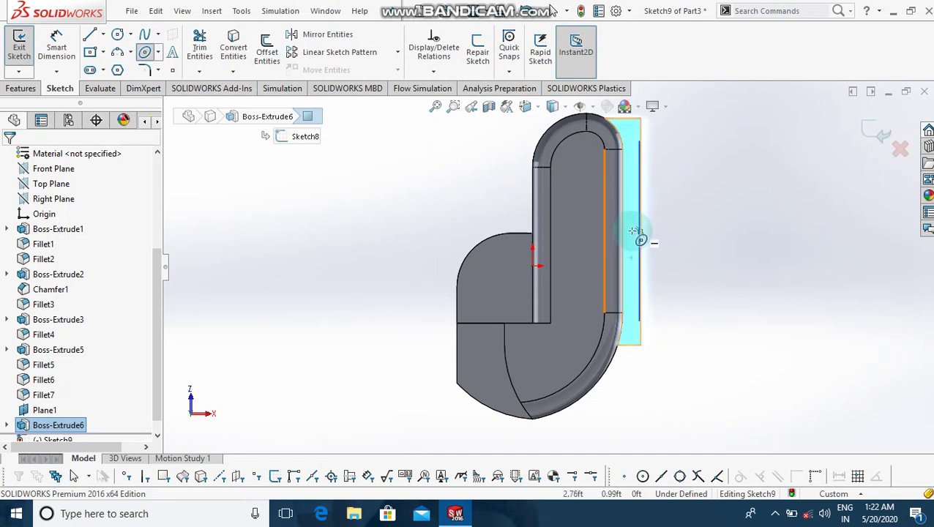
click(631, 232)
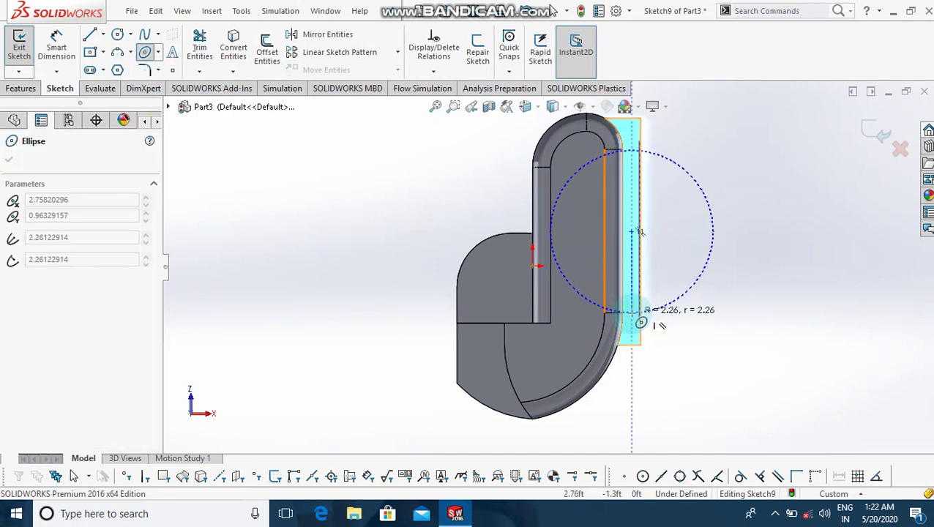
click(632, 313)
click(635, 315)
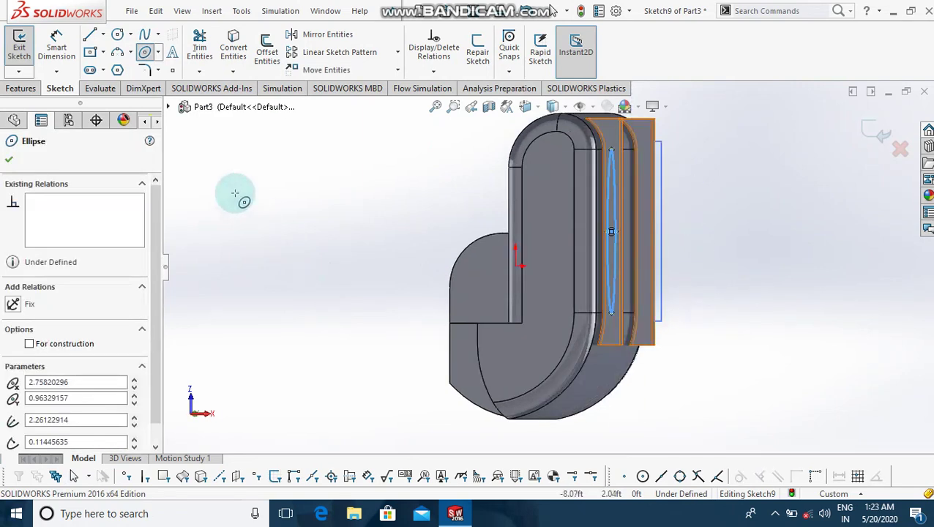
click(20, 88)
Cut the ellipse 4.805 ft deep into the part with an Extruded Cut.
click(218, 47)
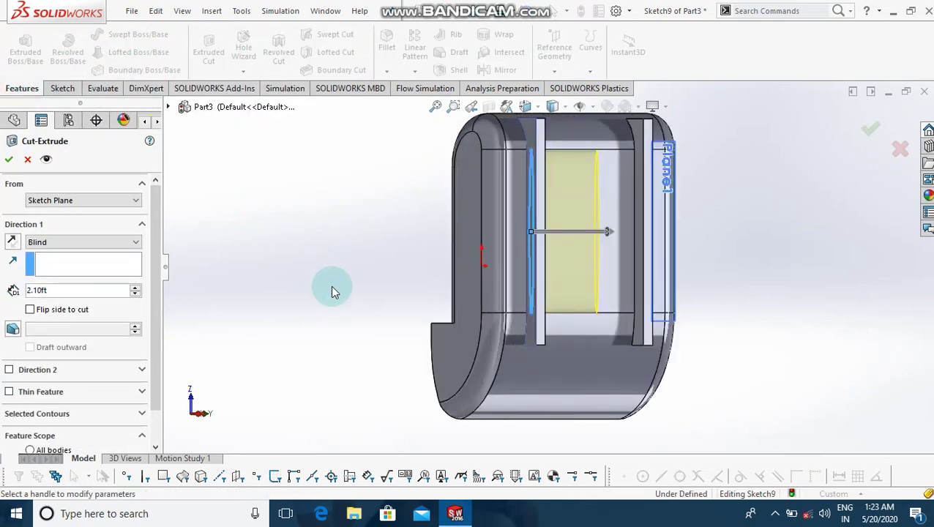
mouse_move(609, 237)
mouse_down()
mouse_move(687, 245)
mouse_move(692, 232)
mouse_up()
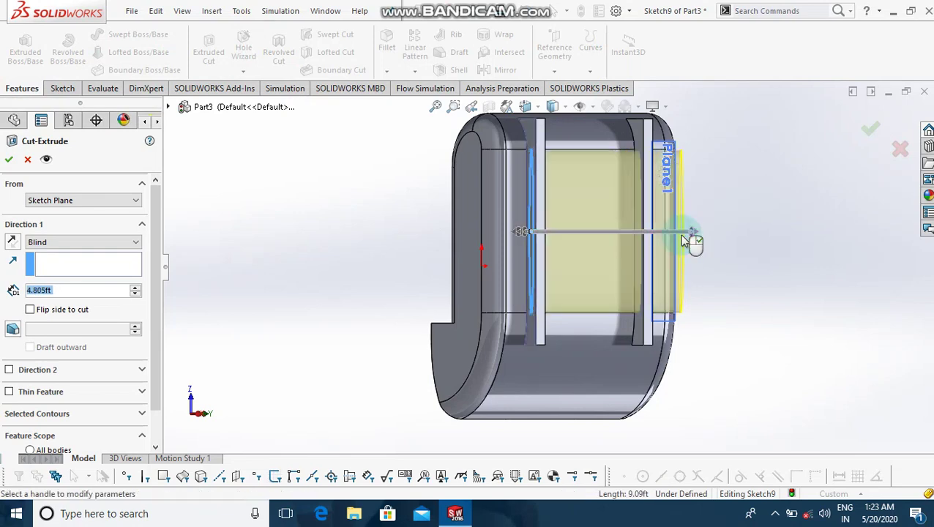
click(9, 158)
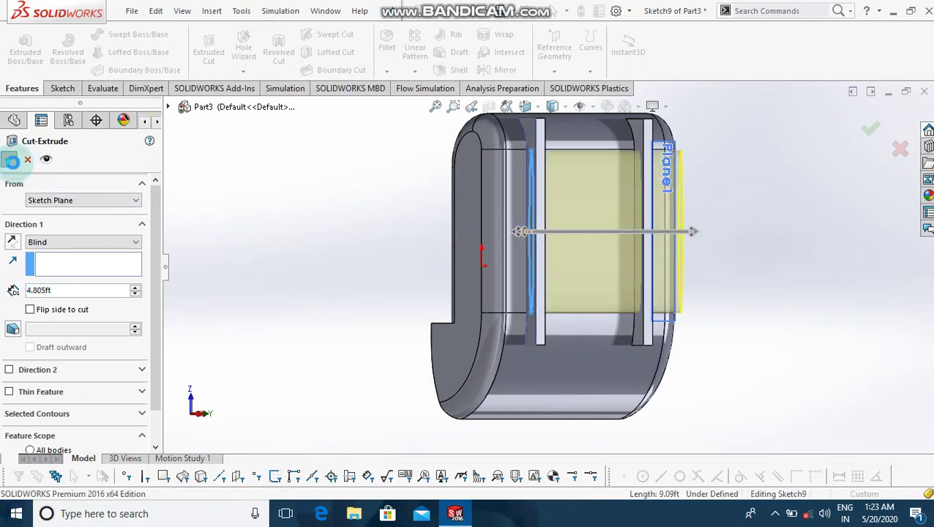
Start a fillet and pick the first bar edge to round.
click(344, 261)
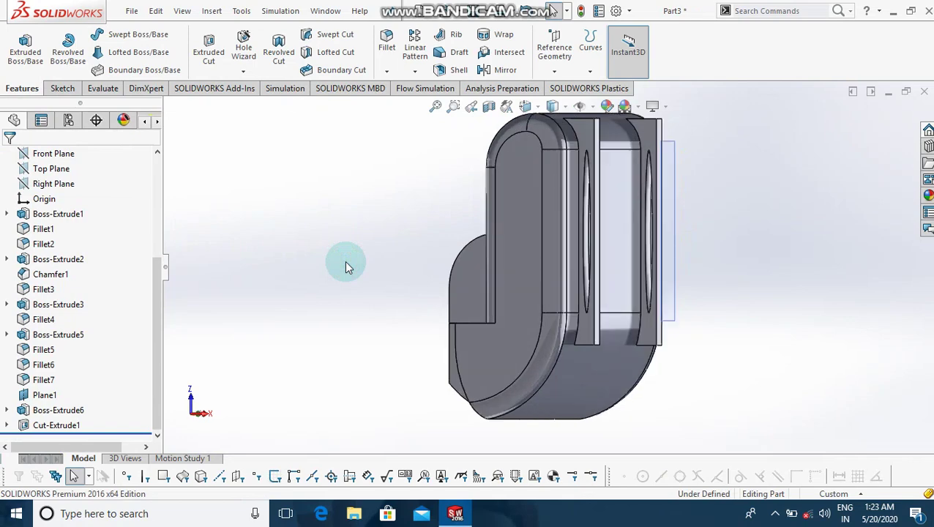
click(386, 45)
click(612, 235)
Fillet the four bar-end edges at 0.70 ft radius, removing the stray bottom face.
click(613, 236)
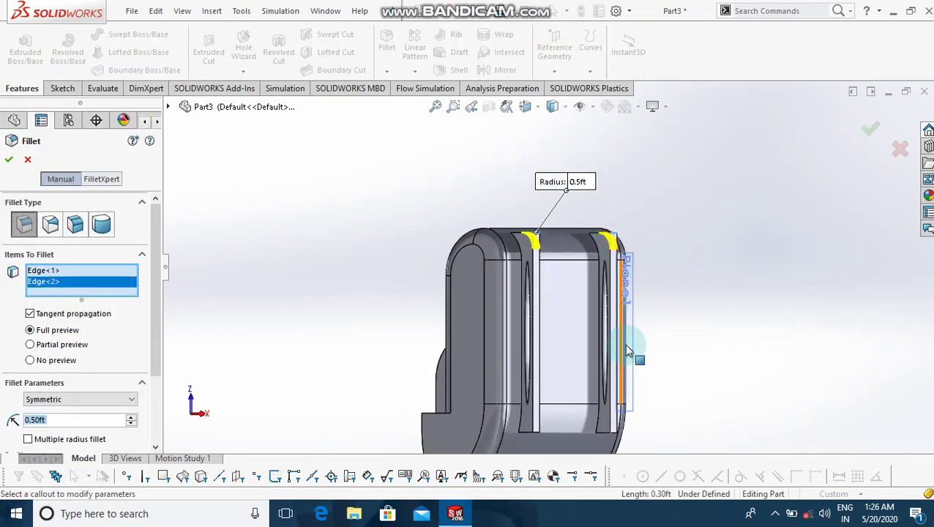
click(604, 411)
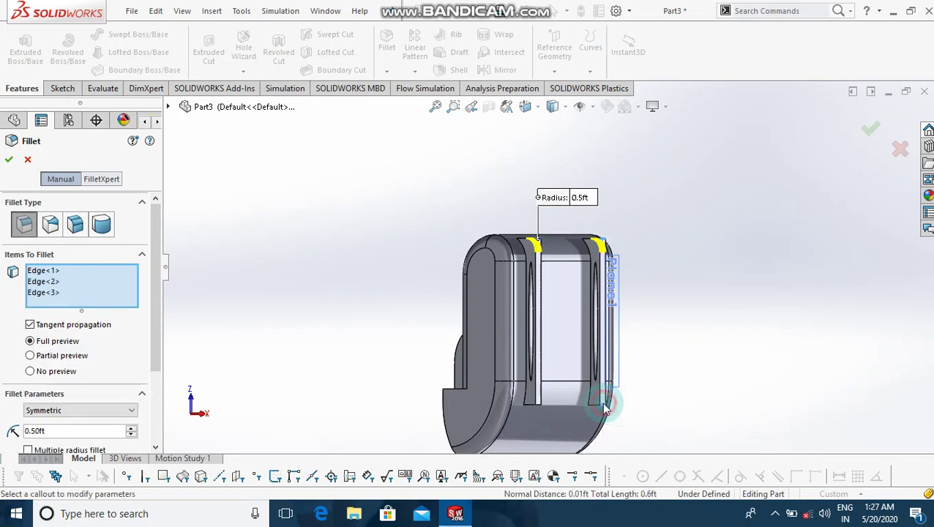
scroll(542, 411, down, 2)
click(545, 408)
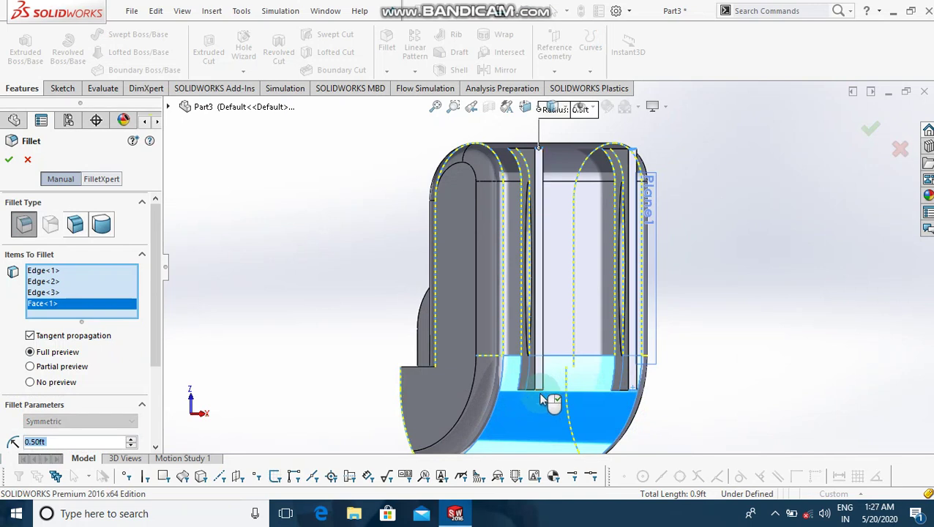
click(545, 410)
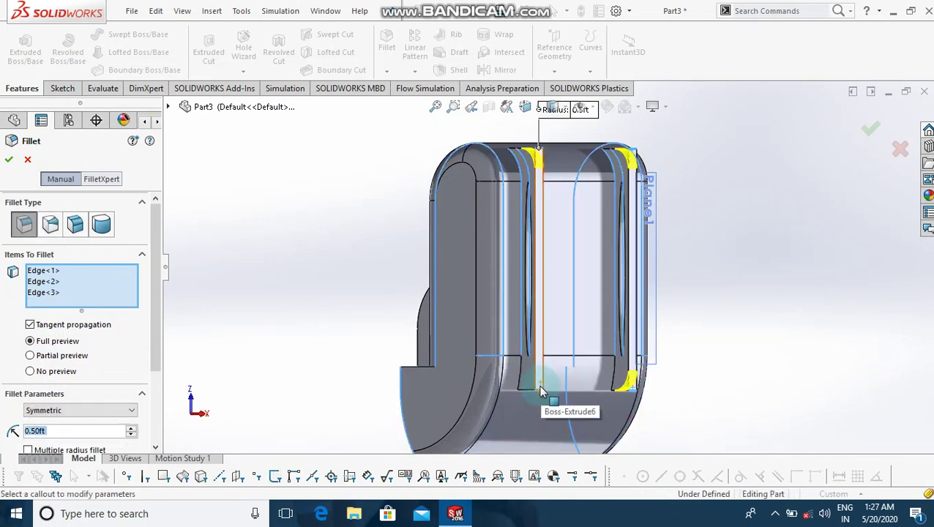
click(539, 390)
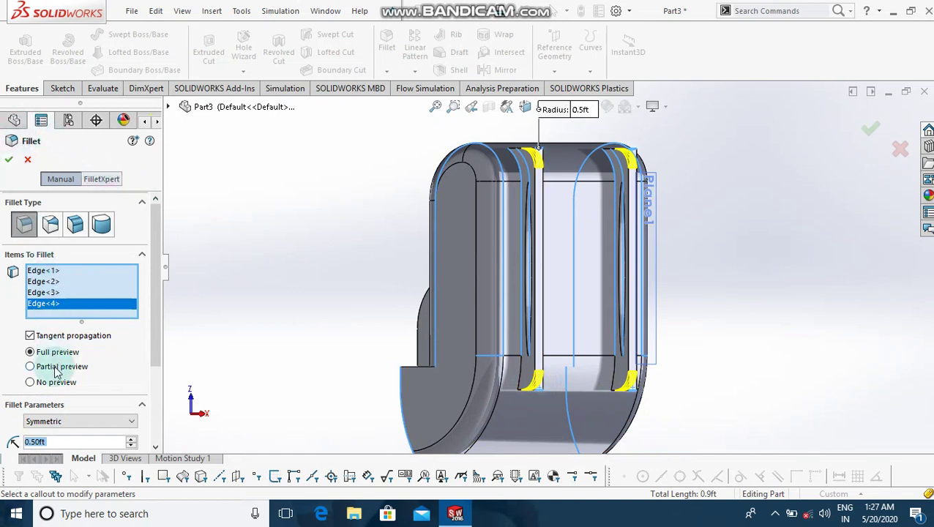
text(.)
key(Up)
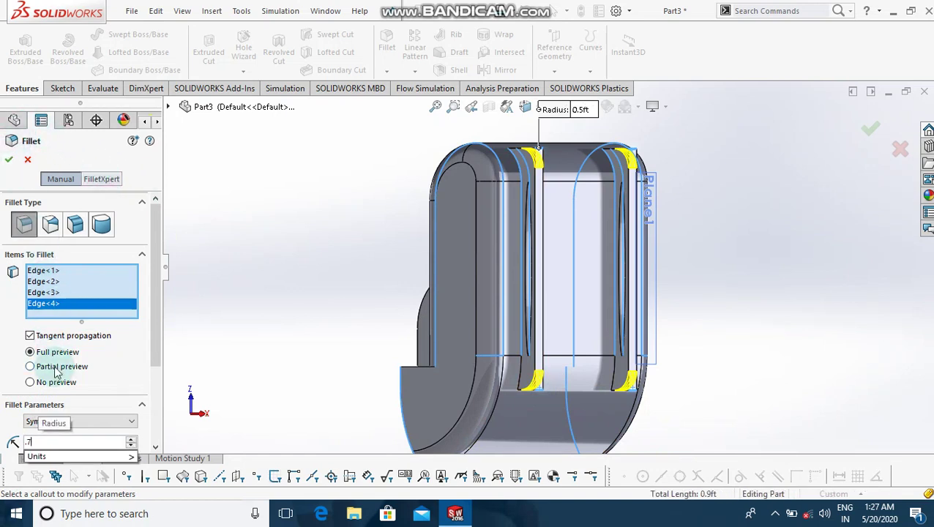
key(Up)
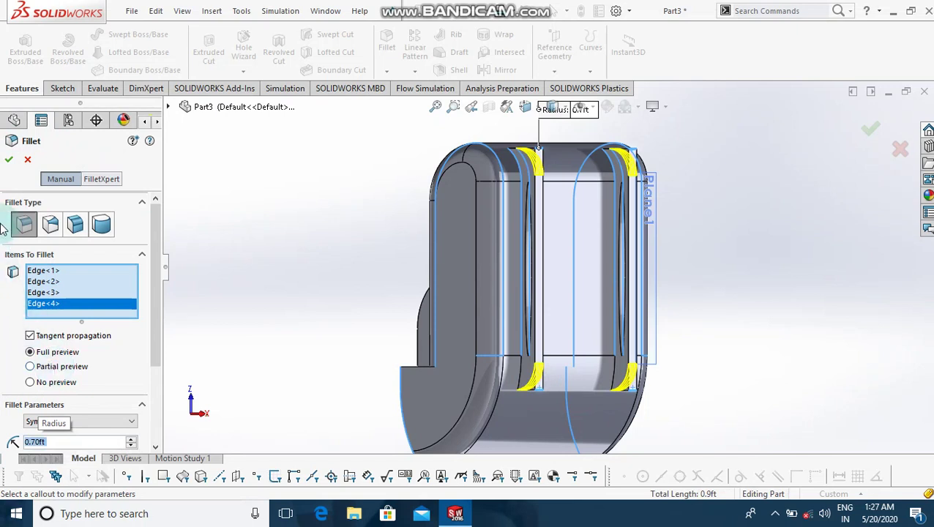
click(9, 161)
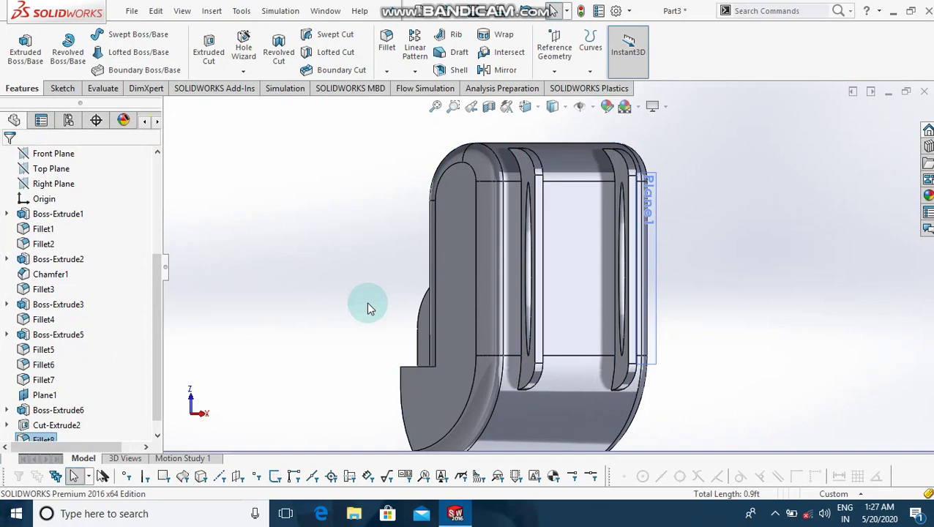
Rotate the part and hide the reference plane Plane1.
key(Right)
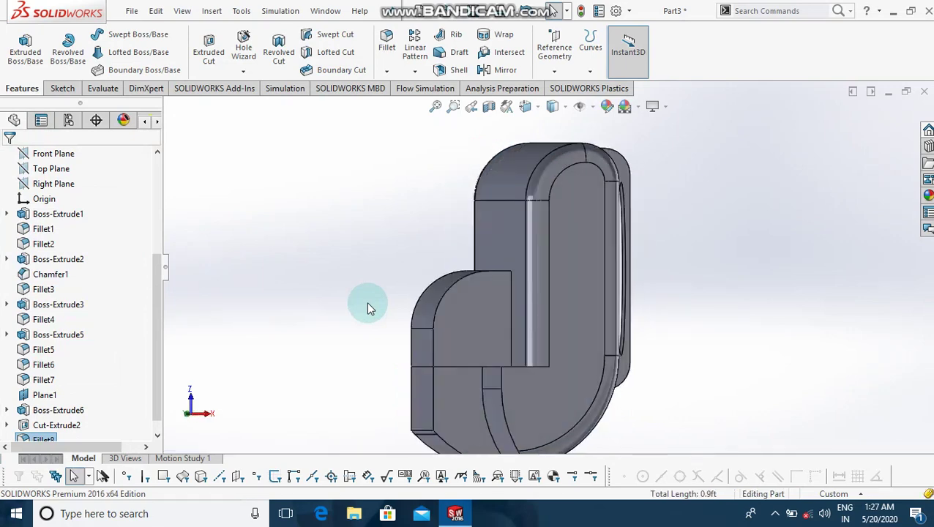
key(Right)
key(Right)
key(Right)
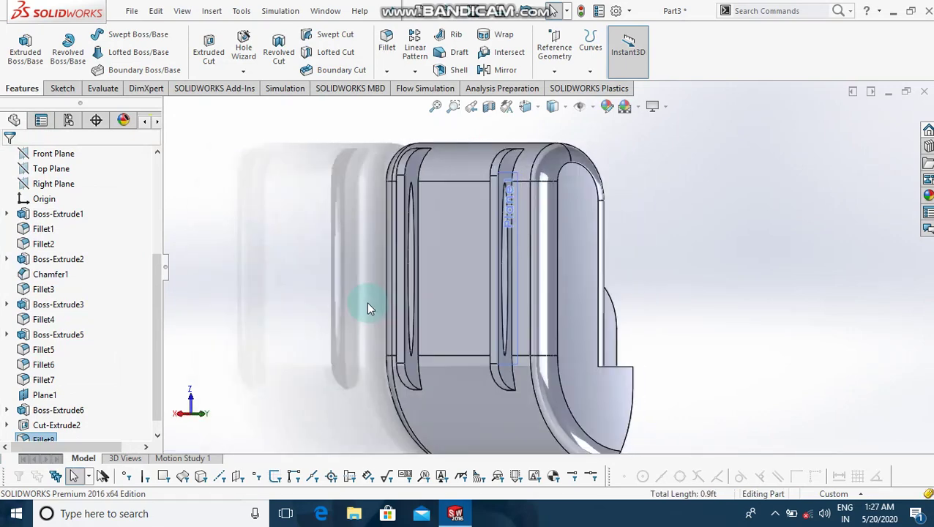
click(518, 336)
right_click(517, 336)
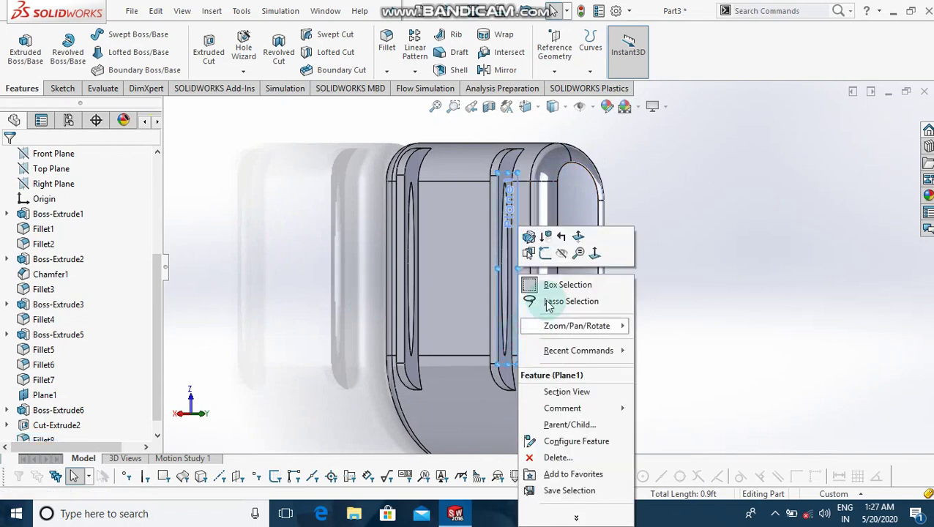
click(557, 248)
Orbit the part around until the side carrying the two thin bars faces the viewer.
click(736, 296)
key(Right)
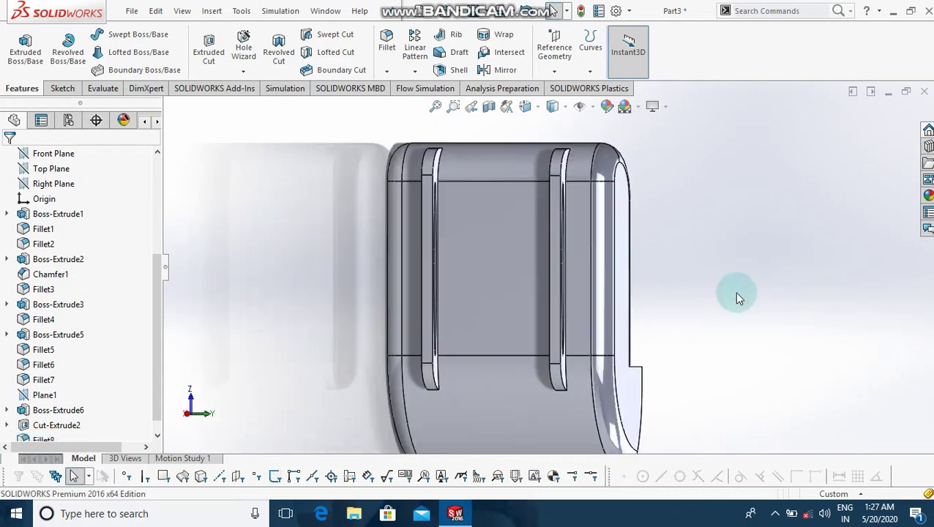
key(Right)
key(Right)
key(Right)
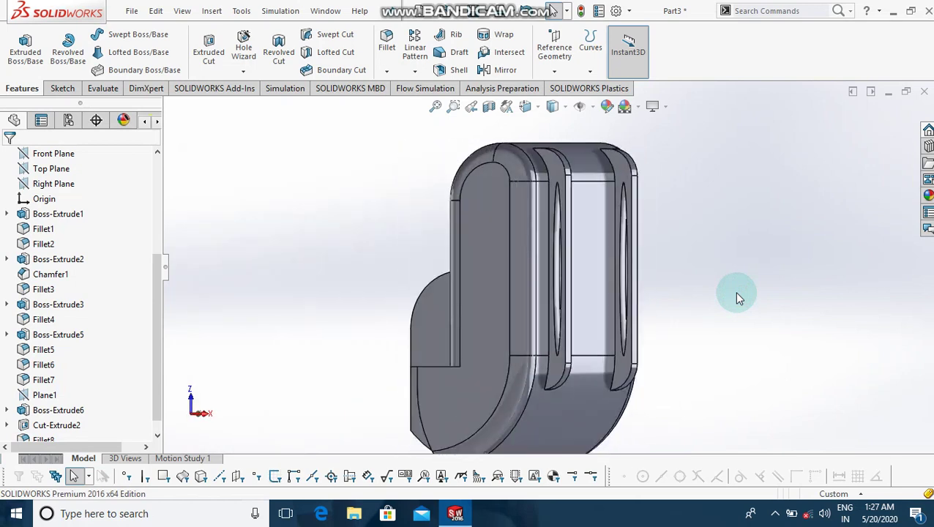
key(Right)
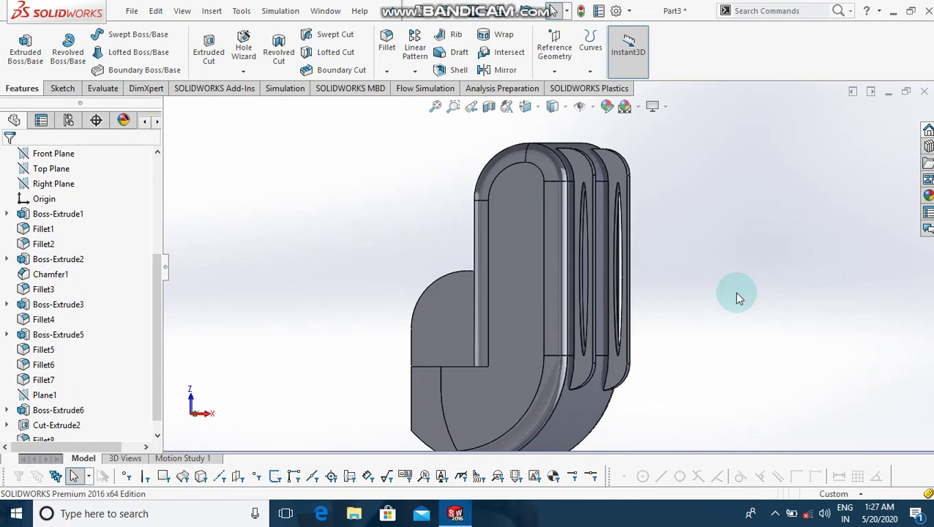
key(Right)
key(Right)
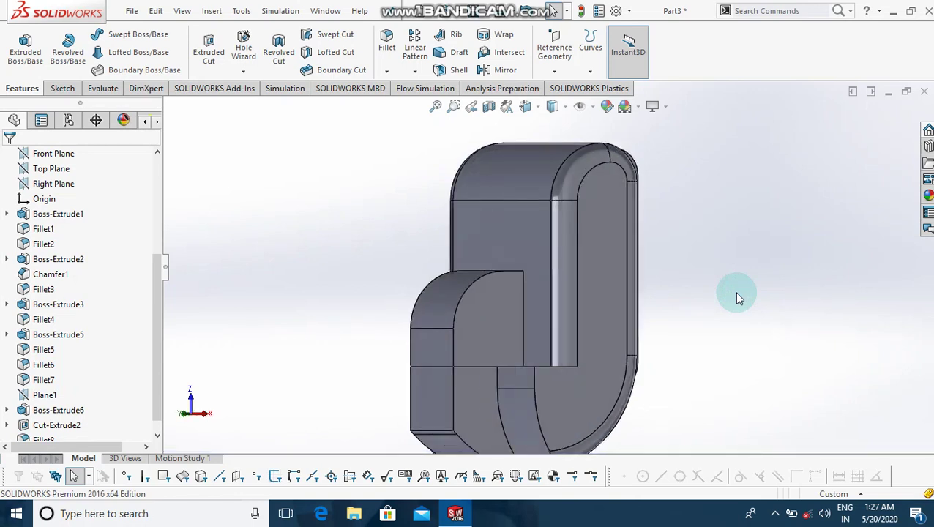
key(ctrl+7)
key(Down)
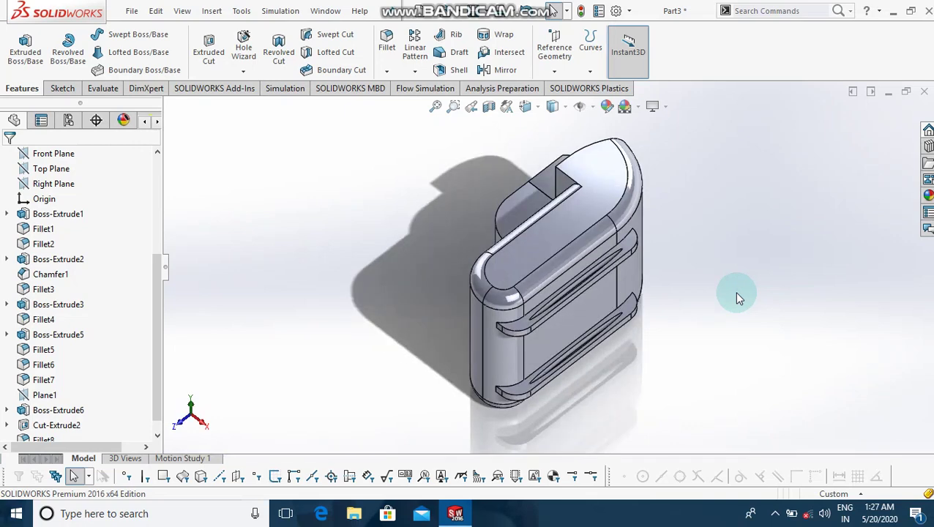
key(Down)
key(Down)
key(Down)
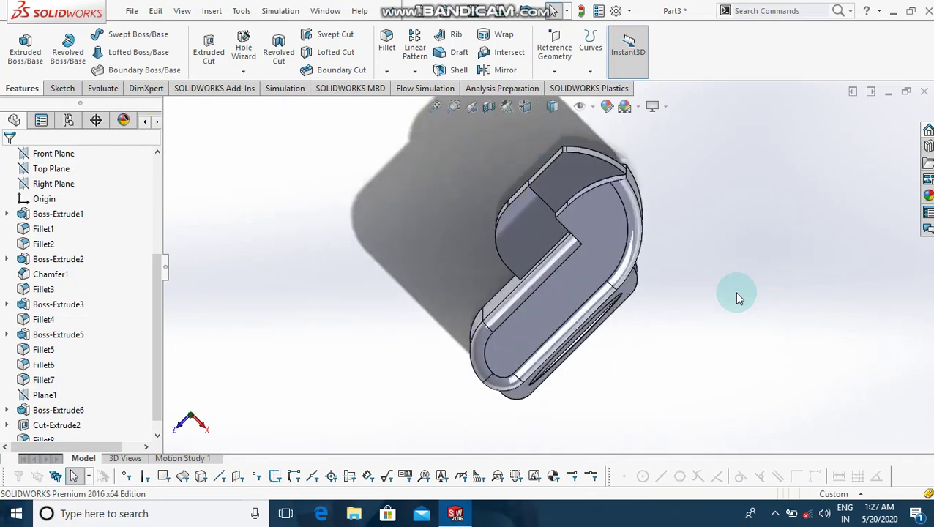
key(Up)
key(Up)
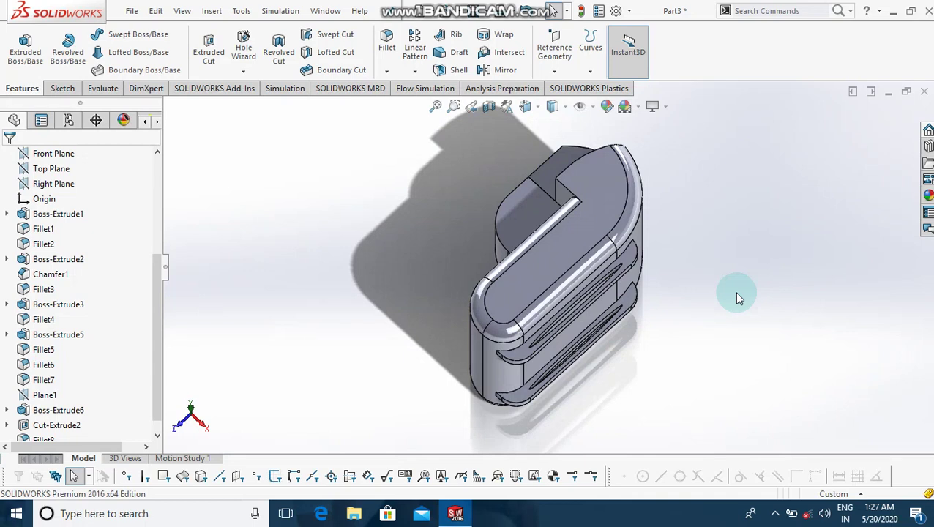
Sketch two R0.13 circles at the top and bottom ends of the thin bar's outer face.
click(627, 260)
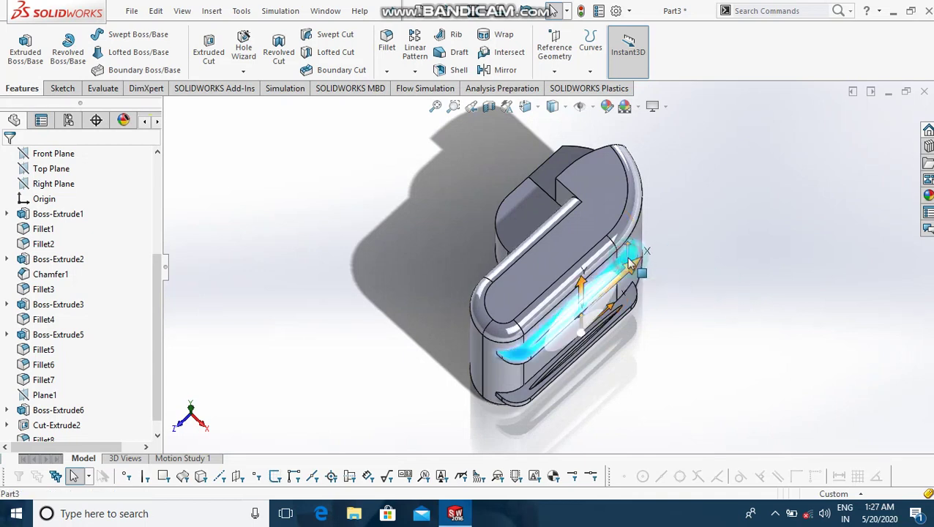
click(685, 216)
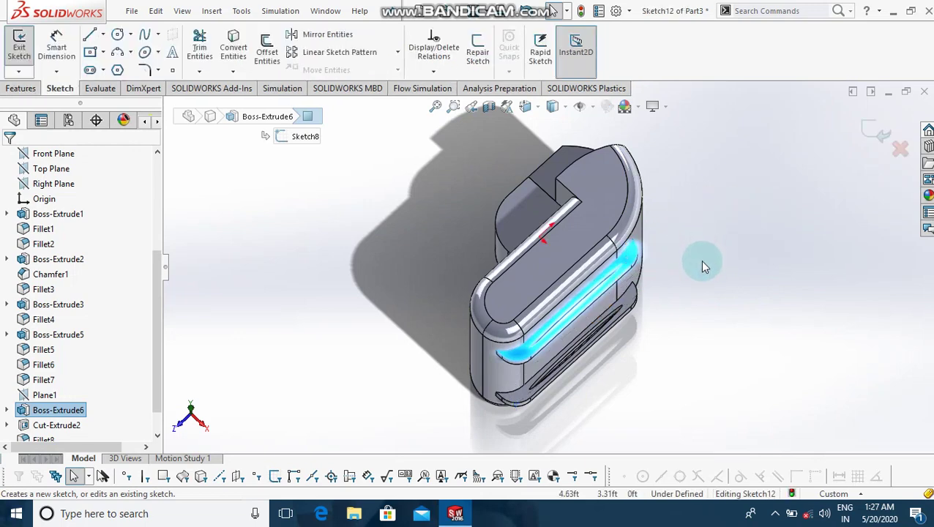
key(ctrl+8)
right_drag(701, 265, 879, 300)
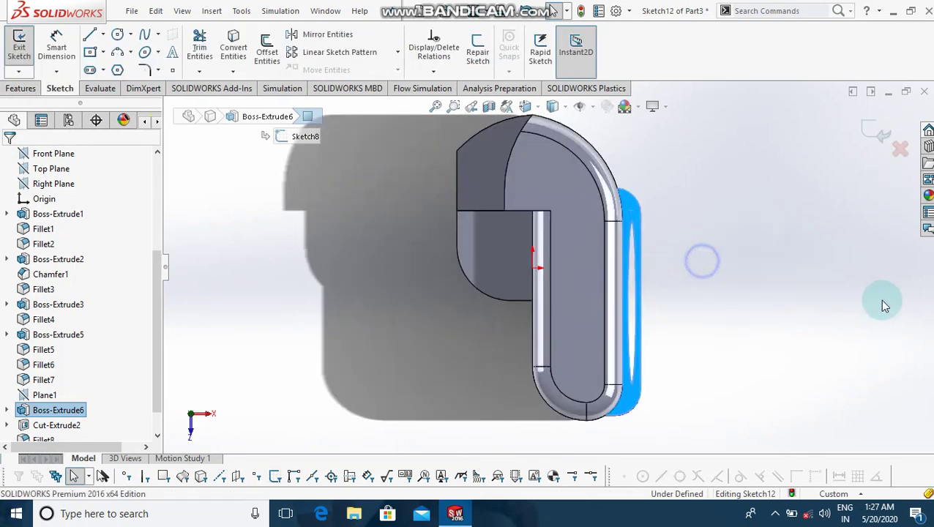
click(629, 207)
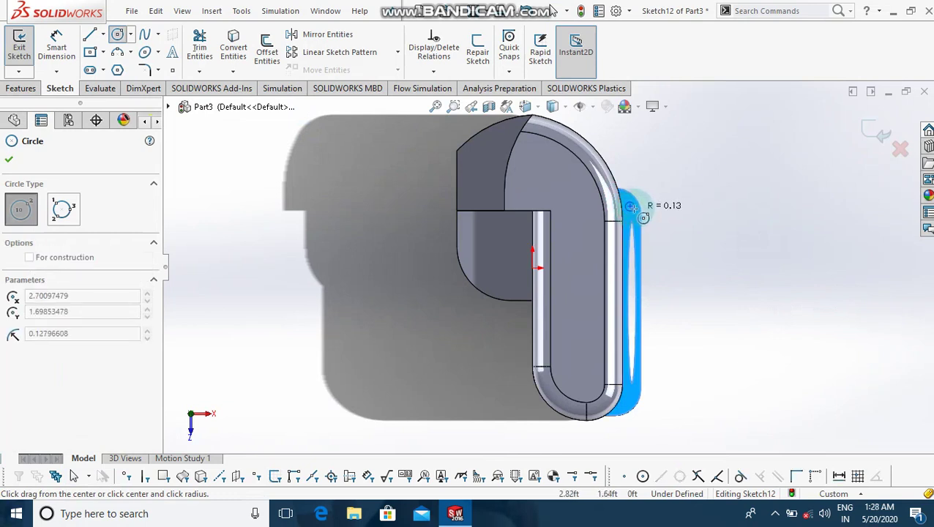
click(631, 208)
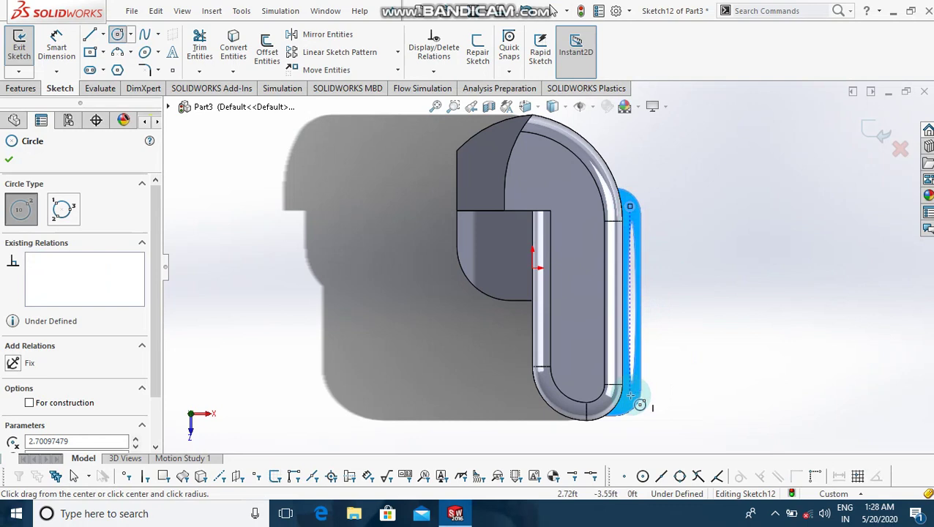
click(631, 395)
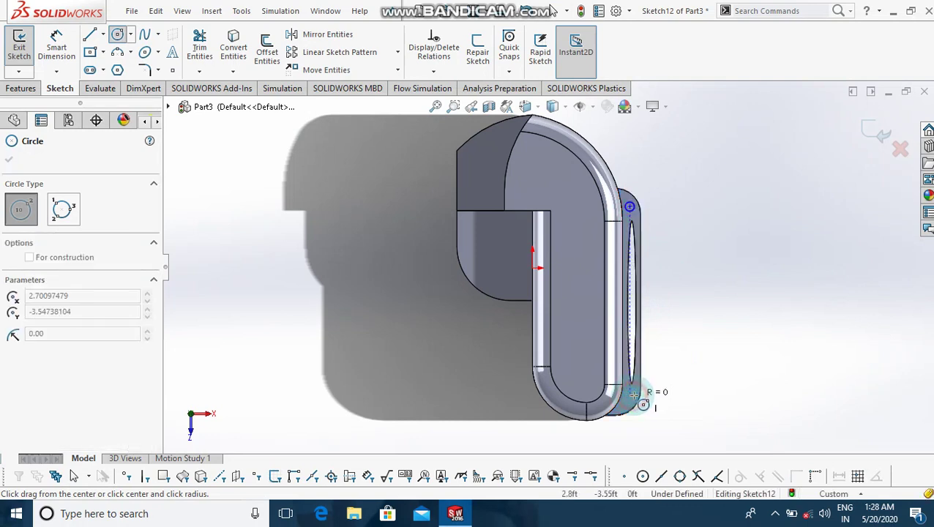
click(643, 404)
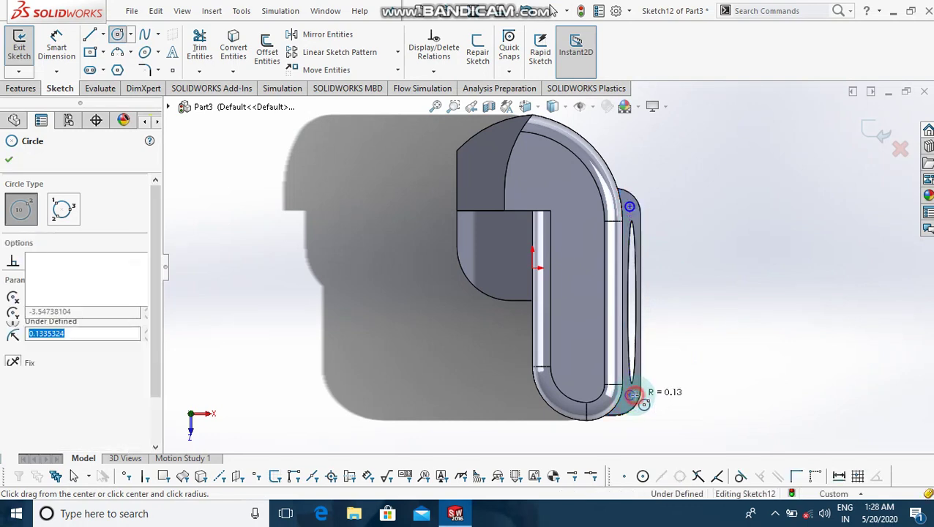
key(Escape)
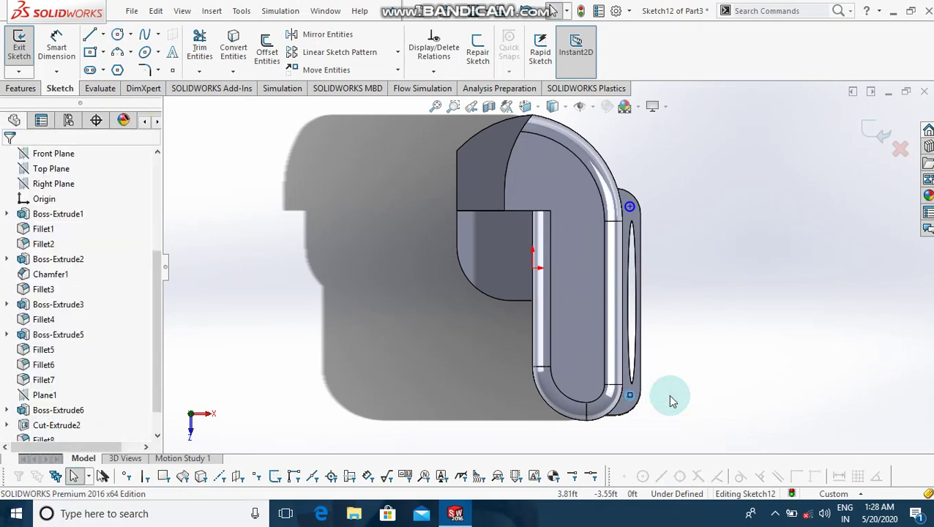
Extrude the two circles 1.23083333 ft Blind into short pins.
click(21, 87)
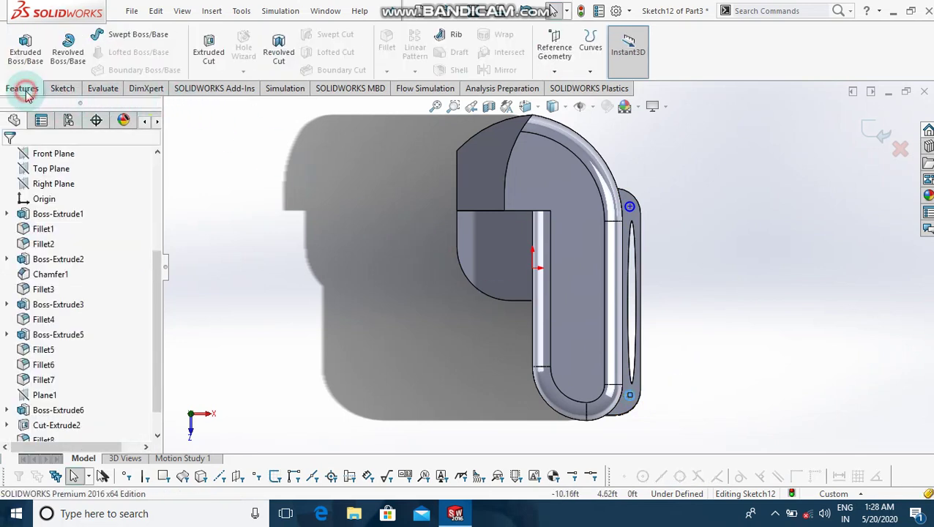
click(25, 50)
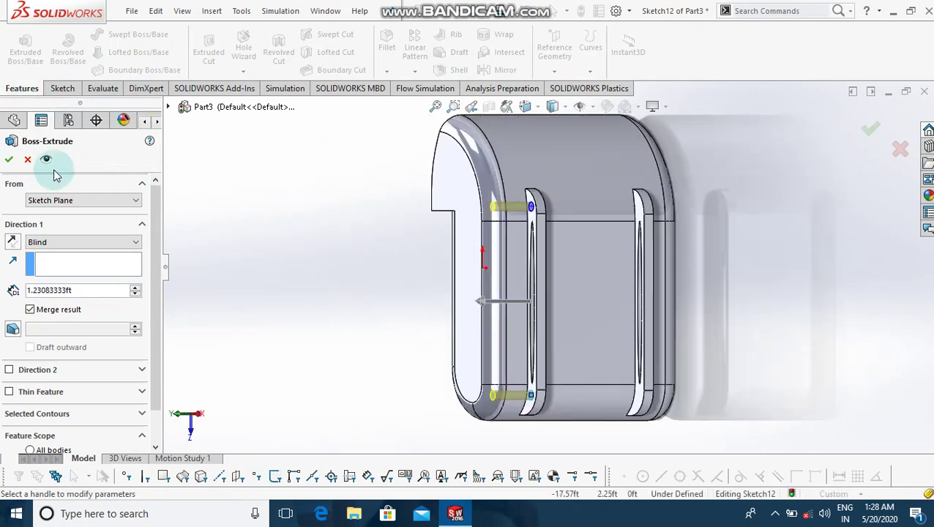
click(8, 159)
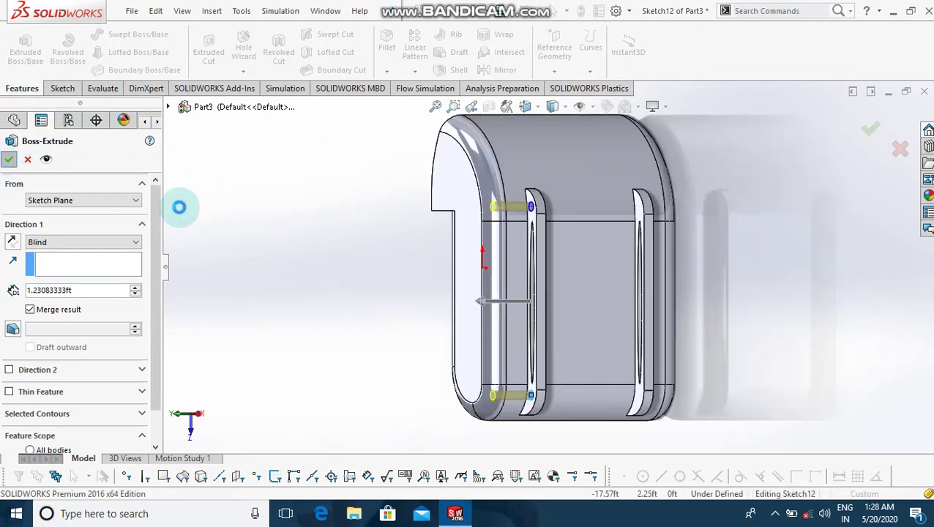
click(346, 285)
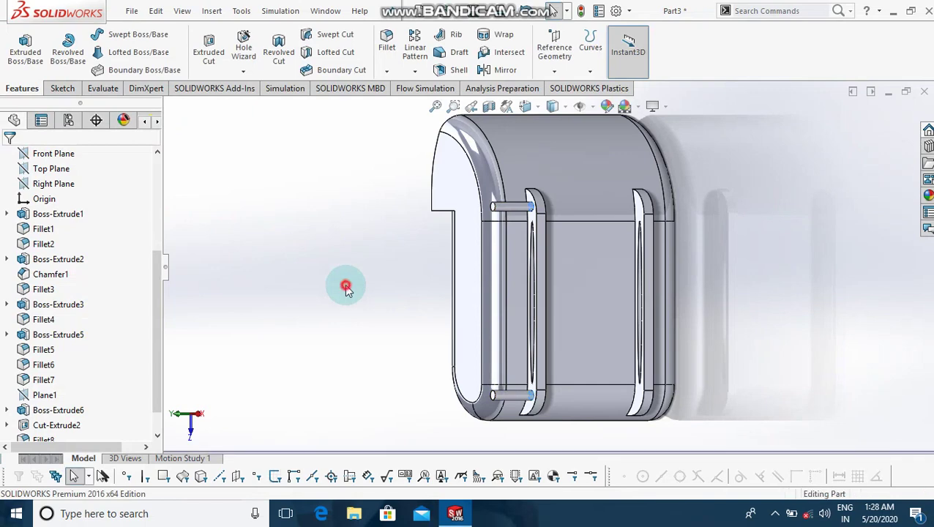
Rotate the model to inspect the new pins from several angles.
key(Right)
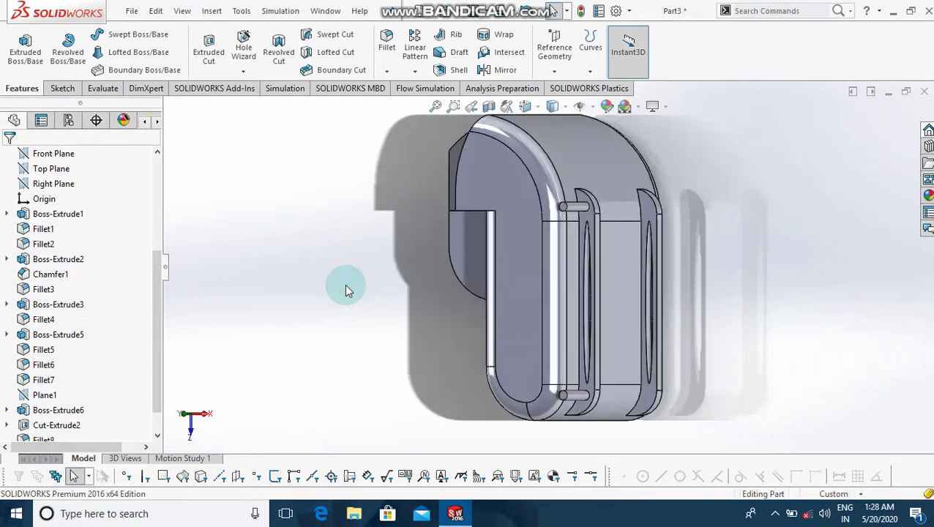
key(Right)
key(Right)
key(Right)
key(Right)
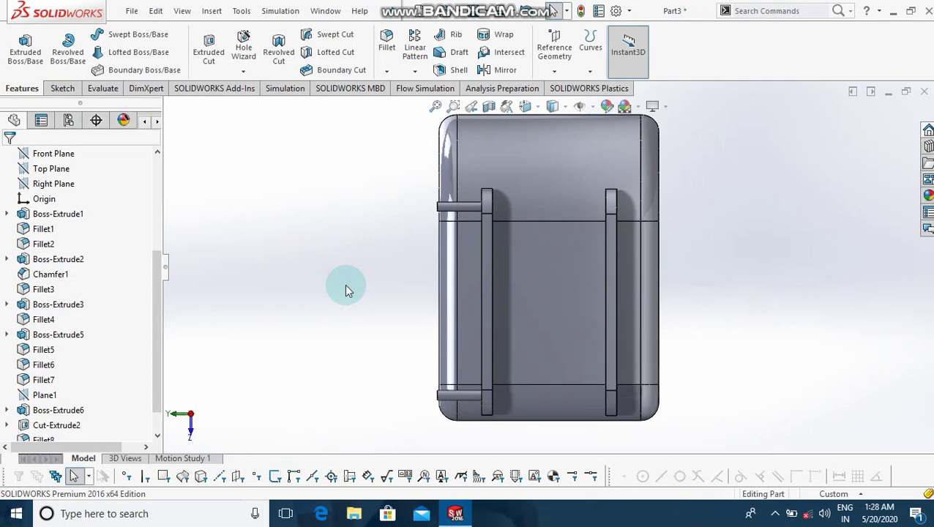
key(Right)
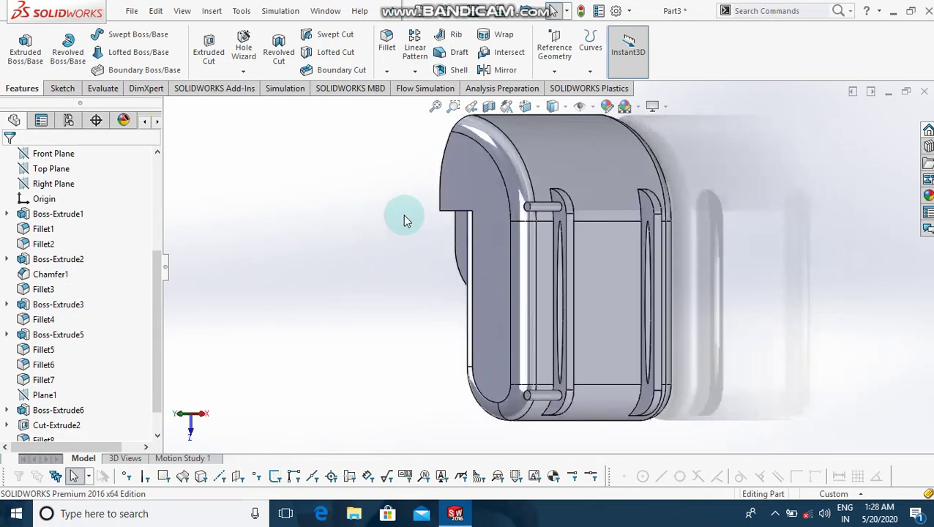
key(Right)
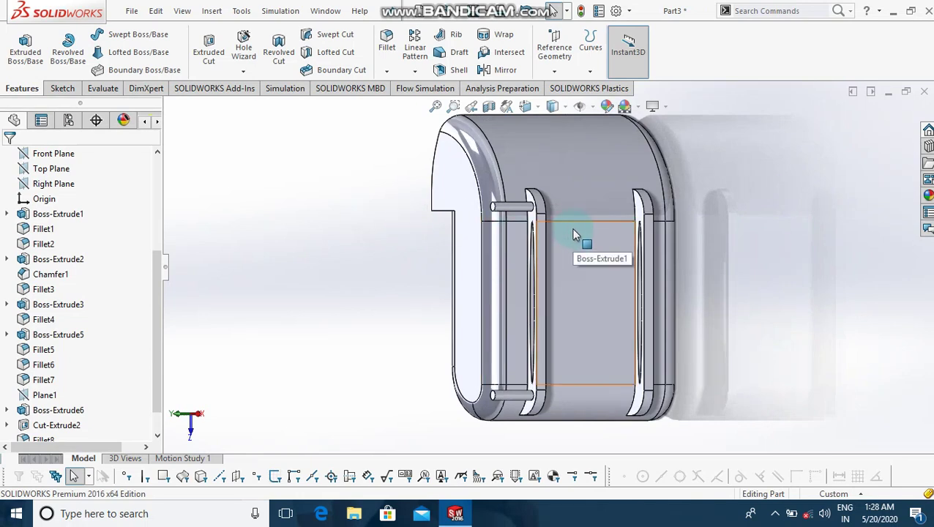
key(Right)
key(Right)
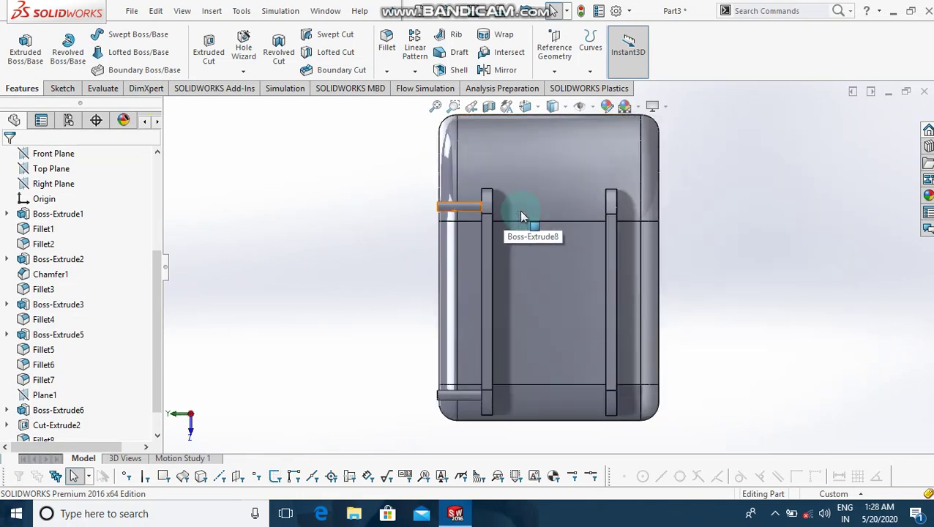
In a 3D sketch, draw small circles at both pins' outer ends and begin a Boss-Extrude.
click(63, 88)
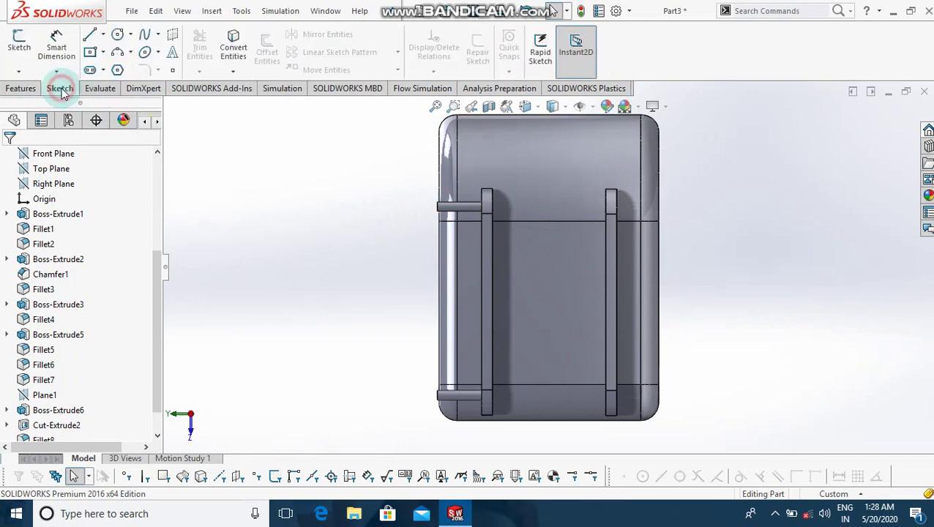
click(18, 71)
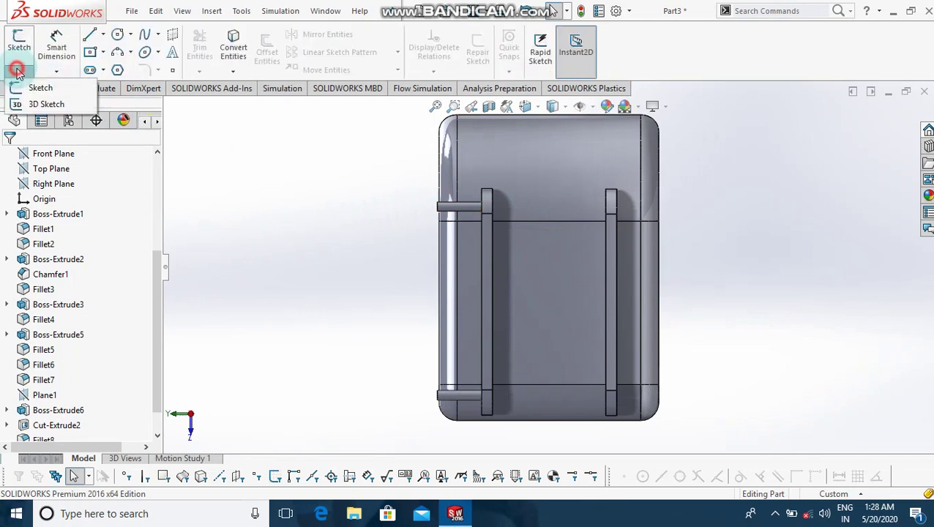
click(44, 104)
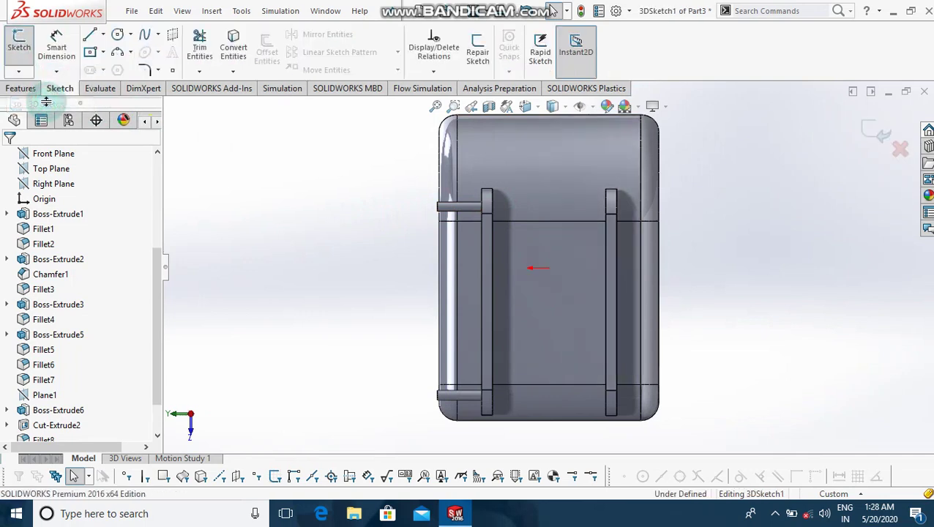
click(117, 34)
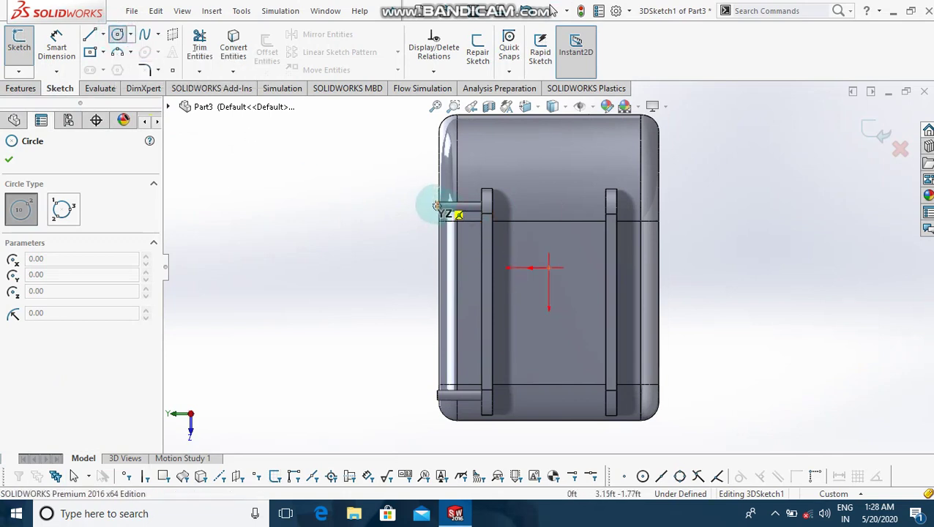
click(437, 207)
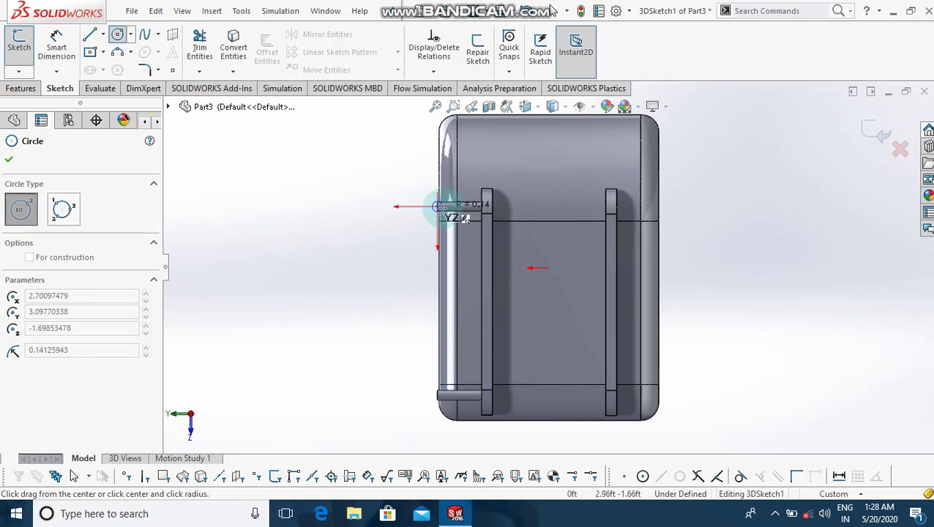
click(443, 208)
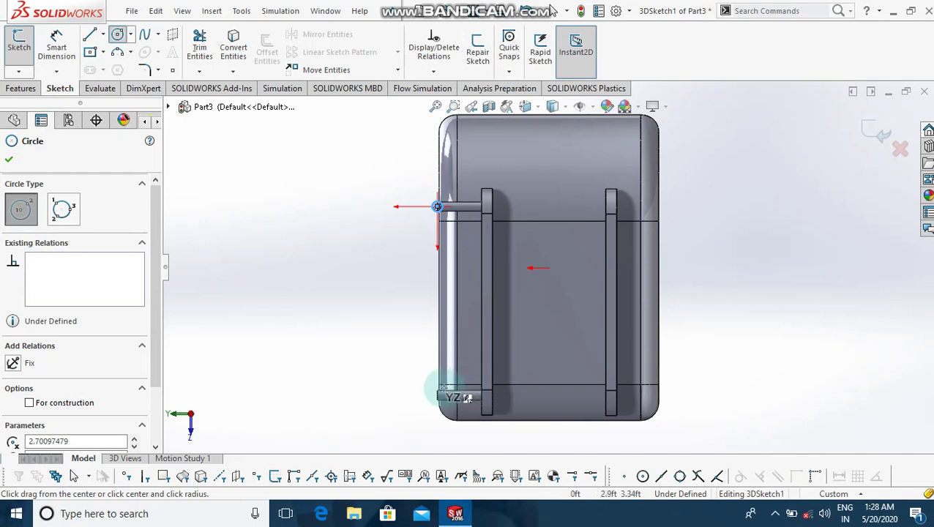
click(437, 396)
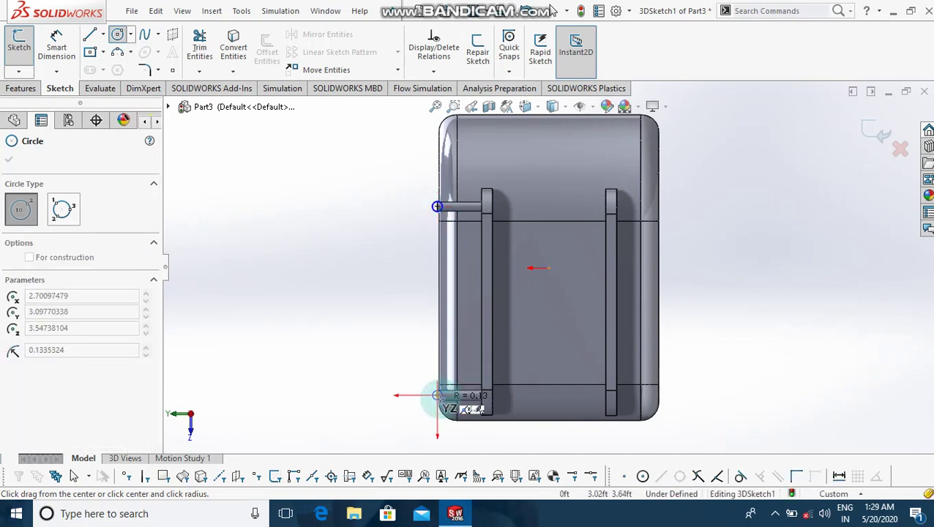
click(439, 396)
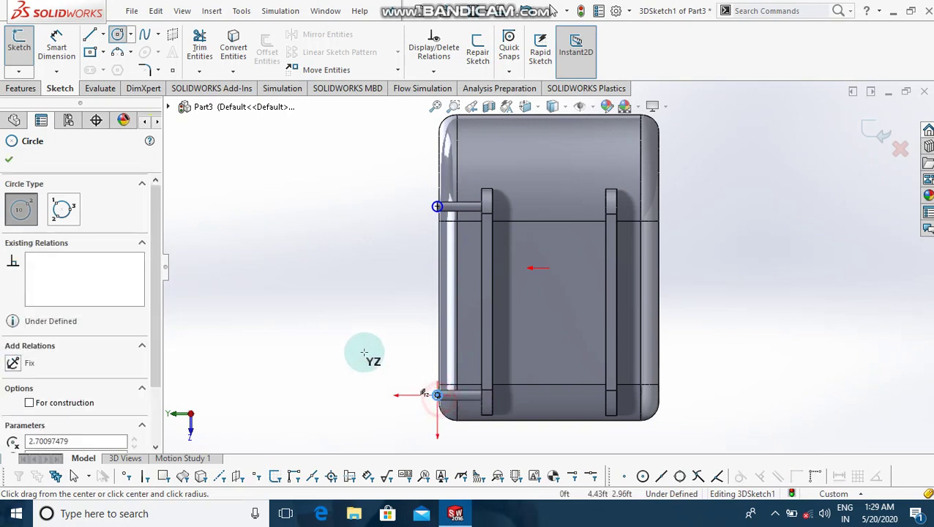
key(Escape)
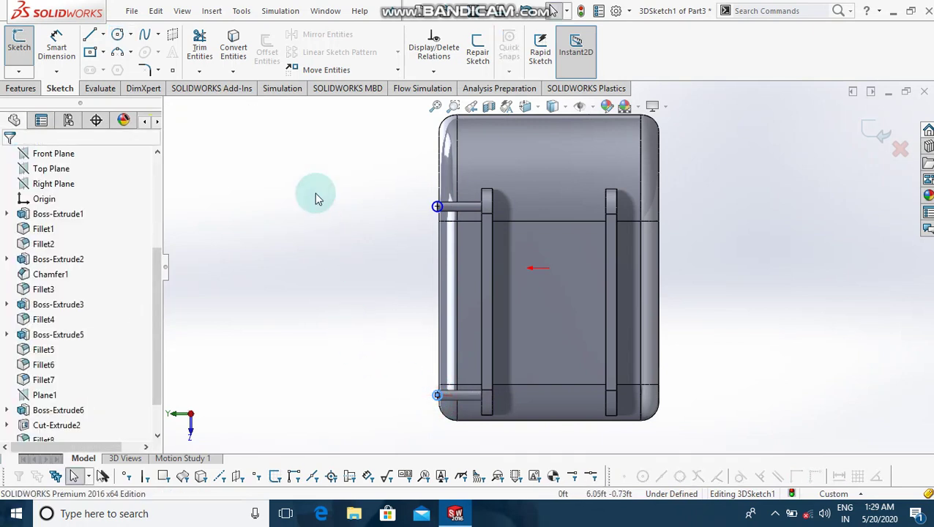
click(35, 89)
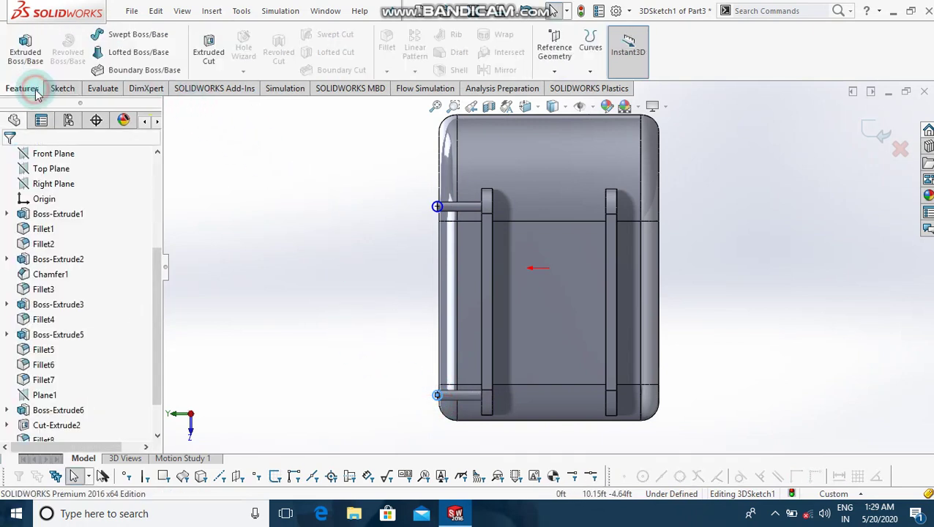
click(25, 47)
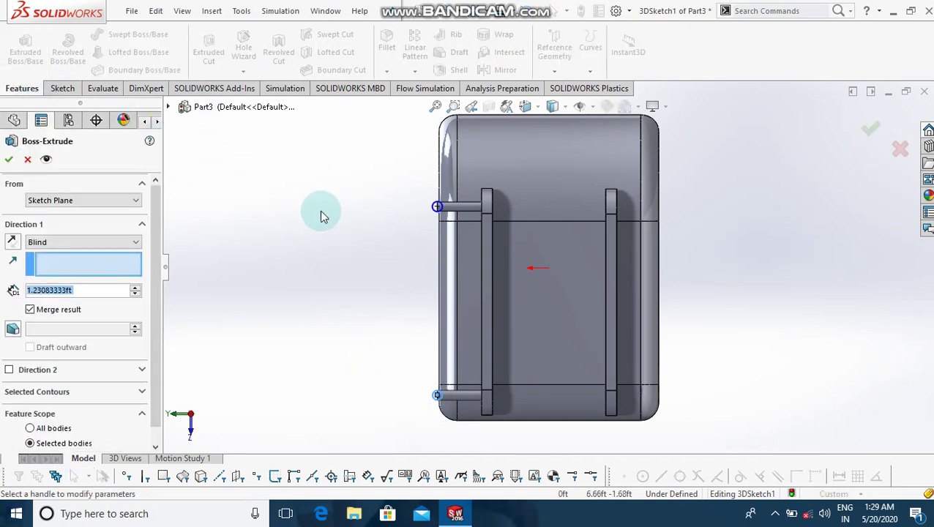
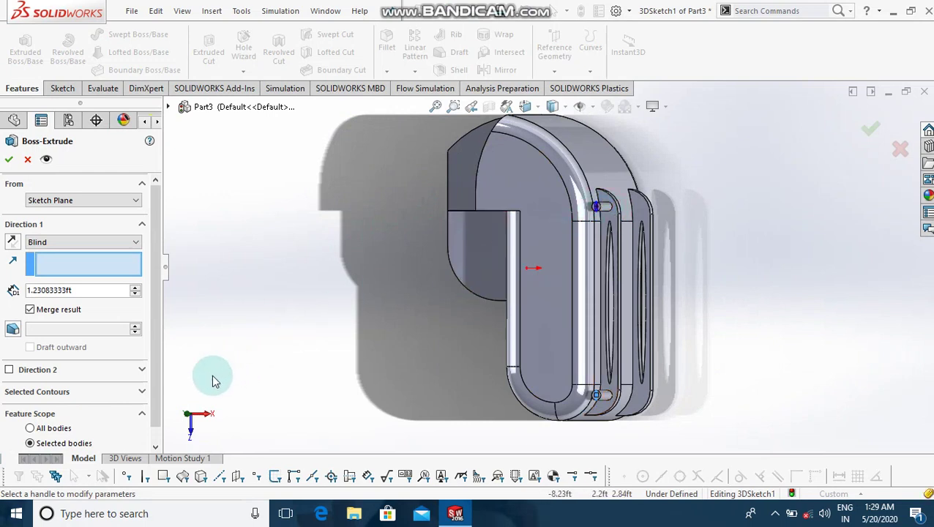
Extrude both 3DSketch1 pin circles, using the body face as direction, 0.97083333 ft long.
click(134, 393)
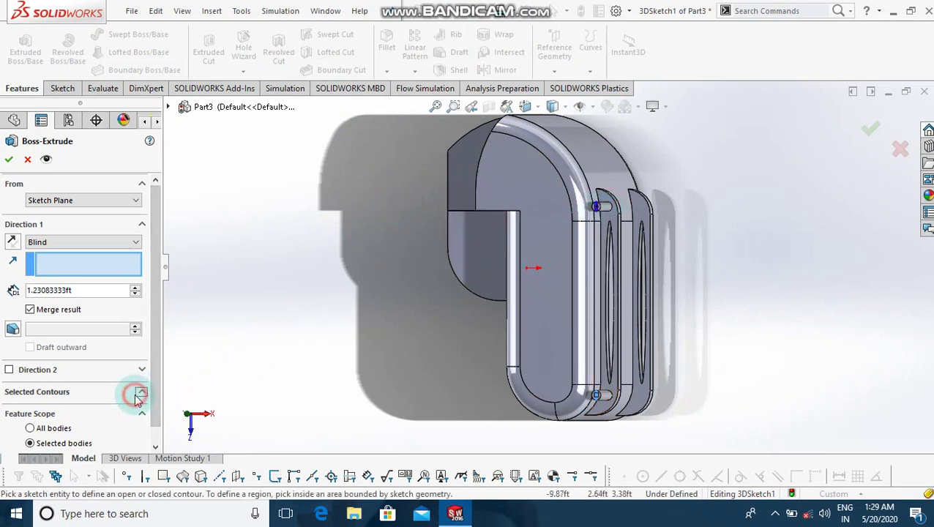
click(600, 208)
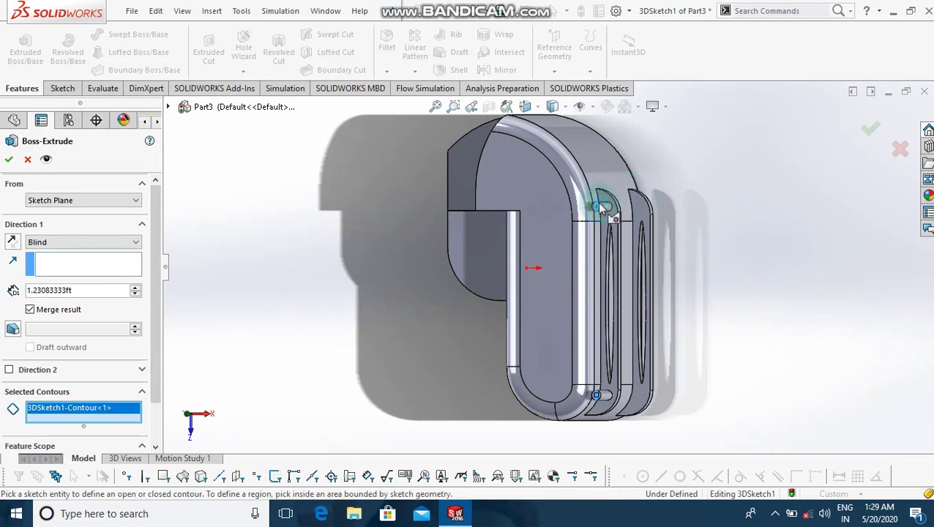
click(598, 395)
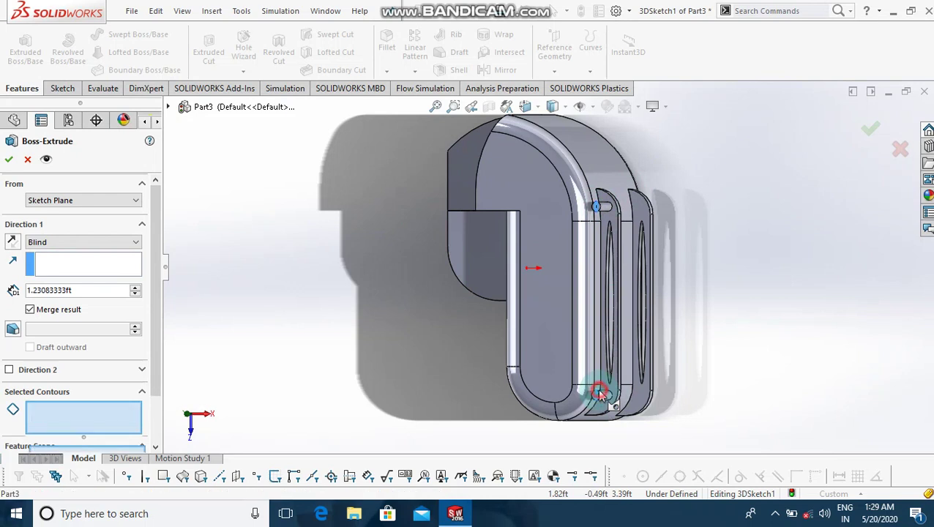
click(125, 268)
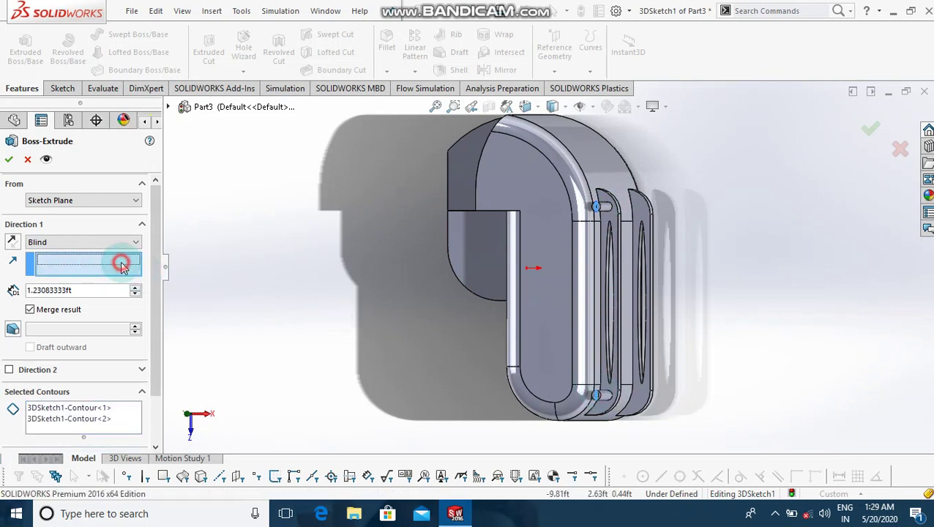
click(626, 296)
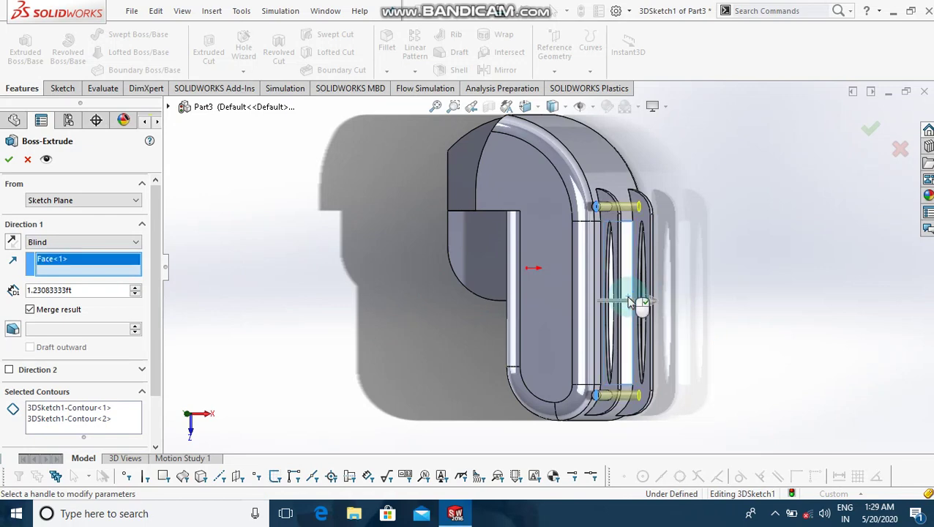
key(Left)
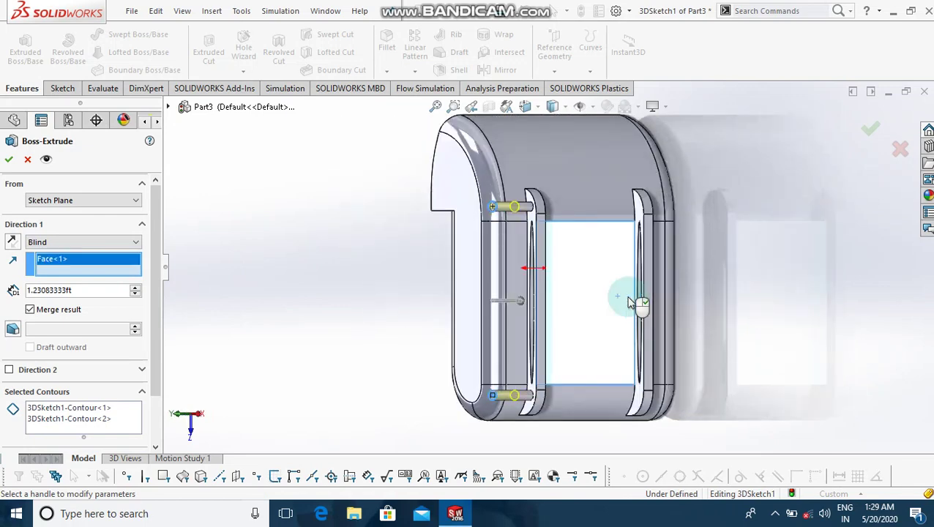
key(Left)
key(Left)
key(Left)
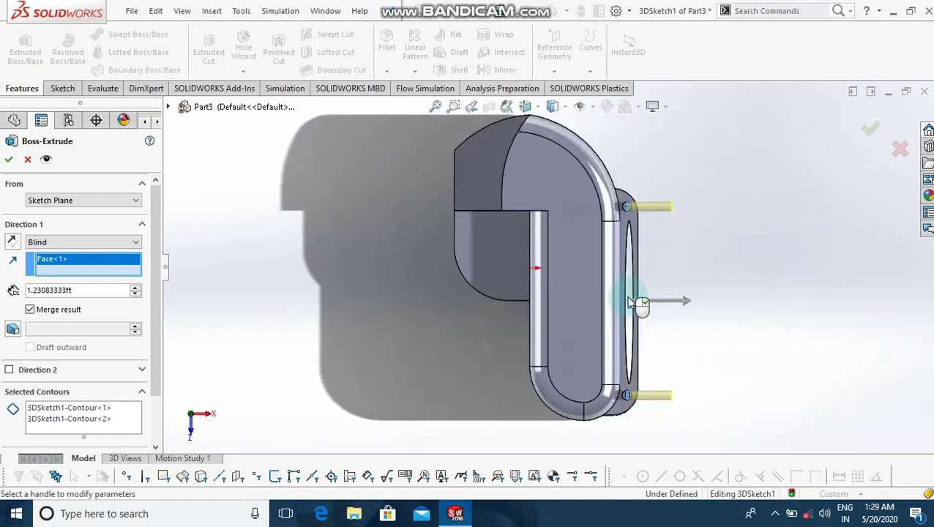
click(696, 314)
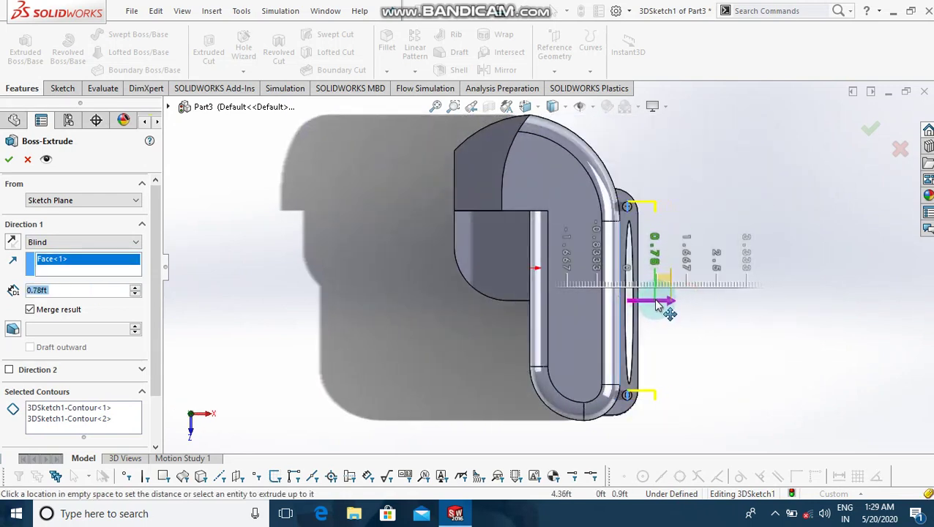
click(663, 302)
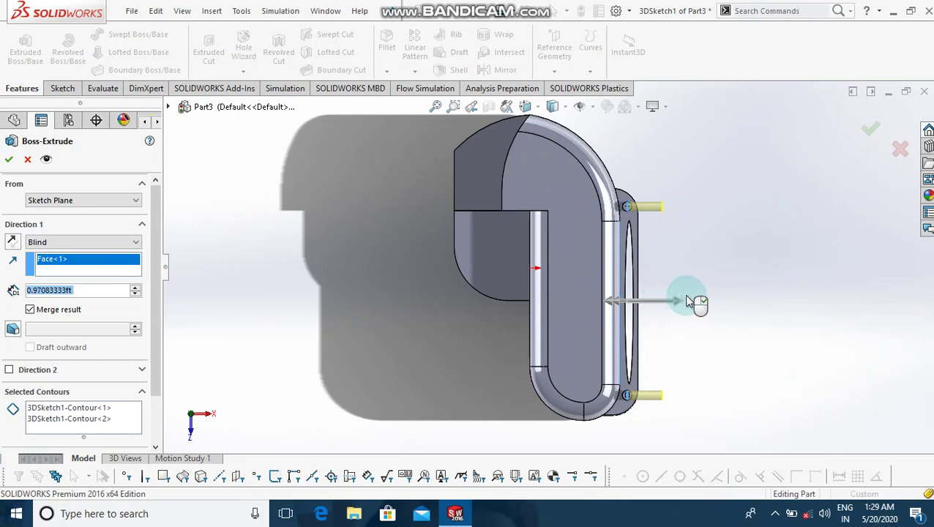
right_click(706, 304)
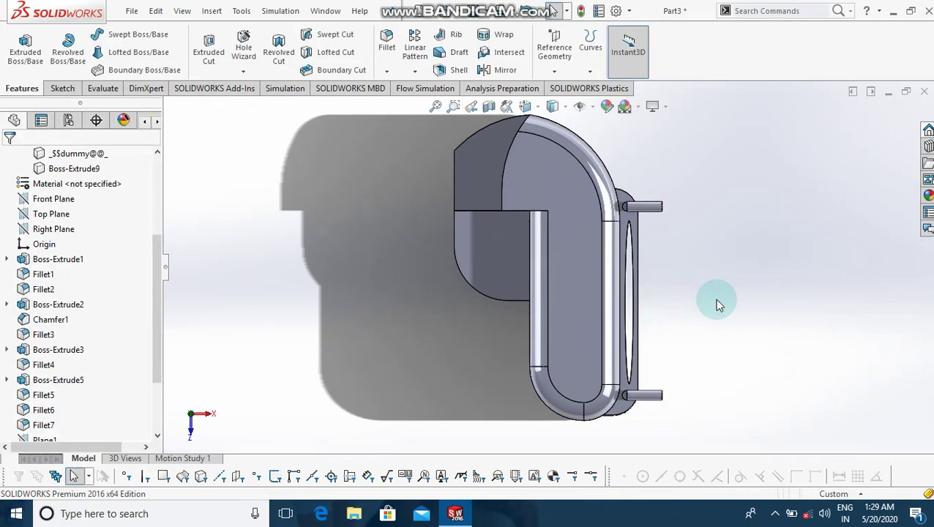
Start a sketch on Boss-Extrude9 and draw a centre rectangle spanning both pin tops.
key(Right)
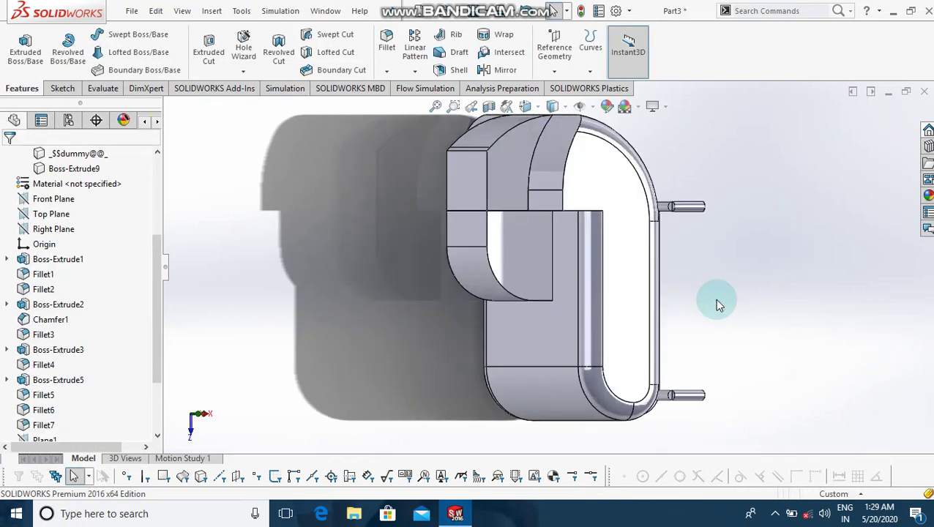
key(Right)
key(Right)
key(ctrl+4)
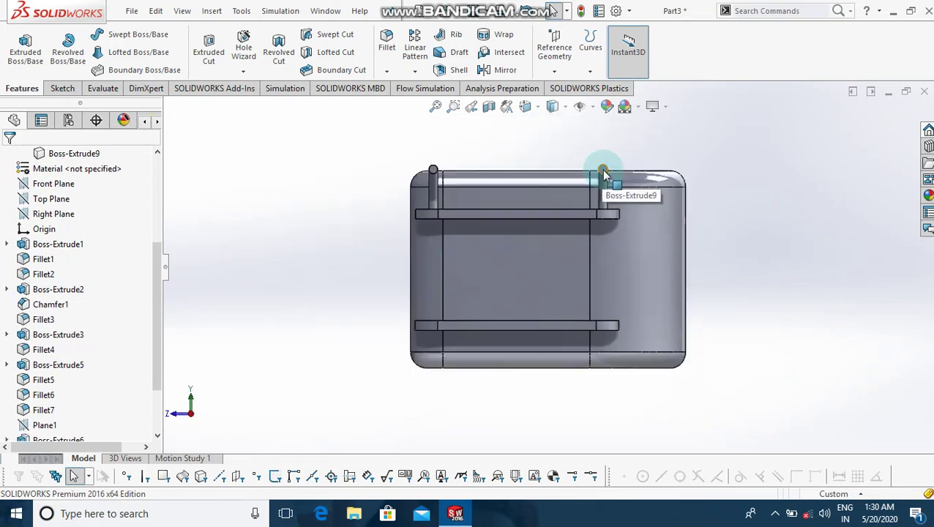
click(602, 172)
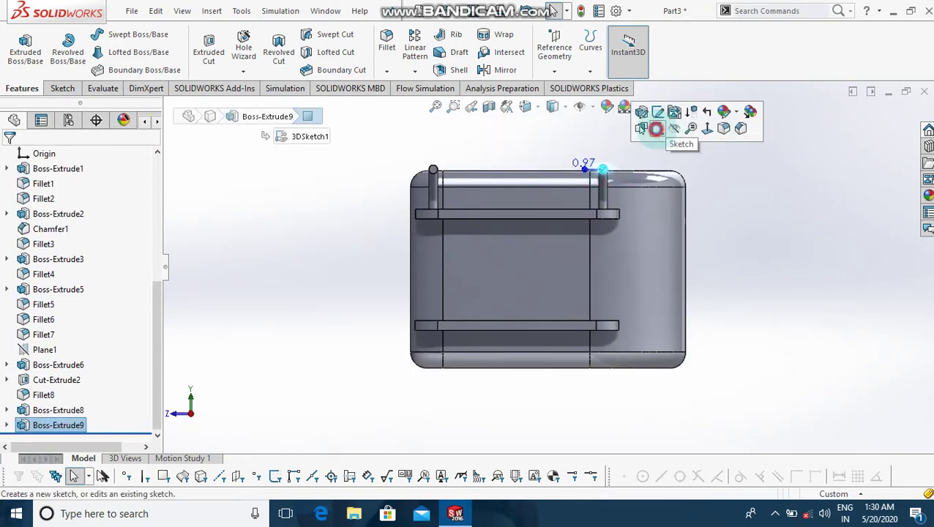
click(655, 129)
key(ctrl+8)
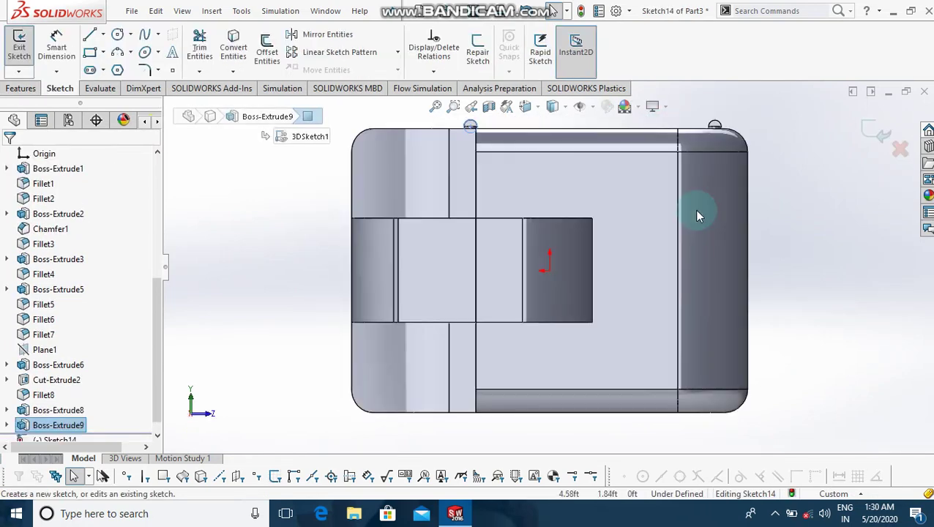
key(shift+Left)
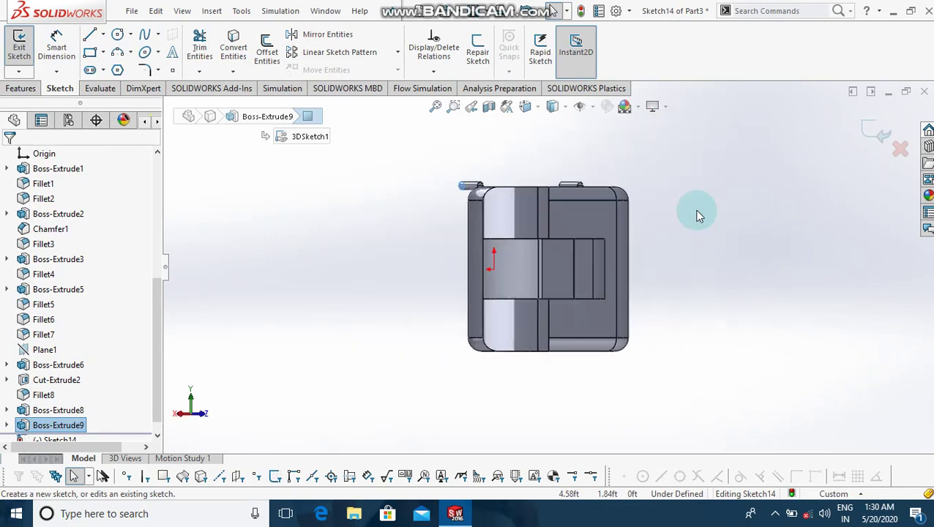
key(shift+Left)
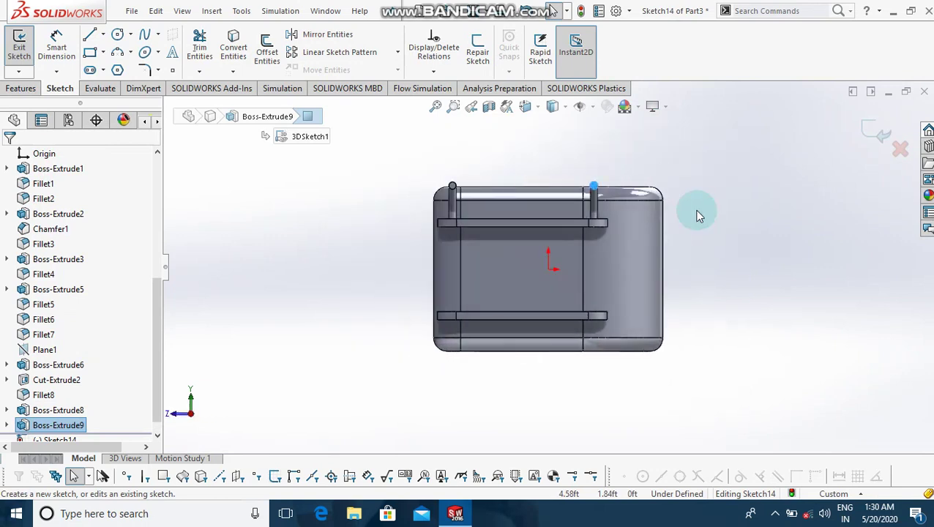
click(104, 57)
click(114, 86)
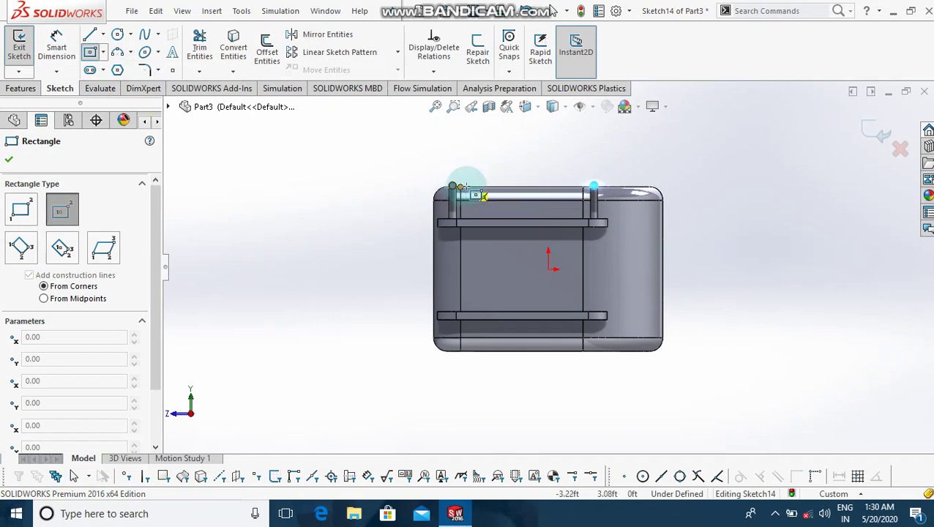
click(520, 188)
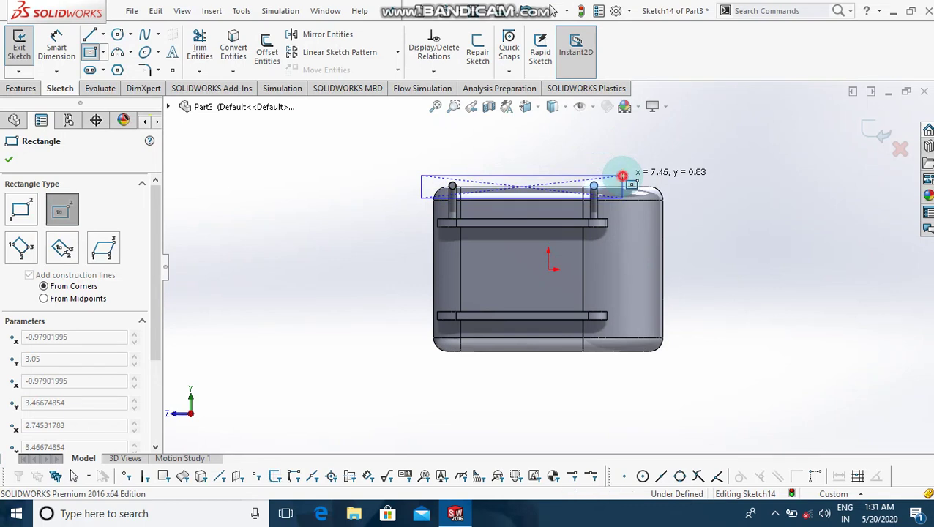
click(621, 176)
key(Left)
key(Left)
key(Left)
key(Left)
key(Left)
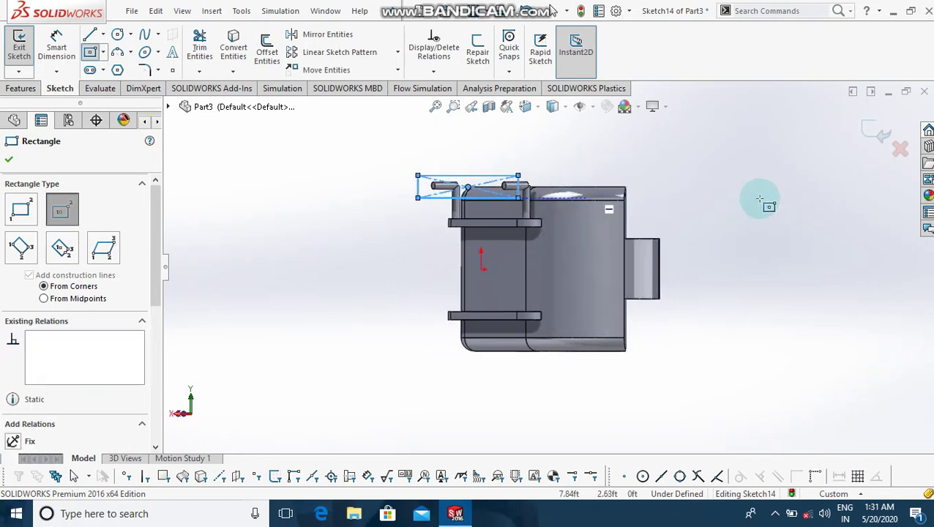
key(Left)
key(Left)
key(Left)
key(Left)
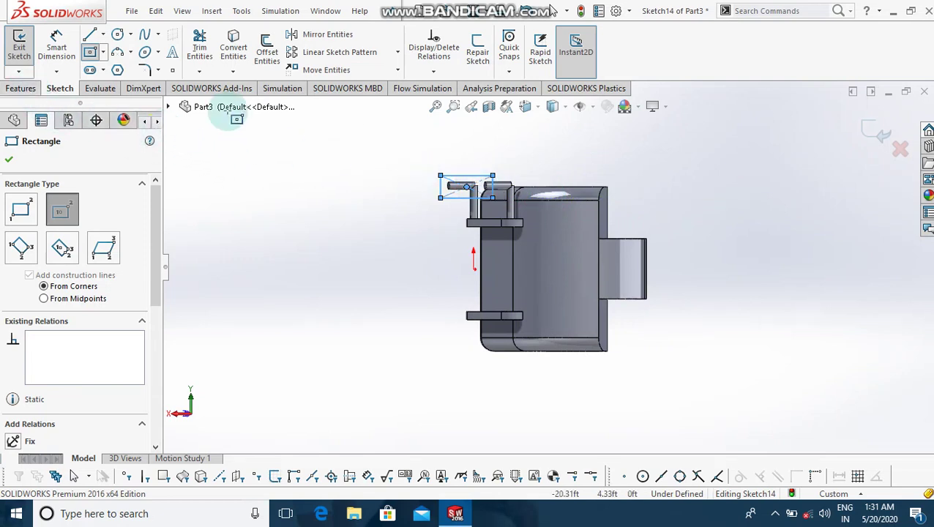
Dimension the rectangle's vertical side to 0.85 ft.
click(56, 45)
key(Left)
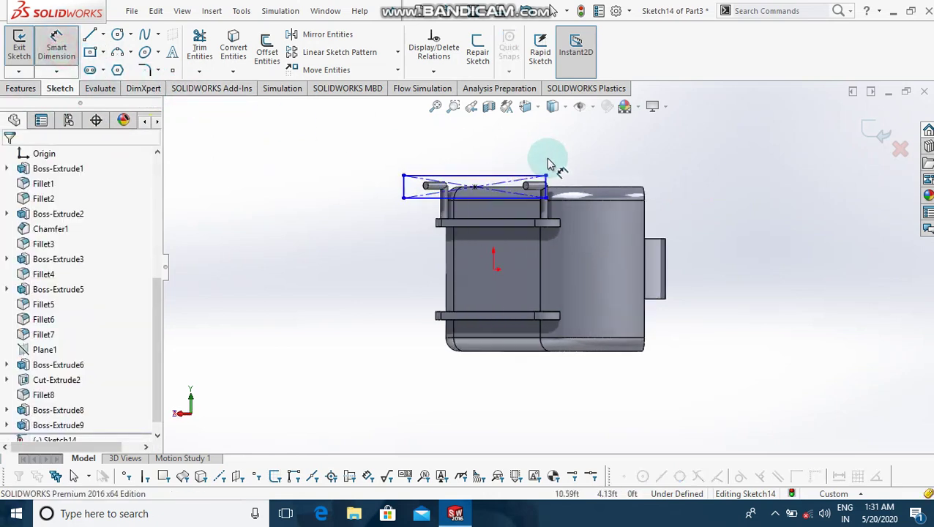
click(545, 196)
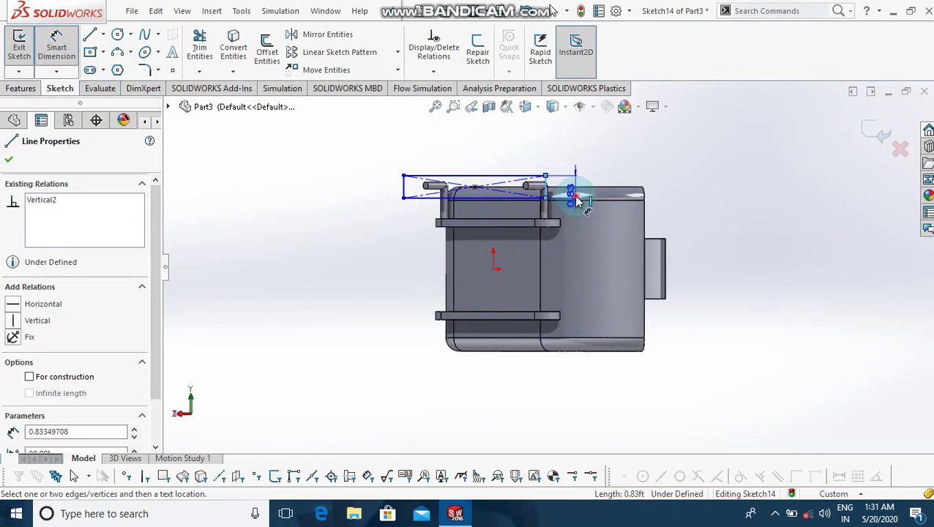
click(577, 201)
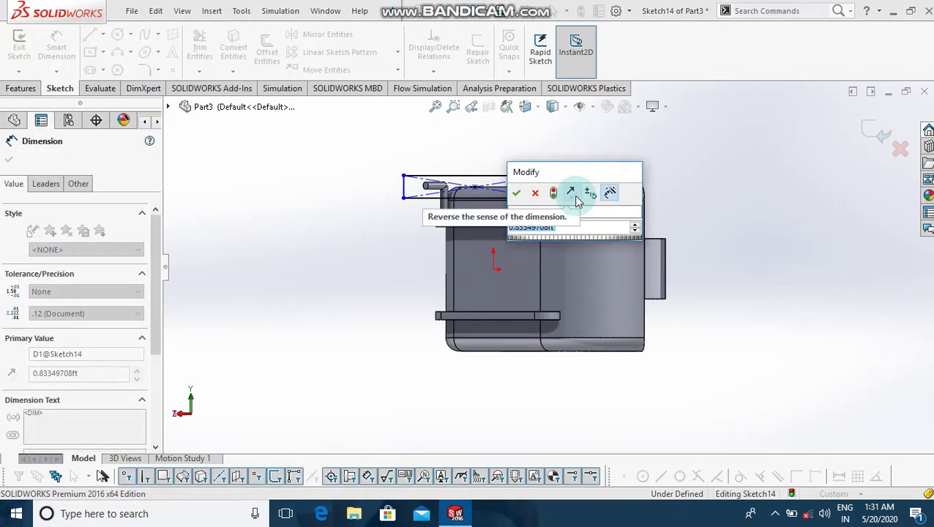
key(BackSpace)
text(0.85)
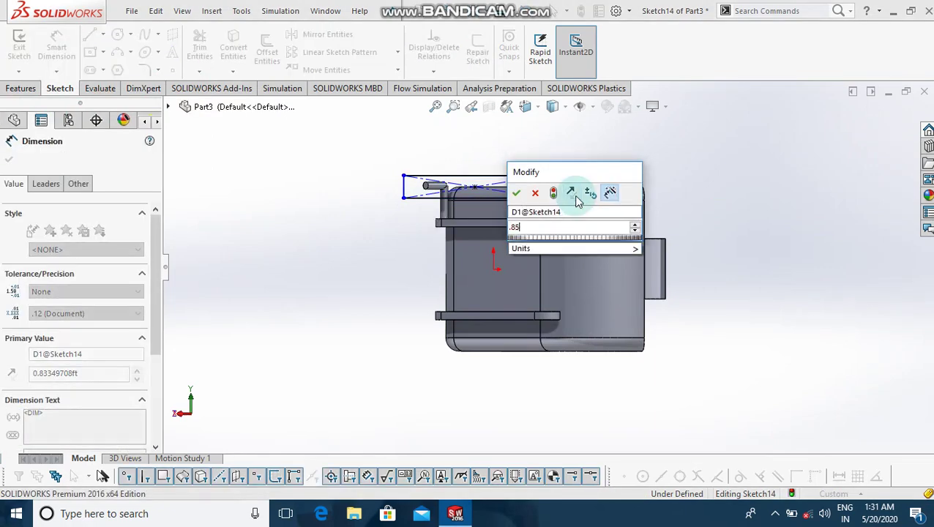
key(Return)
key(ctrl+1)
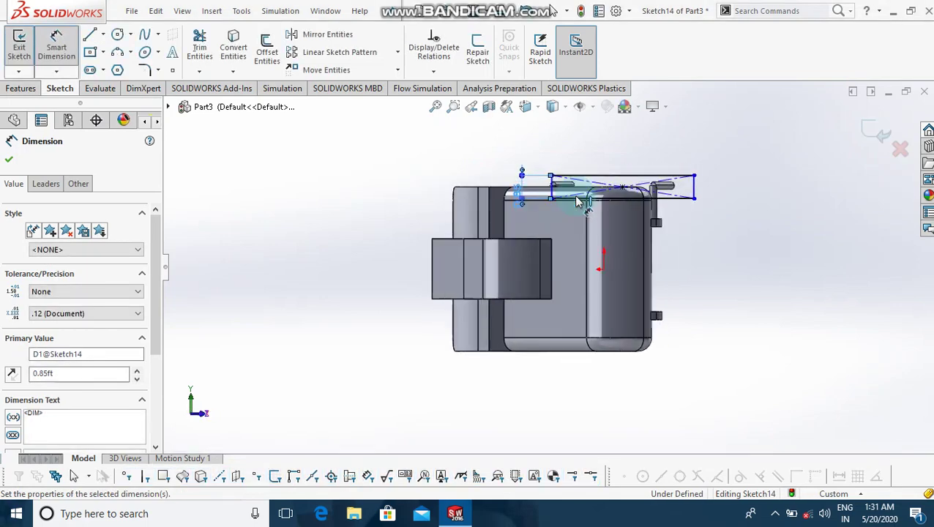
key(ctrl+4)
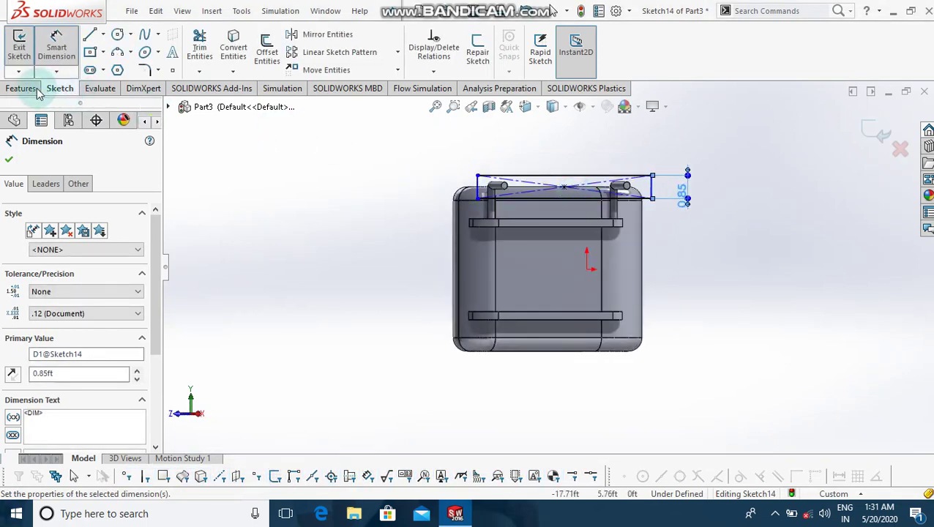
Extrude the rectangle sketch as a blind boss 0.40 ft deep.
click(29, 88)
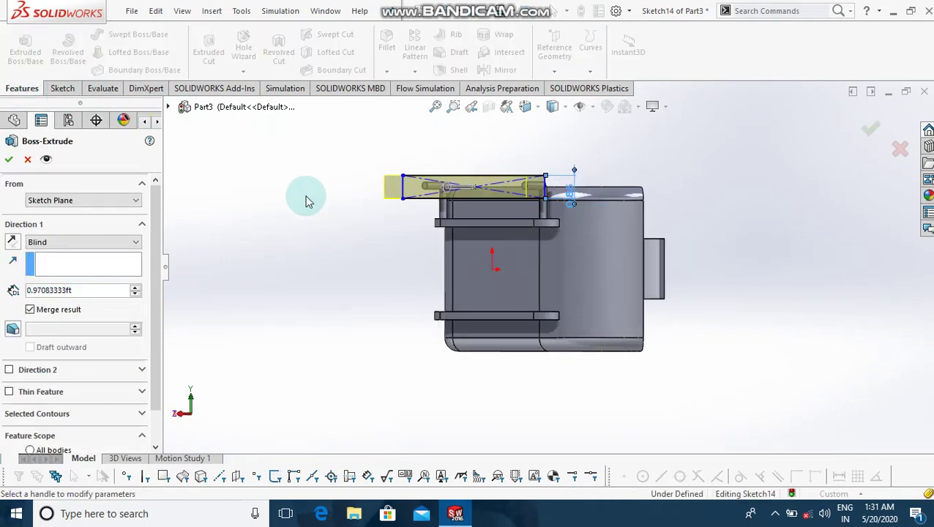
key(ctrl+2)
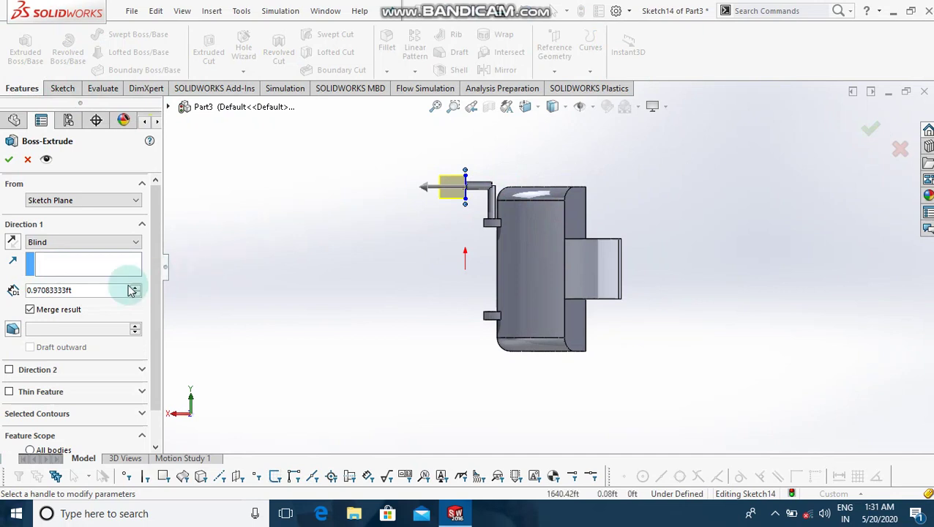
click(86, 292)
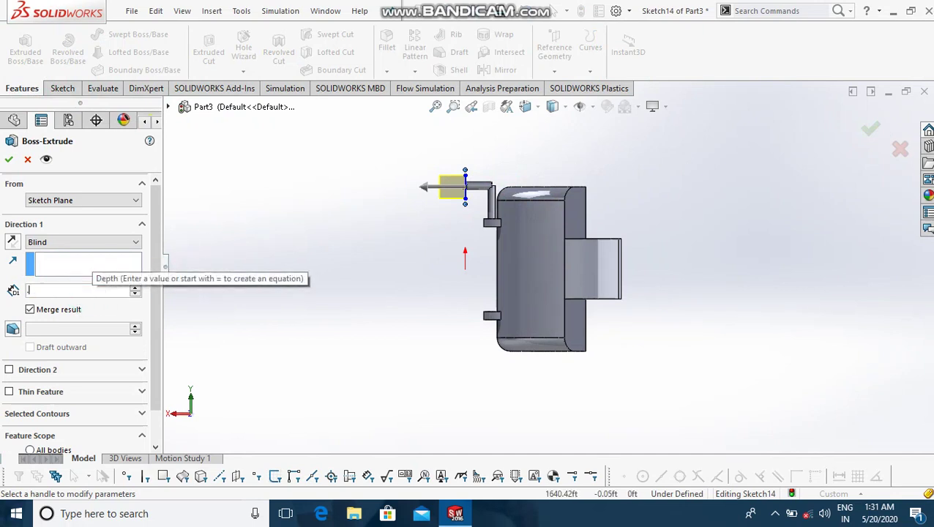
text(0.4)
key(Return)
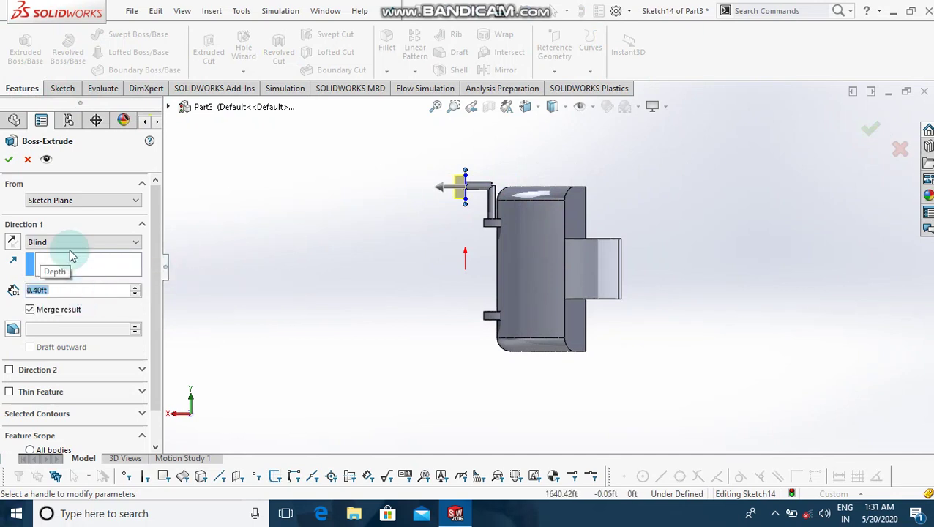
click(10, 160)
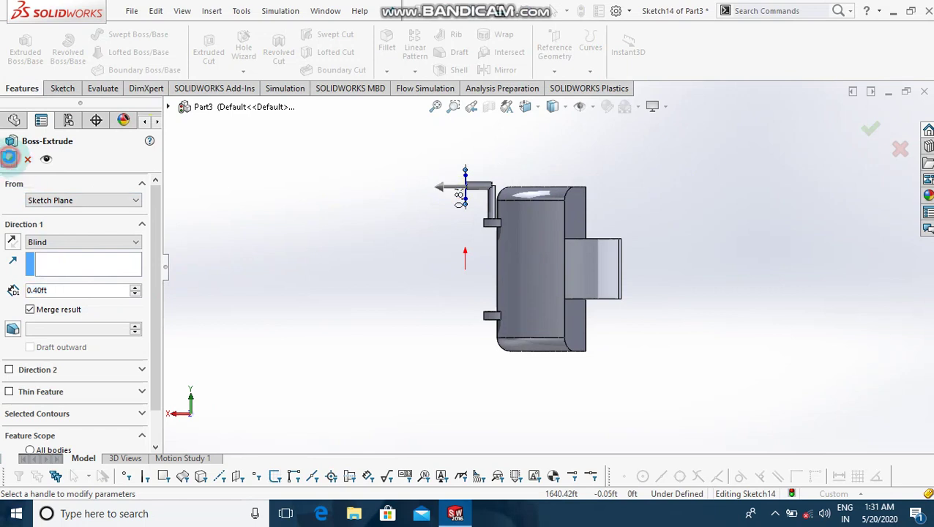
click(382, 317)
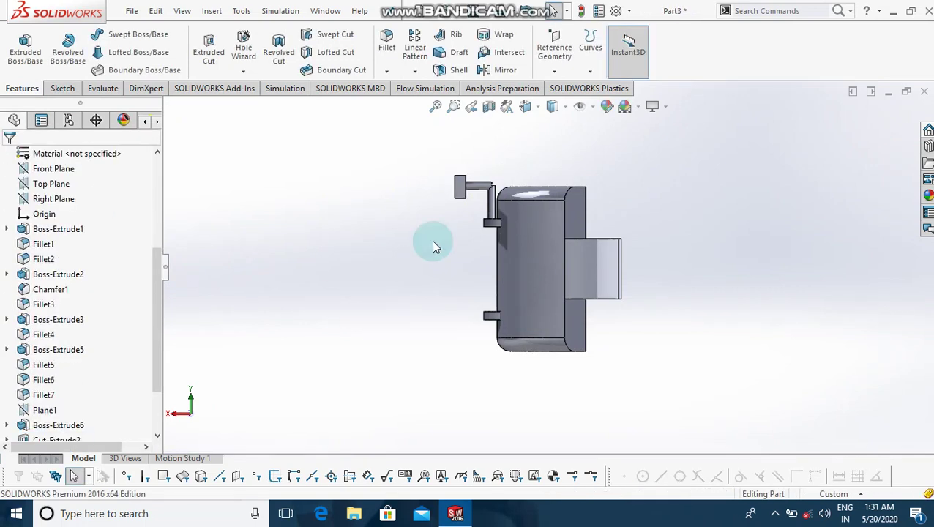
key(ctrl+4)
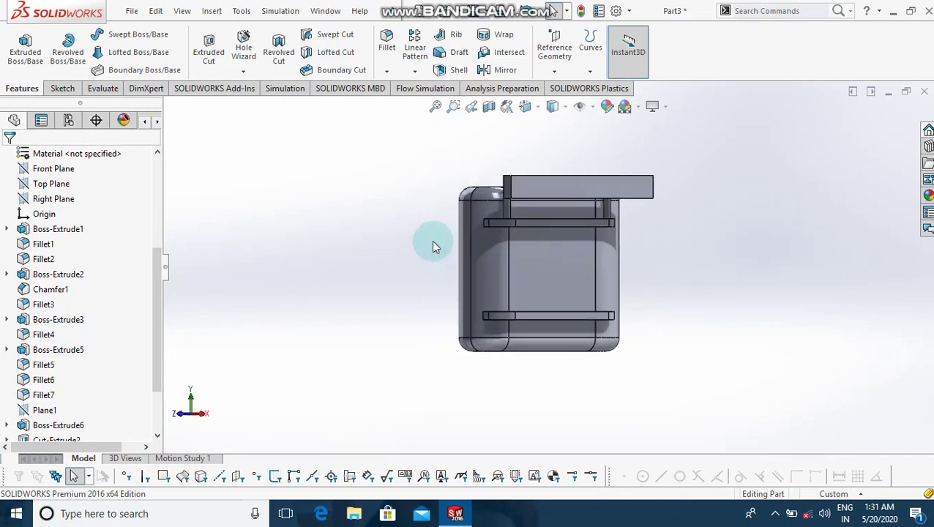
key(ctrl+1)
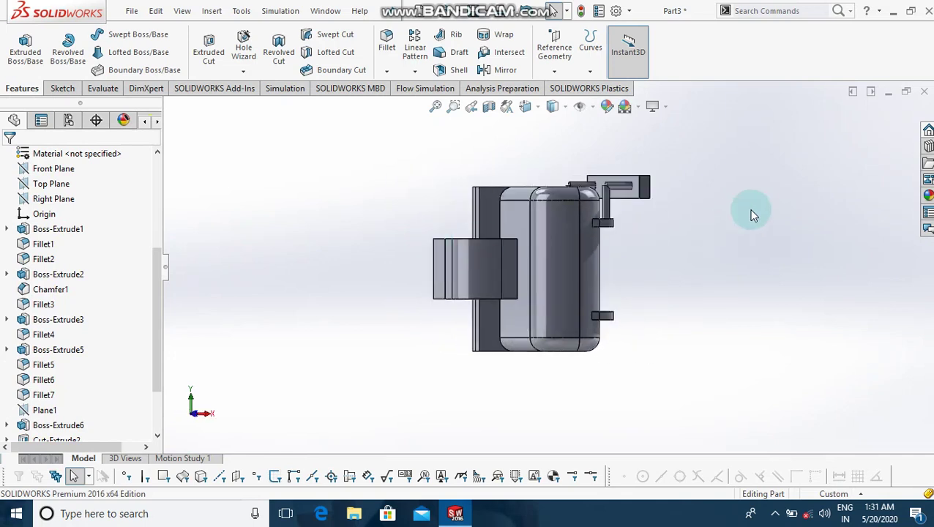
Fillet four edges of the new top bar with a 0.4 ft radius.
click(648, 184)
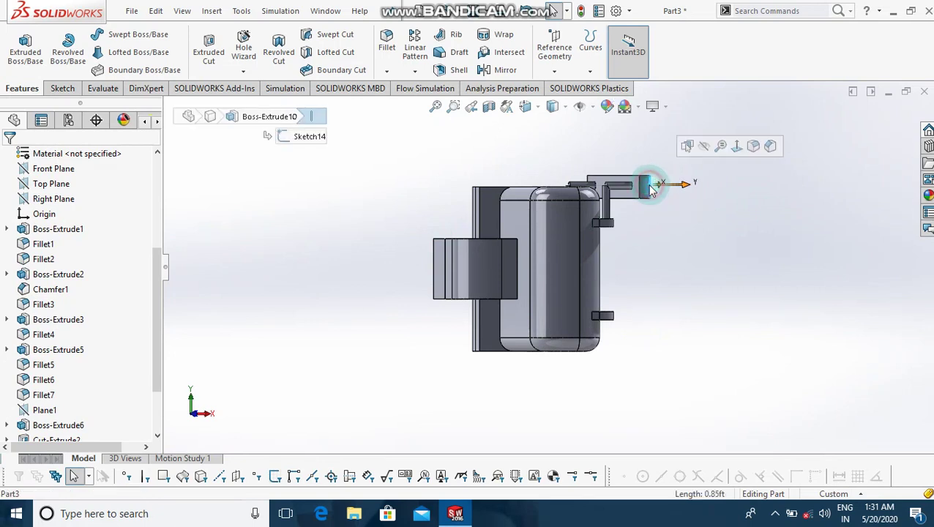
click(754, 146)
key(ctrl+4)
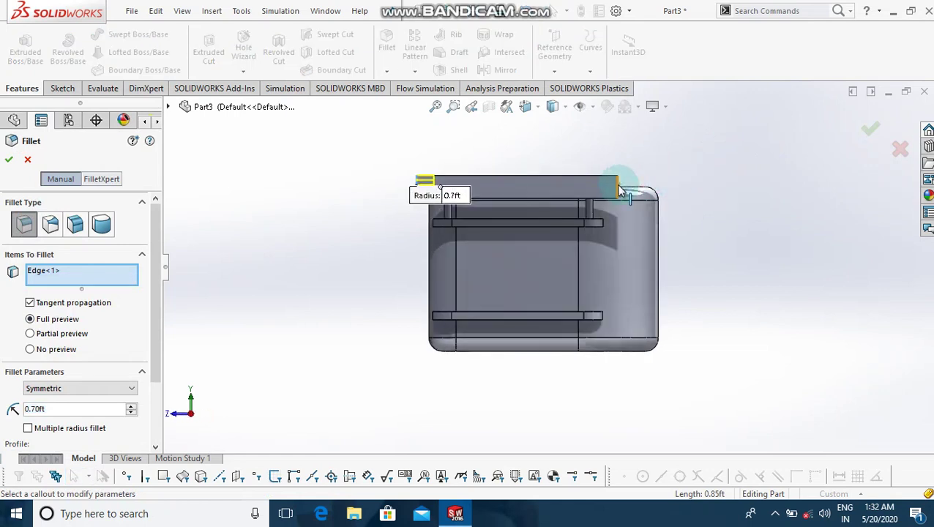
click(619, 189)
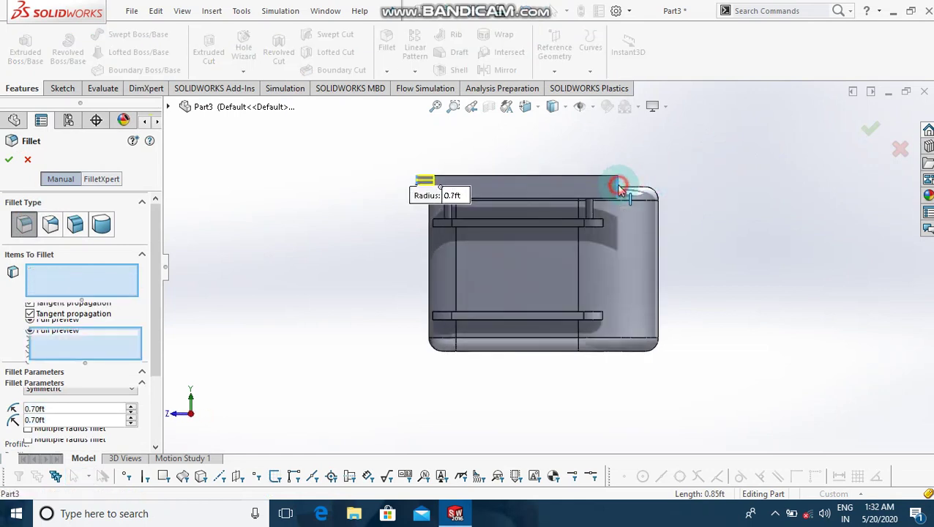
click(500, 182)
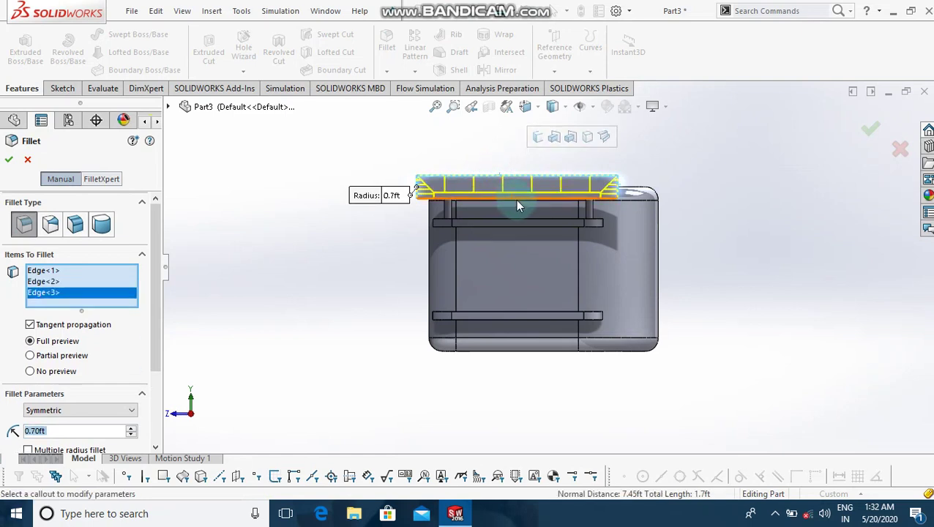
click(519, 204)
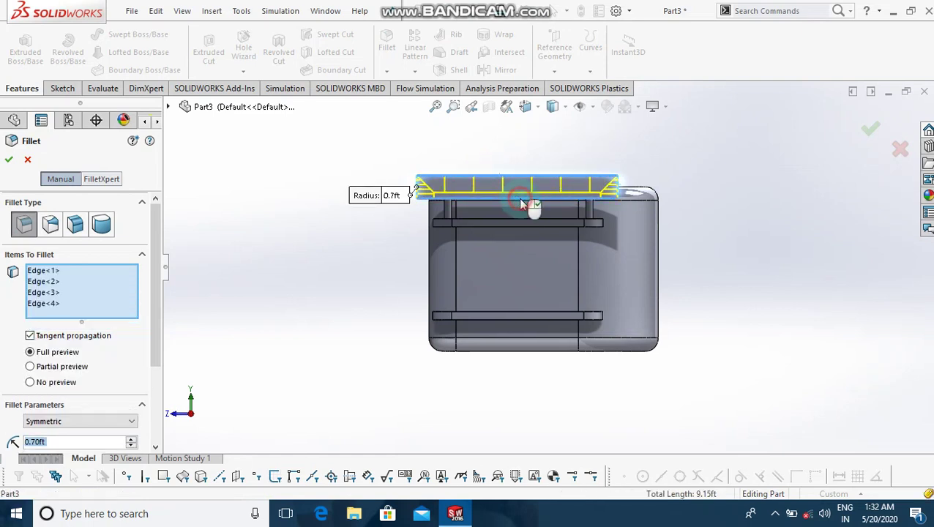
click(520, 205)
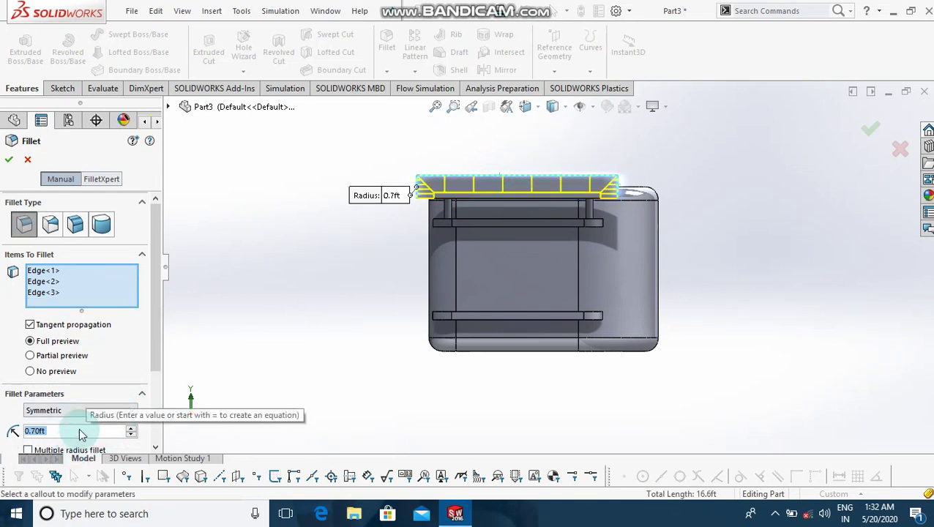
text(.4)
key(Return)
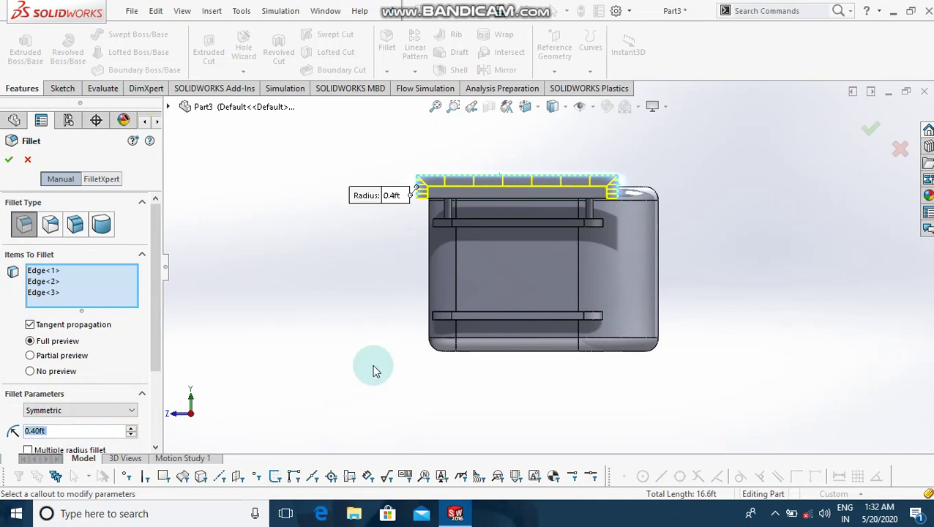
click(497, 202)
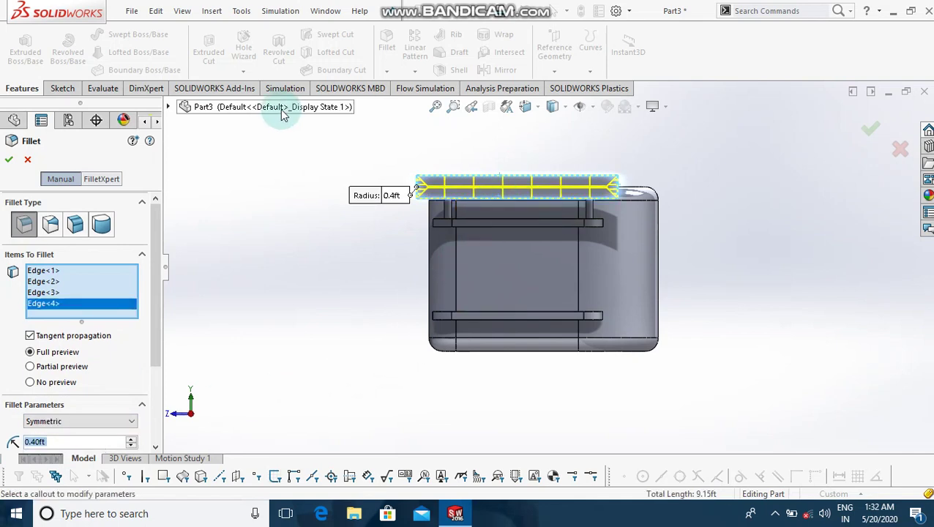
click(8, 160)
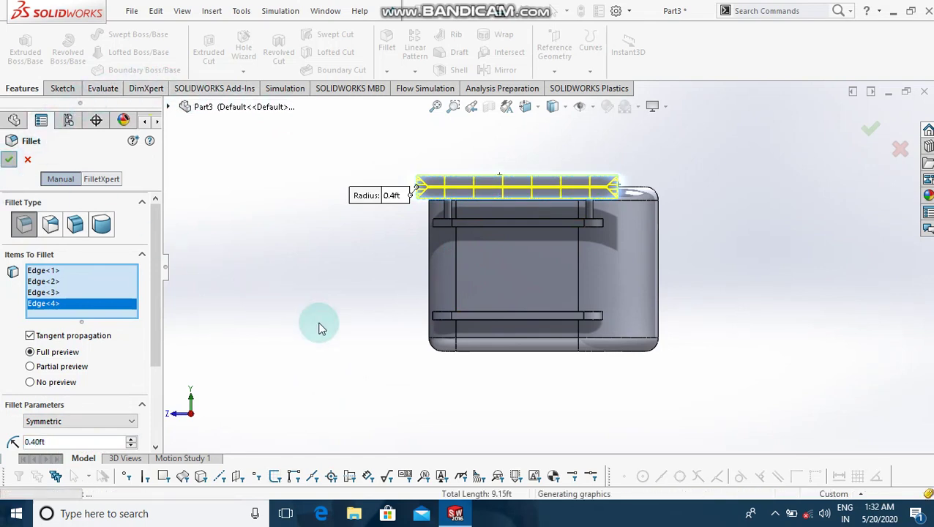
key(ctrl+1)
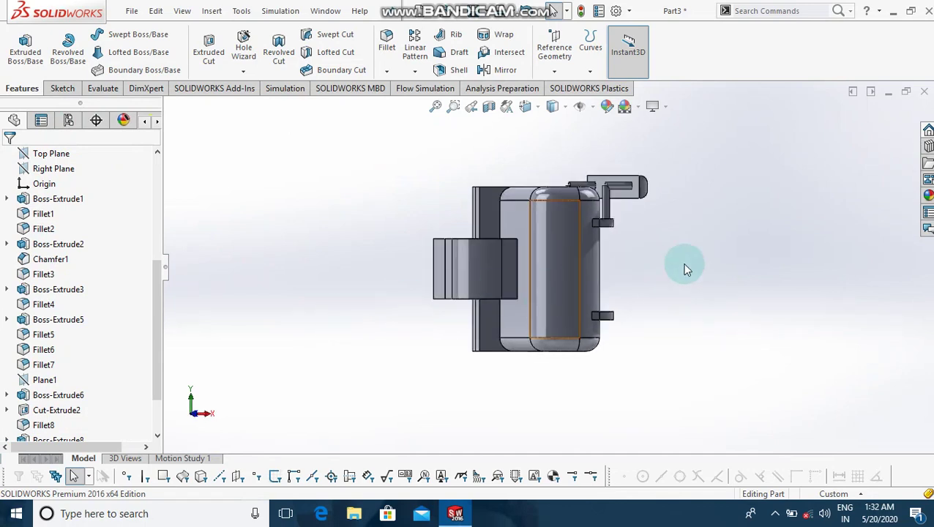
Start a fillet and select the two edges where the struts join.
click(634, 177)
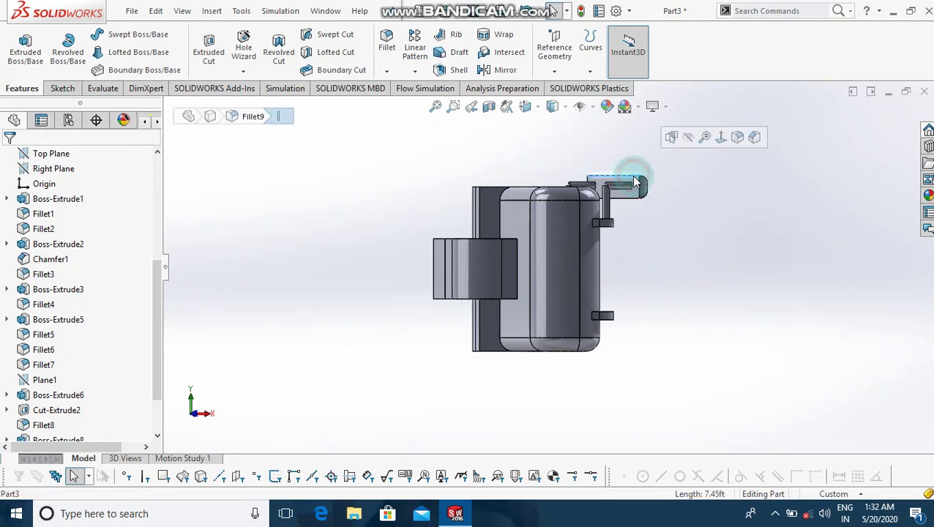
click(736, 138)
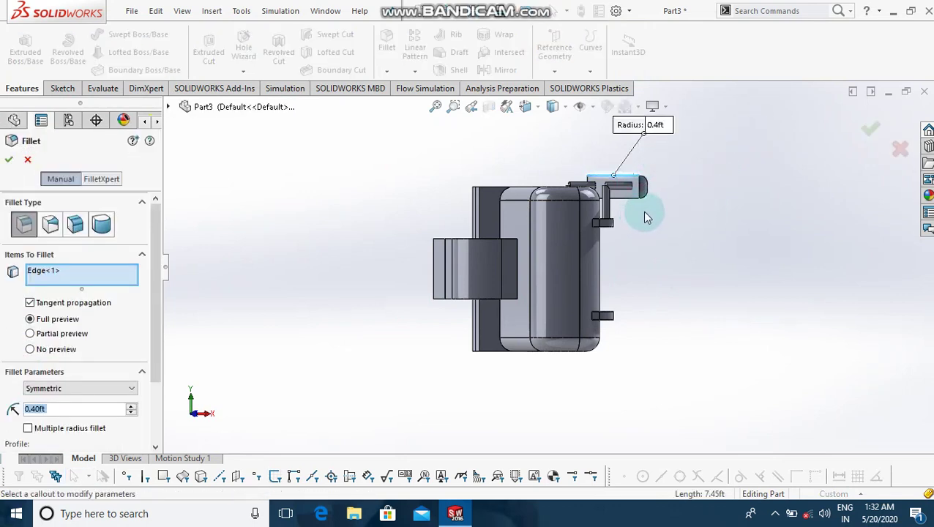
key(Left)
key(Left)
key(Left)
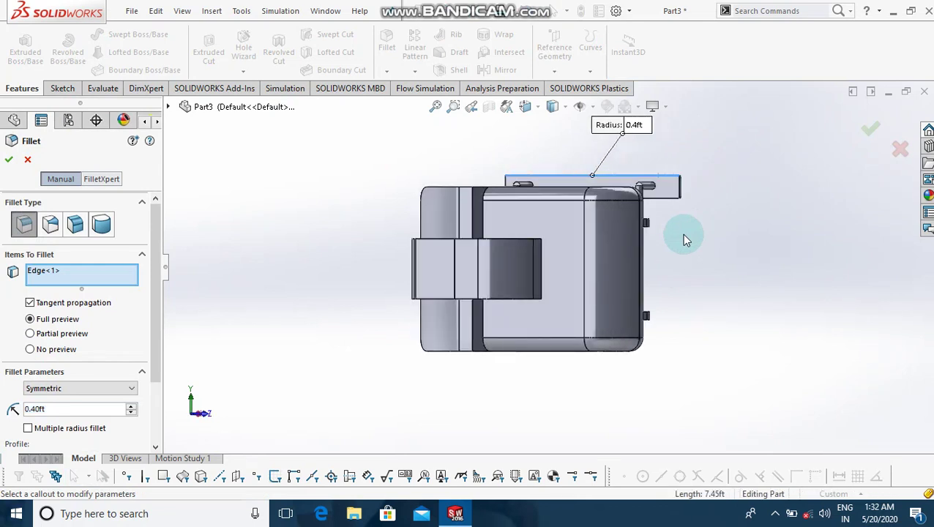
click(661, 199)
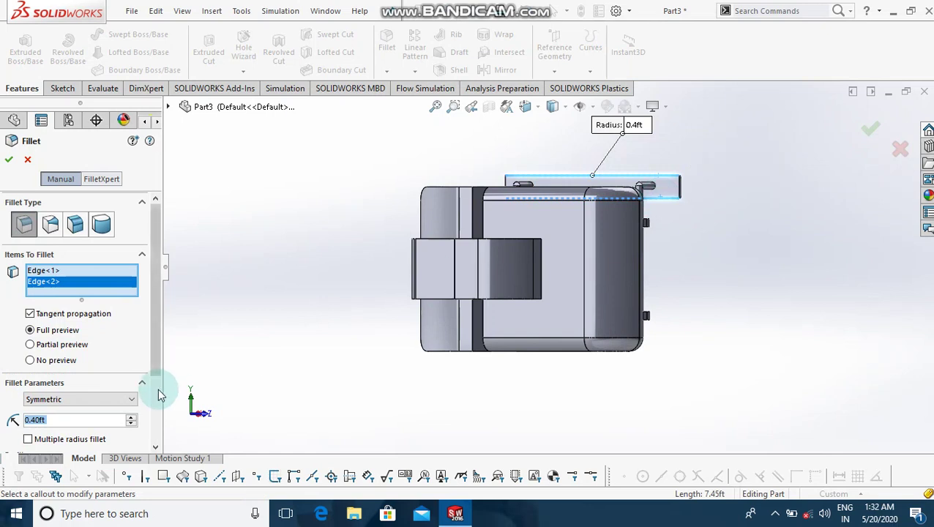
scroll(93, 423, down, 3)
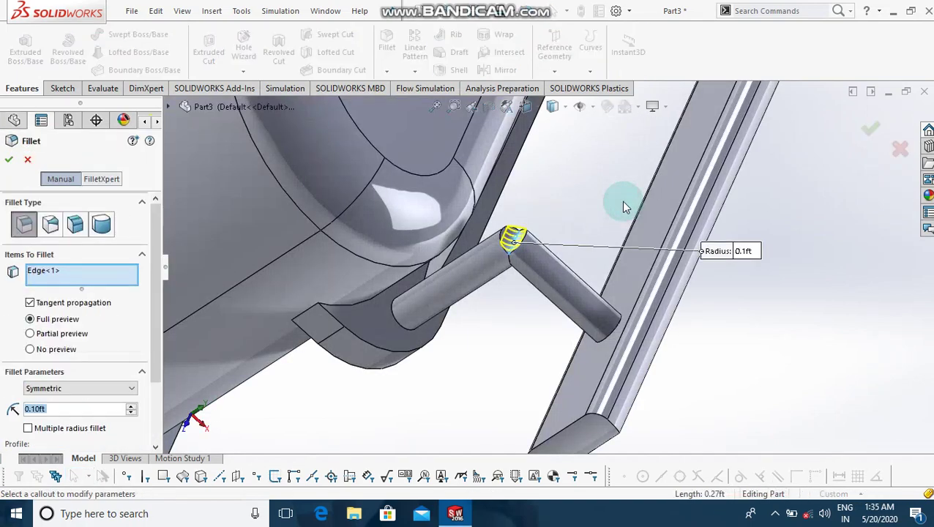
middle_drag(620, 201, 608, 186)
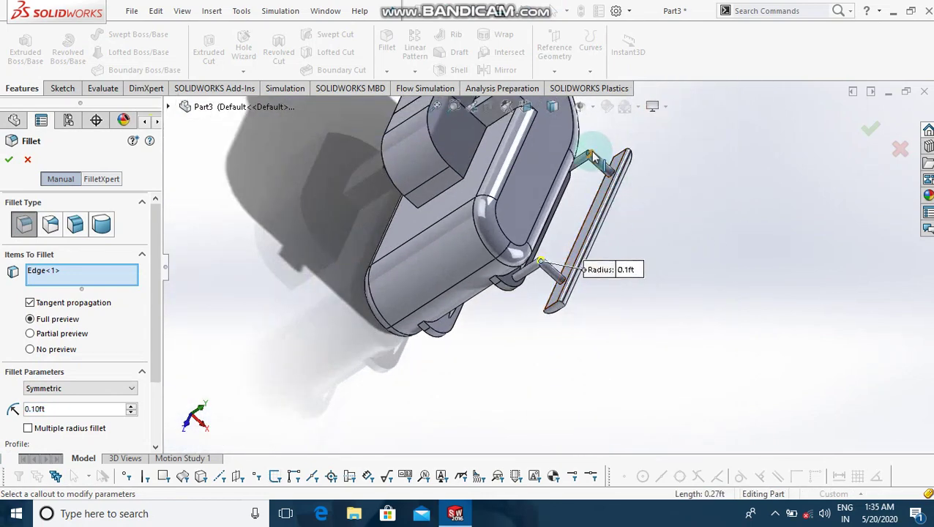
scroll(592, 157, down, 2)
scroll(589, 152, down, 4)
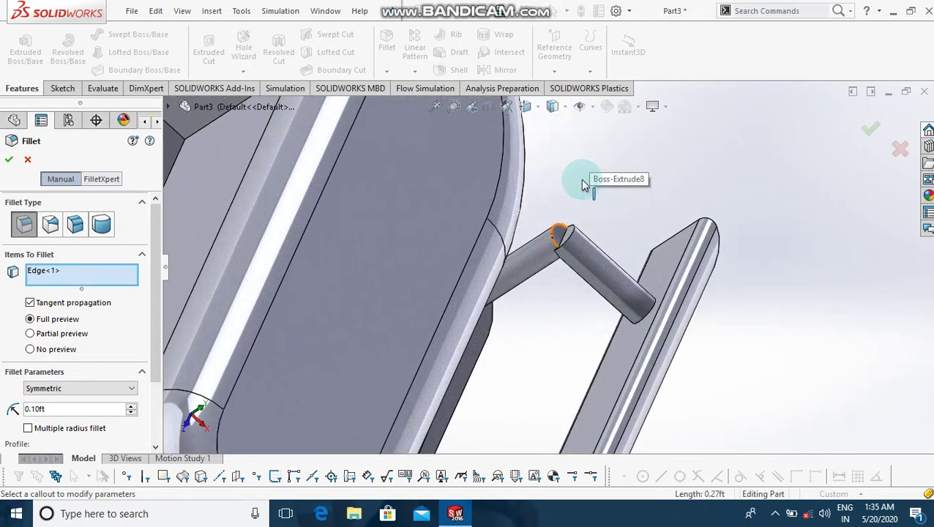
click(562, 240)
scroll(562, 242, up, 3)
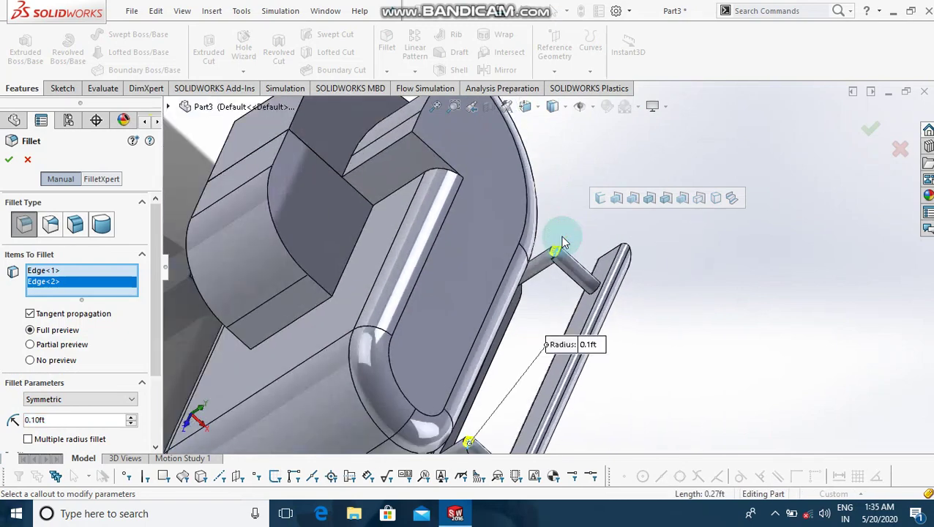
scroll(562, 241, up, 2)
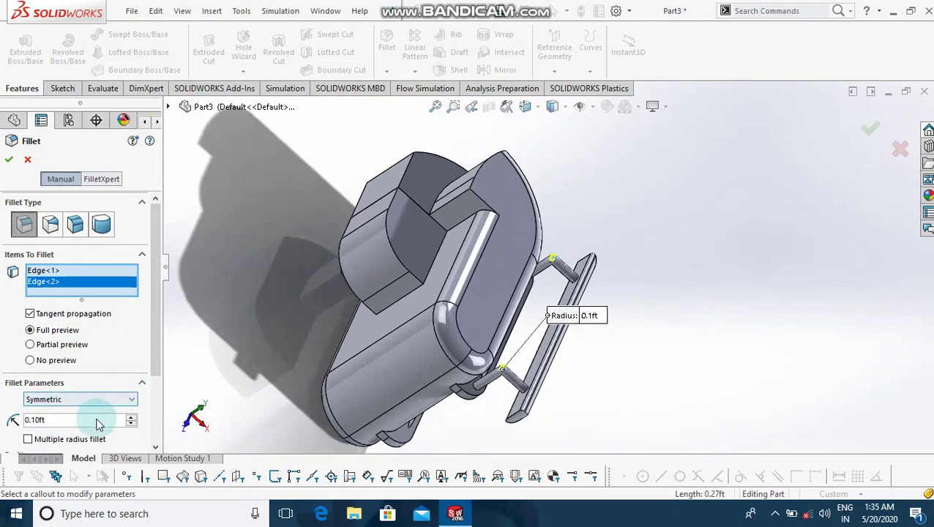
Set the fillet radius to 0.10 ft and confirm it.
key(BackSpace)
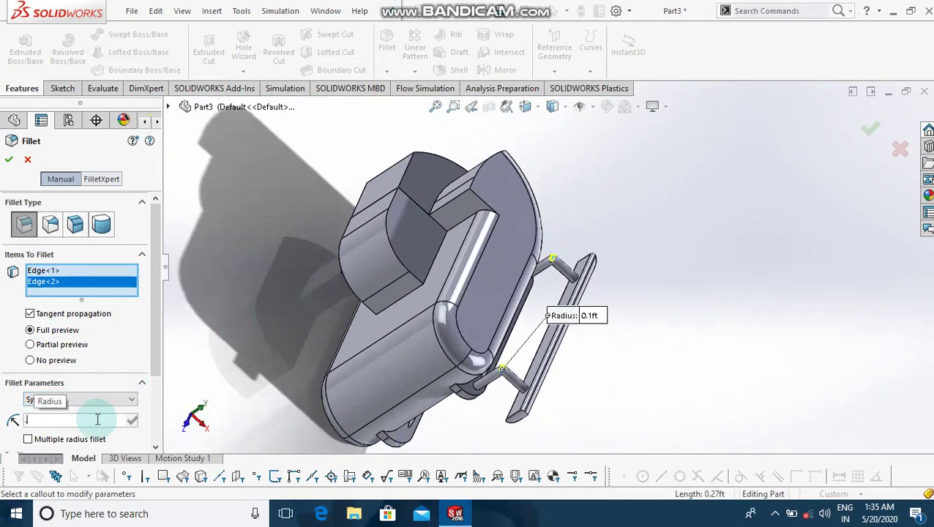
text(.10.15)
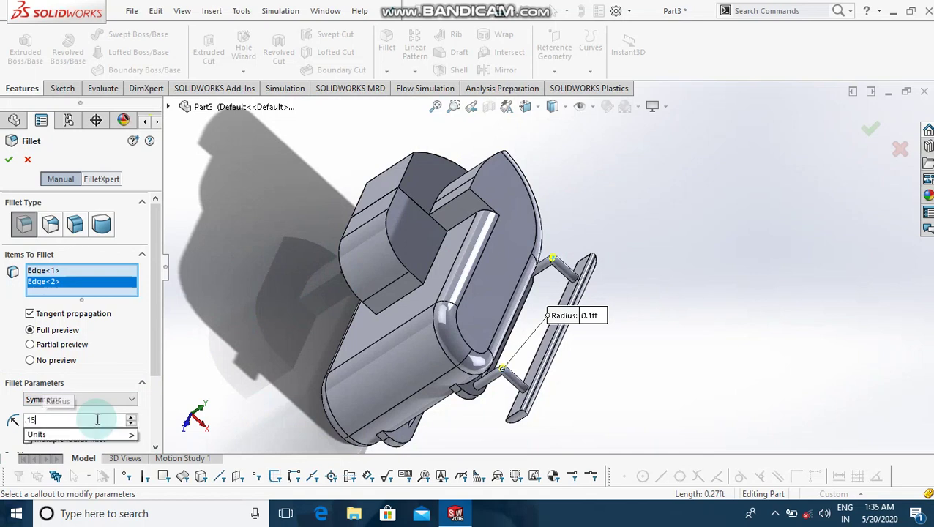
key(Return)
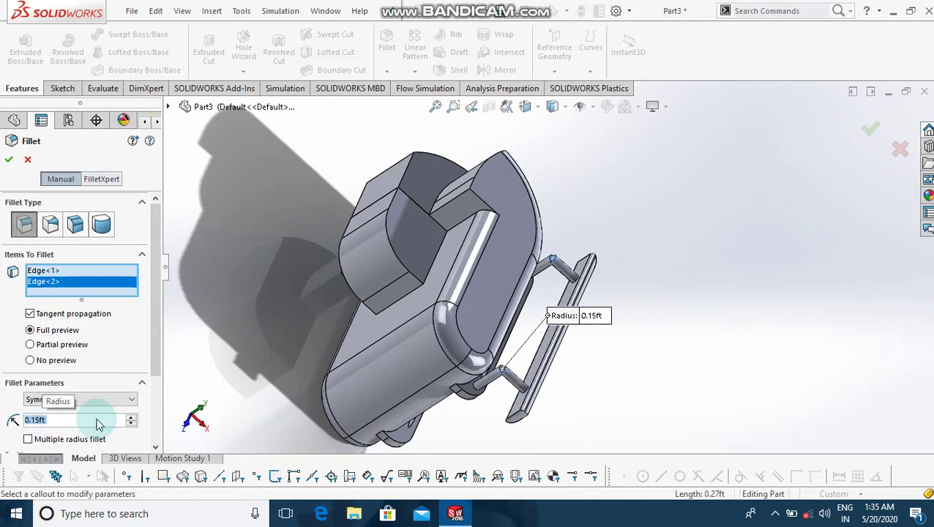
key(BackSpace)
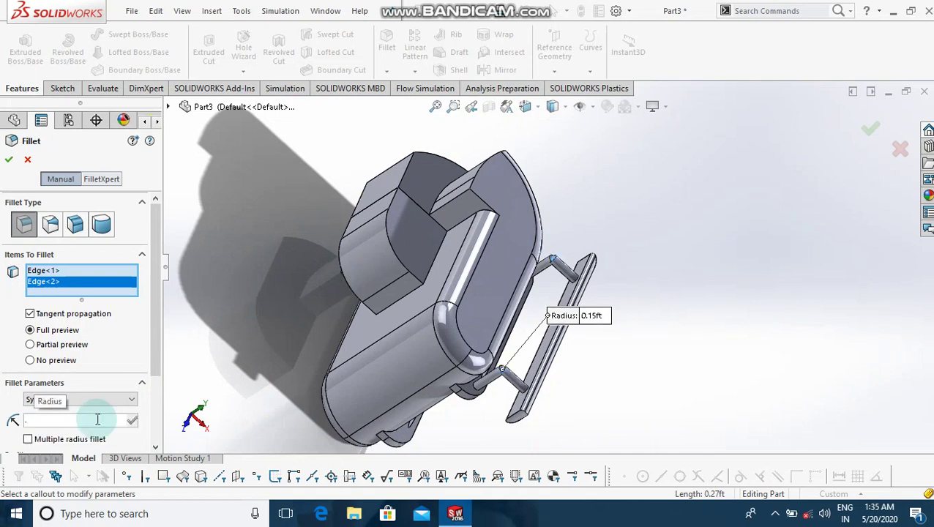
text(13)
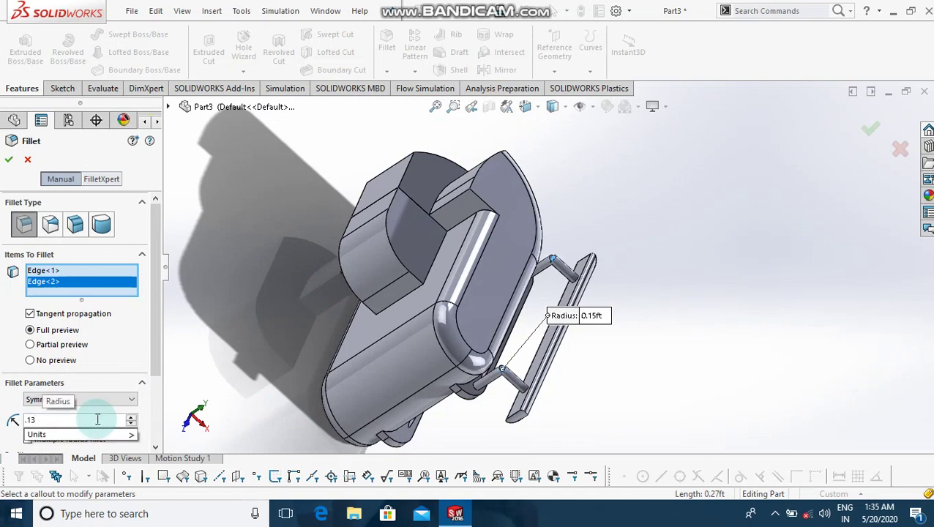
key(Return)
text(.)
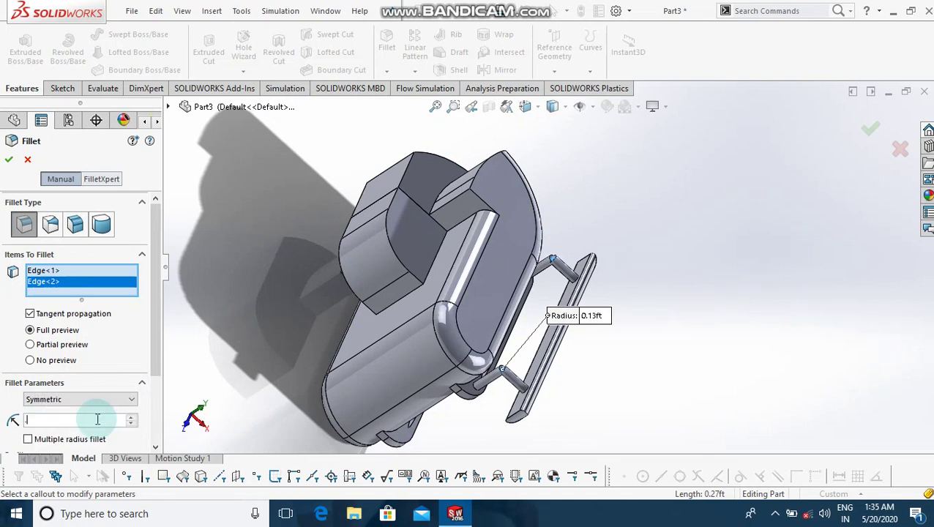
text(10ft)
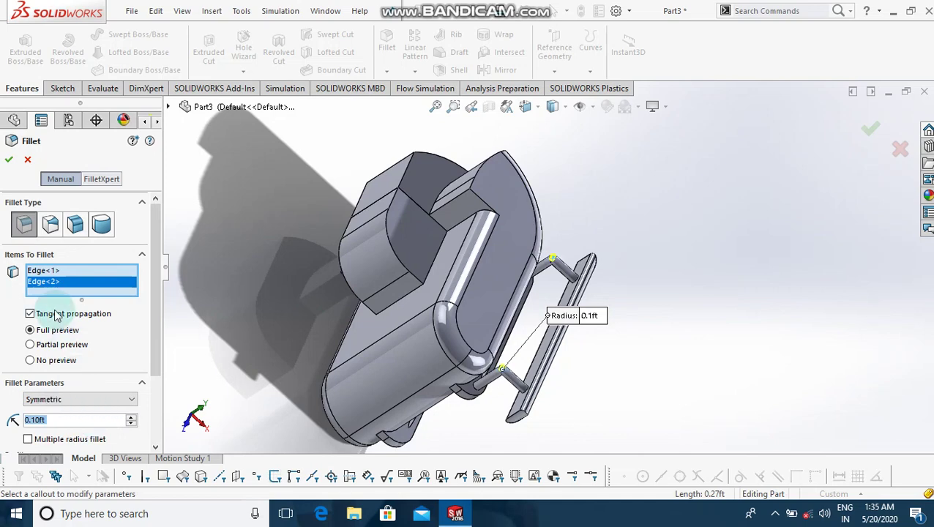
click(8, 164)
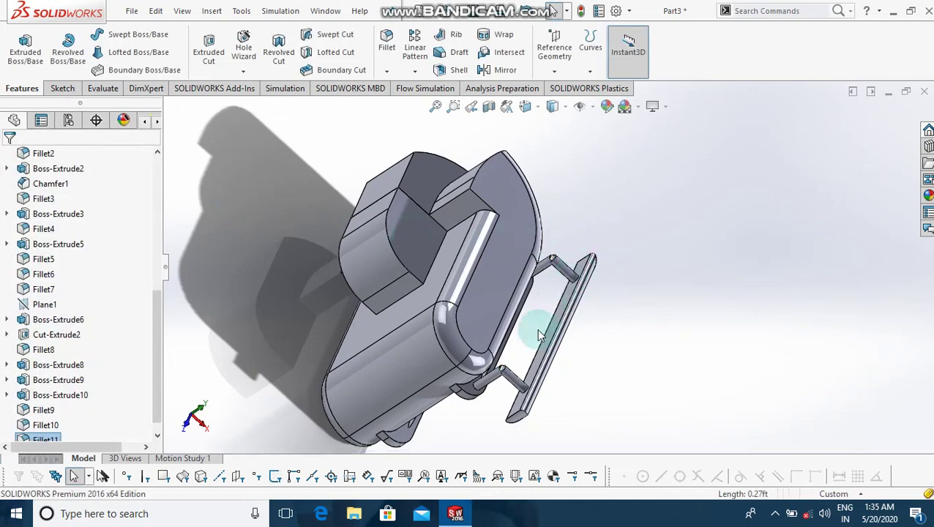
Start a Mirror feature about the Top Plane and expand the feature flyout tree.
scroll(536, 329, down, 2)
scroll(538, 334, down, 1)
scroll(537, 334, up, 3)
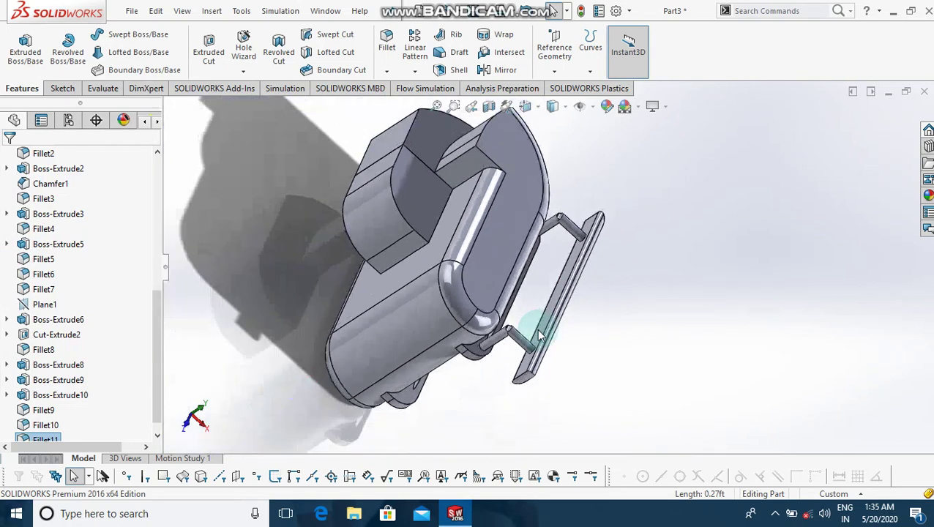
scroll(538, 335, up, 1)
key(Right)
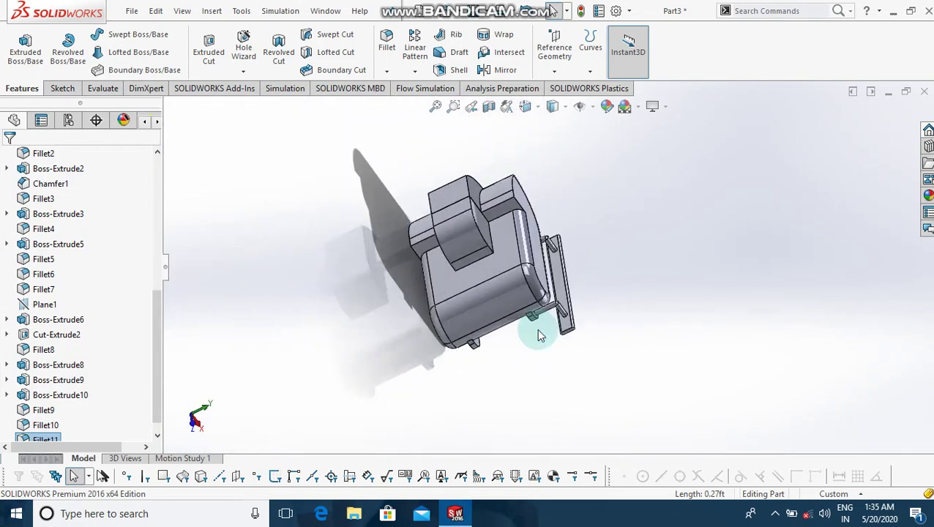
key(Right)
click(505, 69)
click(179, 107)
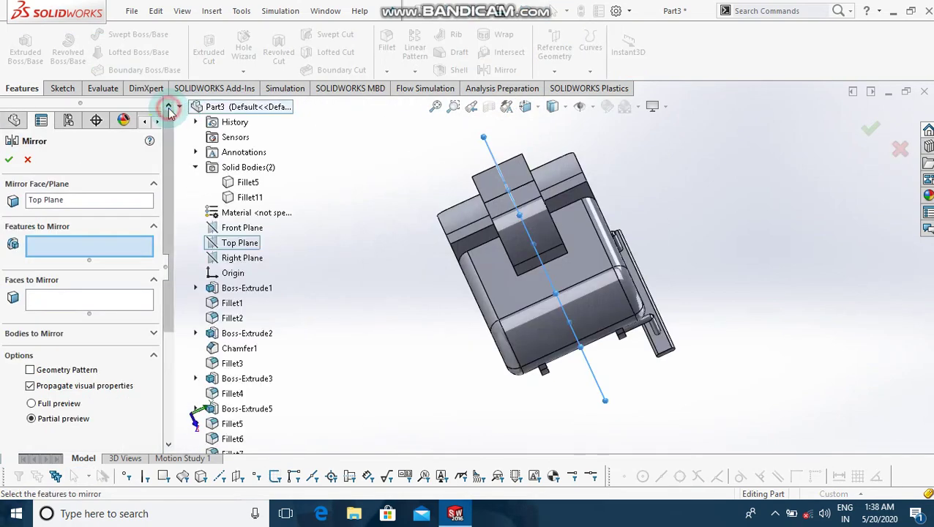
scroll(335, 351, down, 3)
scroll(335, 351, down, 2)
scroll(336, 351, down, 1)
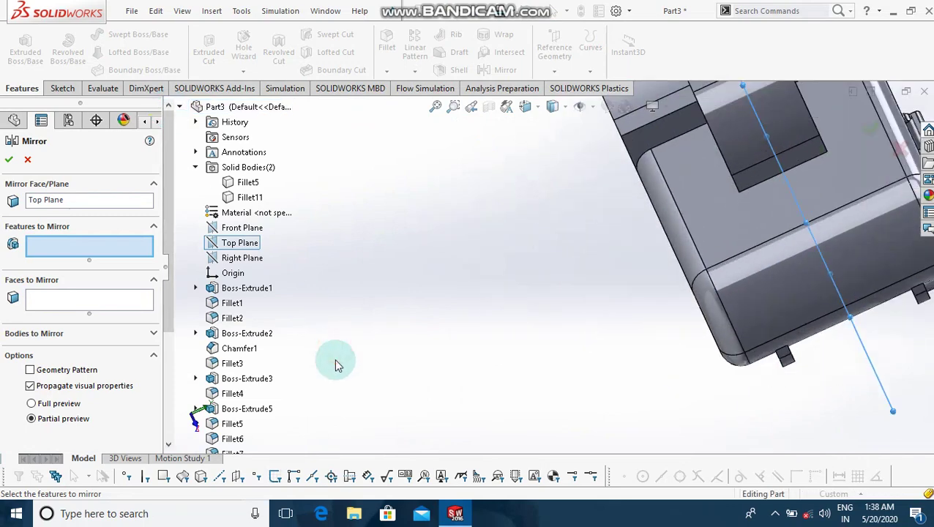
scroll(249, 431, down, 4)
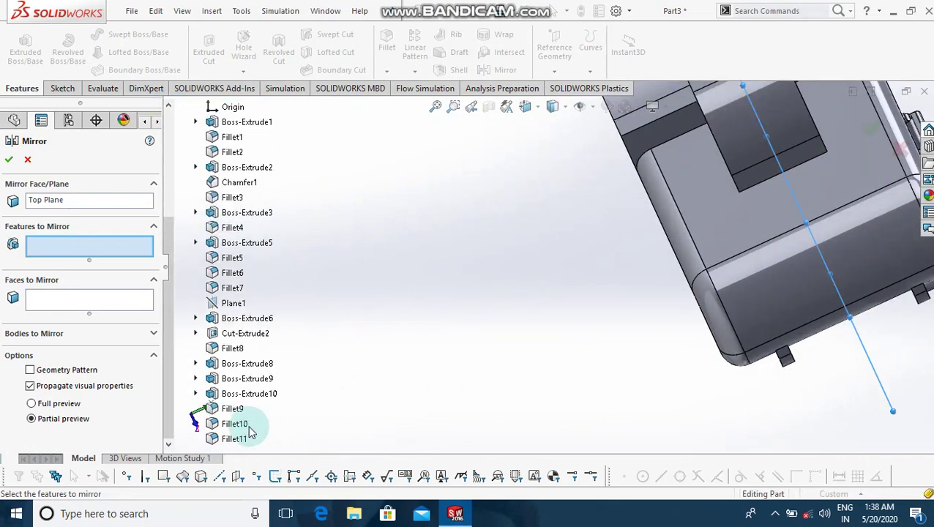
Mirror Fillet11, Fillet10, Fillet9, Boss-Extrude10, Boss-Extrude9 and Boss-Extrude8 across it.
click(240, 438)
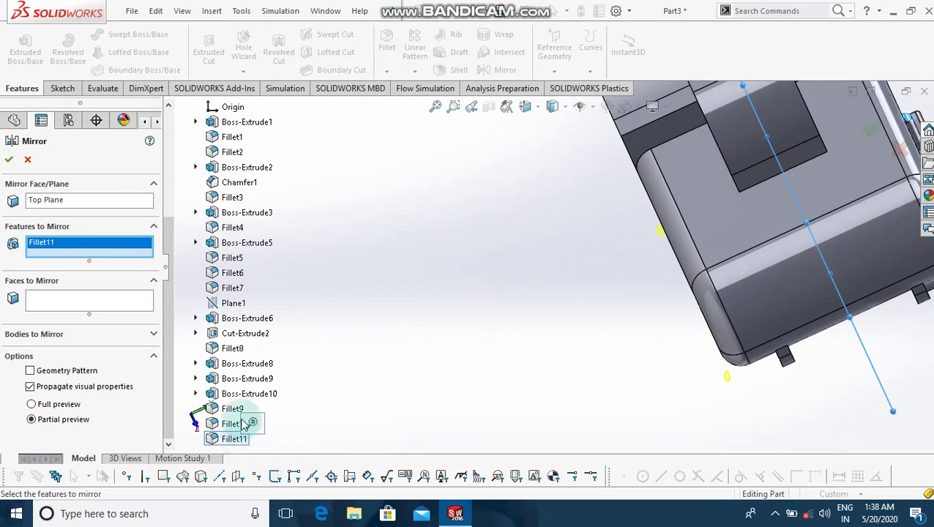
scroll(470, 316, up, 2)
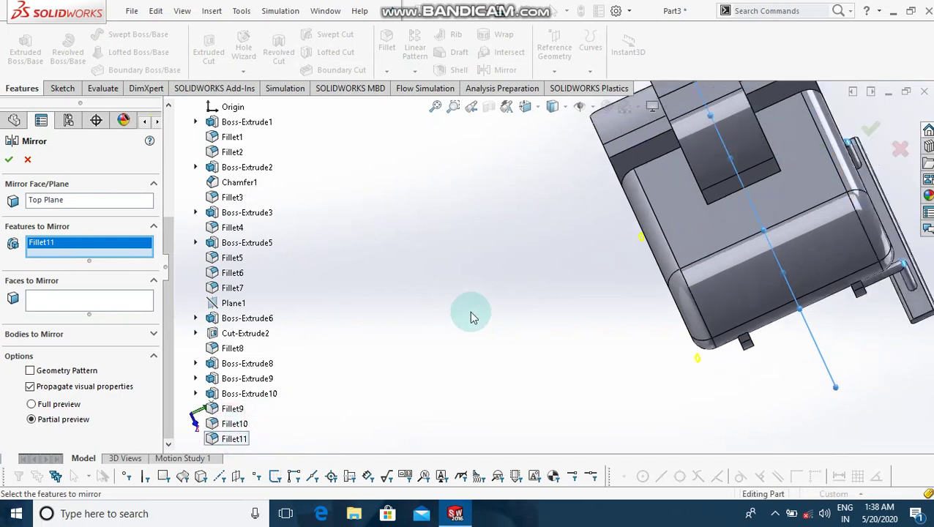
scroll(470, 317, up, 2)
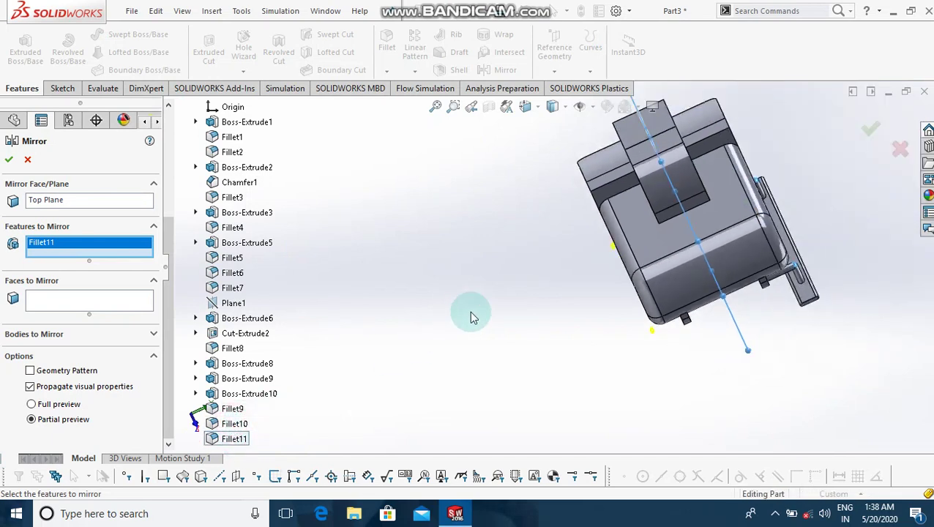
click(234, 423)
click(228, 410)
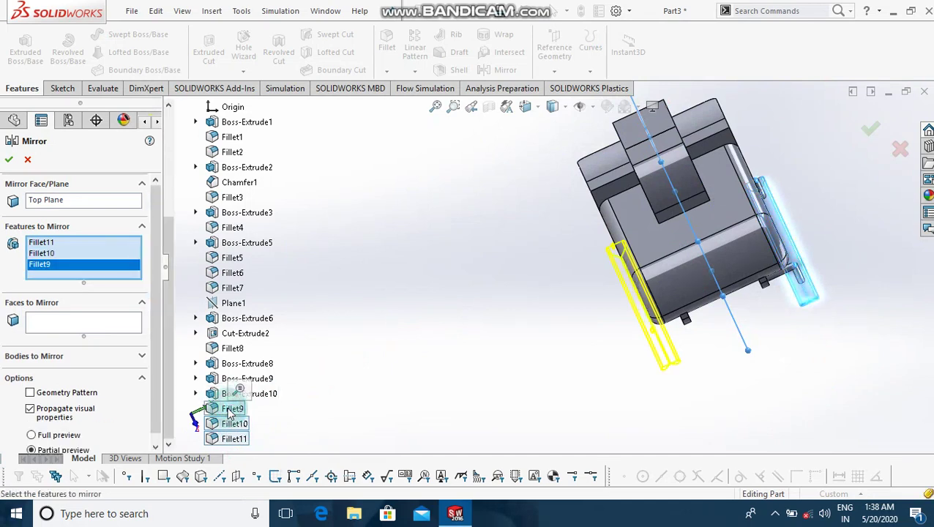
click(222, 393)
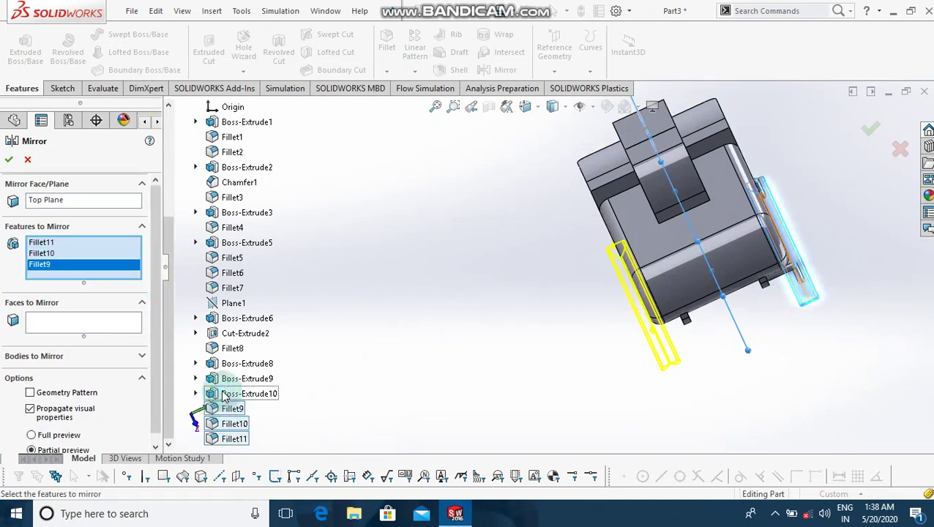
click(271, 377)
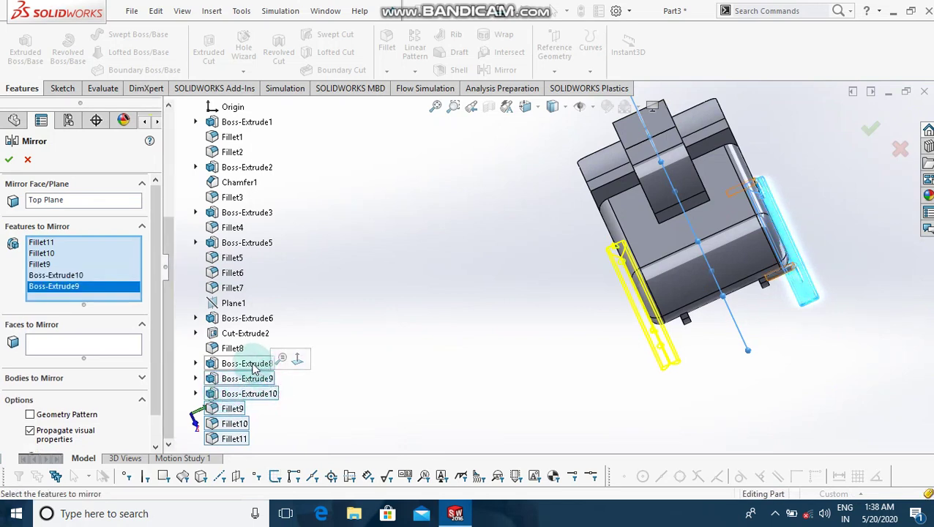
click(254, 370)
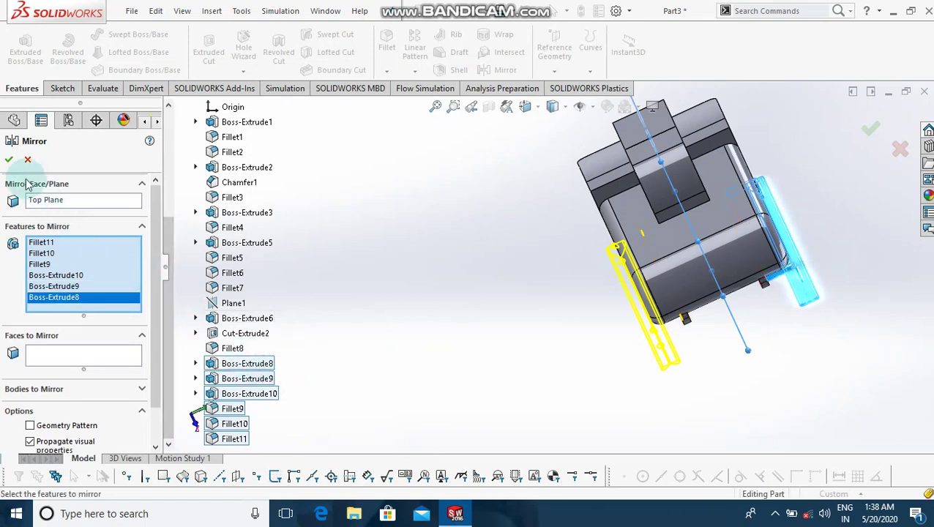
click(10, 159)
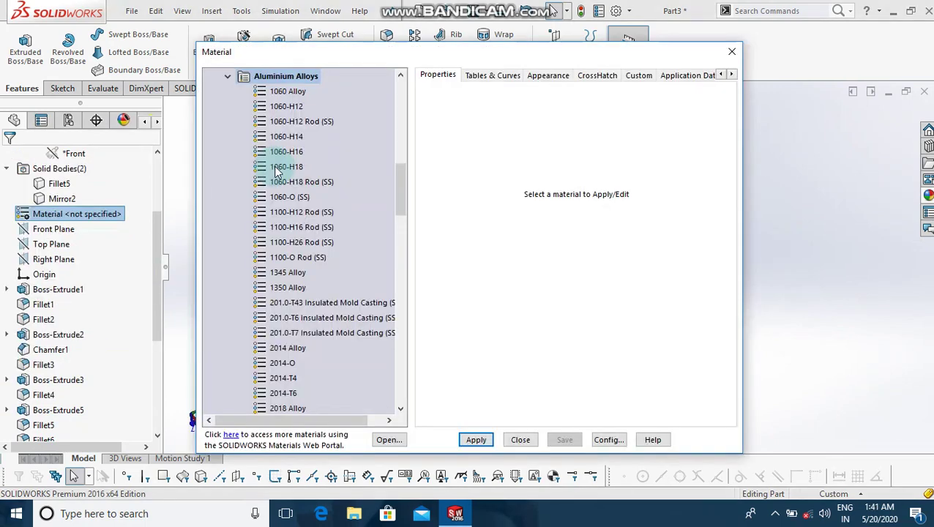
Assign 1060-H18 aluminium as the part material.
click(285, 167)
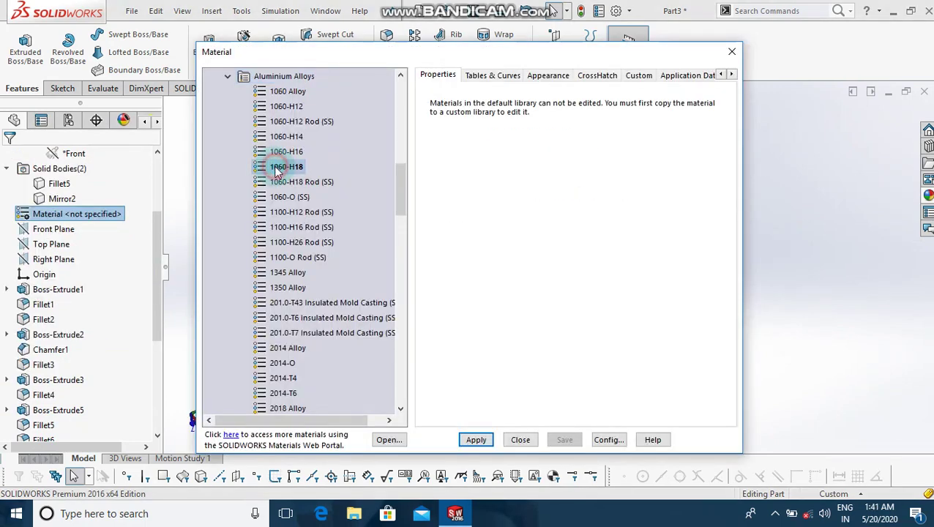
click(476, 440)
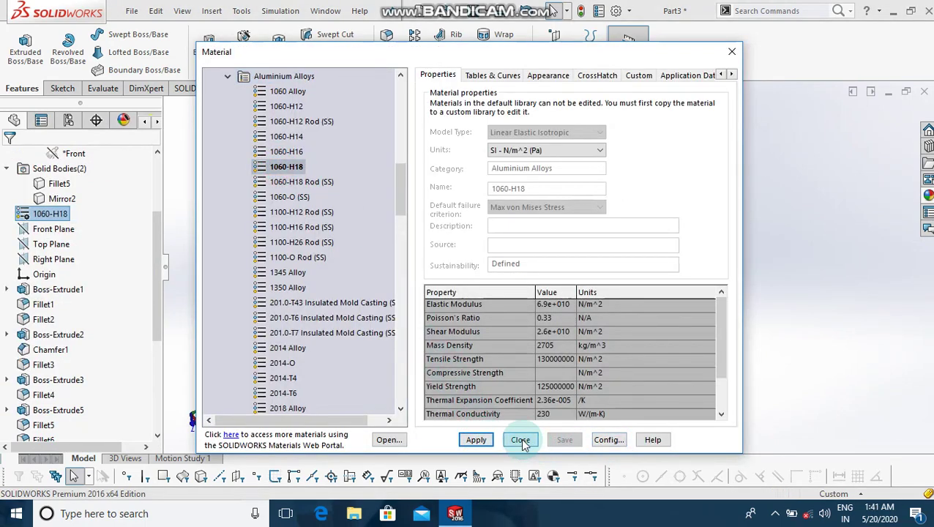
click(521, 440)
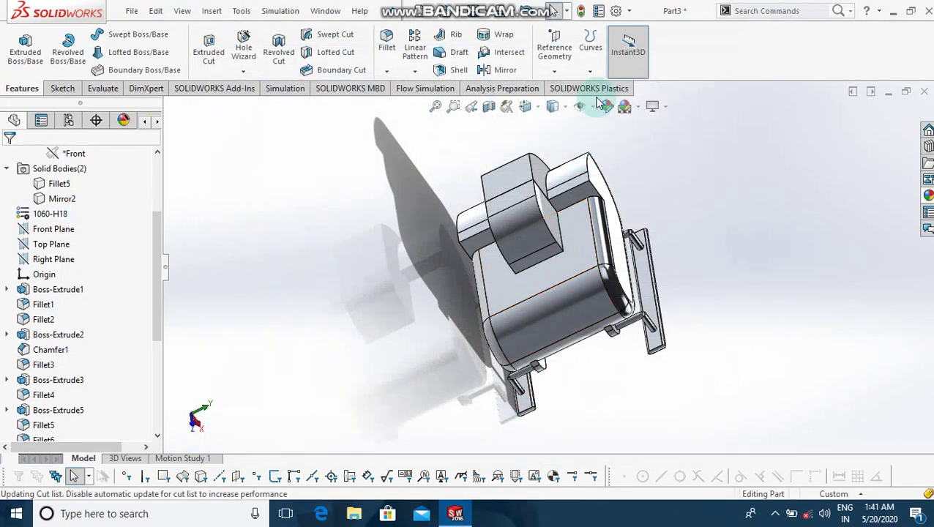
Replace the satin finish aluminum appearance with red on the whole part.
click(606, 108)
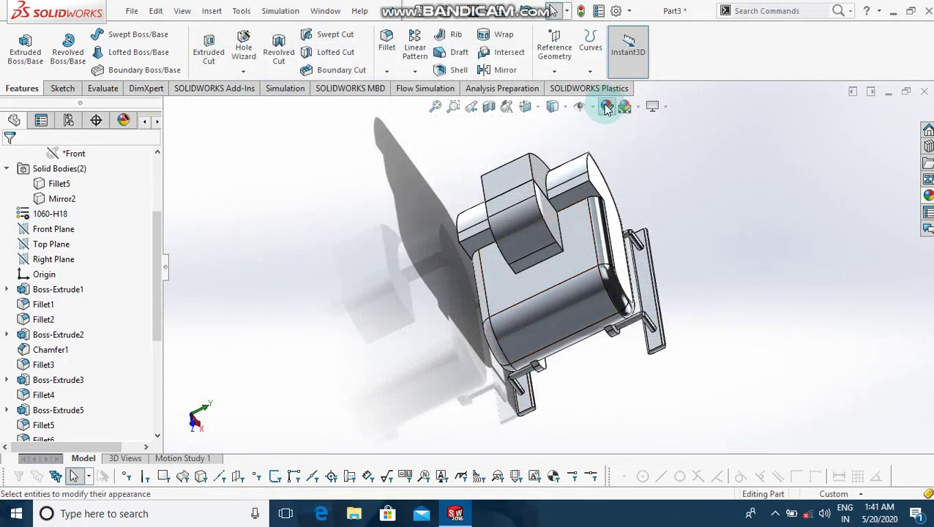
click(559, 237)
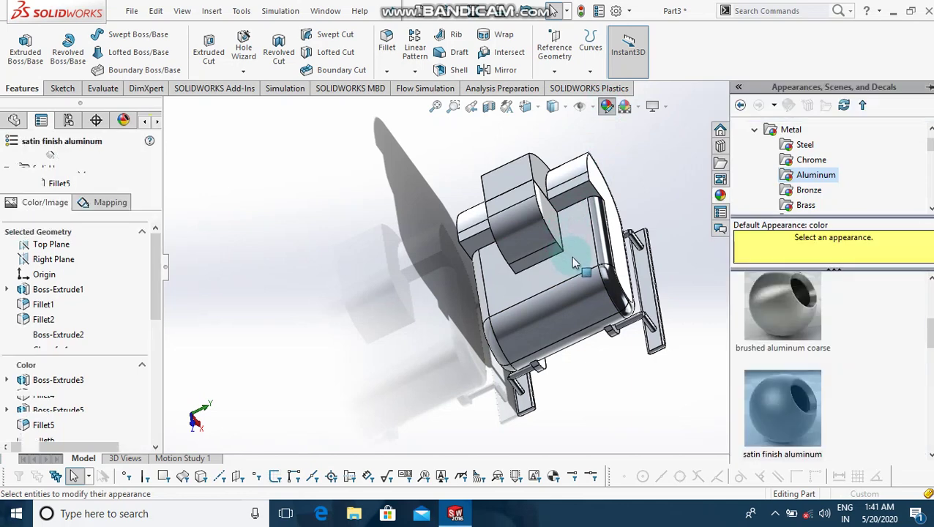
scroll(154, 309, down, 3)
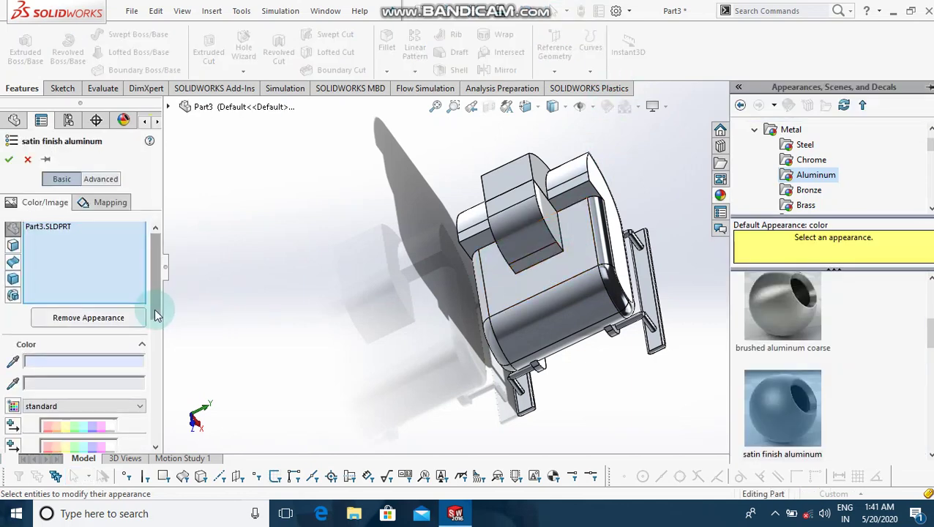
click(514, 308)
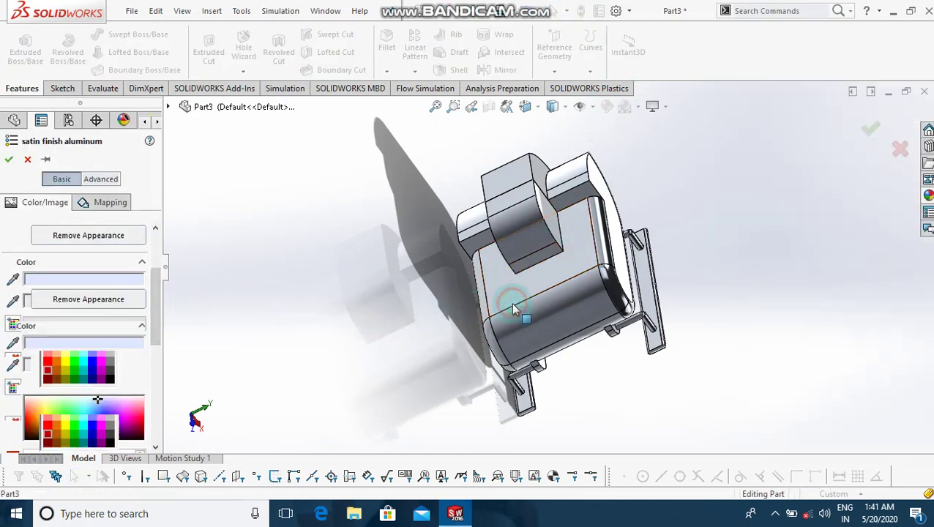
click(518, 313)
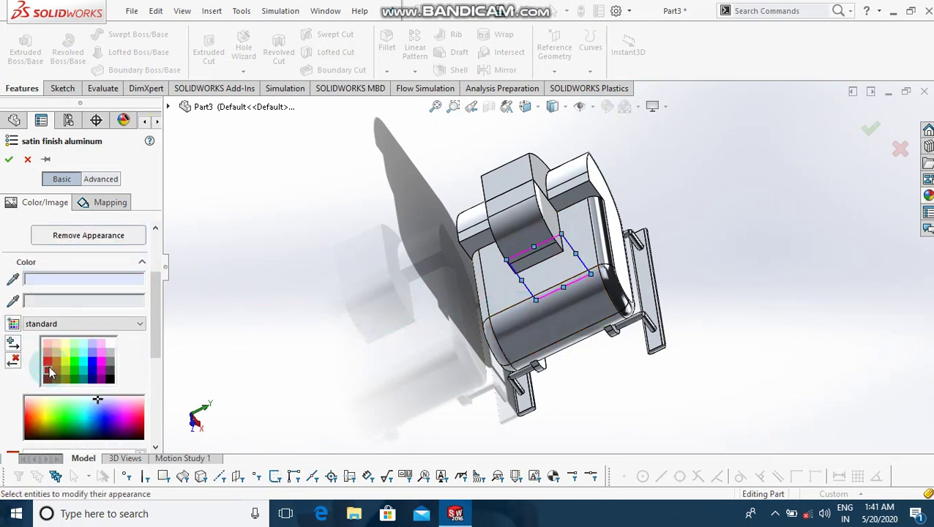
click(48, 372)
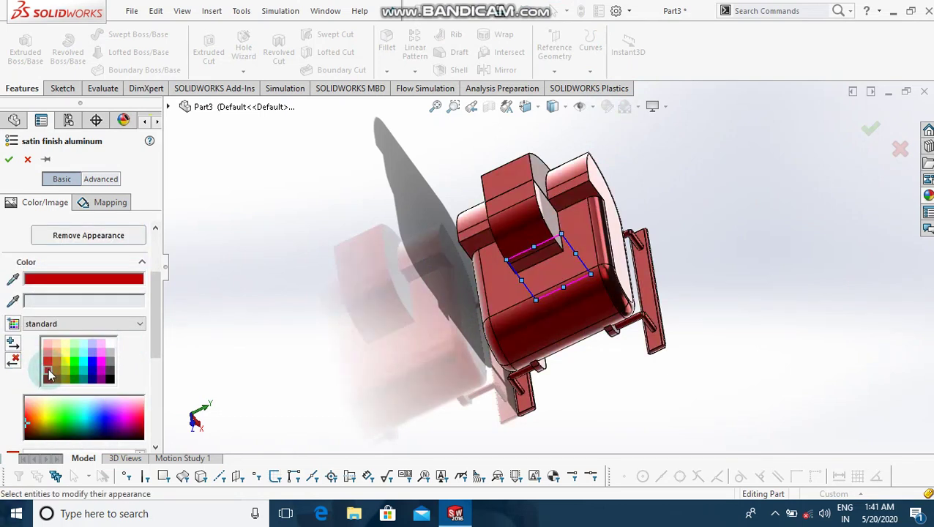
click(8, 160)
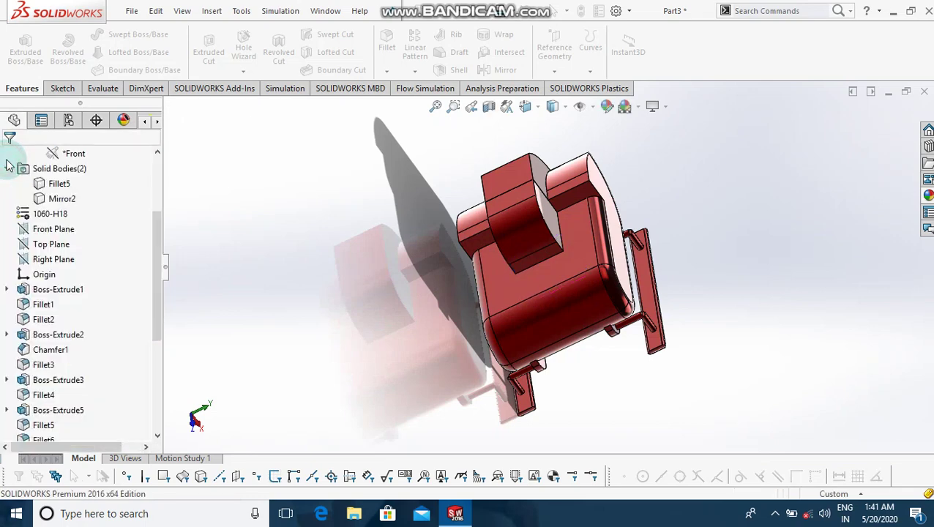
middle_drag(349, 330, 351, 338)
key(Left)
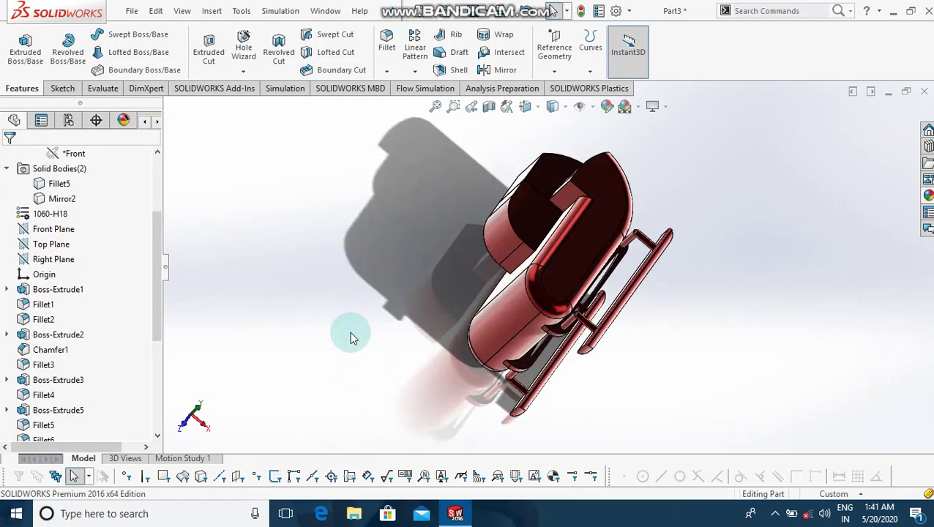
key(Left)
key(Left)
key(Left)
key(Left)
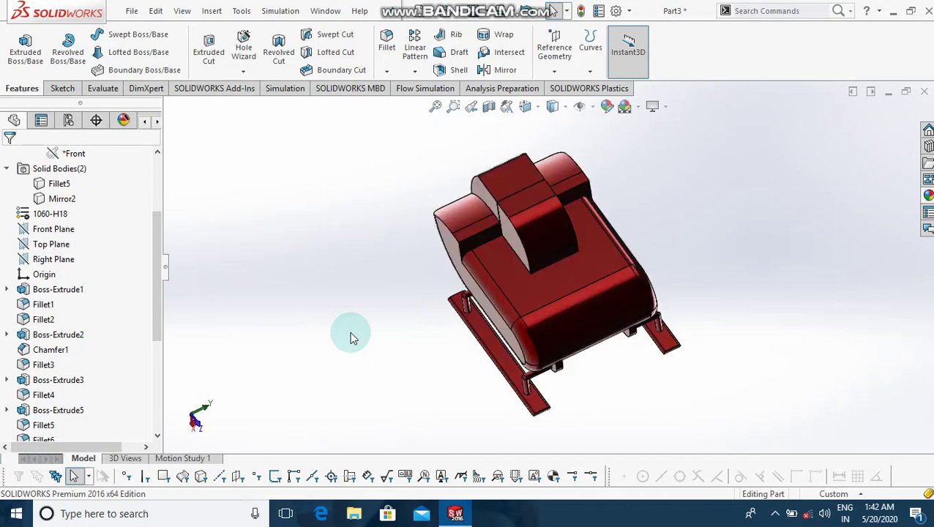
key(Left)
Select the canopy block's Boss-Extrude5 face to bring up its Appearances toolbar.
click(531, 234)
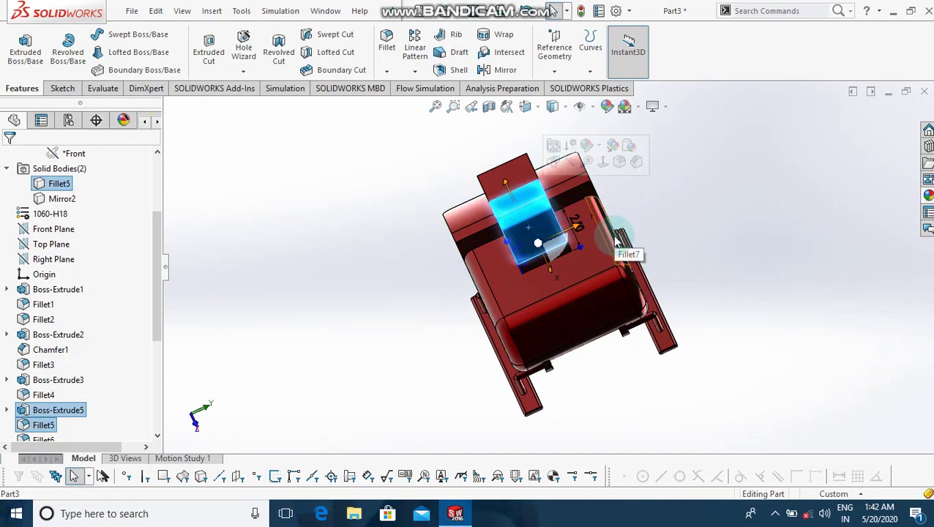
key(Left)
key(Left)
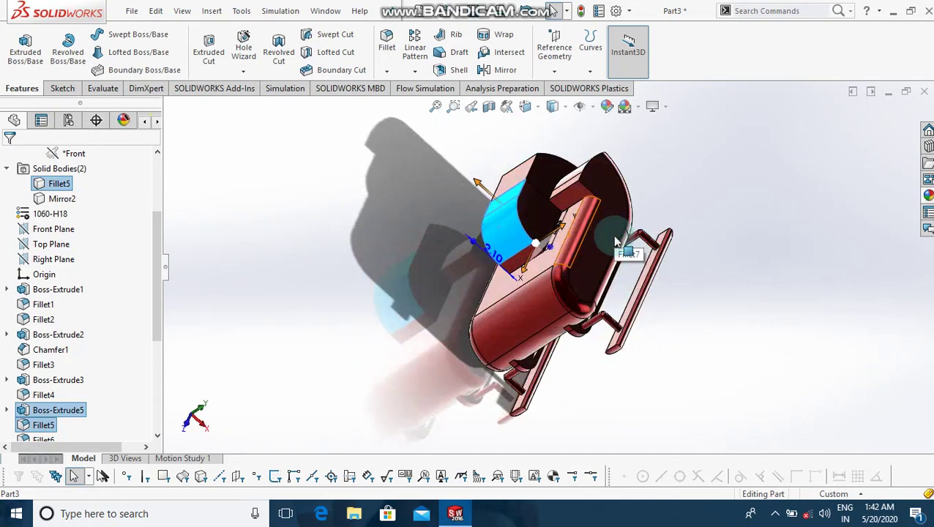
click(542, 221)
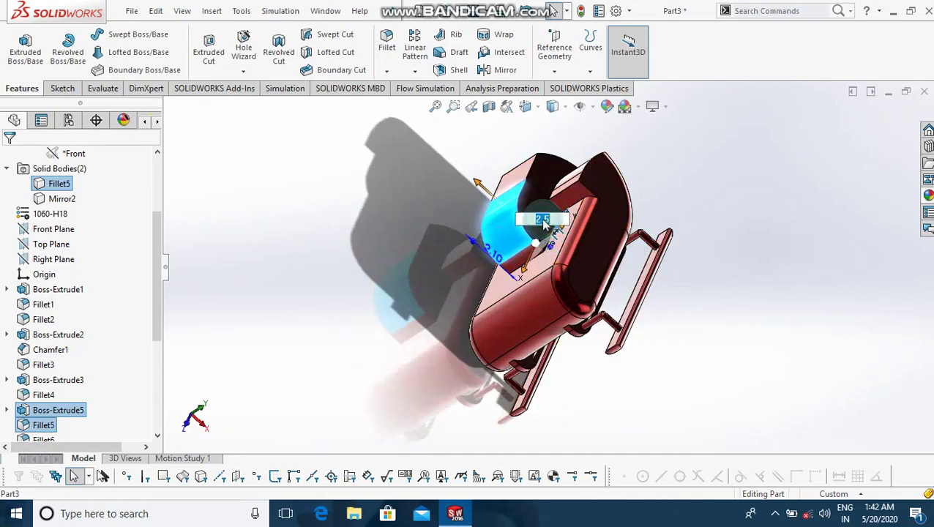
click(444, 219)
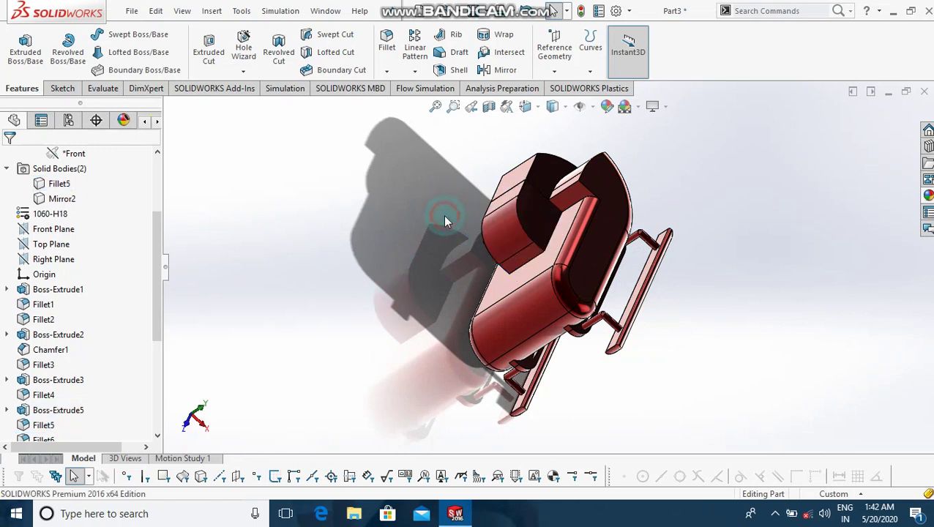
click(501, 220)
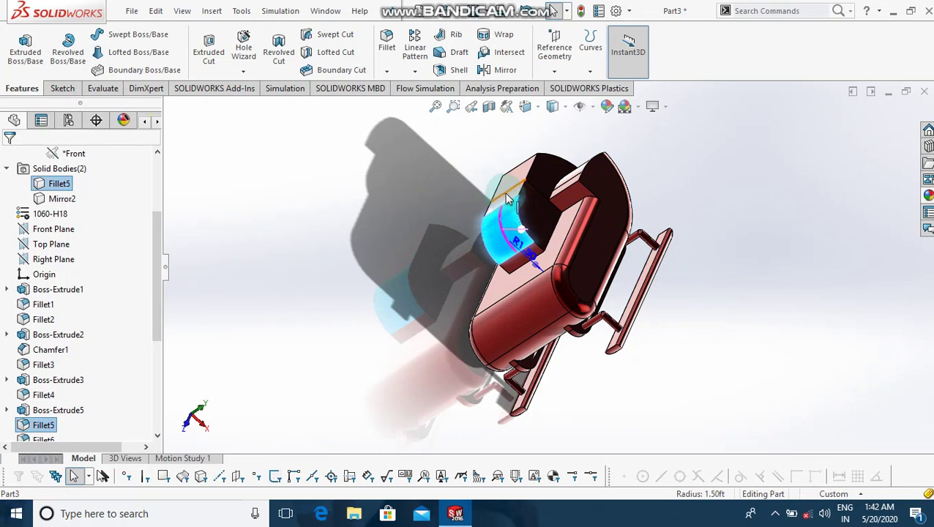
click(507, 203)
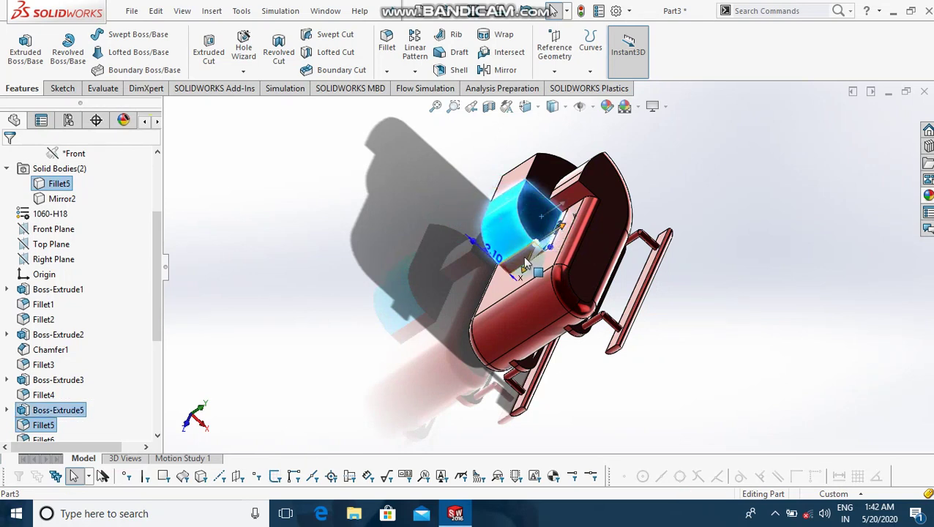
key(Left)
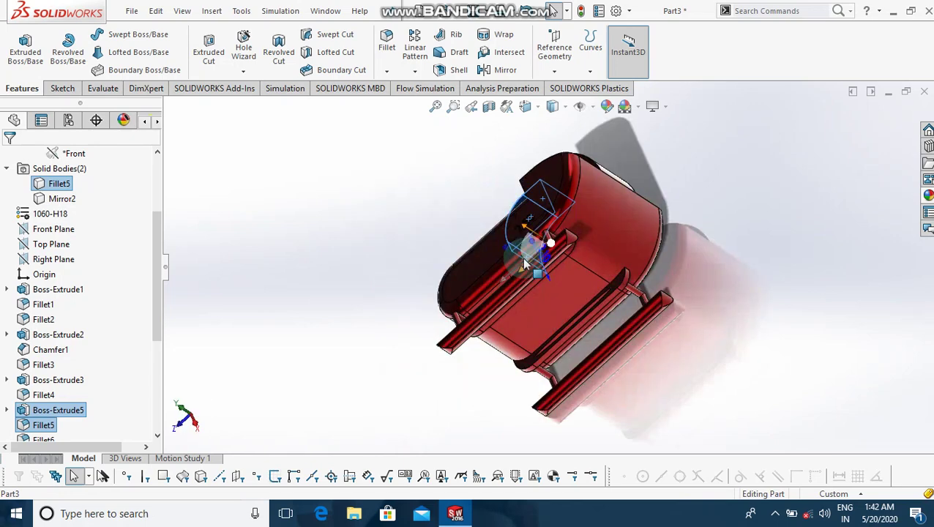
key(Left)
key(Left)
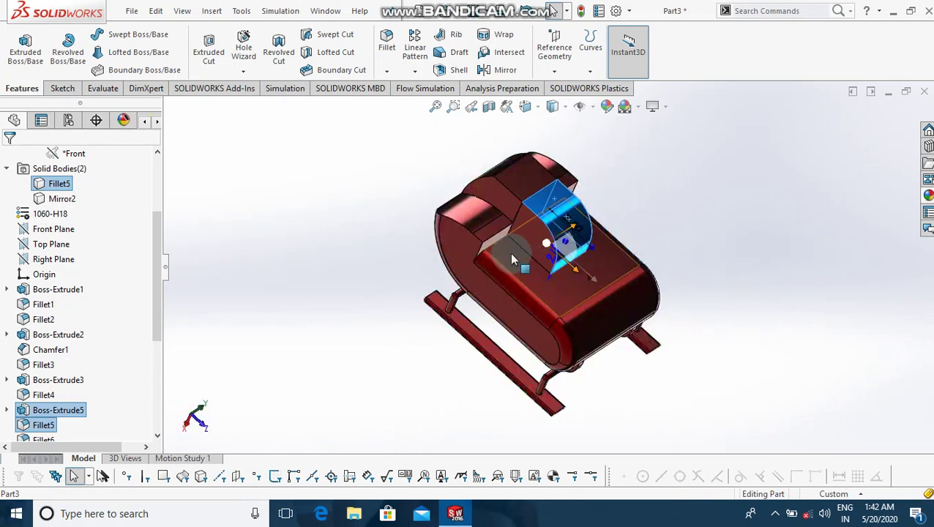
click(523, 241)
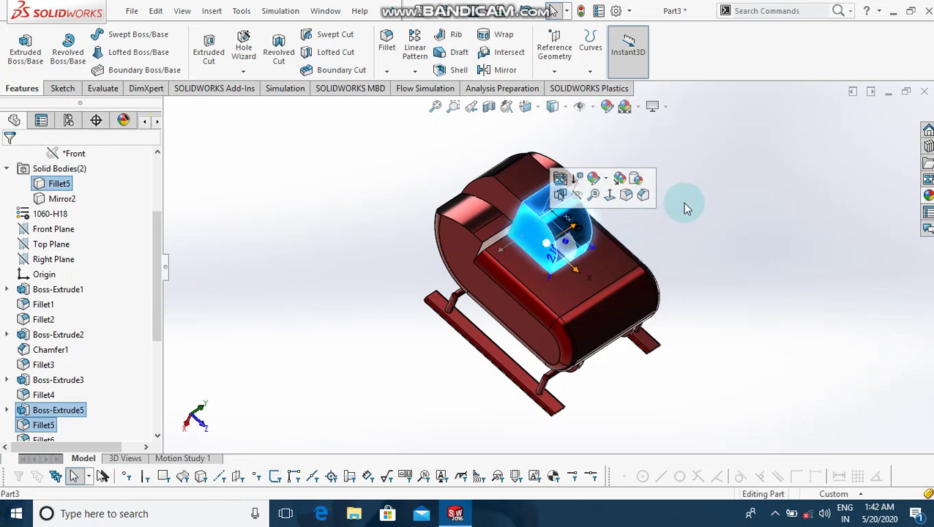
Target the canopy body for a new appearance.
click(603, 182)
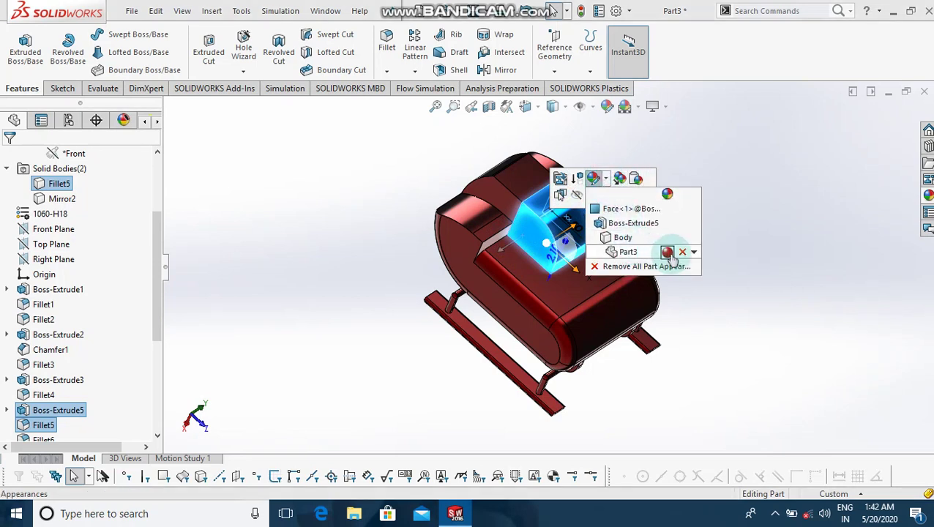
click(640, 239)
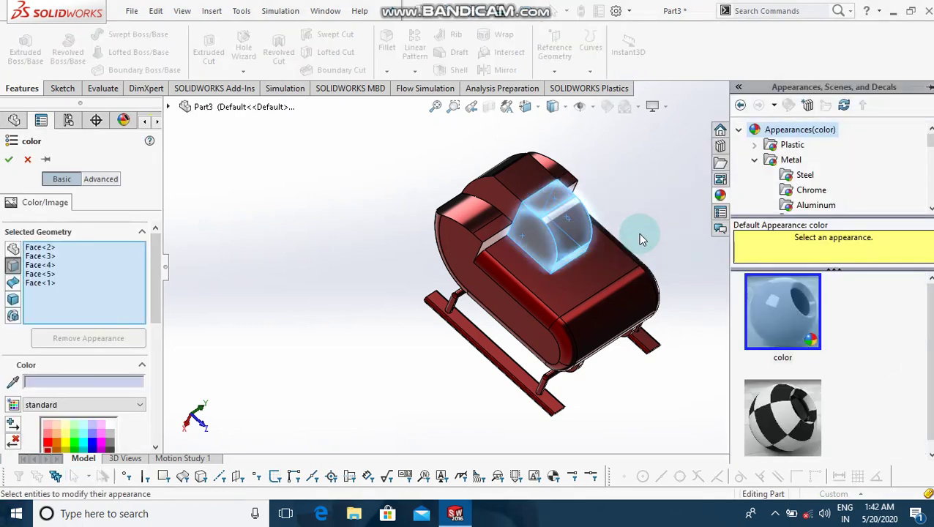
scroll(825, 174, down, 3)
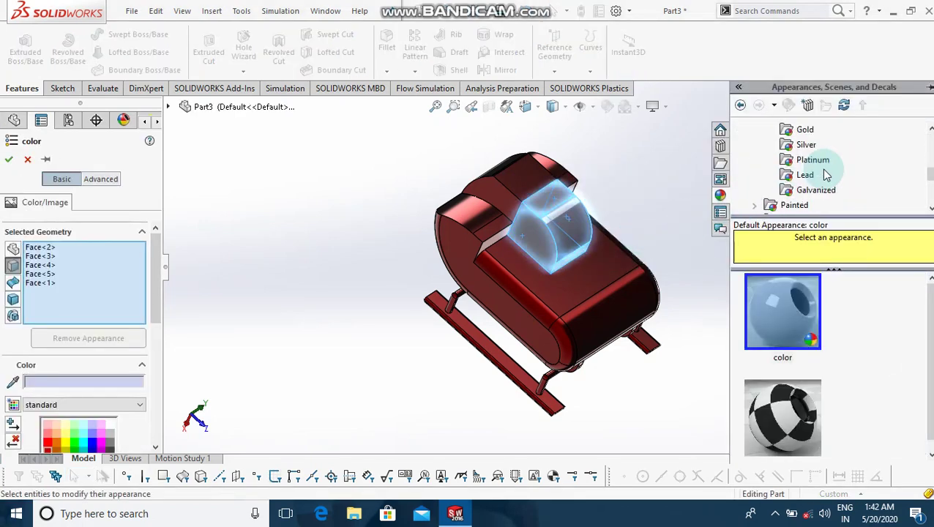
scroll(825, 174, down, 5)
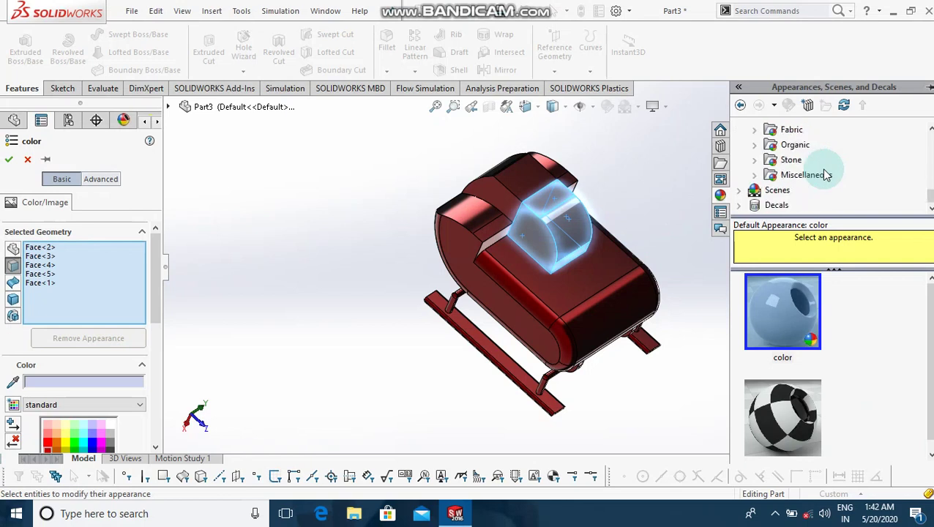
scroll(825, 174, up, 2)
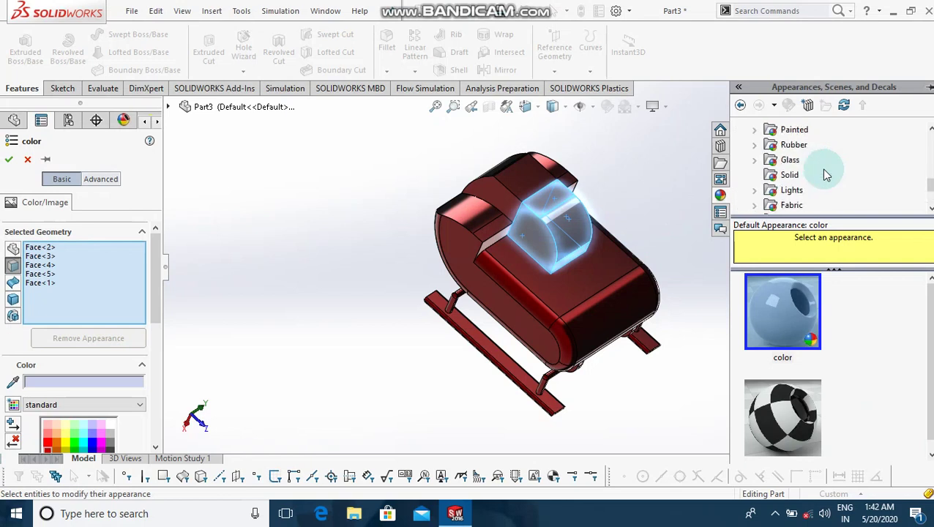
Apply the Glass > Gloss clear glass appearance to the canopy.
click(768, 164)
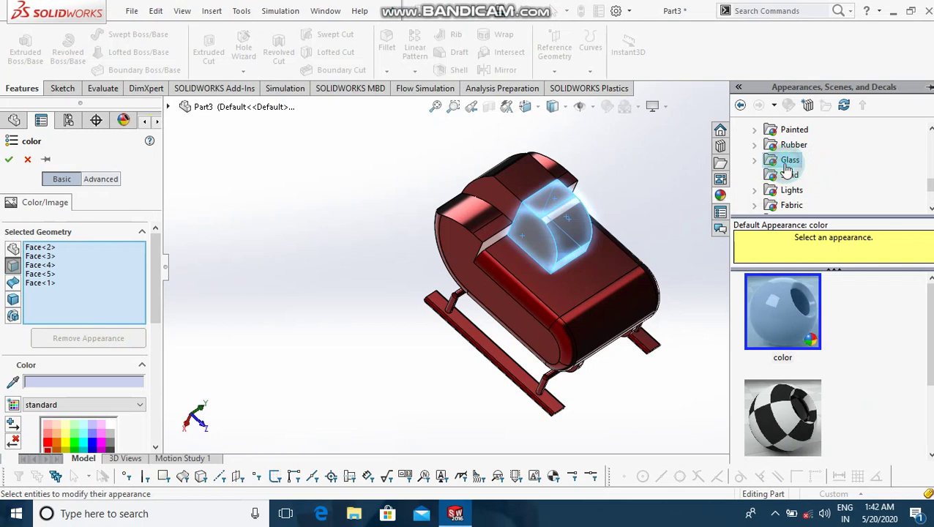
double_click(766, 165)
double_click(765, 165)
double_click(766, 166)
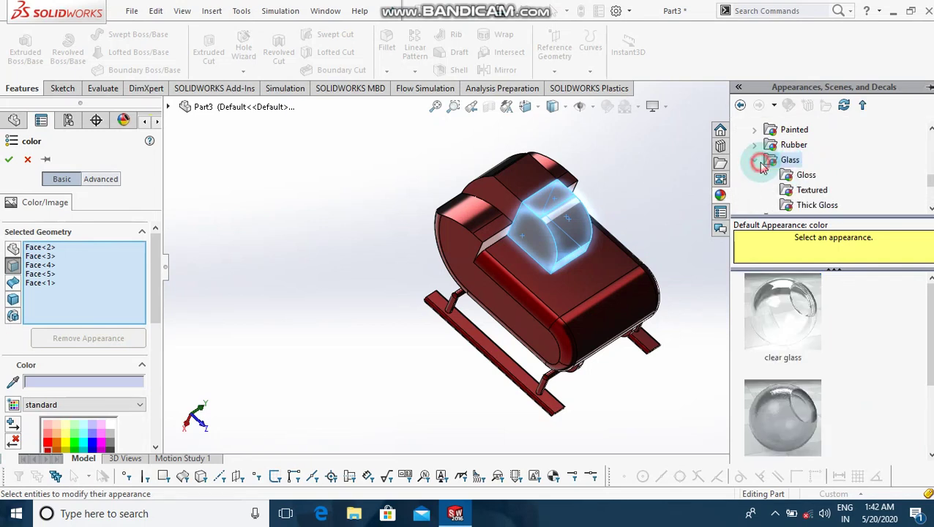
click(796, 176)
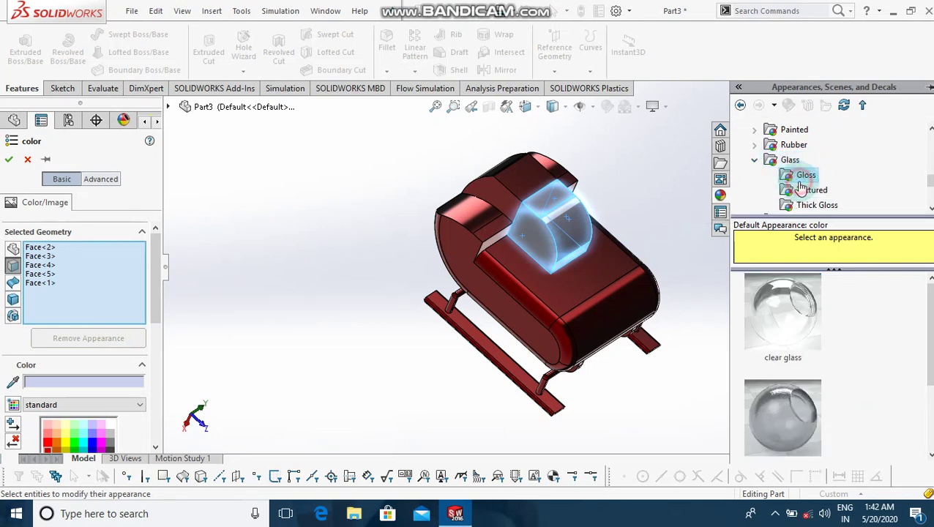
click(799, 306)
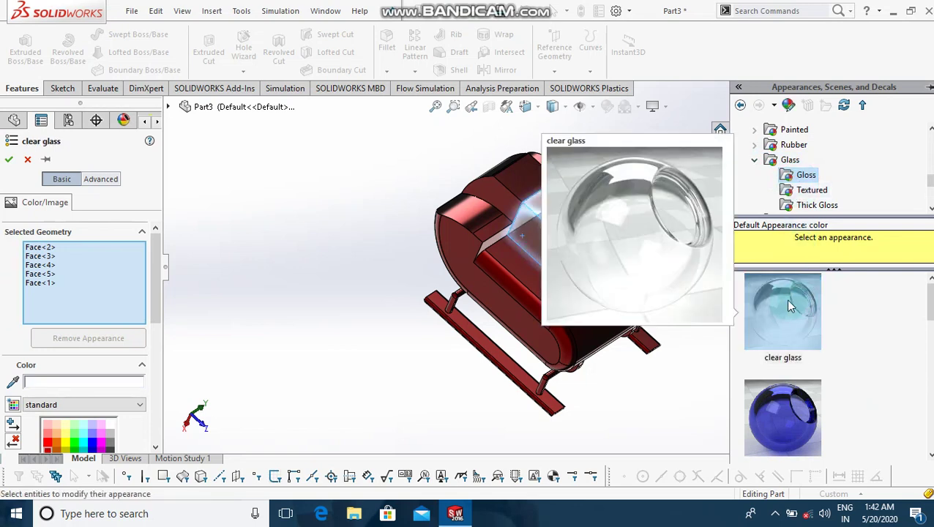
click(761, 329)
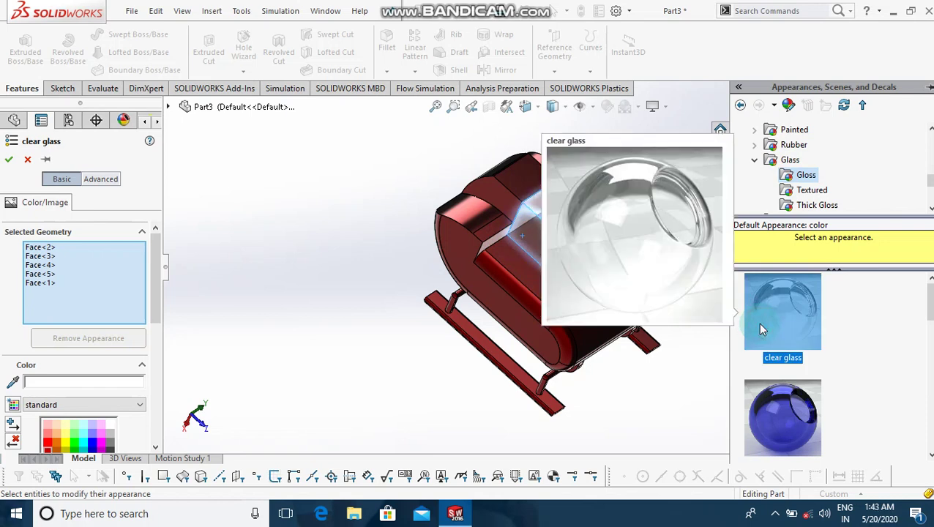
drag(758, 328, 553, 233)
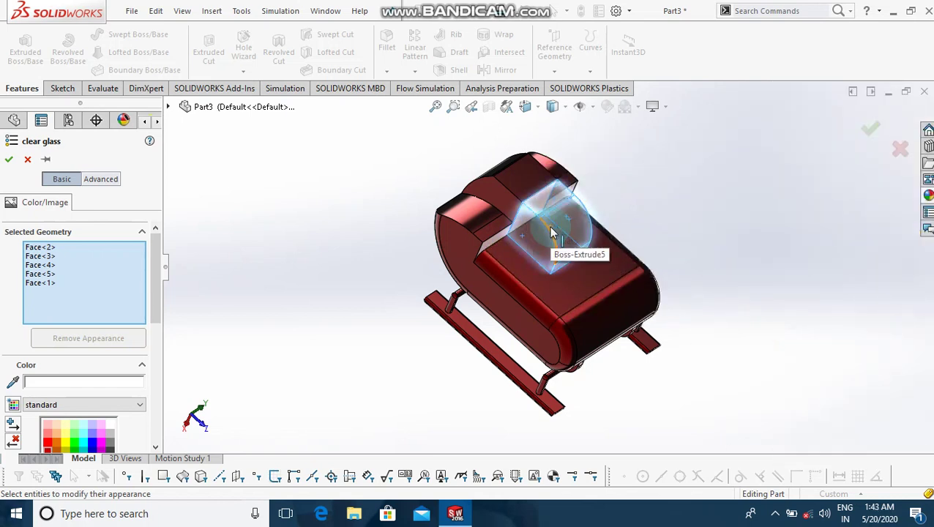
click(9, 163)
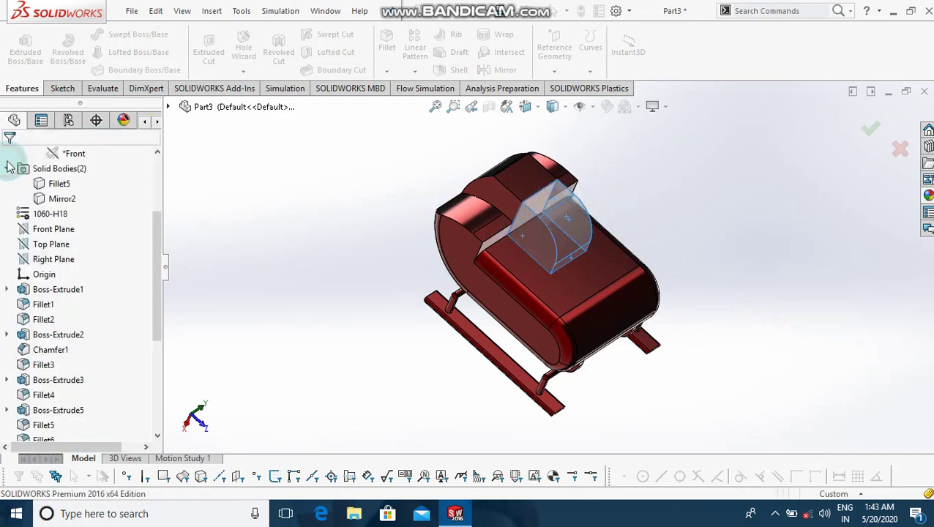
Create Plane4 offset 5.00 ft from Front Plane, flipped to the model's far side.
middle_drag(417, 290, 419, 292)
click(419, 291)
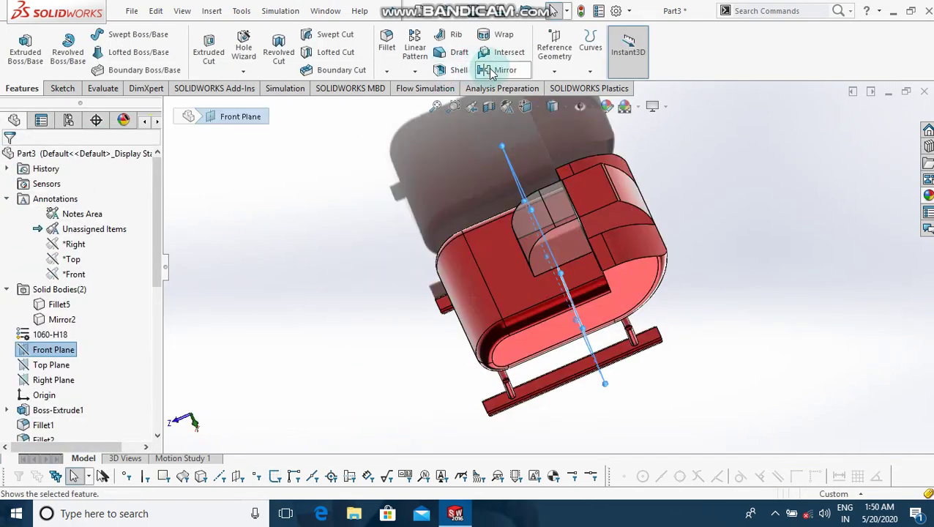
click(554, 50)
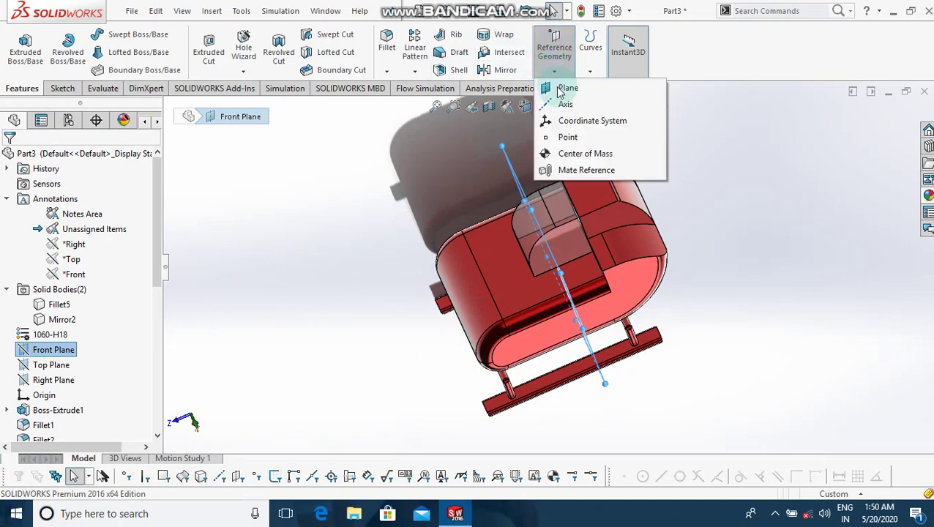
click(561, 89)
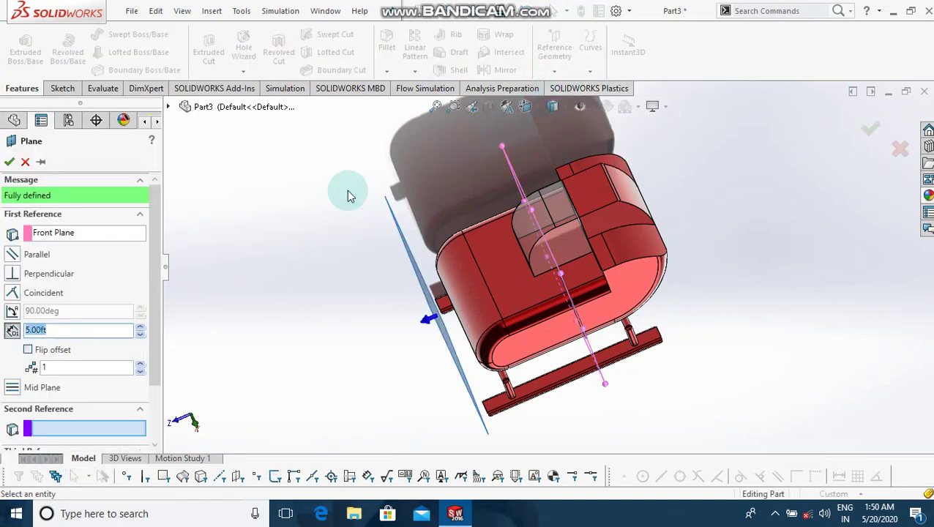
click(27, 351)
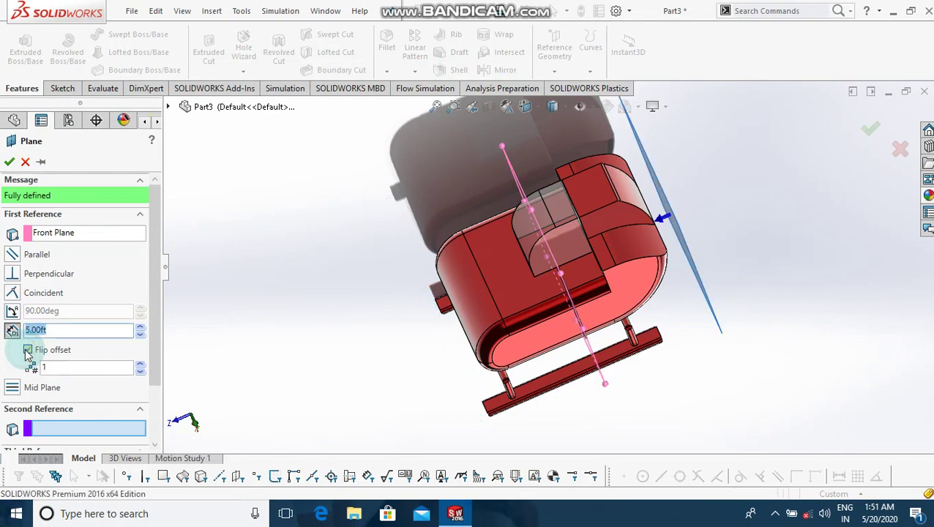
click(8, 162)
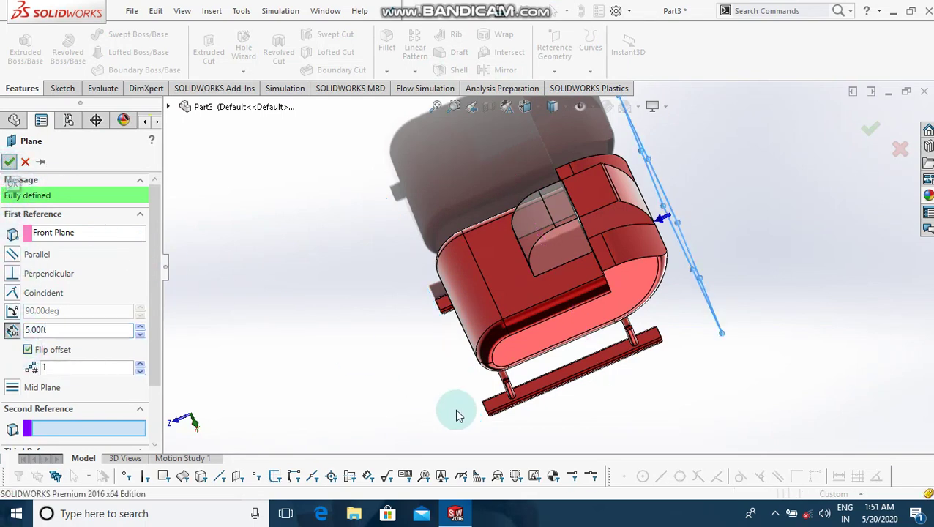
key(Left)
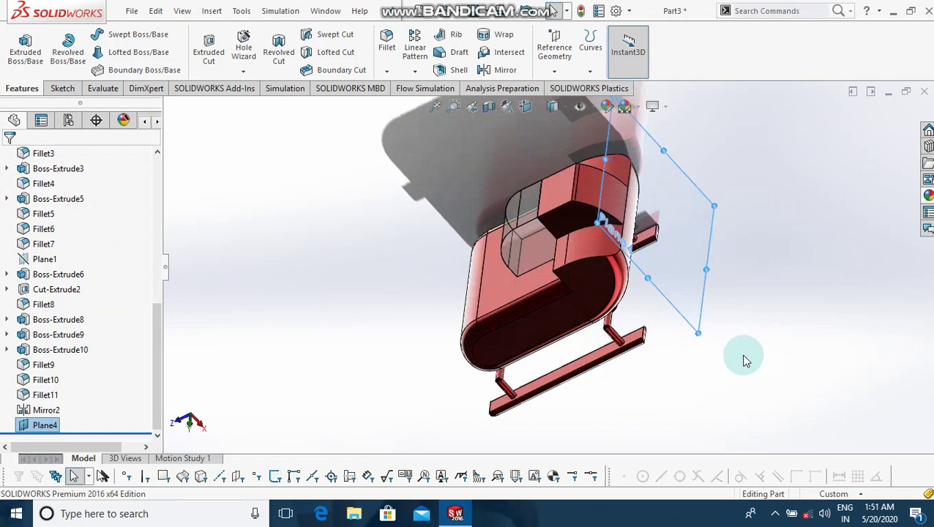
click(698, 324)
Sketch a 0.85 ft diameter circle centred on the origin on Plane4.
click(741, 274)
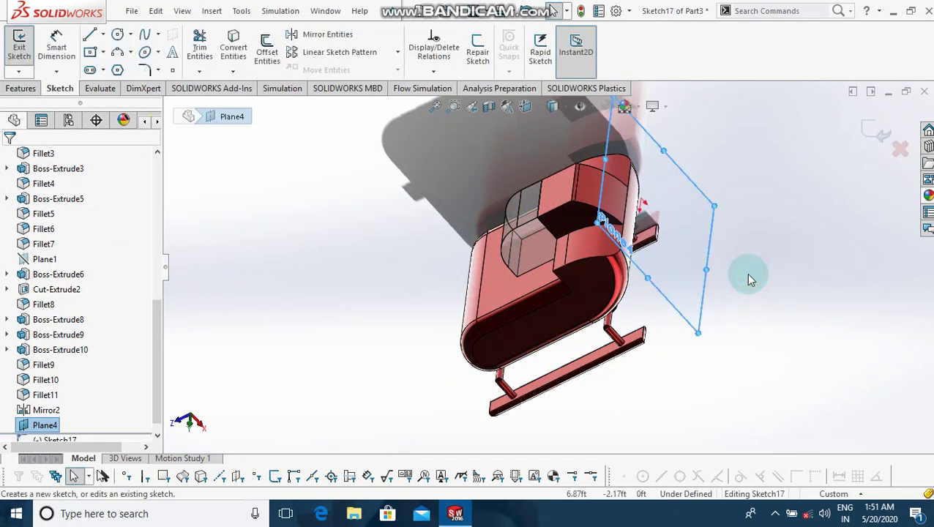
key(c)
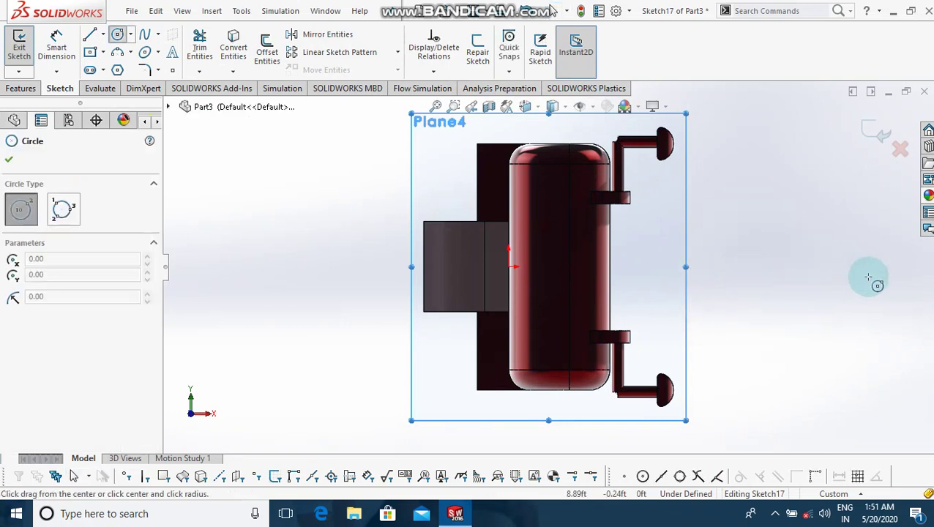
click(510, 268)
click(527, 270)
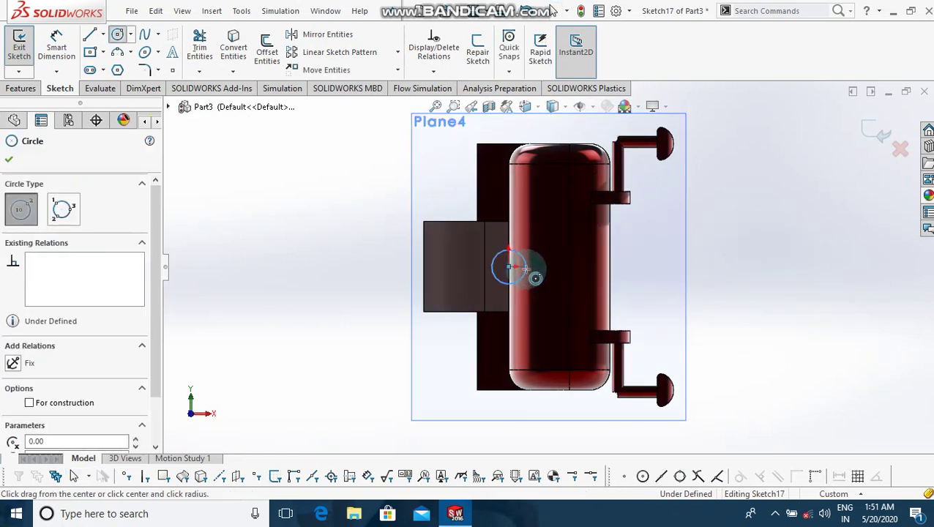
click(56, 46)
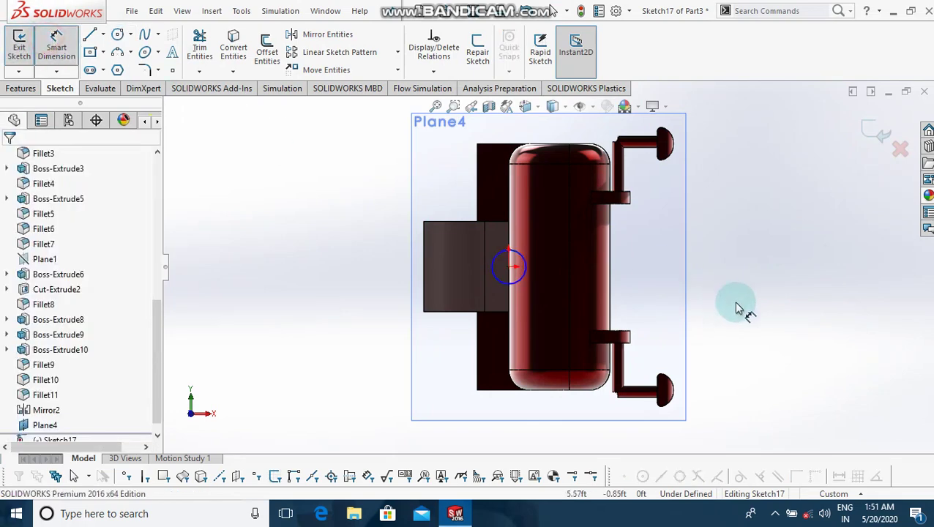
click(524, 275)
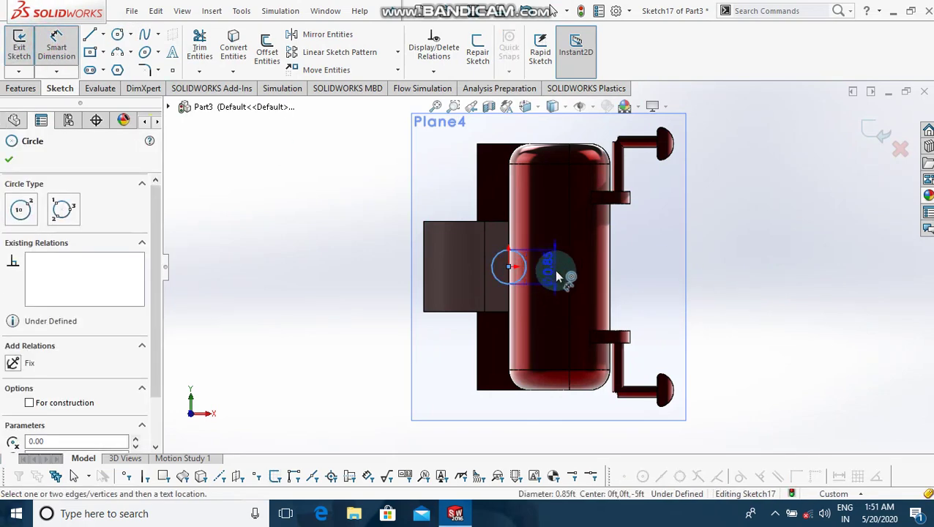
key(Escape)
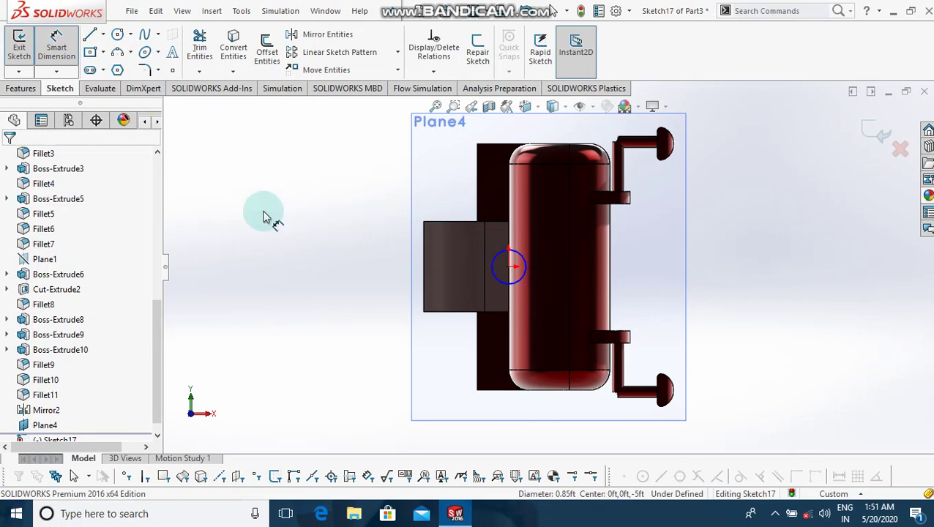
click(22, 89)
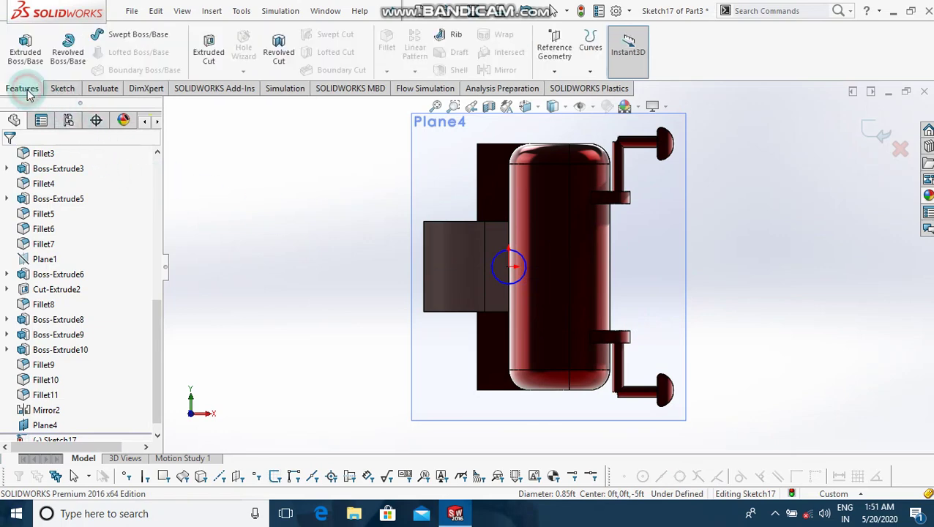
Extrude the circle Up To Next toward the body and 9.75 ft (18.25-8.5) the other way.
click(25, 47)
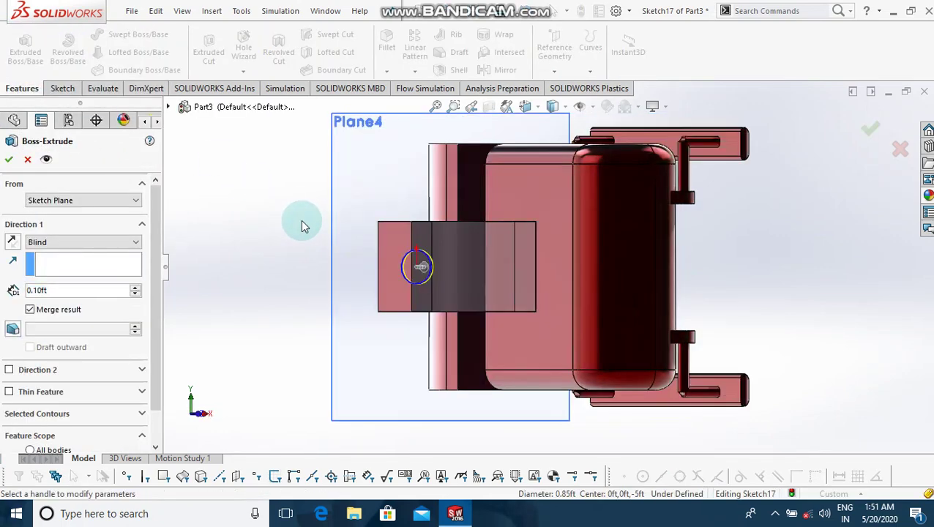
click(121, 242)
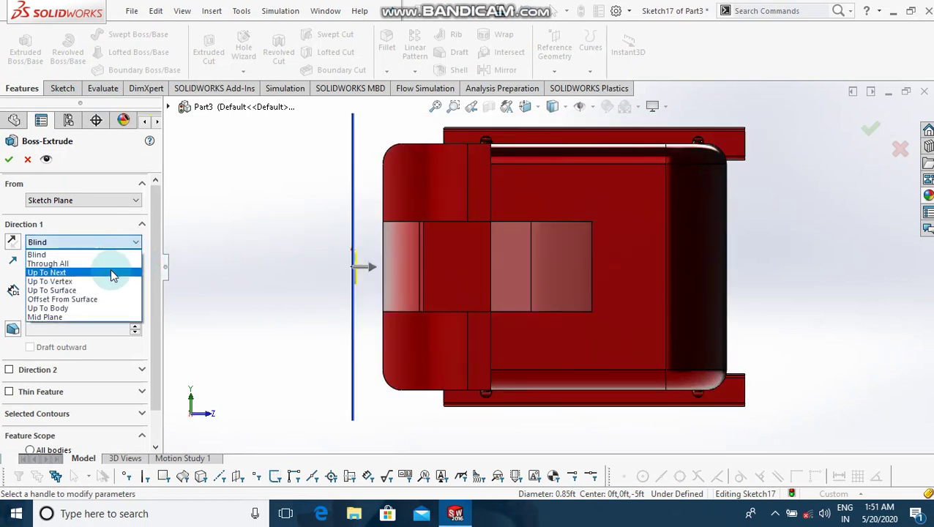
click(110, 270)
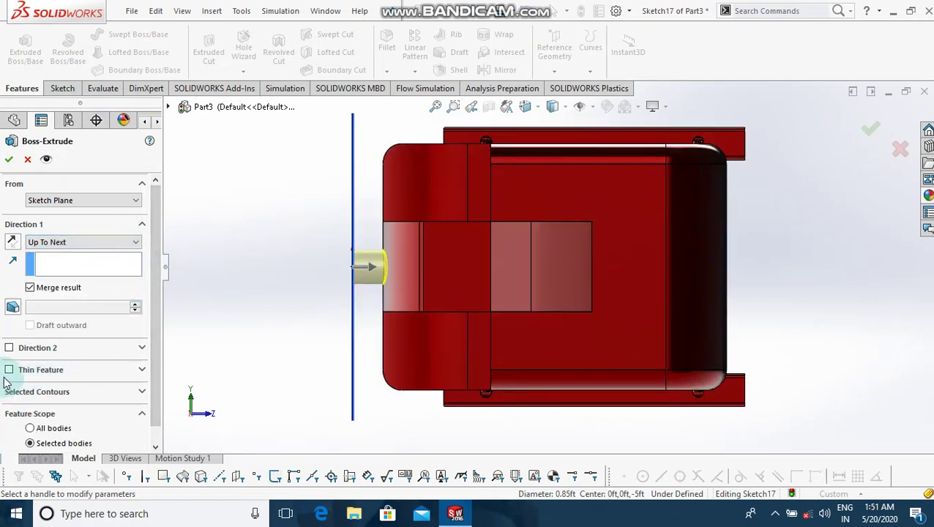
click(9, 347)
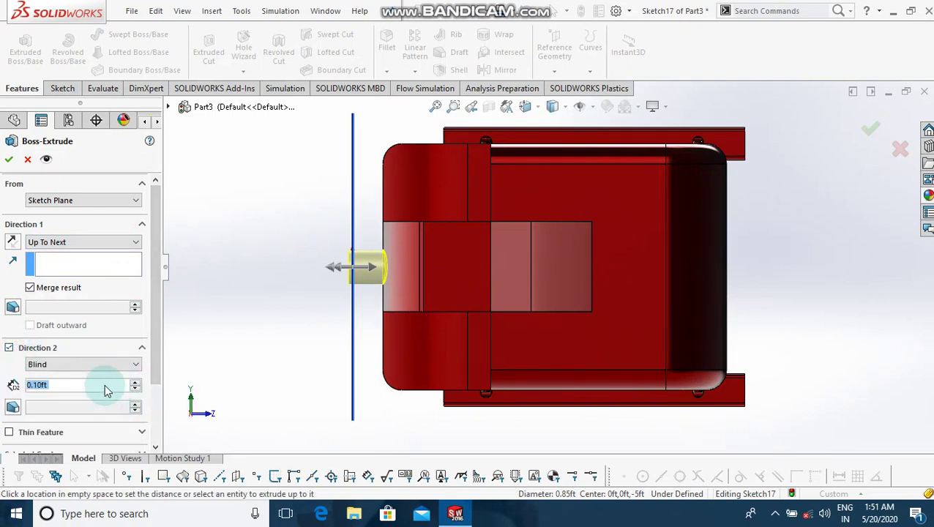
text(1)
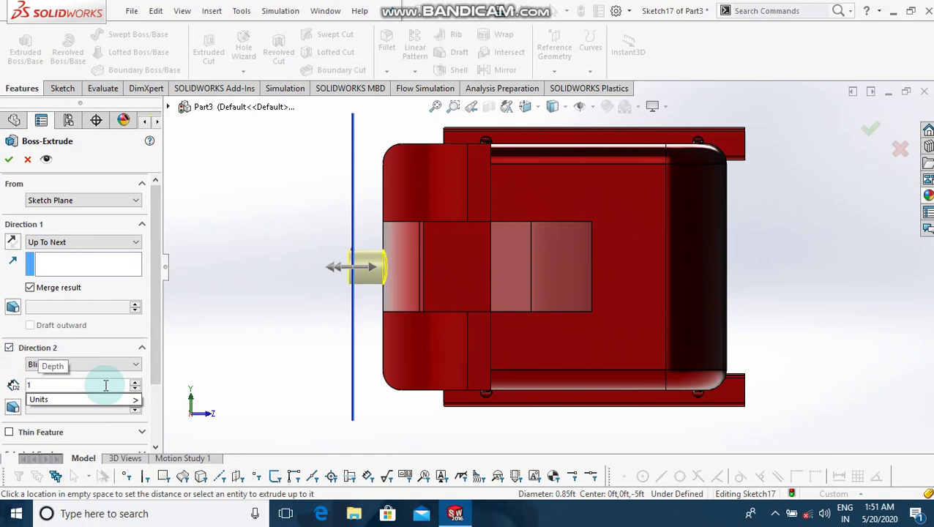
text(8.)
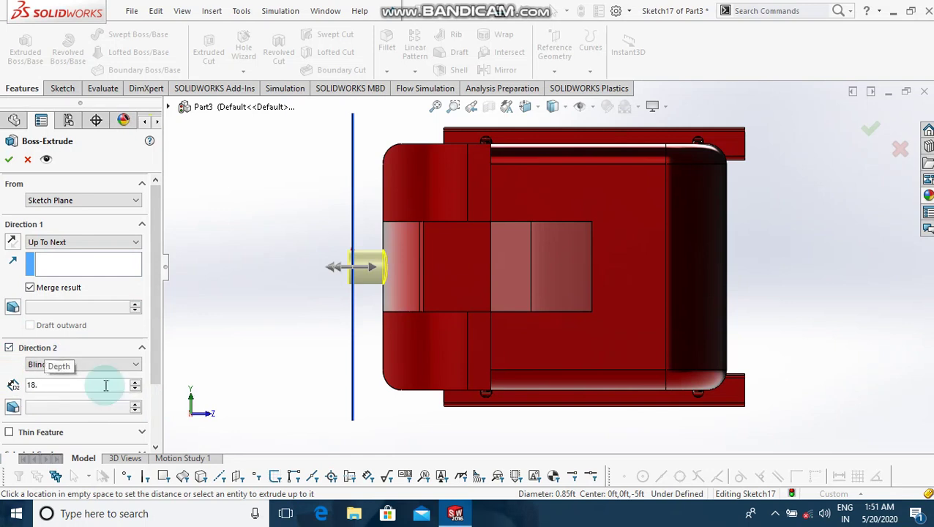
text(25)
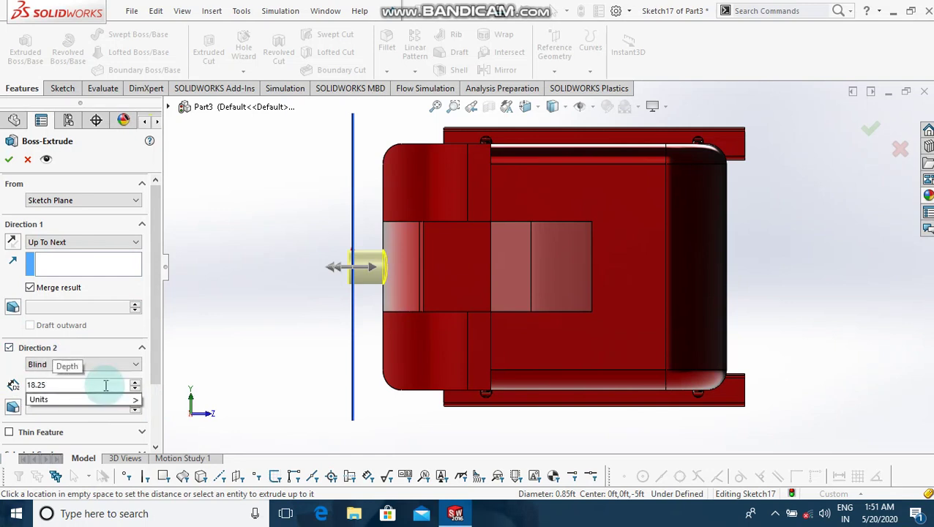
text(-)
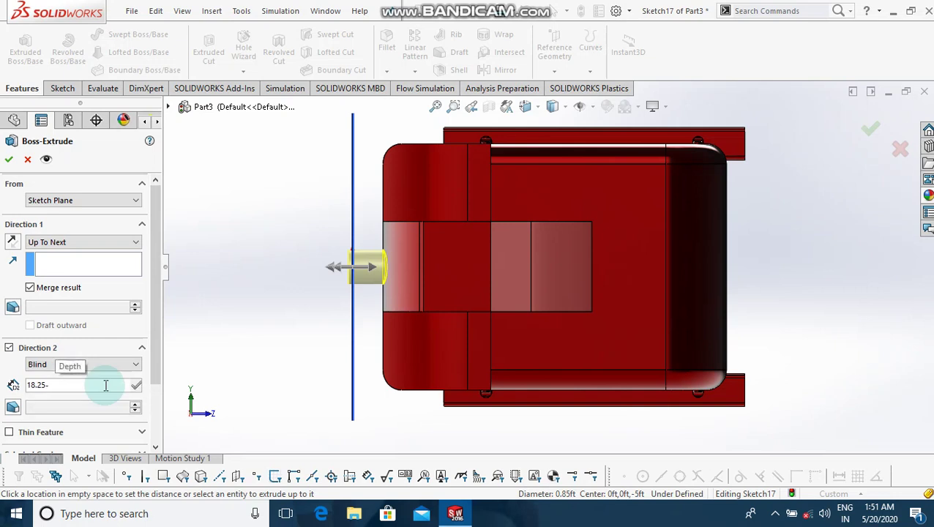
text(8.5)
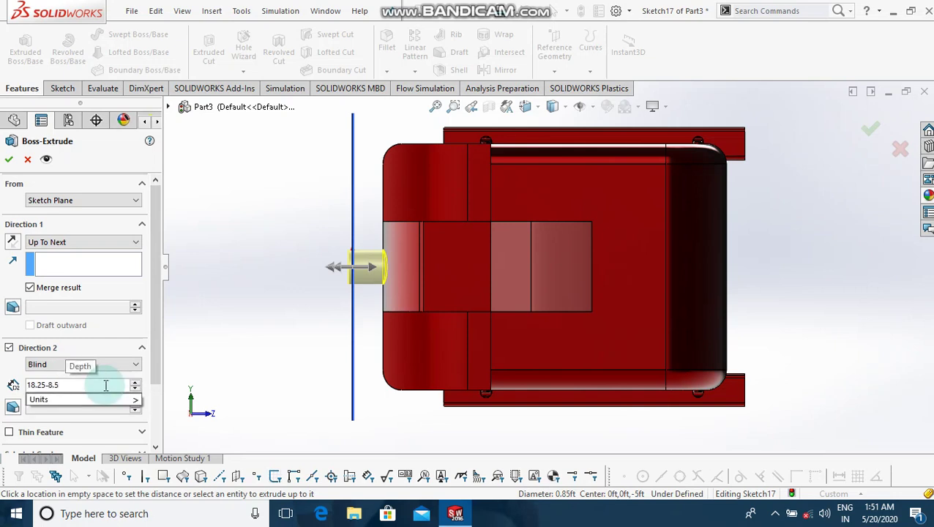
key(Return)
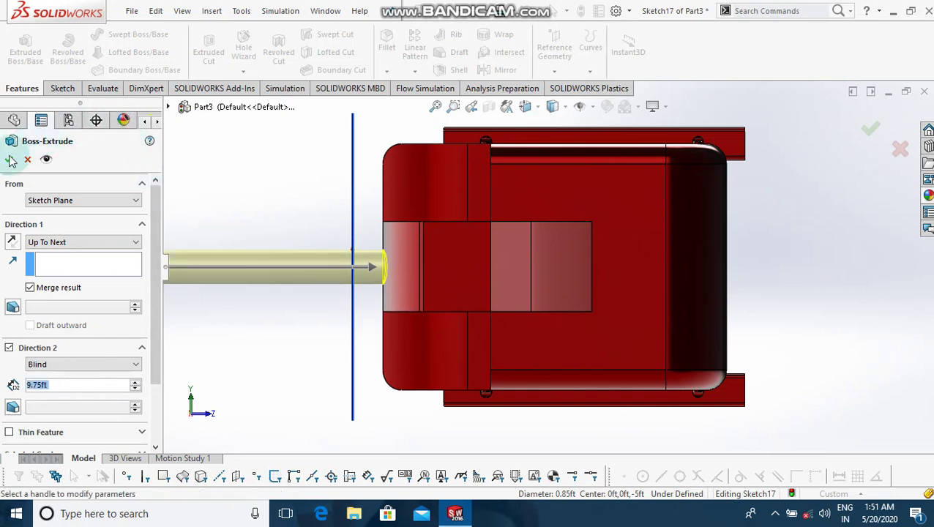
click(5, 161)
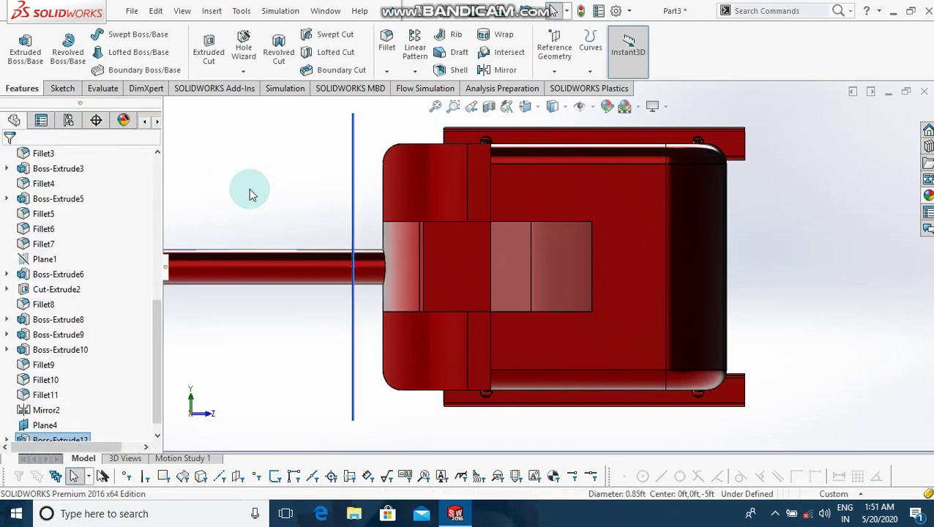
Switch to isometric view, hide Plane4, and start 3DSketch4 for drawing lines.
key(z)
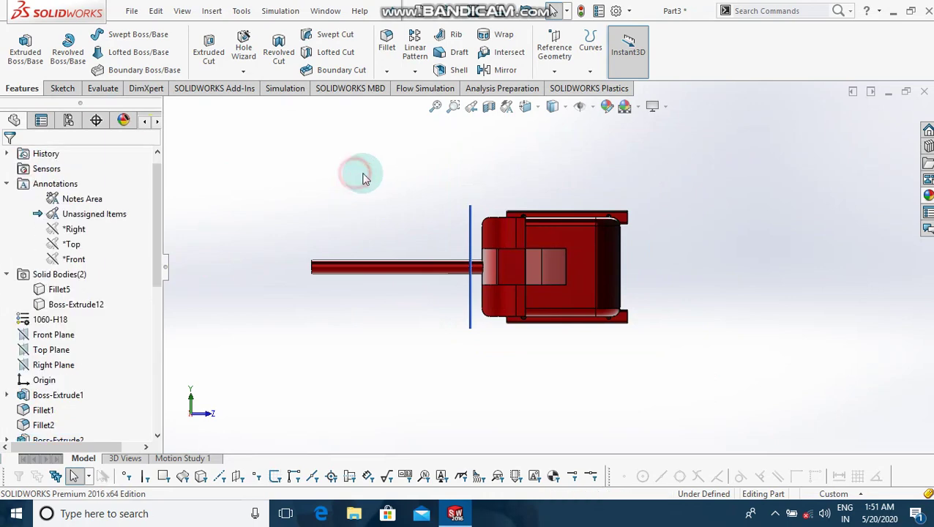
middle_drag(359, 172, 378, 179)
key(ctrl+7)
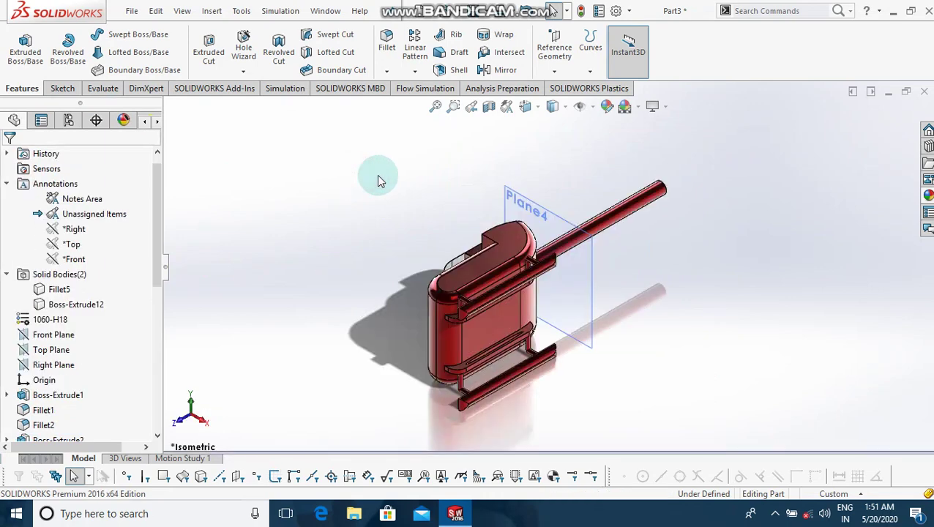
right_click(584, 273)
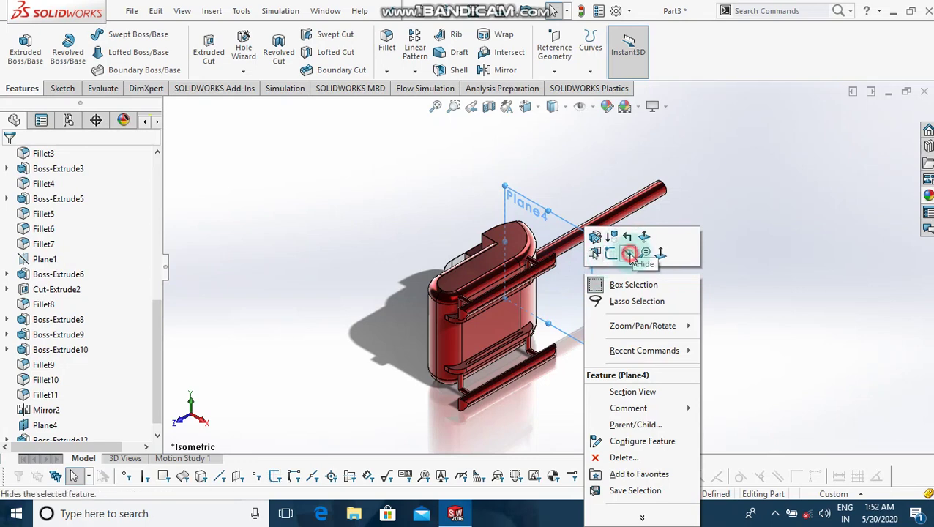
click(628, 254)
key(Up)
key(Up)
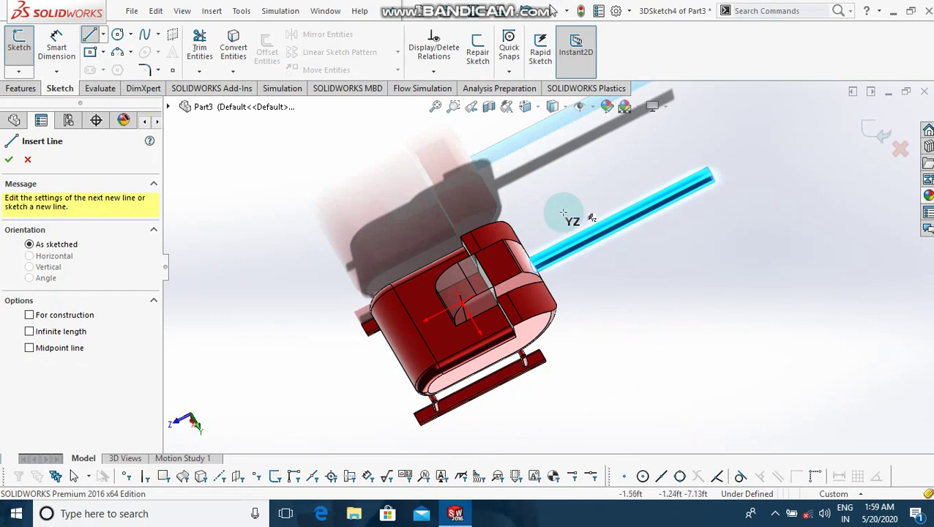
Draw a strut line from the tail boom to the body and a second line back to the boom.
click(659, 196)
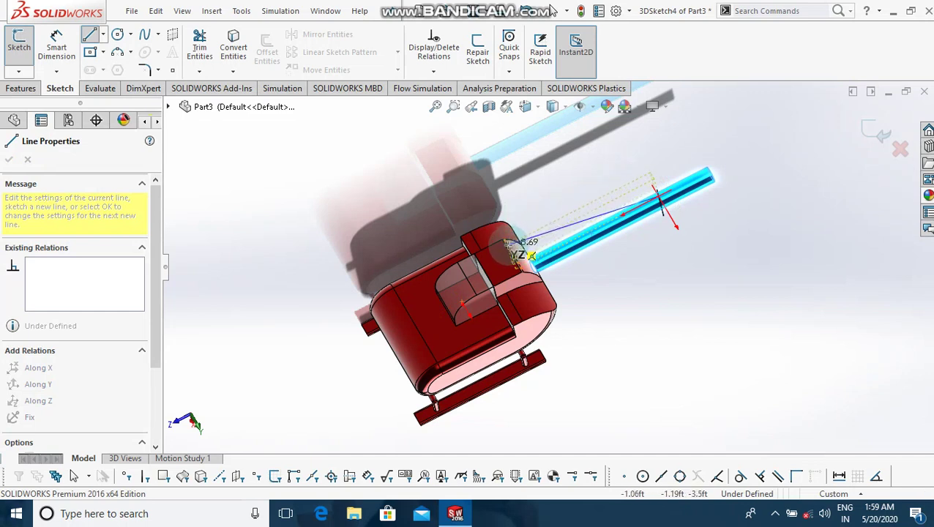
click(510, 244)
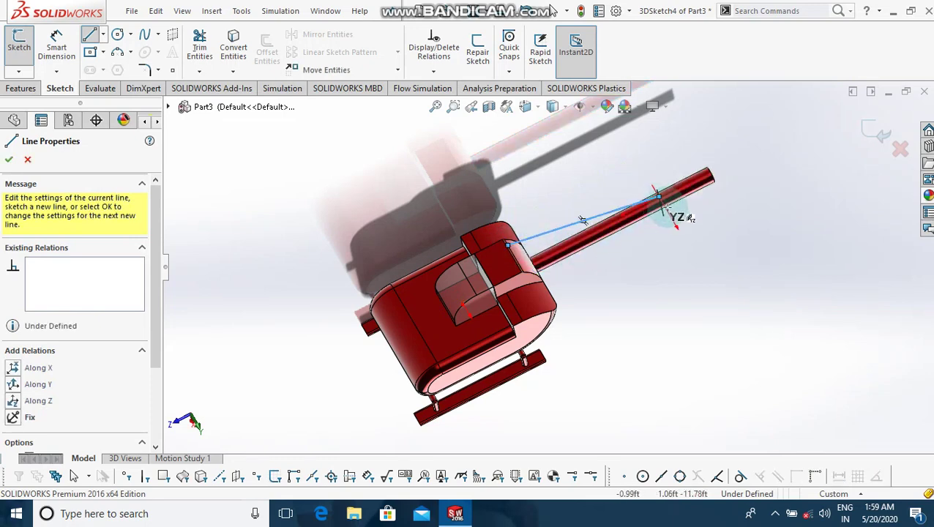
key(Left)
key(Left)
key(Left)
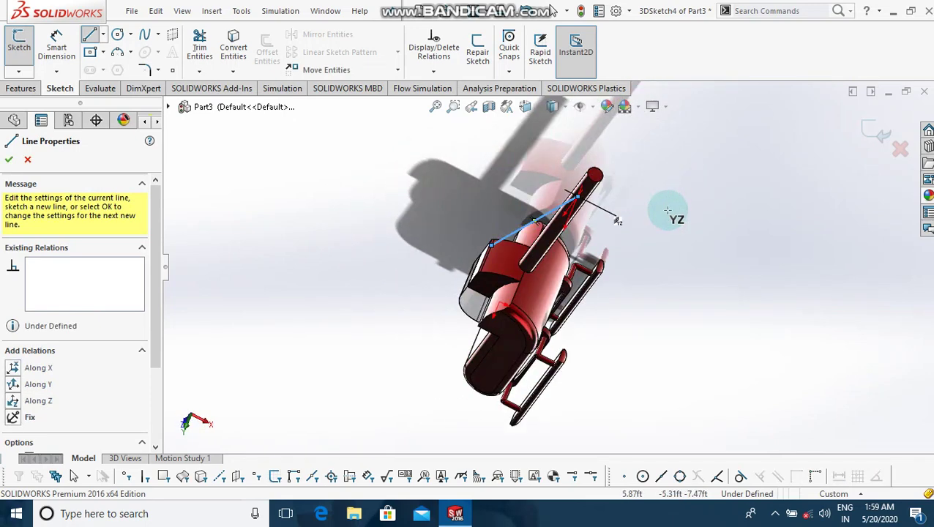
middle_drag(617, 220, 796, 220)
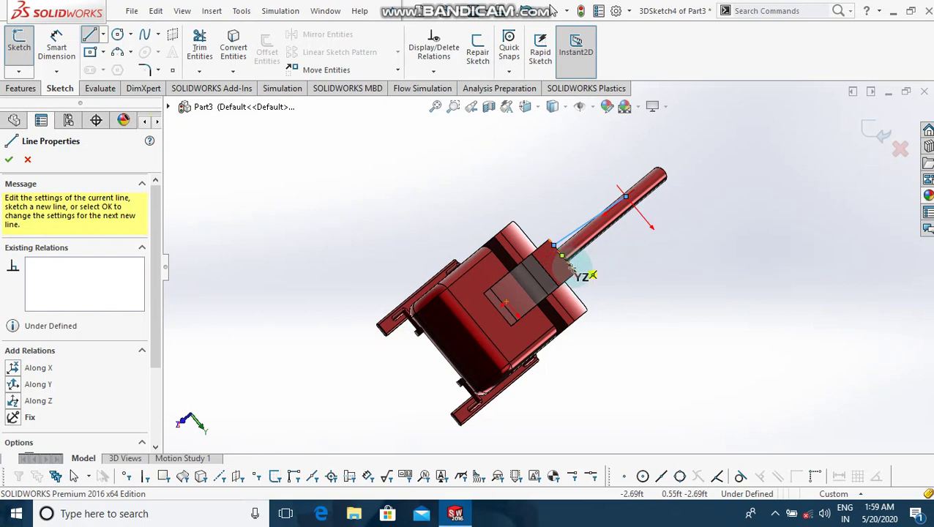
click(562, 256)
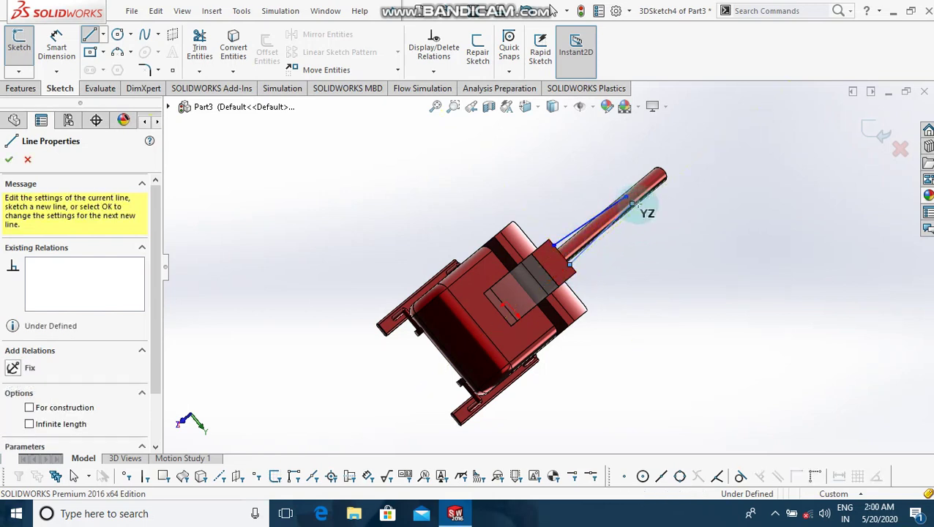
mouse_move(687, 218)
middle_down()
mouse_move(636, 226)
mouse_move(704, 227)
middle_up()
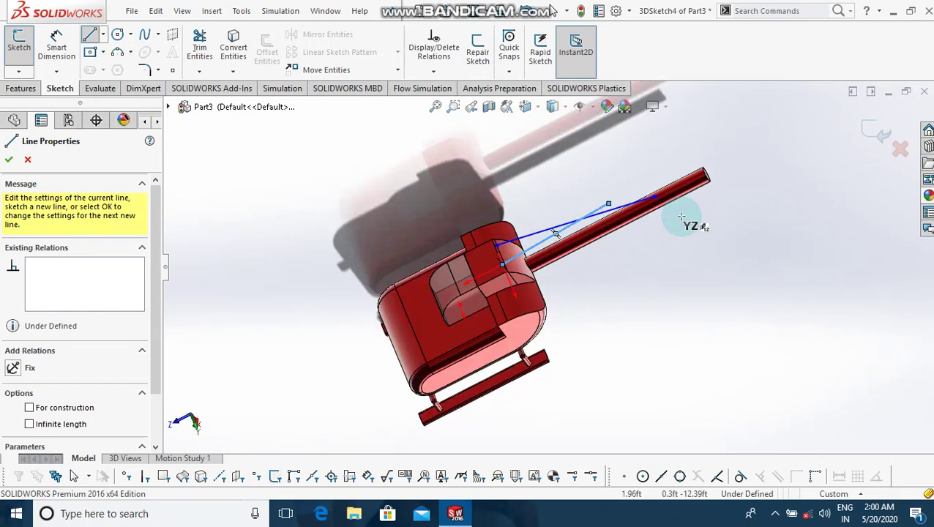
double_click(681, 216)
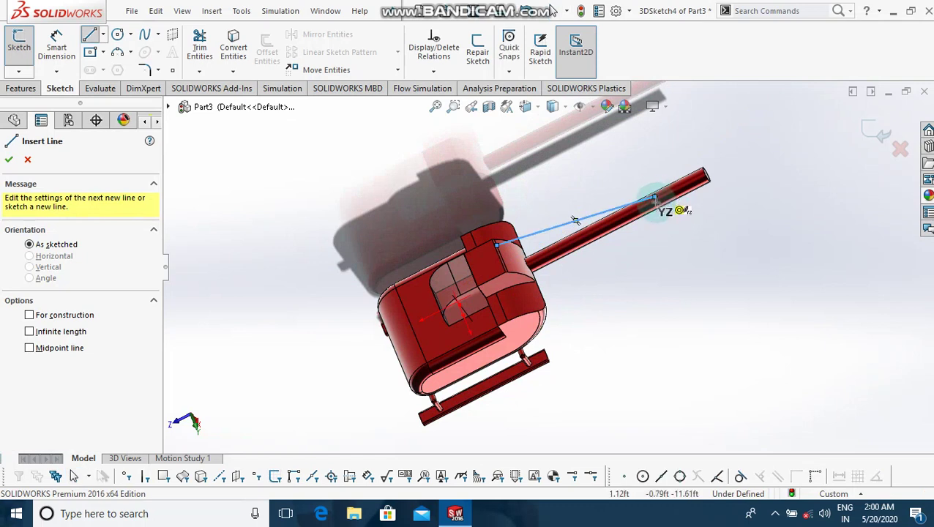
Draw another line from the boom endpoint to the body's corner.
click(655, 199)
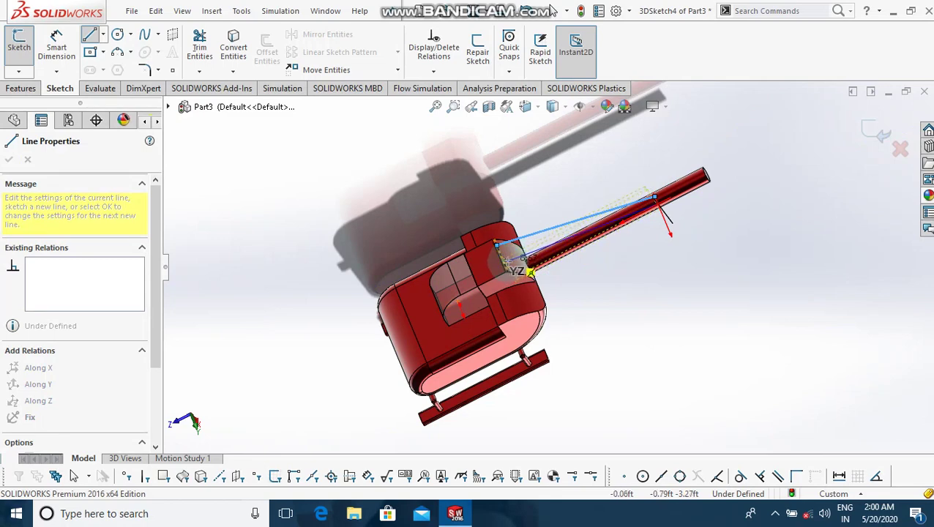
click(501, 257)
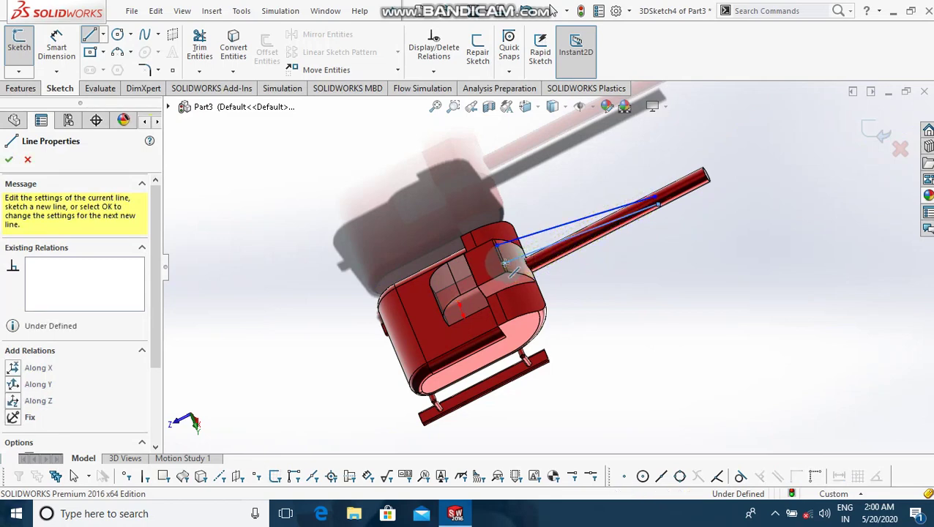
middle_drag(636, 261, 644, 270)
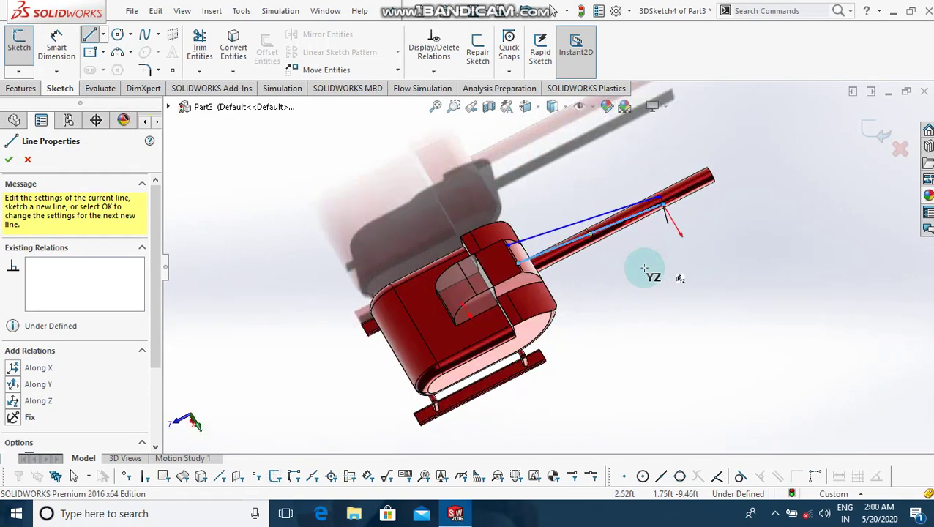
click(521, 262)
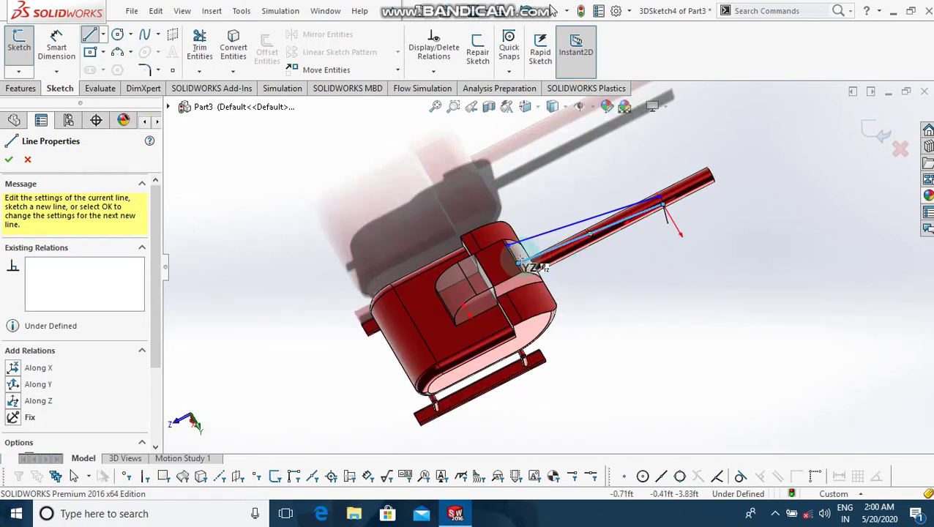
click(517, 263)
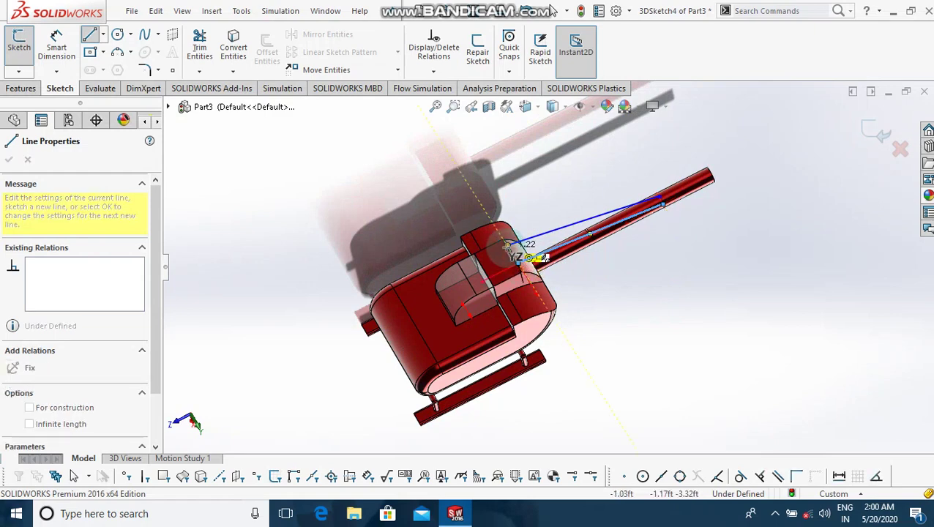
scroll(667, 254, down, 2)
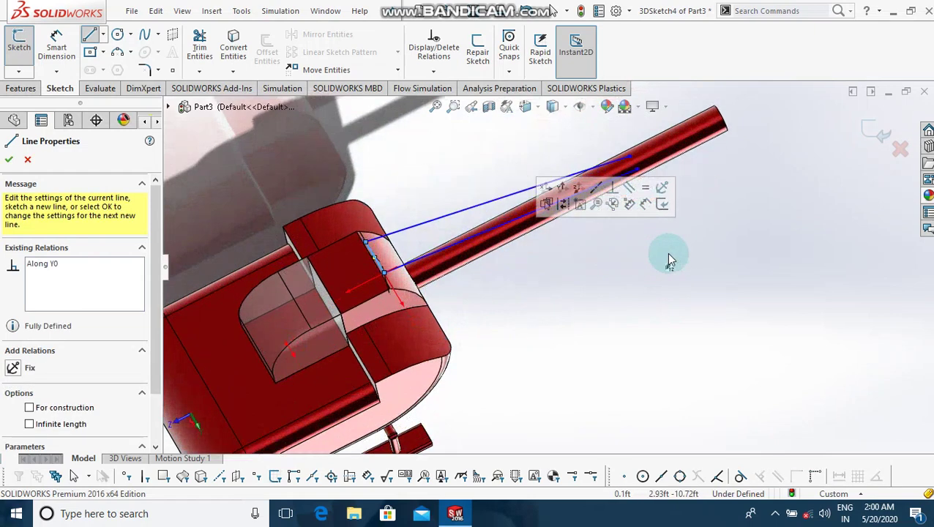
scroll(666, 253, down, 2)
key(Escape)
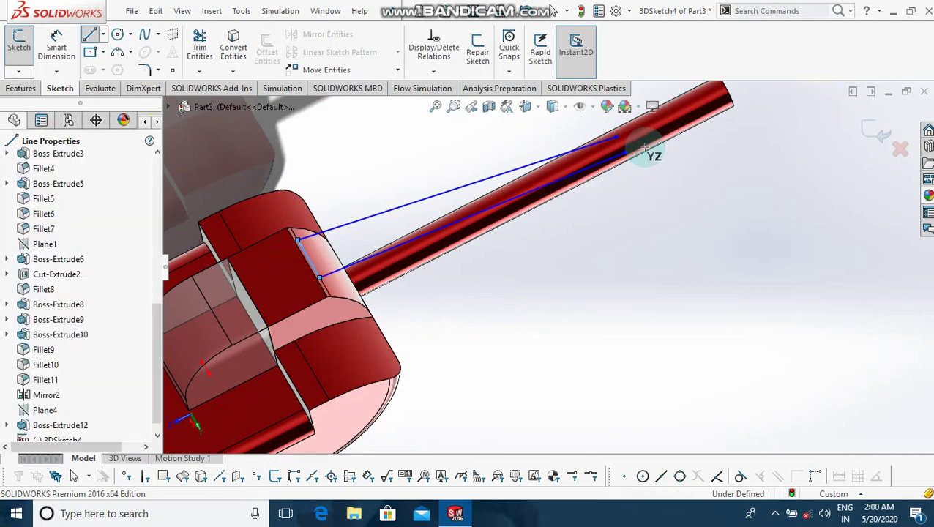
Add the short closing line at the tail boom end and check the outline from other angles.
key(l)
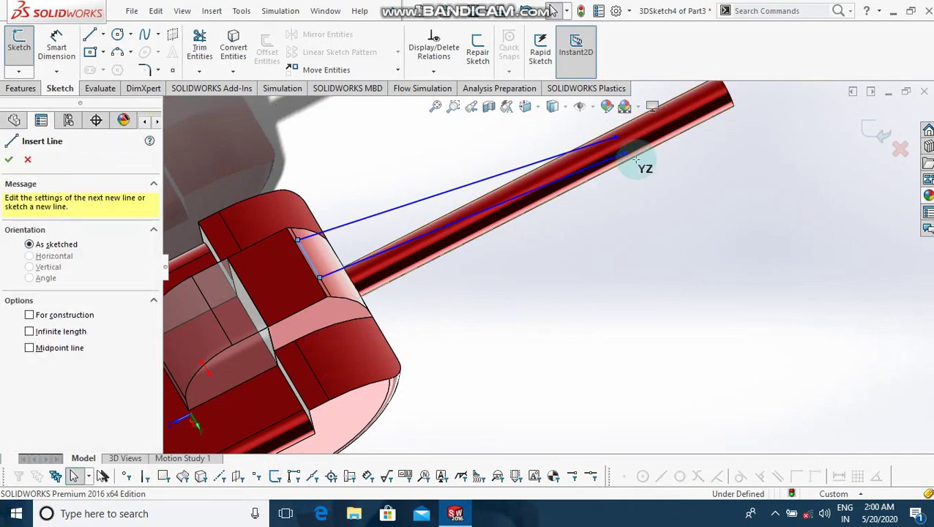
click(624, 154)
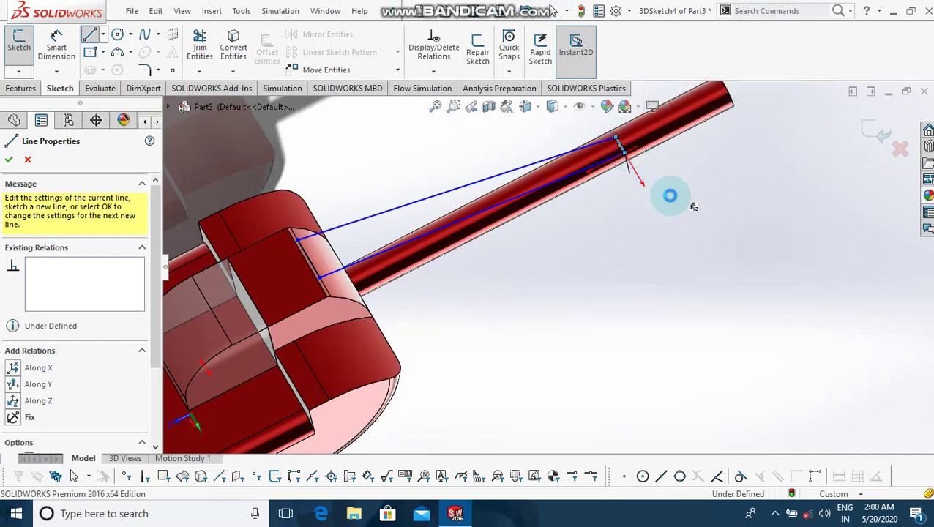
key(Escape)
key(Left)
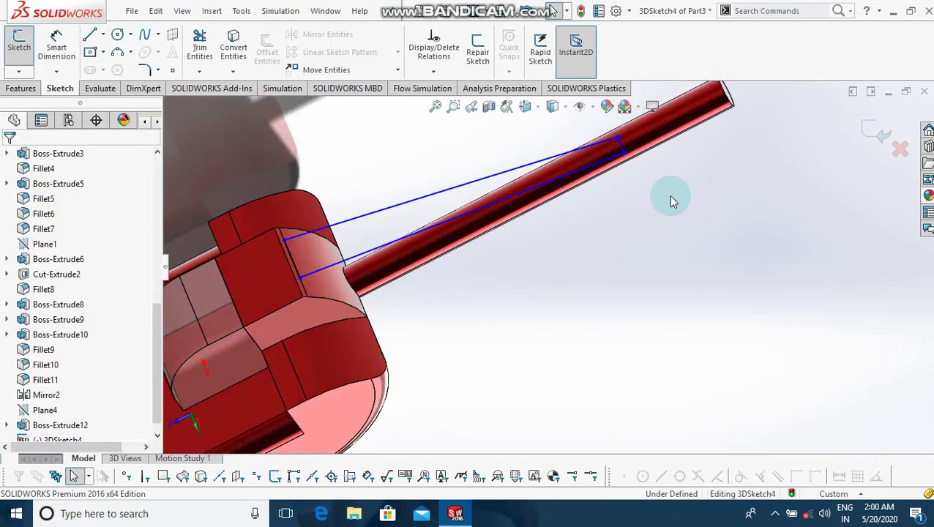
scroll(669, 210, up, 2)
scroll(669, 210, up, 4)
key(Left)
key(Left)
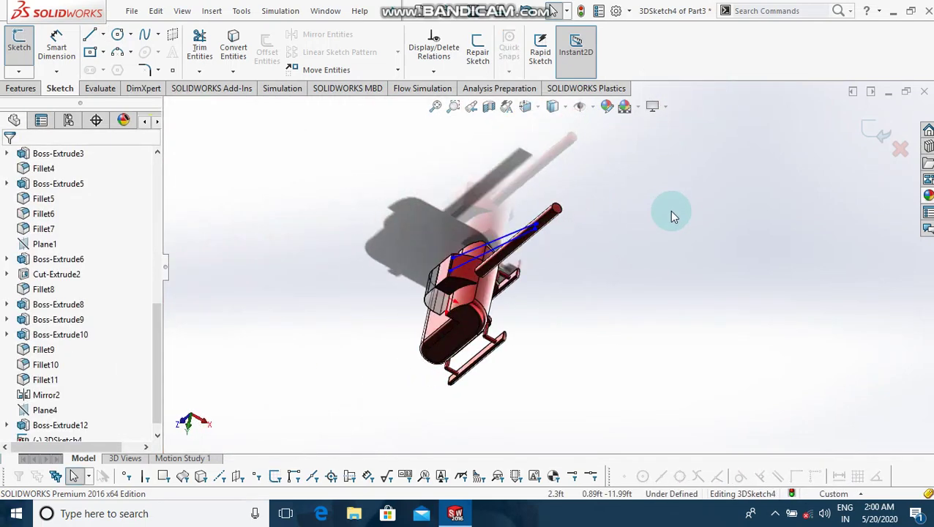
key(Left)
key(Left)
key(Left)
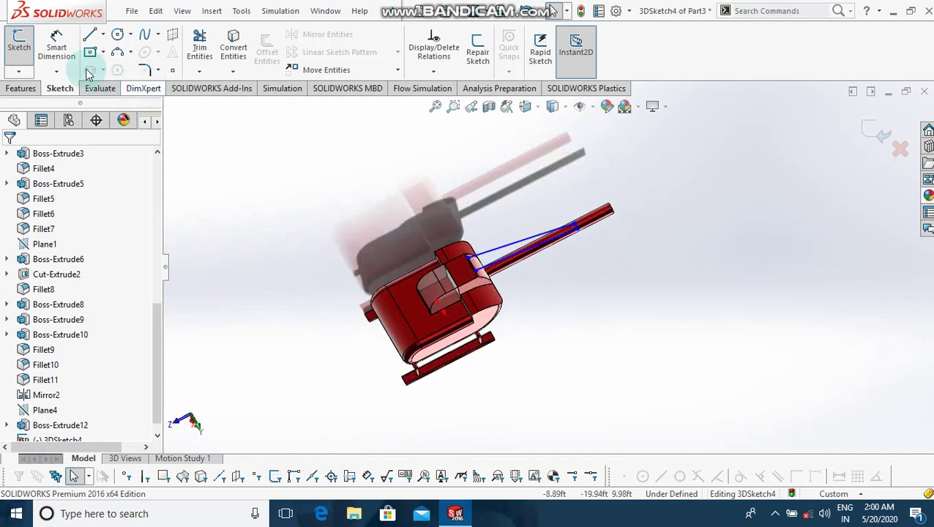
Dimension the short outline edge at the cabin, changing it from 1.22 to 1.30 ft.
click(58, 47)
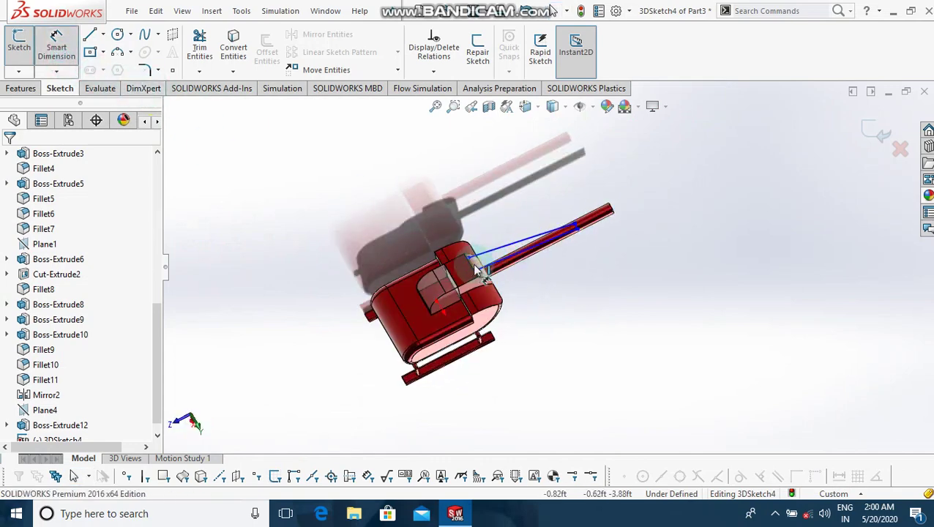
scroll(473, 271, down, 5)
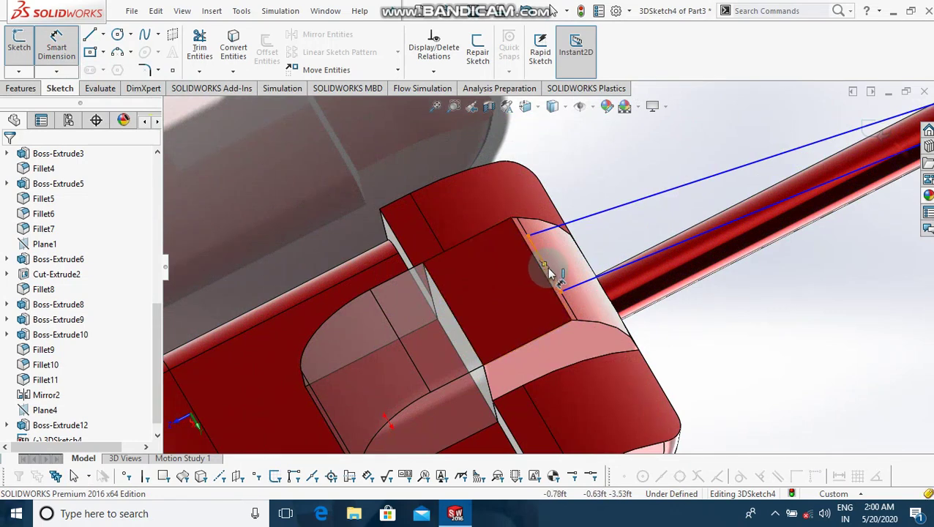
click(552, 281)
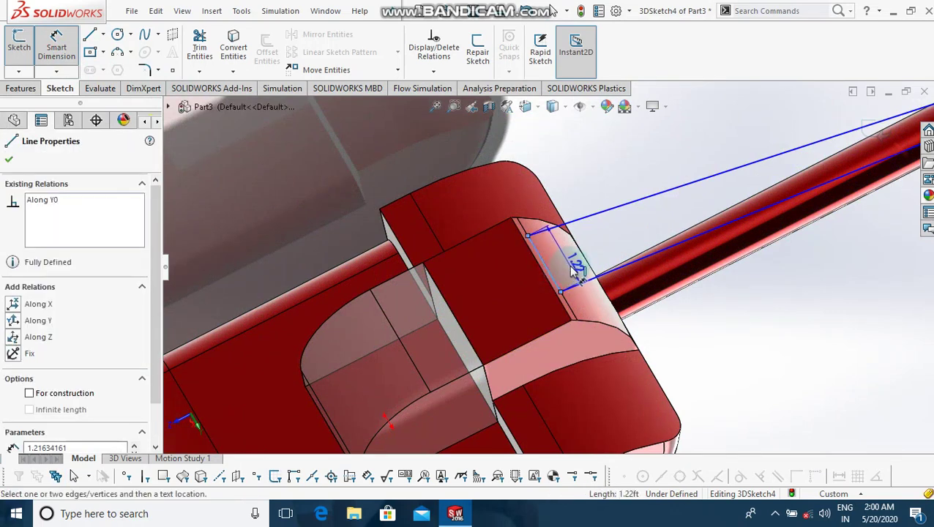
click(573, 272)
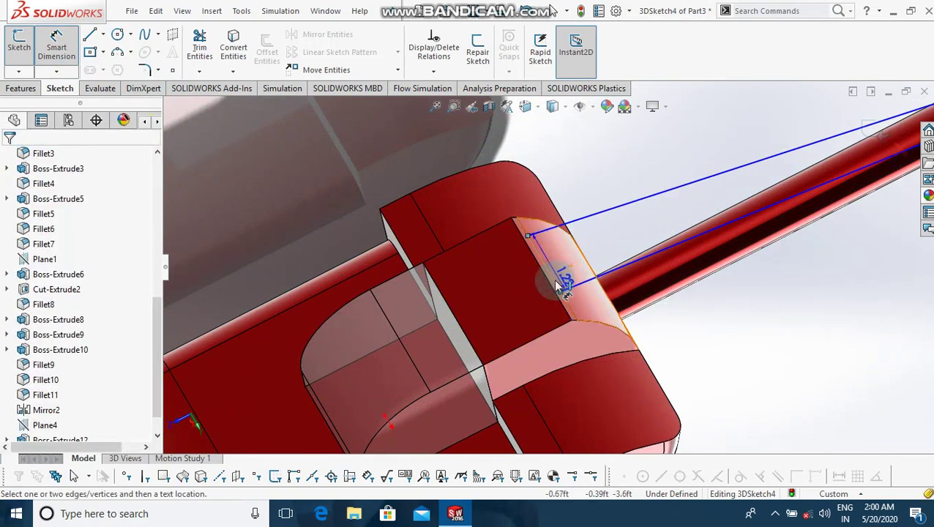
click(524, 289)
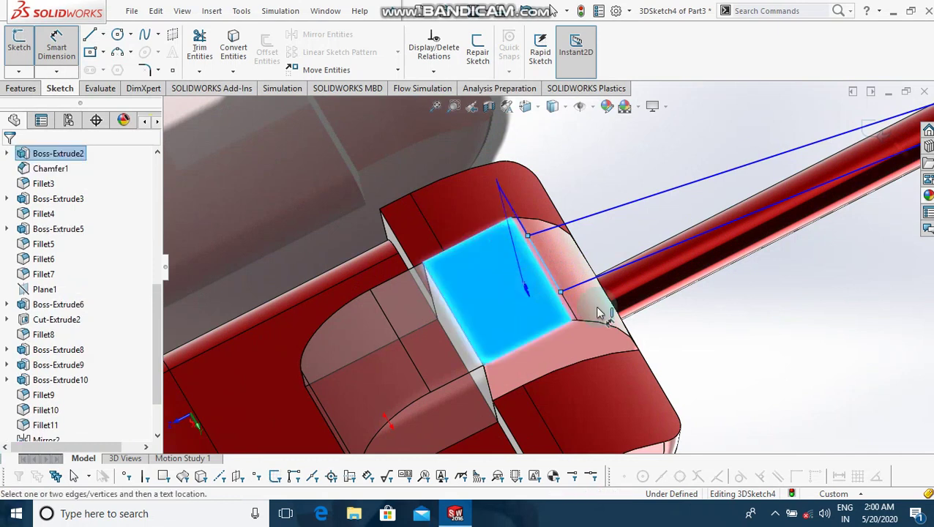
click(697, 306)
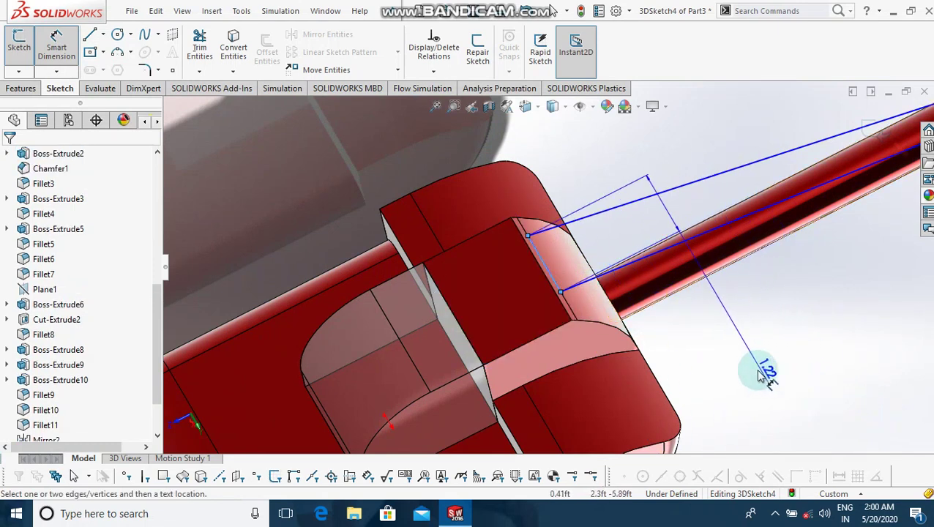
click(761, 374)
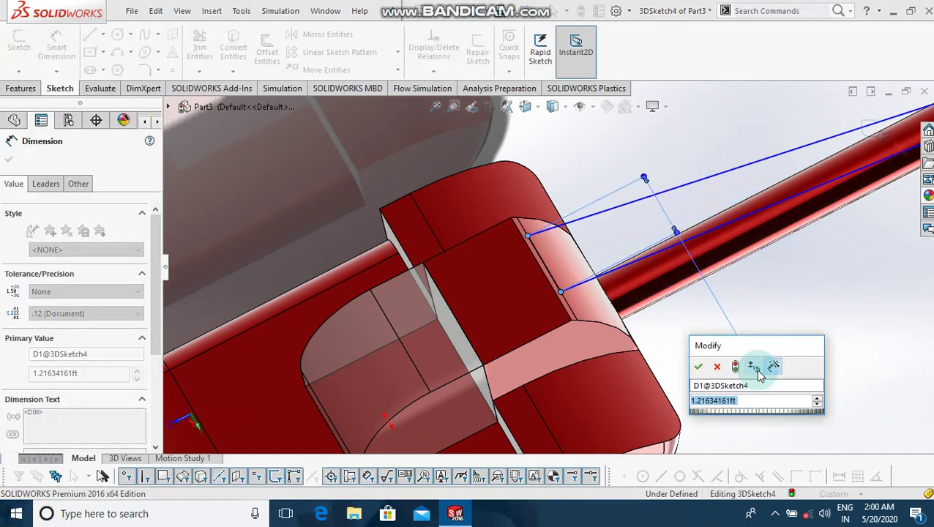
text(1.3)
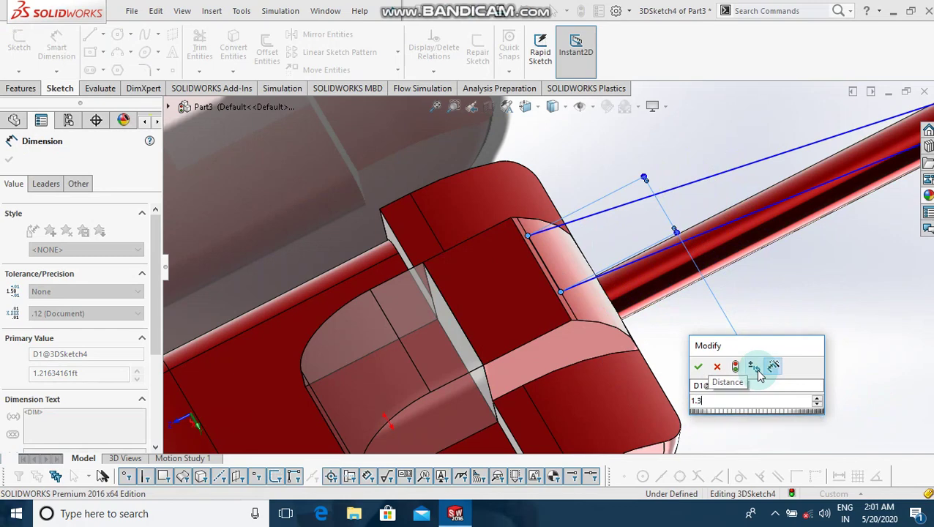
key(Escape)
key(f)
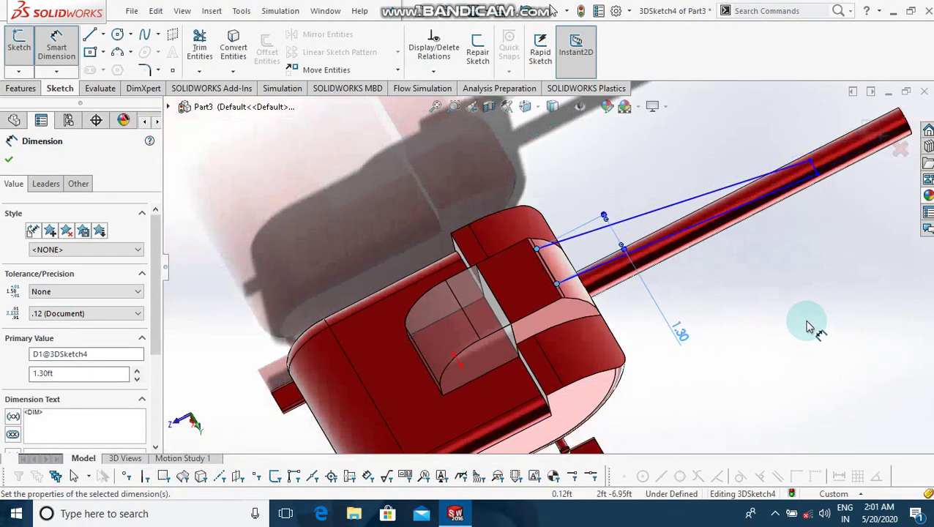
scroll(761, 189, down, 3)
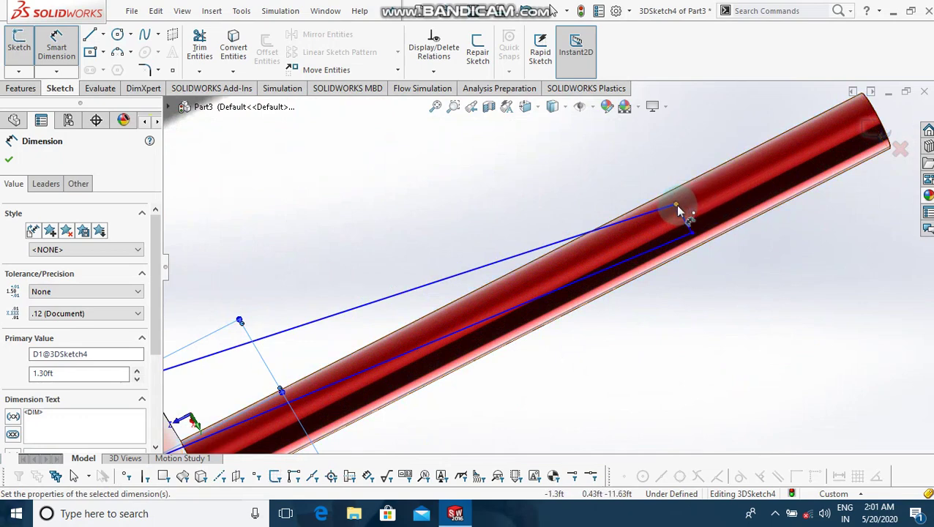
Drag the outline's upper and lower corners on the tail boom so the far edge lies across it.
click(674, 202)
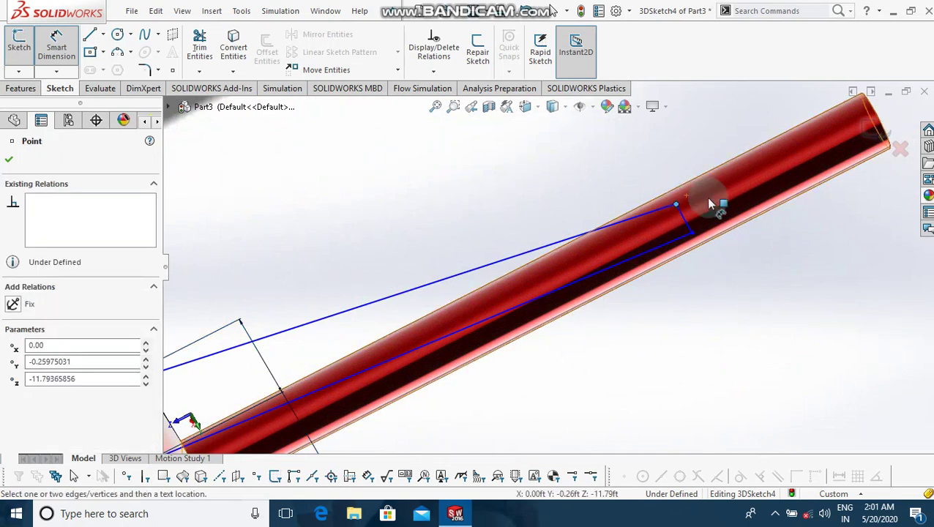
click(768, 300)
key(Escape)
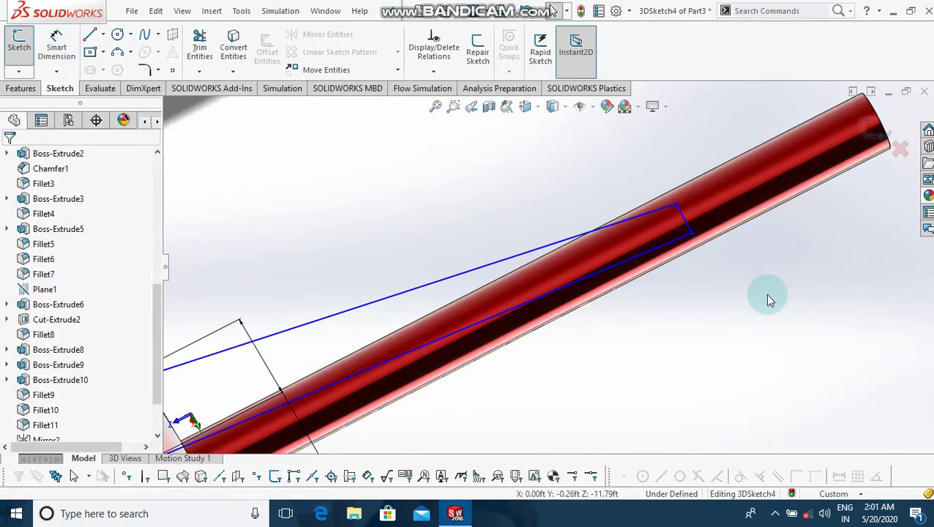
click(672, 203)
drag(672, 203, 666, 194)
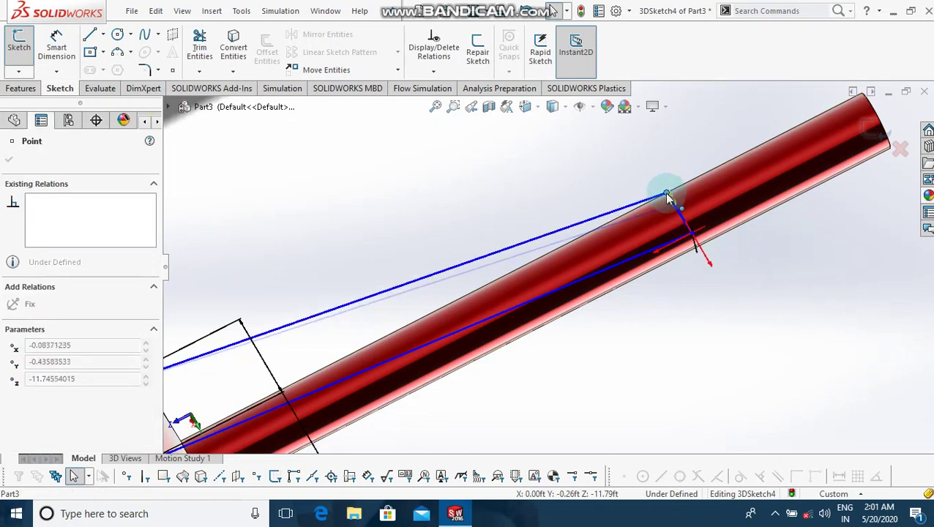
click(692, 234)
drag(698, 247, 701, 246)
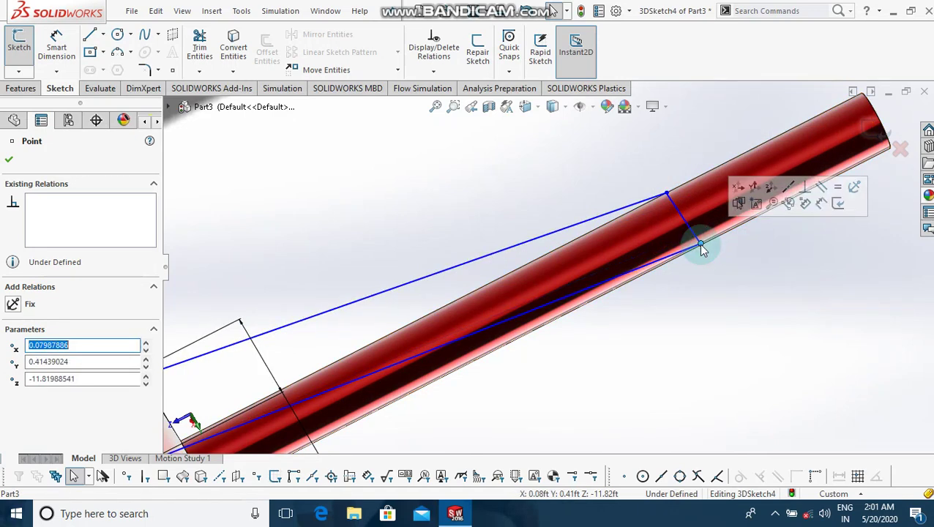
key(Left)
key(Left)
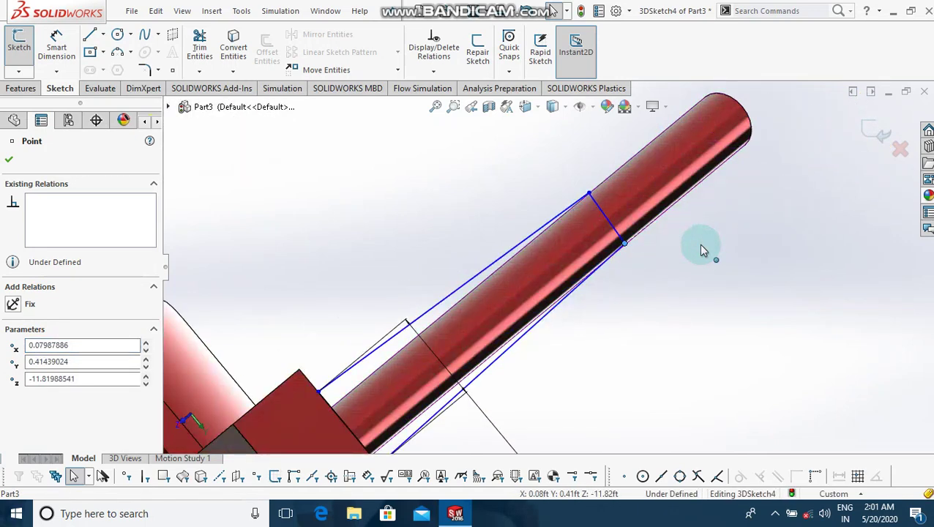
key(Left)
key(Left)
key(Left)
key(Left)
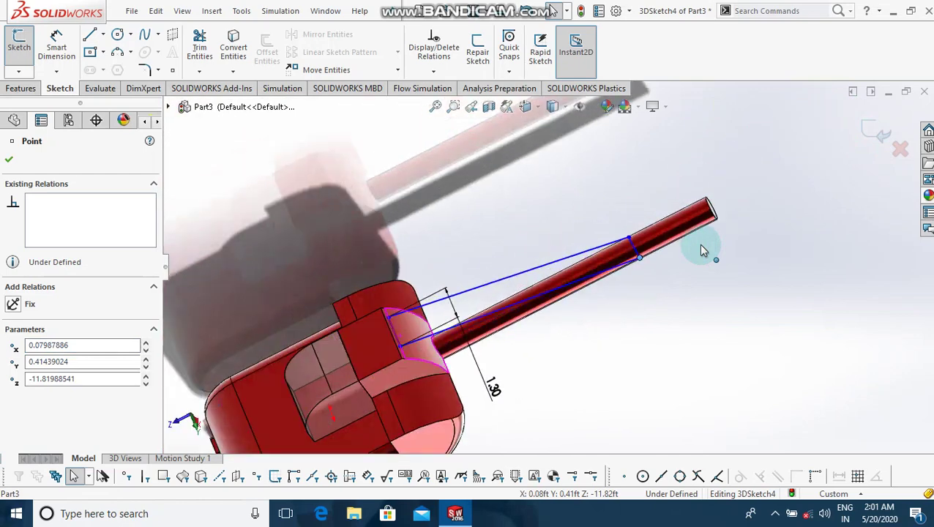
click(21, 88)
Extrude 3DSketch4-Contour<1> 0.10 ft, using a body side face as the direction.
click(25, 62)
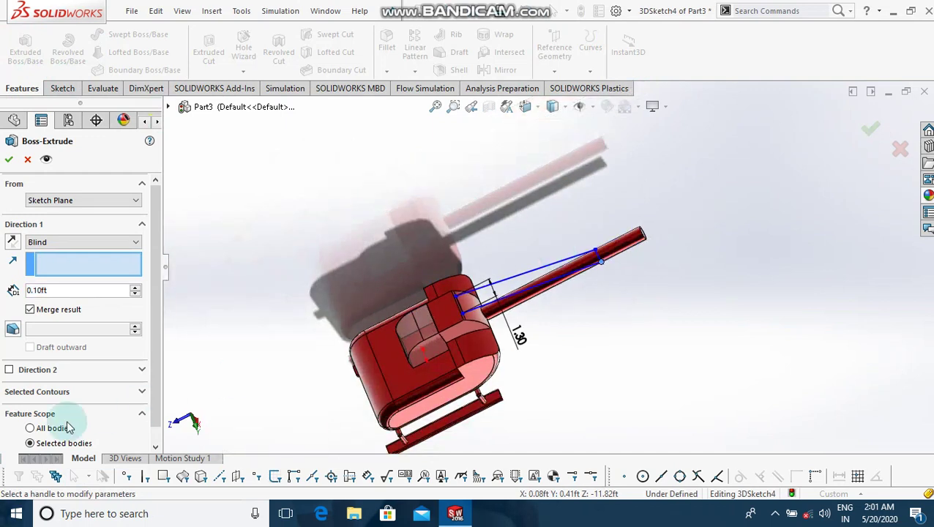
click(83, 394)
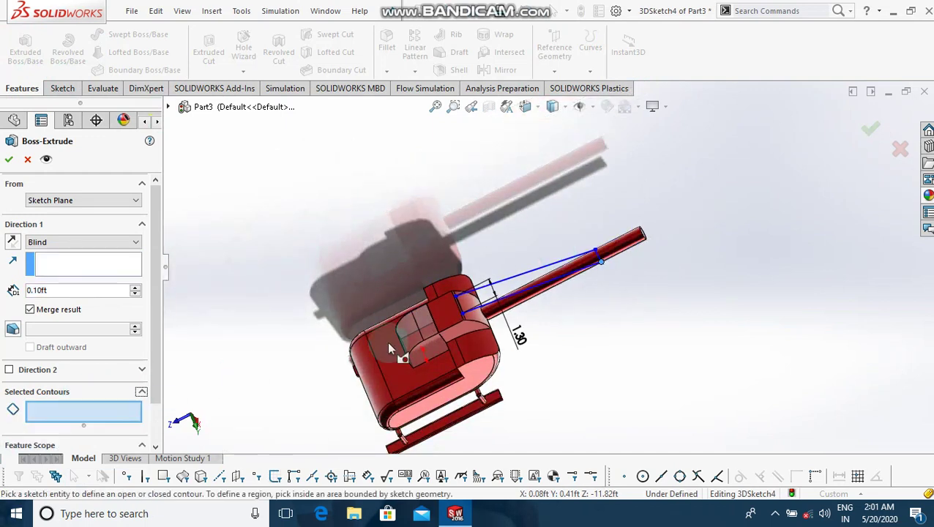
click(554, 291)
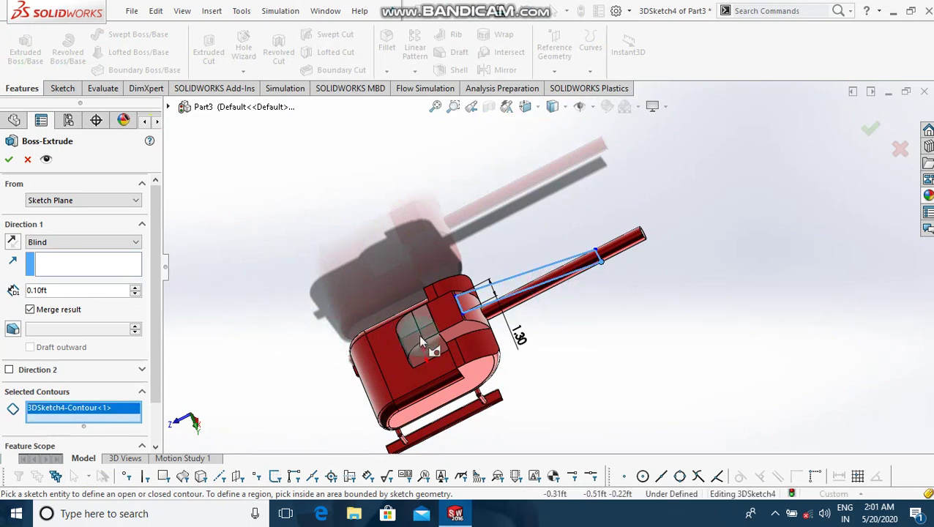
key(Left)
key(Left)
click(52, 258)
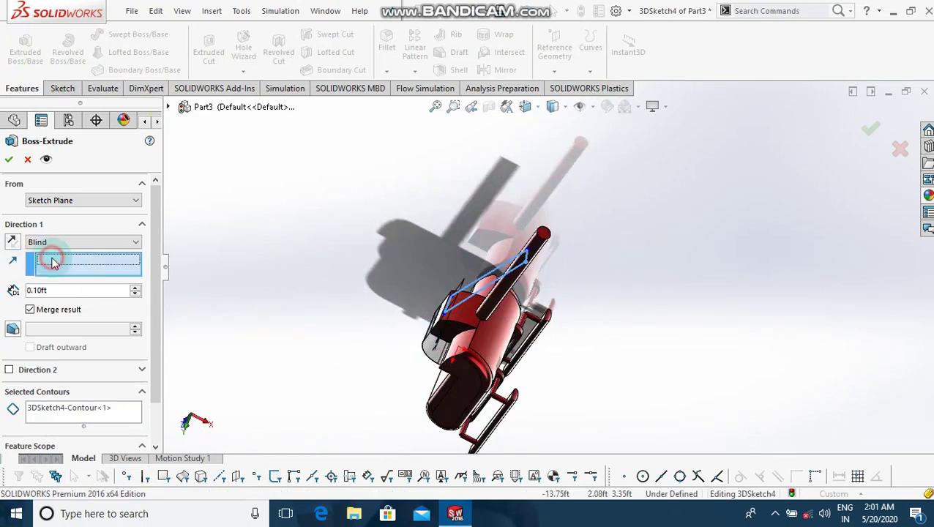
key(Left)
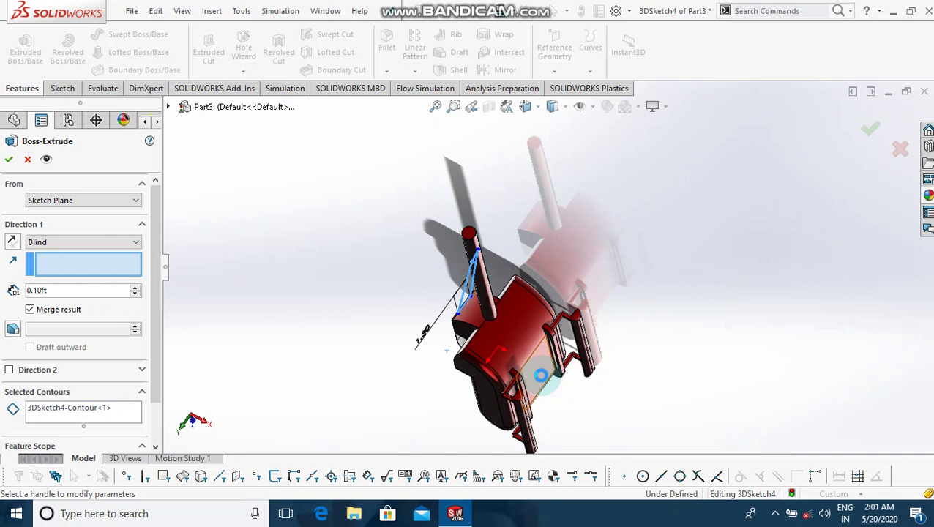
click(542, 381)
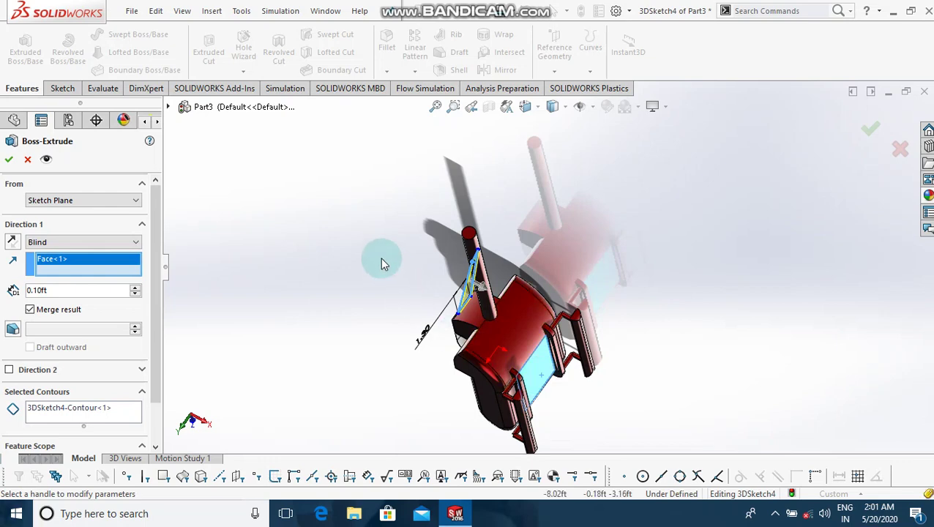
key(Left)
key(Left)
key(Left)
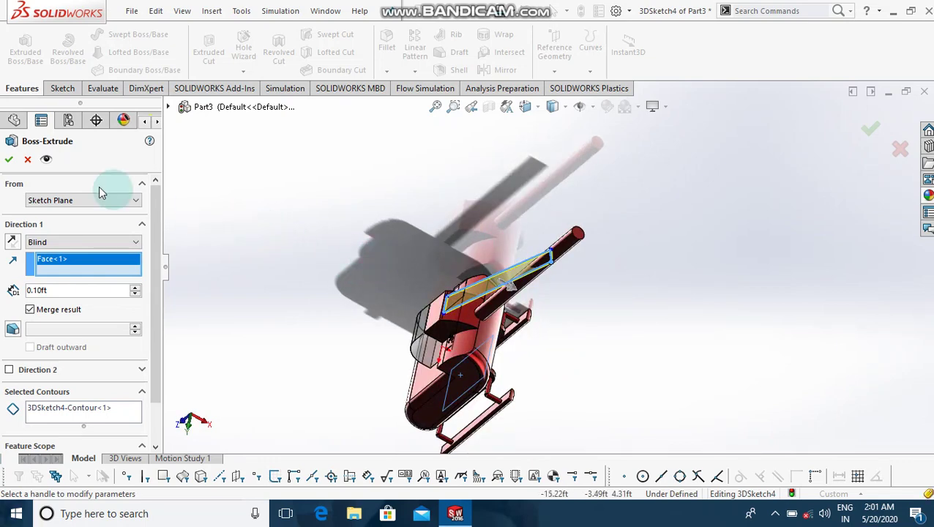
click(9, 161)
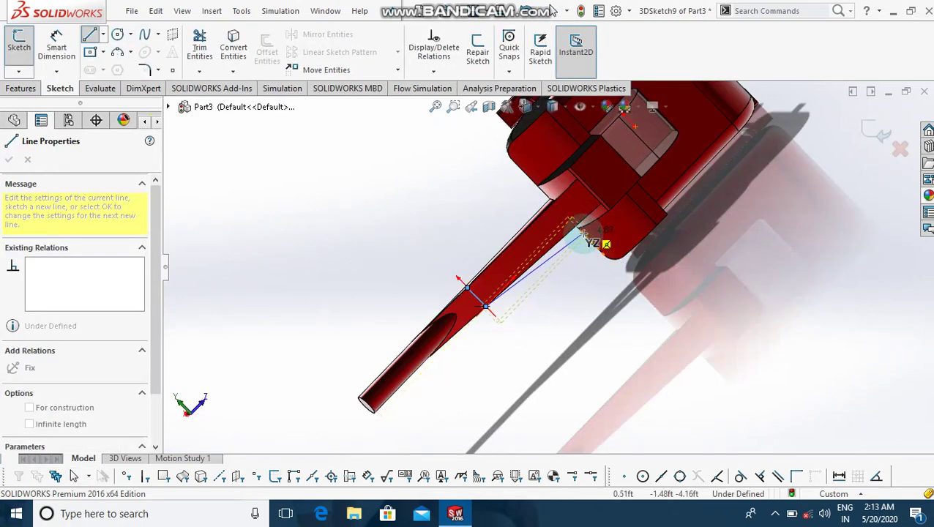
Draw two parallel 3D lines from the body joint running down along the tail boom.
key(Escape)
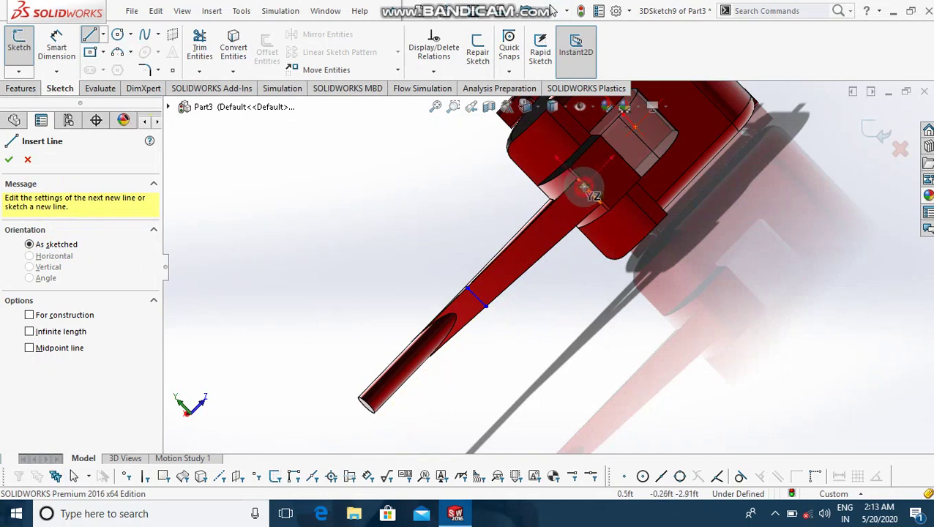
click(584, 187)
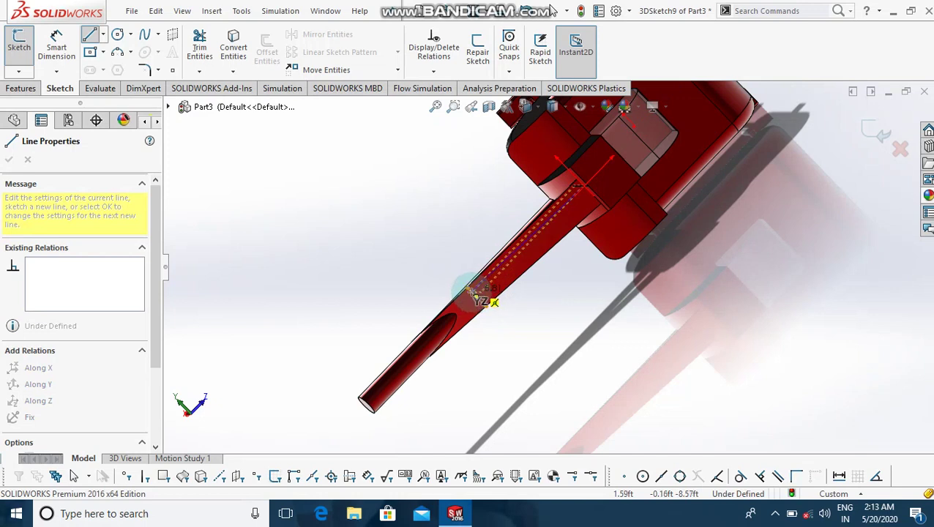
click(471, 291)
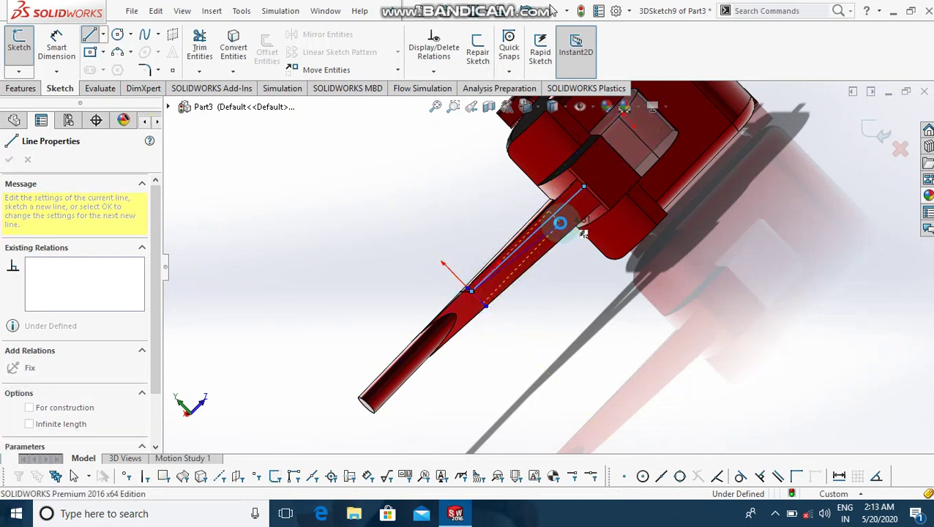
key(Escape)
key(l)
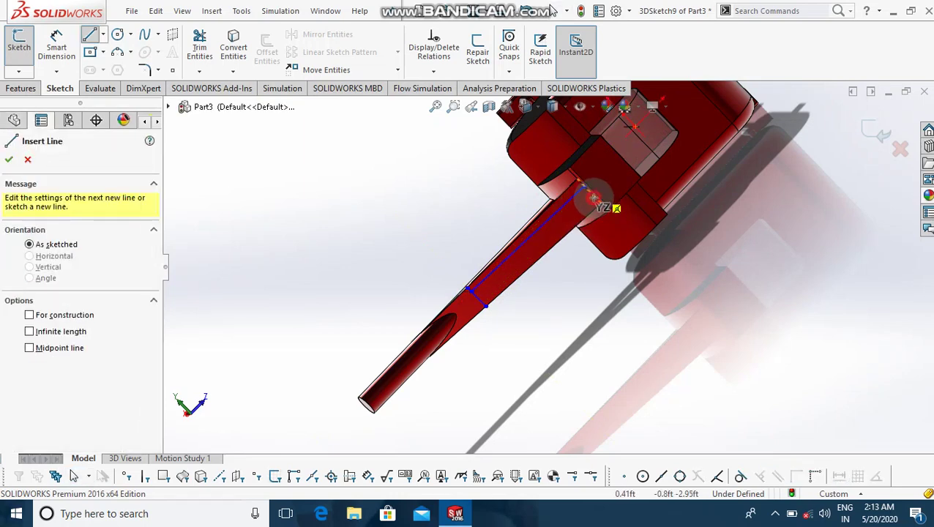
click(594, 198)
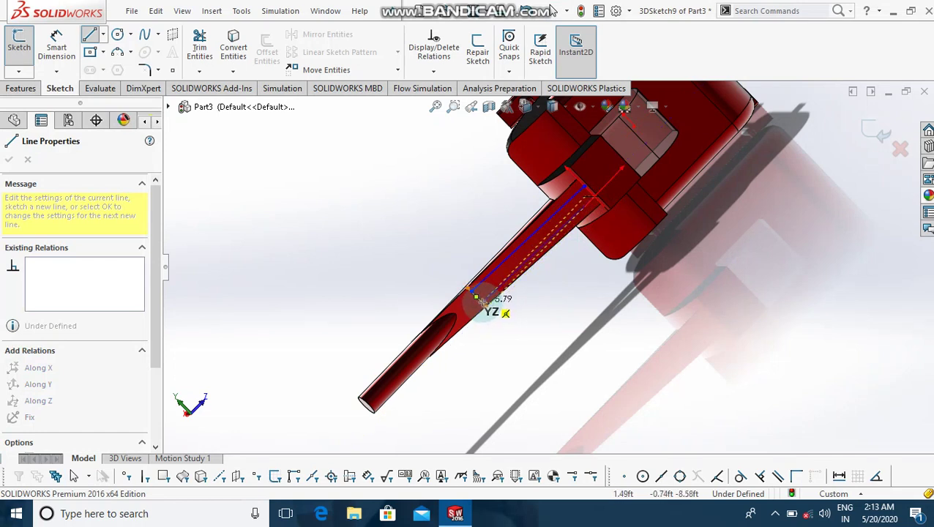
click(475, 297)
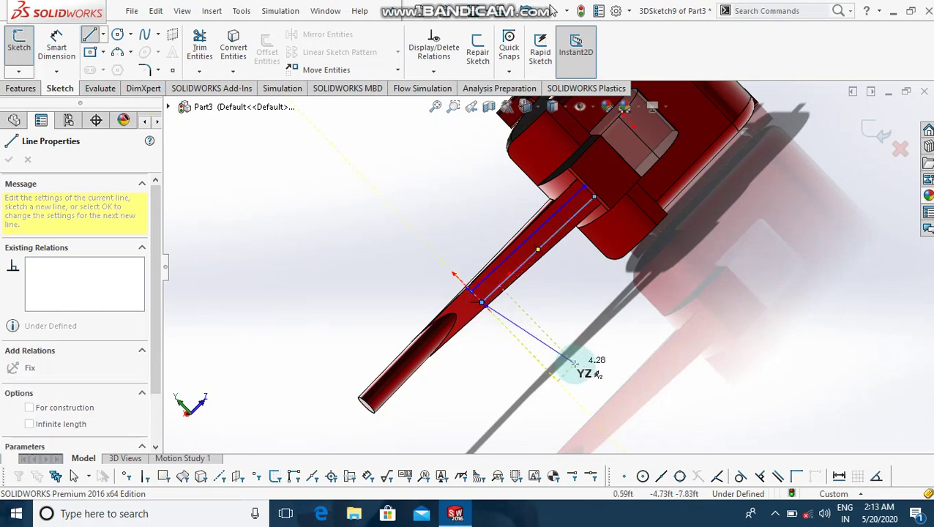
key(Escape)
key(Escape)
key(ctrl+2)
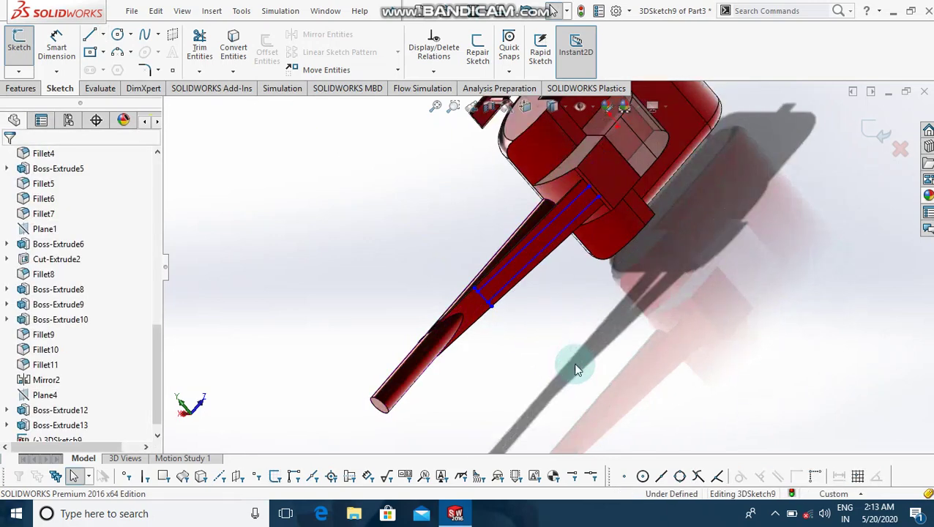
key(ctrl+8)
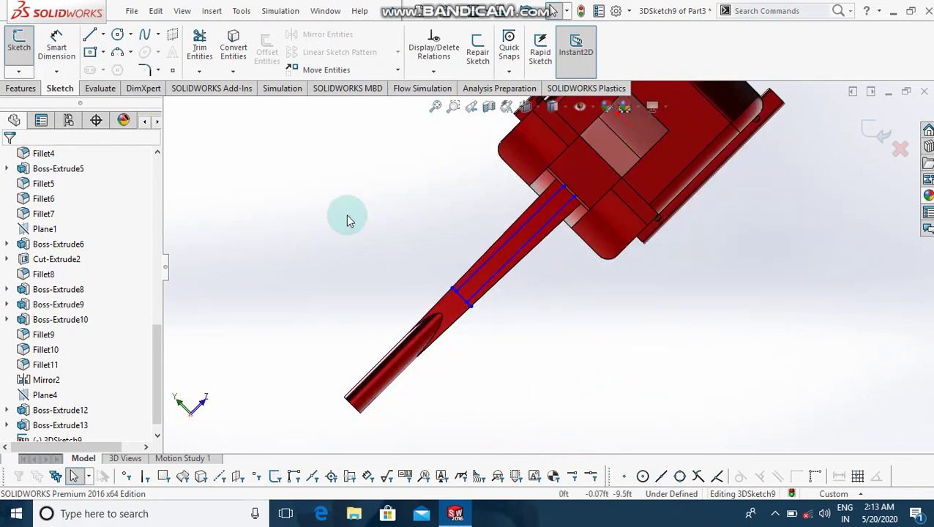
click(55, 45)
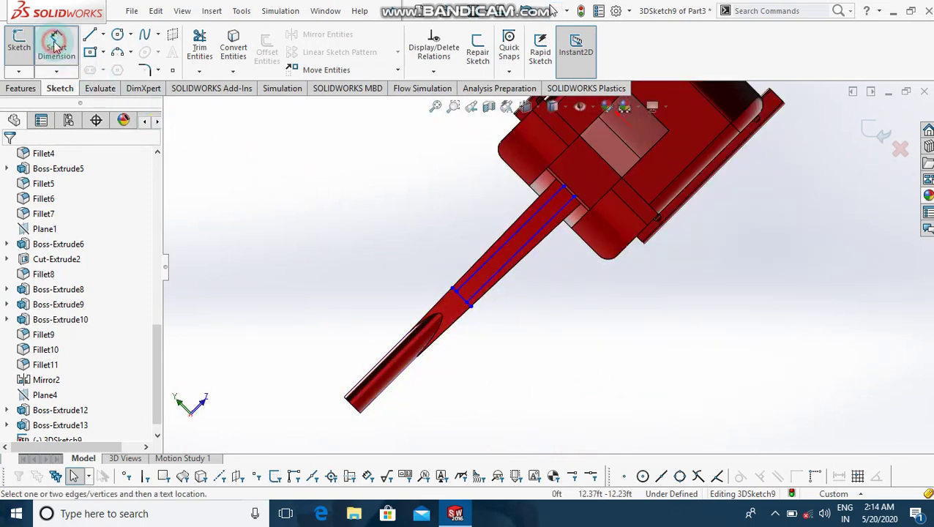
Dimension the gap between the two boom lines as 0.55 ft at the upper and lower ends.
click(565, 189)
click(573, 199)
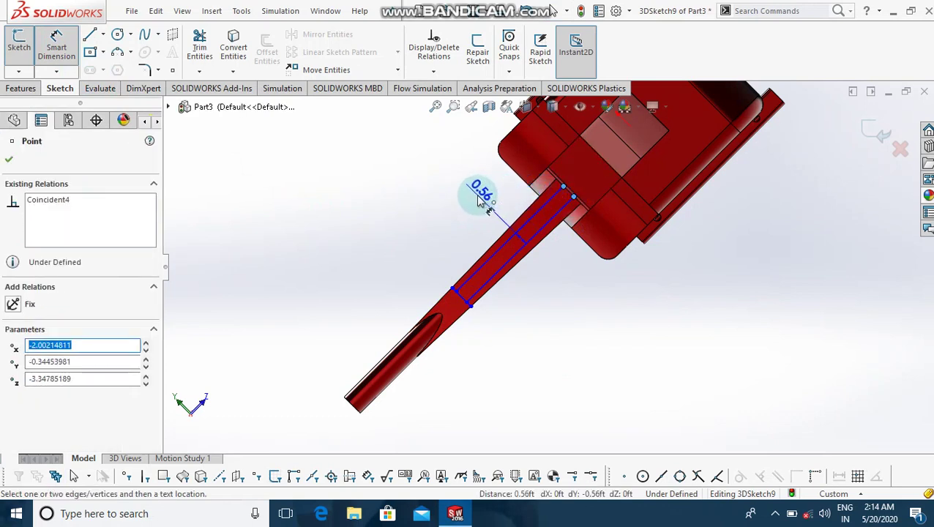
click(479, 200)
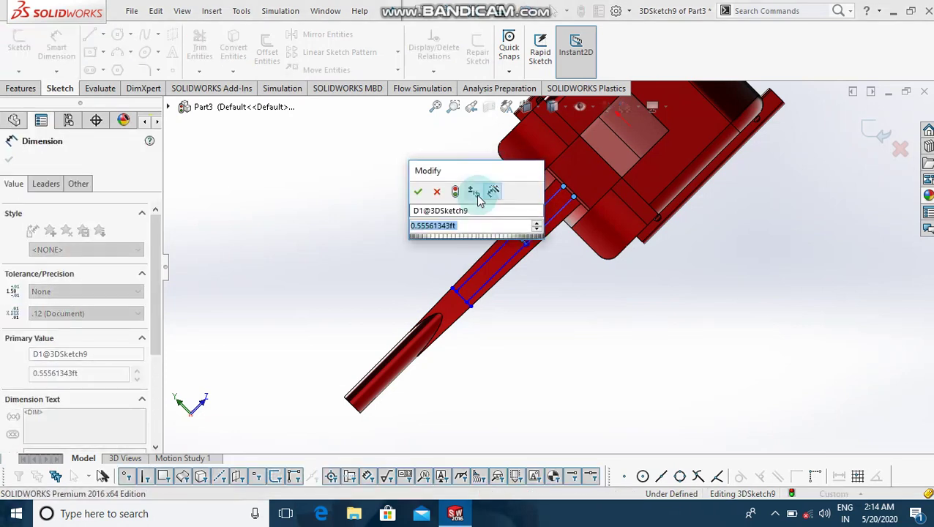
text(.55)
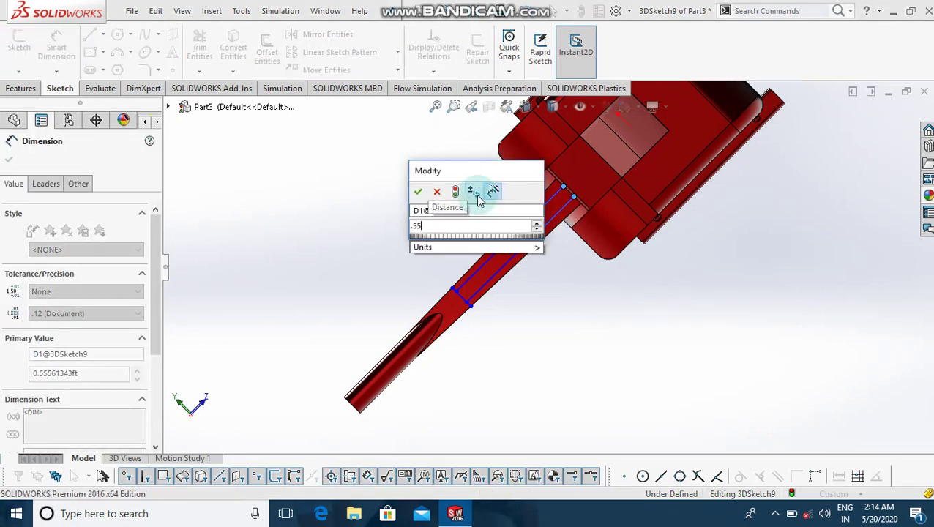
click(479, 194)
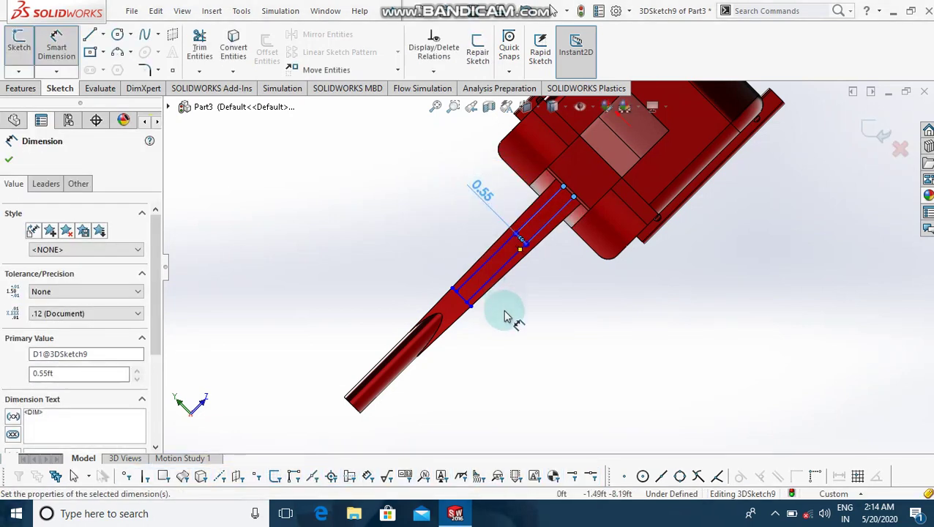
click(461, 302)
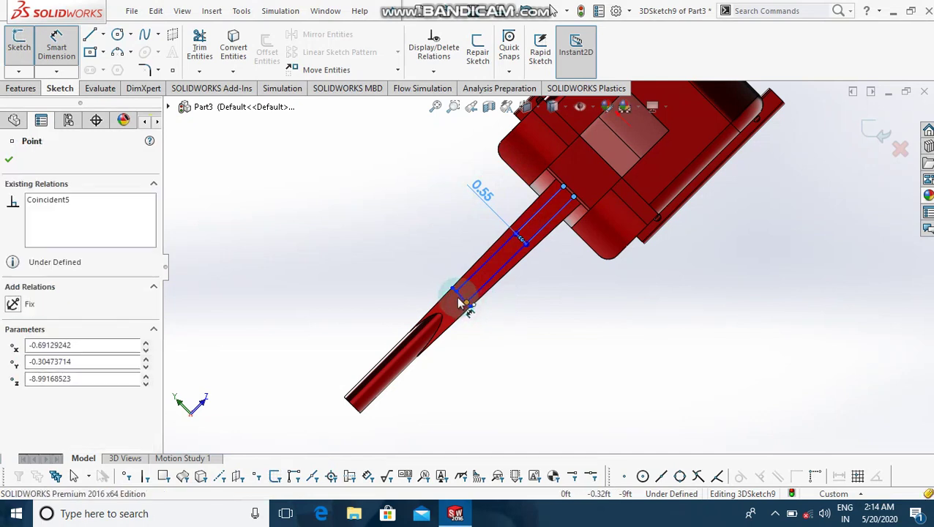
click(454, 292)
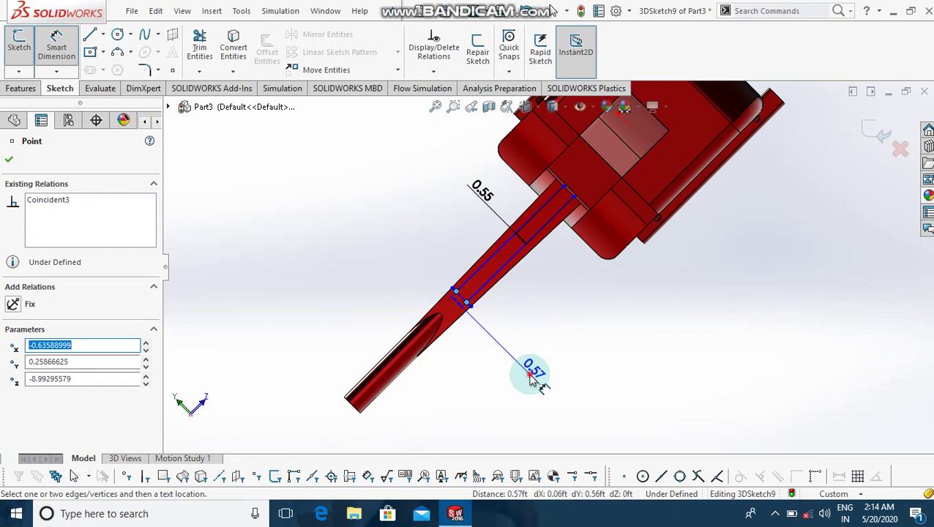
click(530, 374)
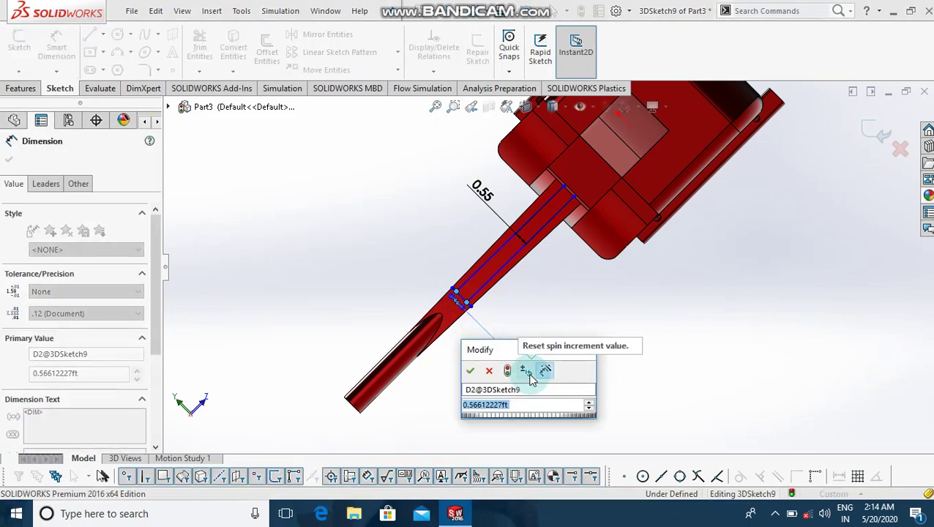
key(Escape)
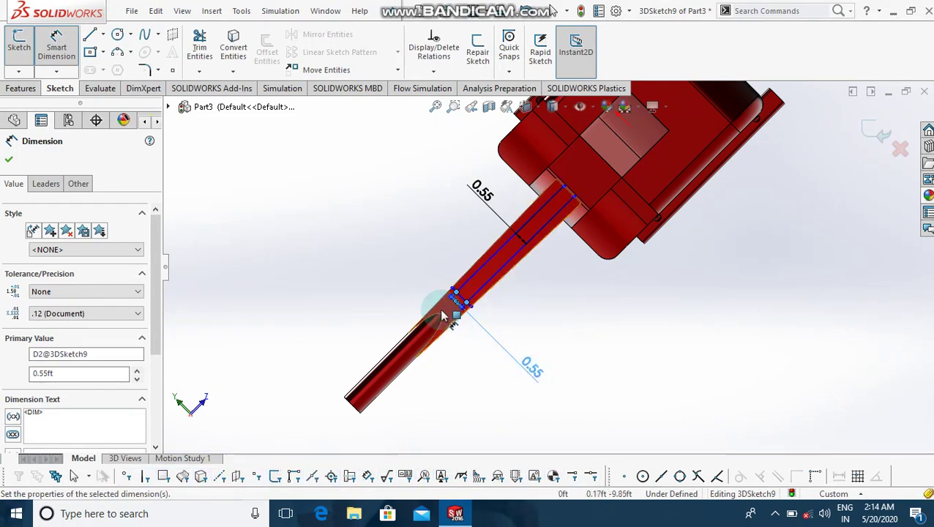
Create Plane5 offset 5.00 ft from the Right Plane with the offset flipped.
click(66, 442)
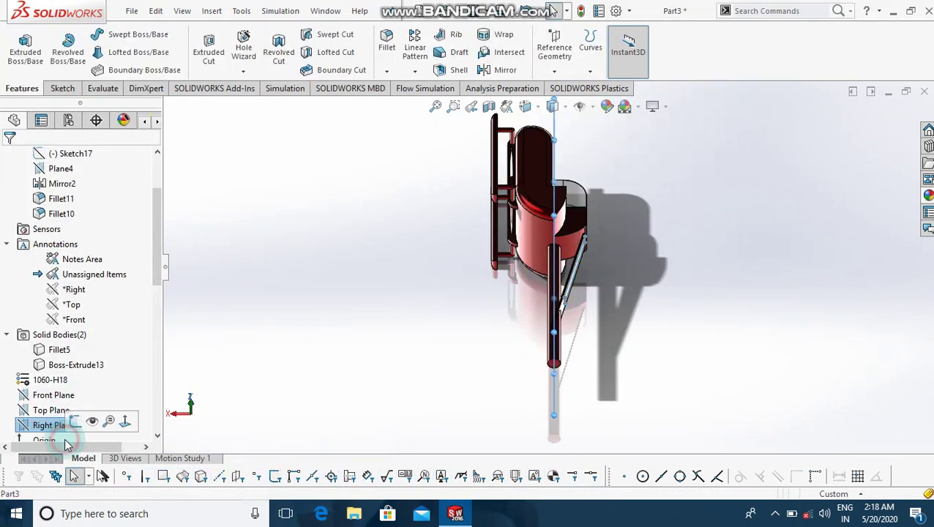
click(554, 42)
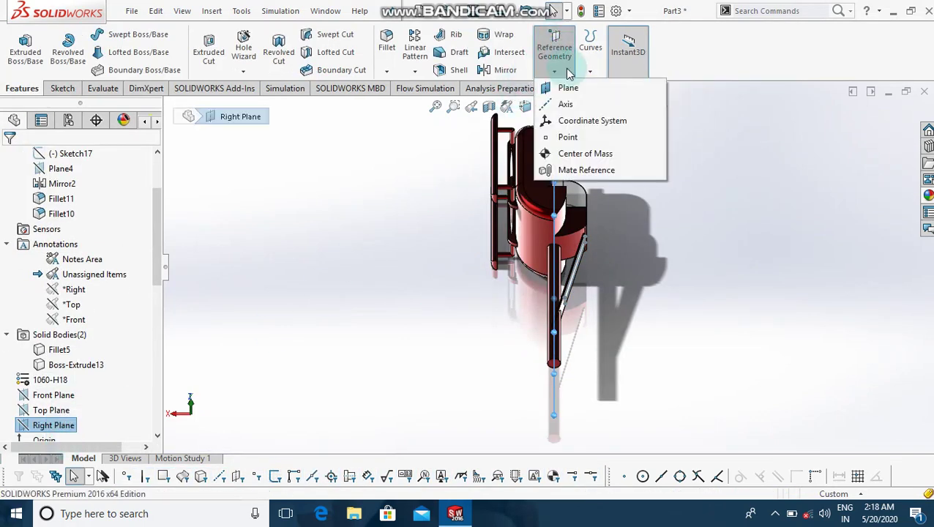
click(578, 89)
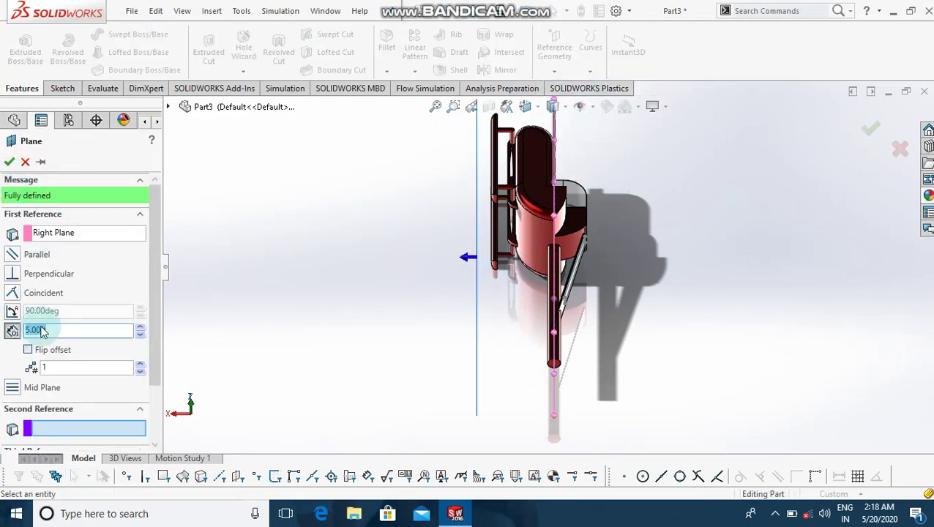
click(29, 351)
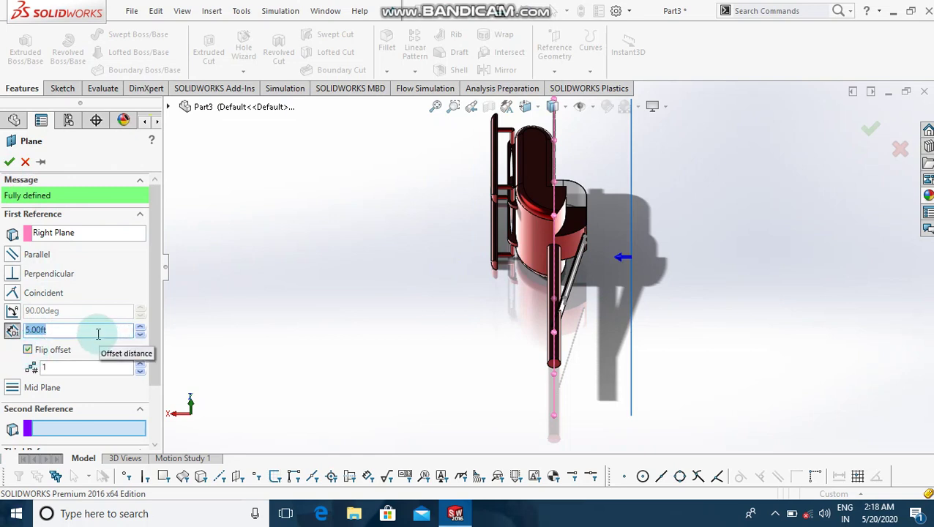
click(9, 162)
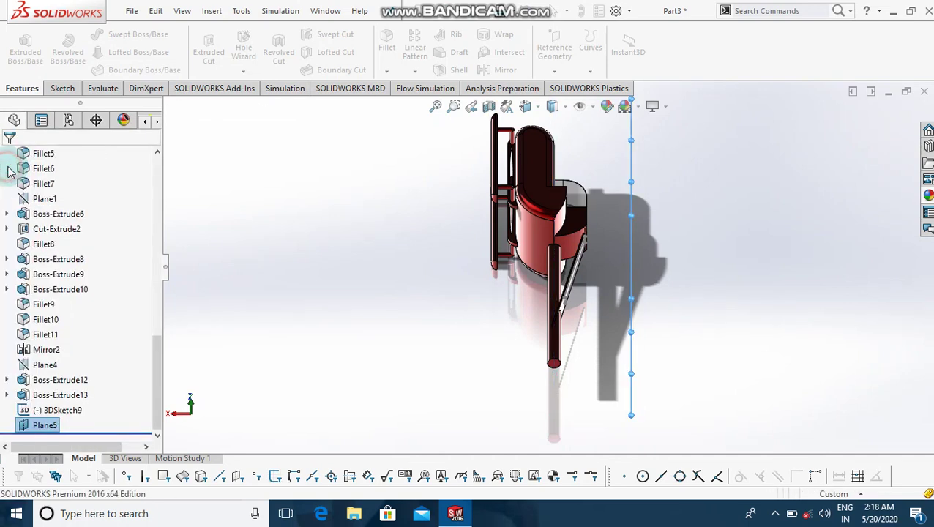
click(359, 246)
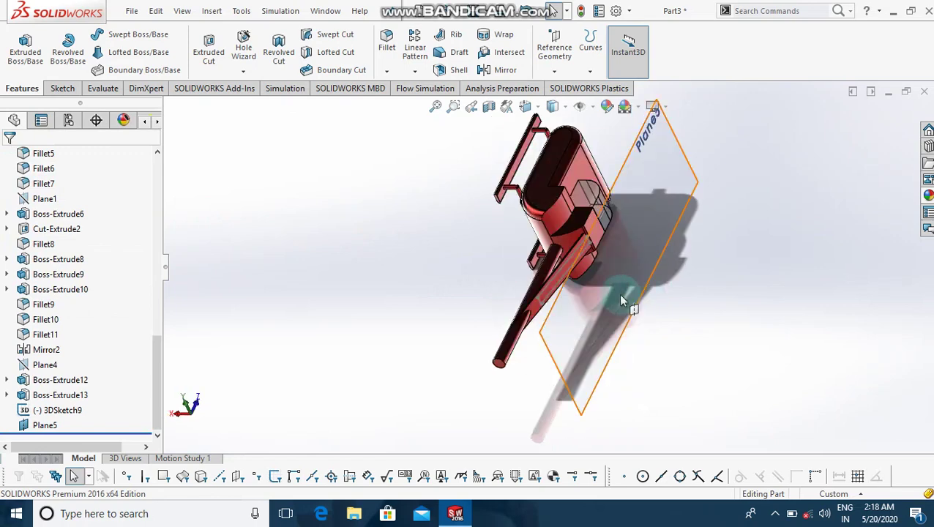
Start a new sketch on Plane5.
click(620, 300)
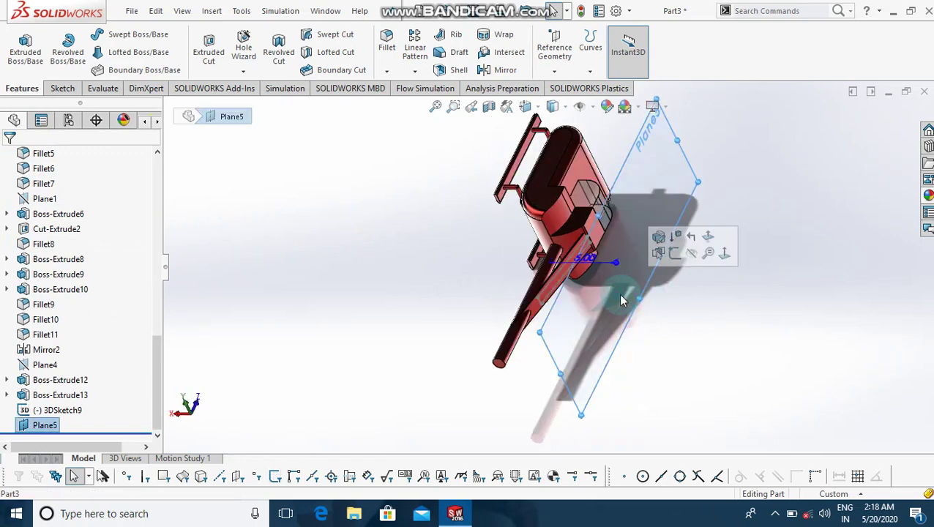
click(676, 256)
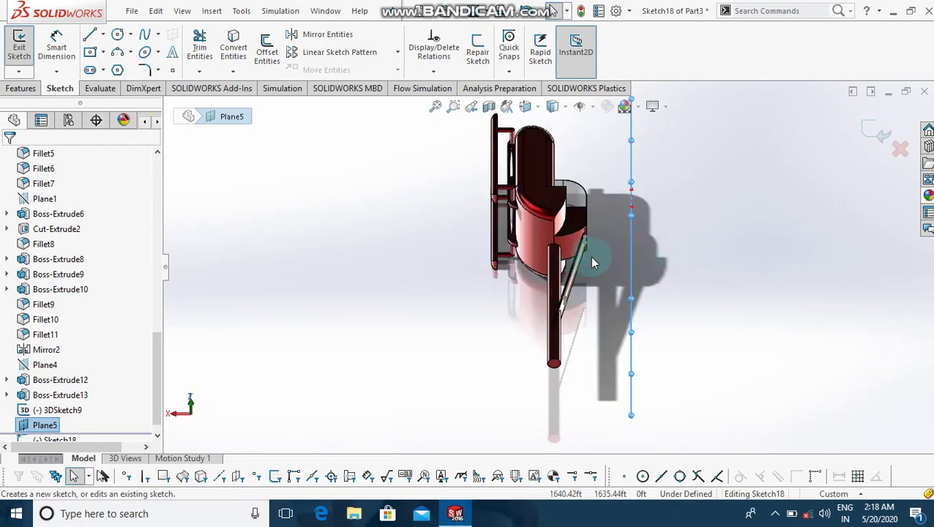
middle_drag(591, 257, 456, 213)
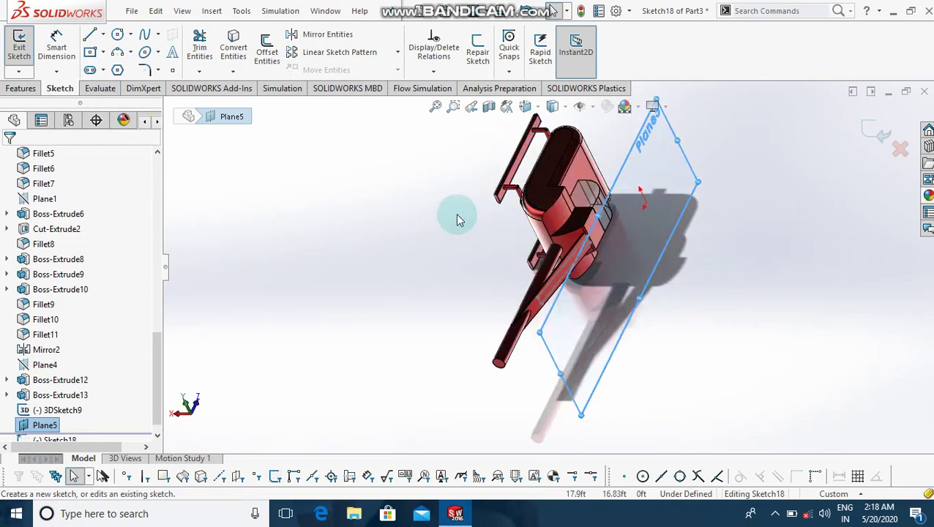
Convert the 3DSketch9 tail-boom lines into Sketch18 and launch an extruded cut.
click(233, 46)
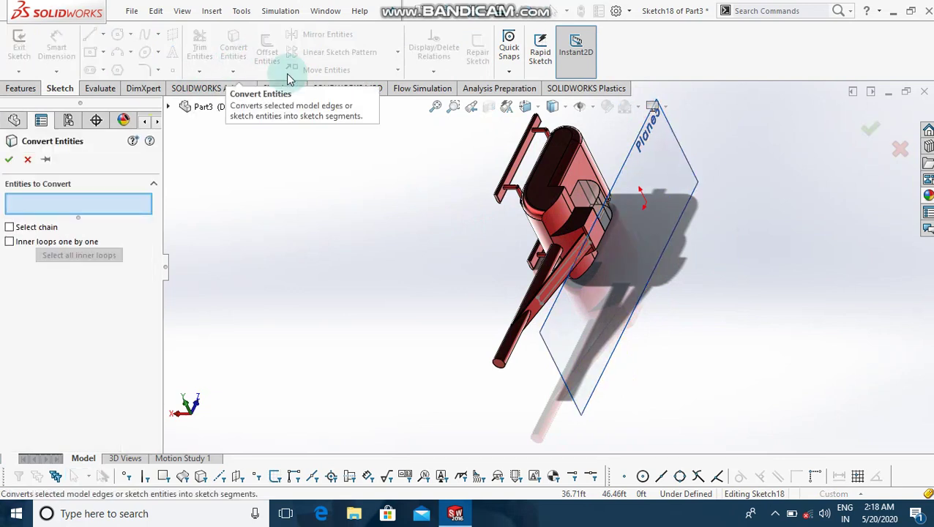
click(574, 259)
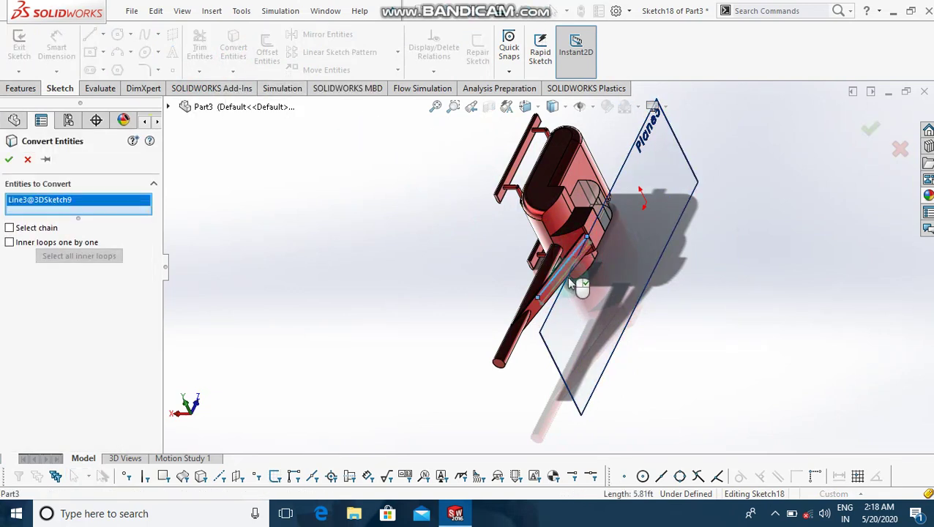
click(542, 306)
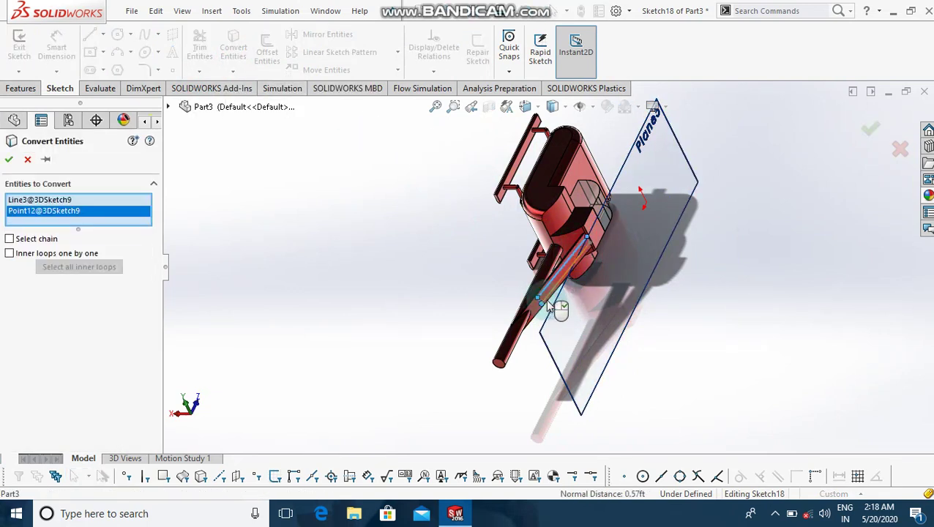
click(548, 303)
scroll(548, 302, down, 4)
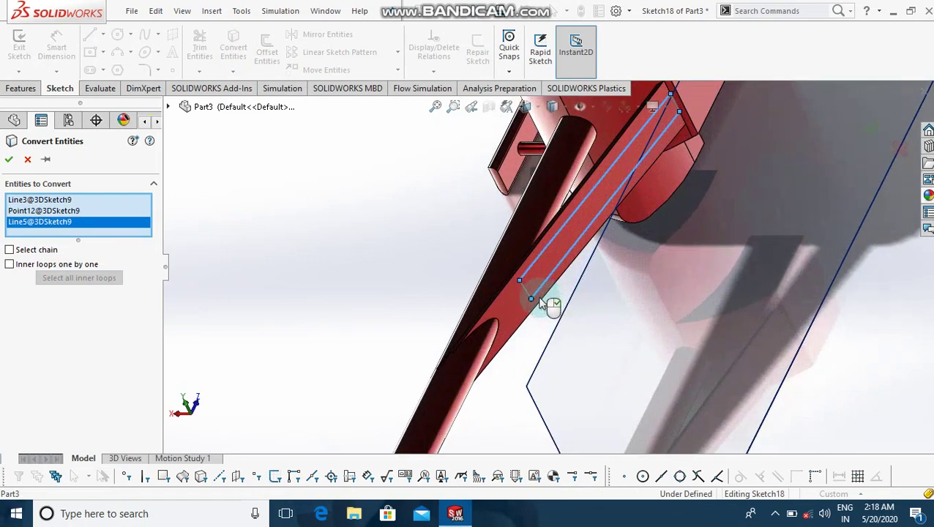
click(528, 296)
scroll(530, 297, up, 3)
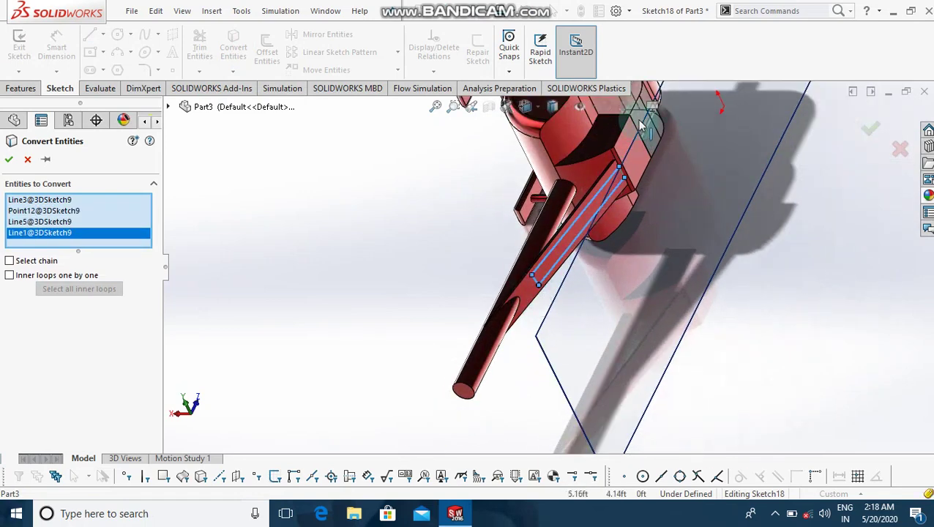
click(622, 176)
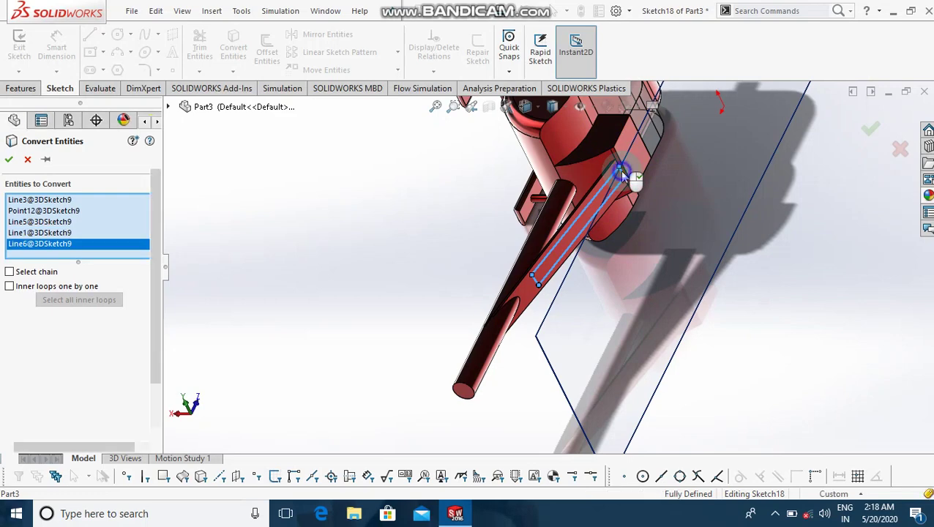
right_click(620, 173)
key(ctrl+e)
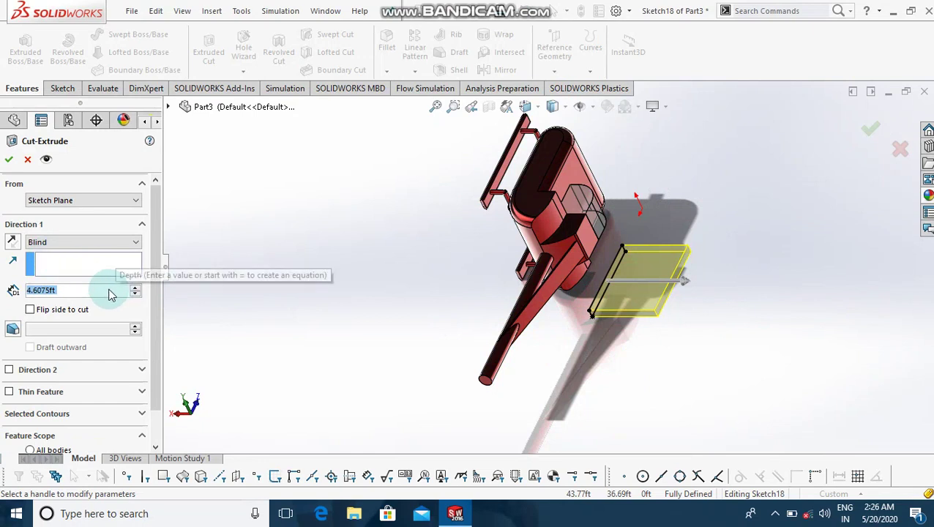
Cut Sketch18 in the reversed direction, Up To Vertex at a boom point, creating Cut-Extrude20.
text(1)
key(Return)
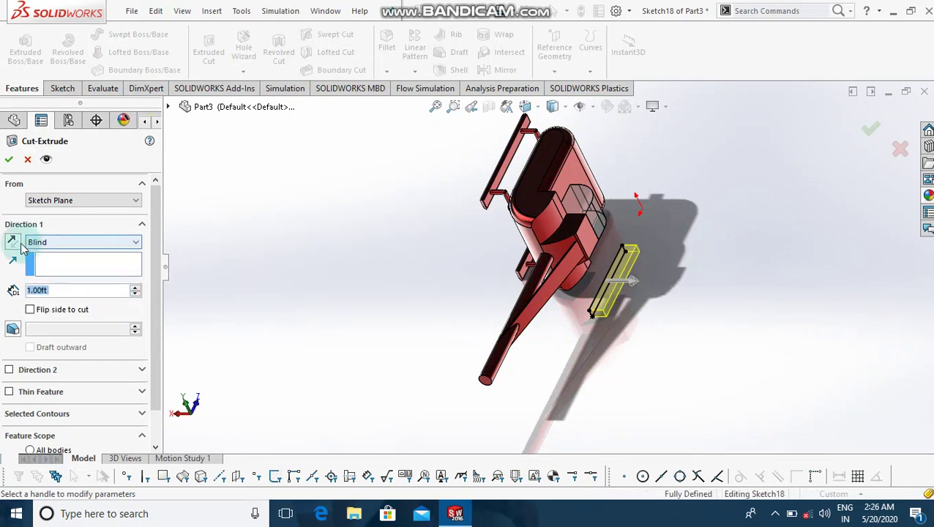
click(13, 242)
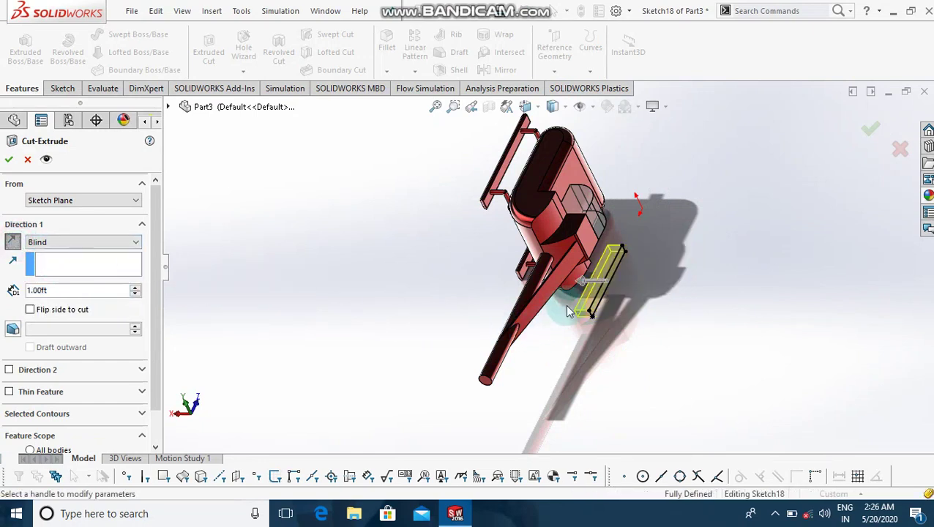
scroll(566, 311, down, 5)
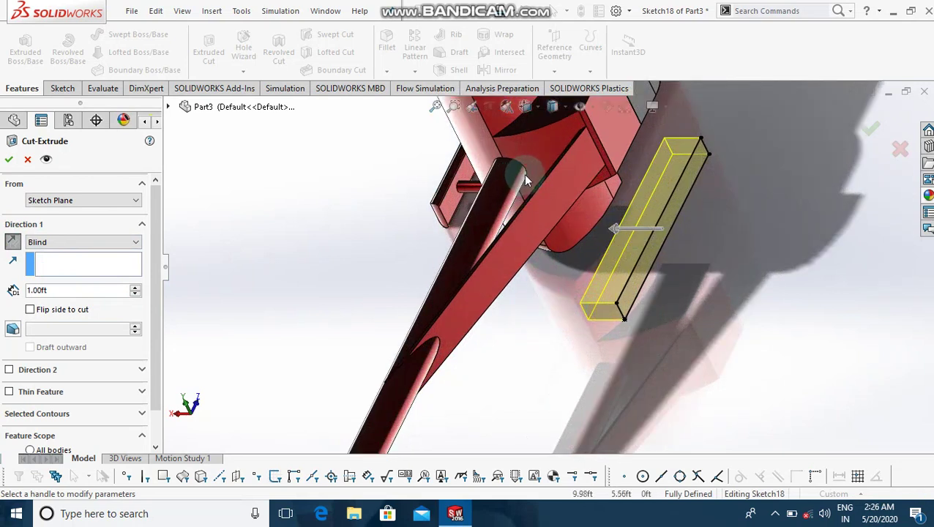
click(130, 241)
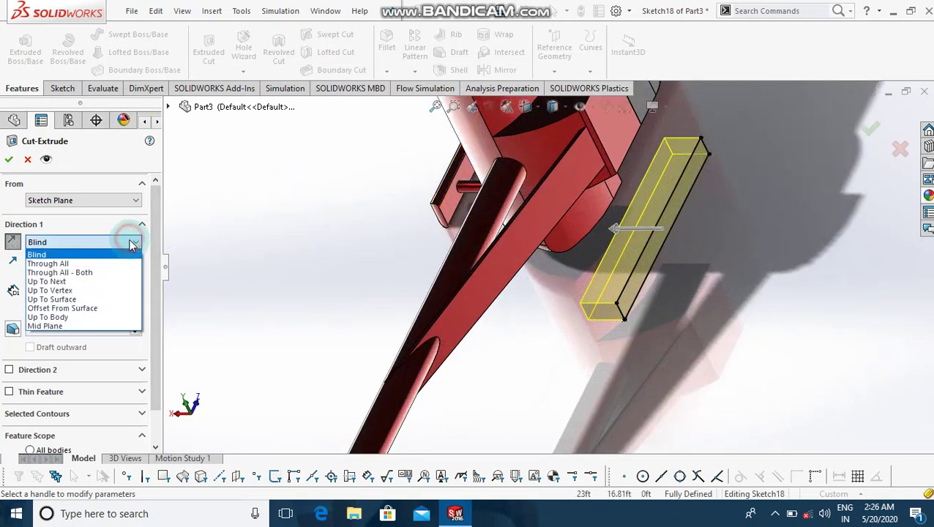
click(110, 291)
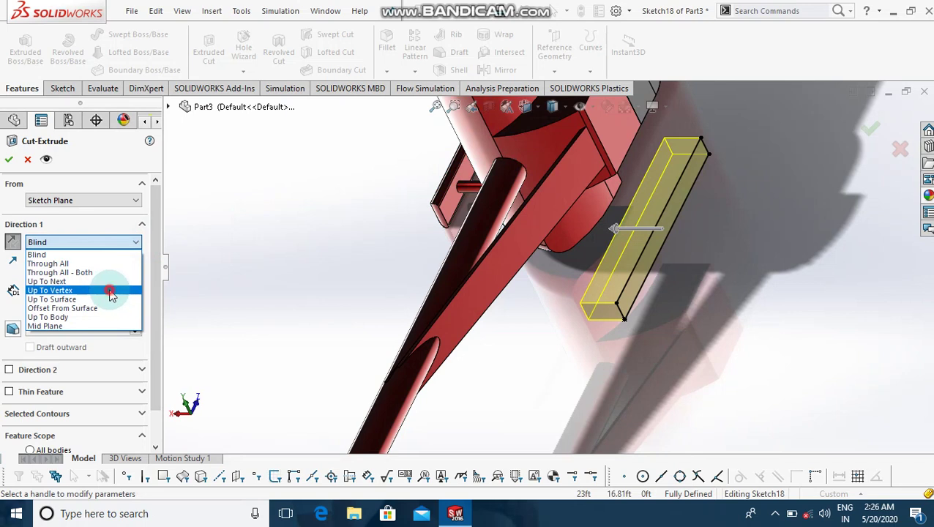
click(523, 169)
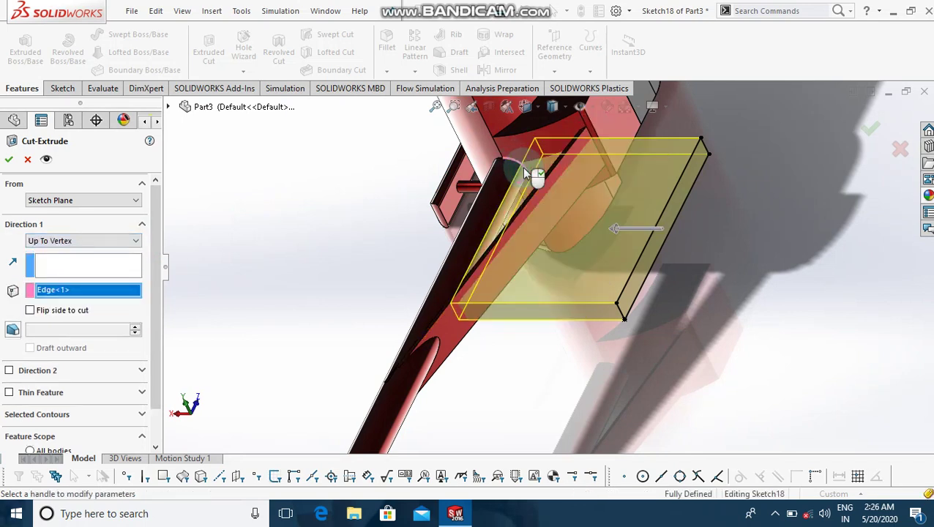
key(Return)
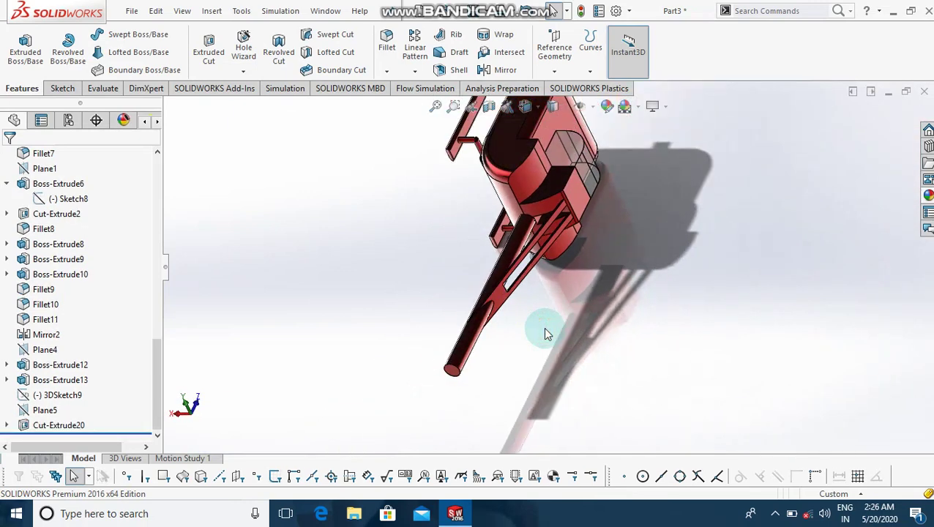
Mirror Boss-Extrude13 and Cut-Extrude20 about the Right Plane as Mirror11.
click(500, 69)
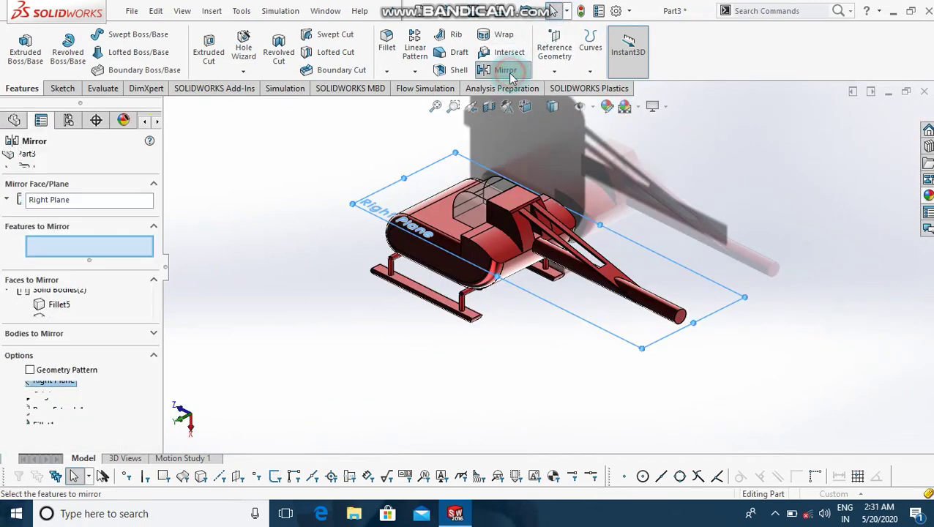
click(570, 249)
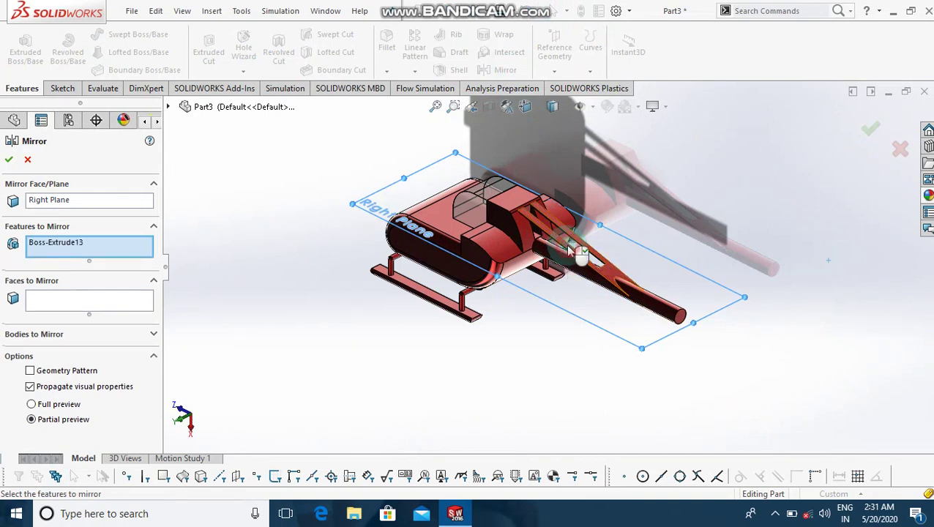
click(533, 263)
click(535, 264)
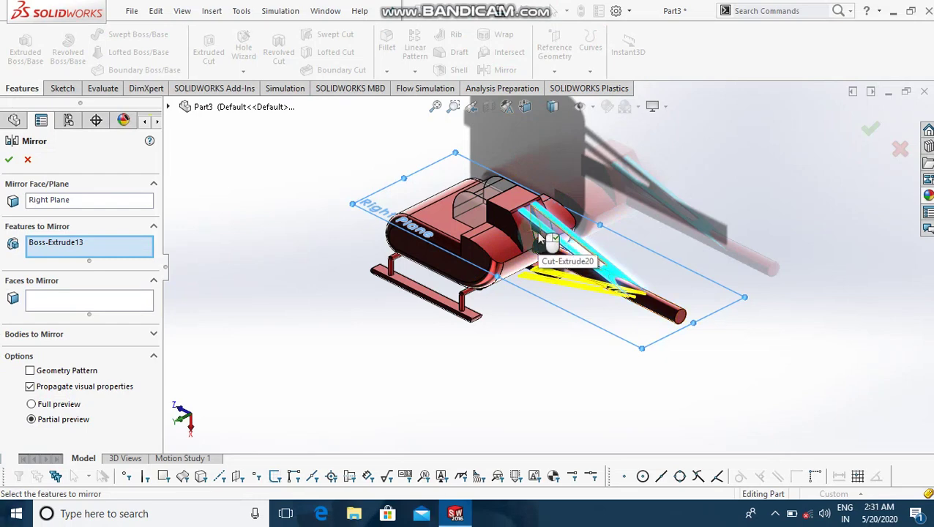
click(539, 238)
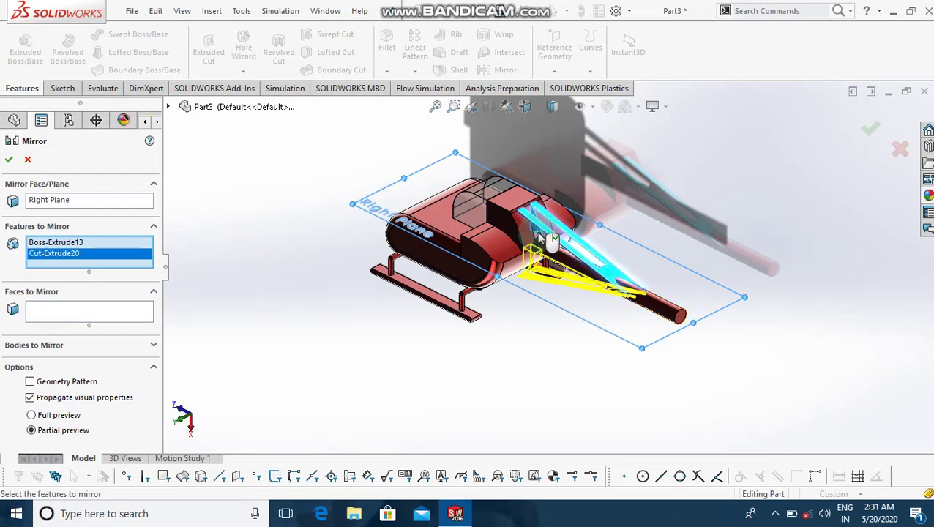
right_click(538, 234)
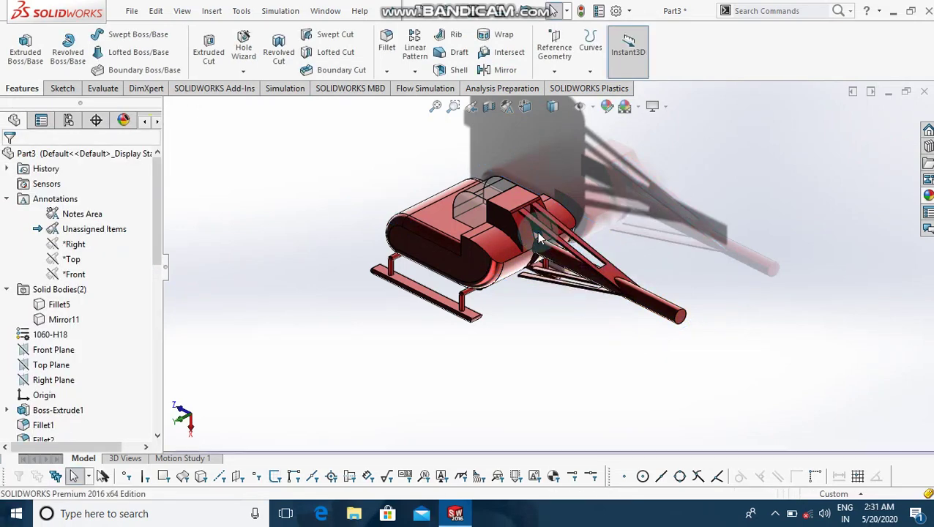
key(Up)
key(Up)
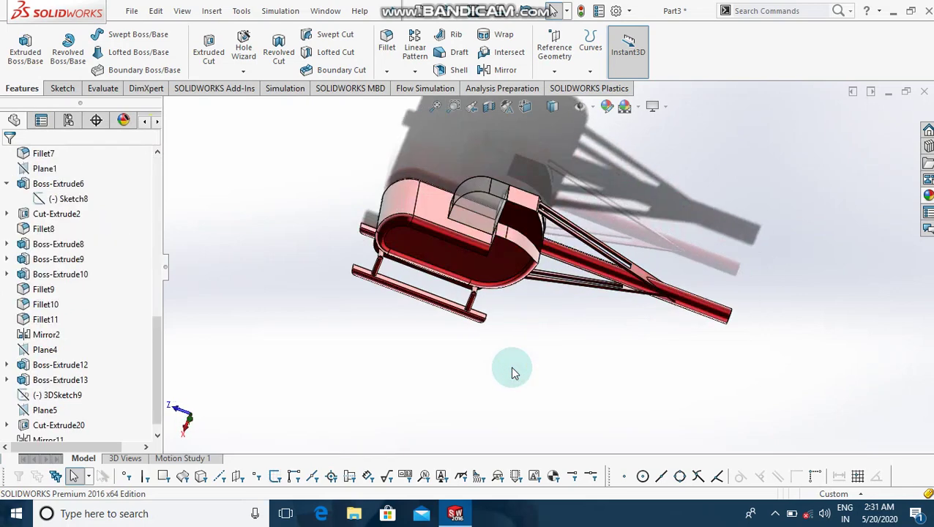
key(Up)
Sketch on the strut end face and convert both strut-end outlines into Sketch19.
click(49, 424)
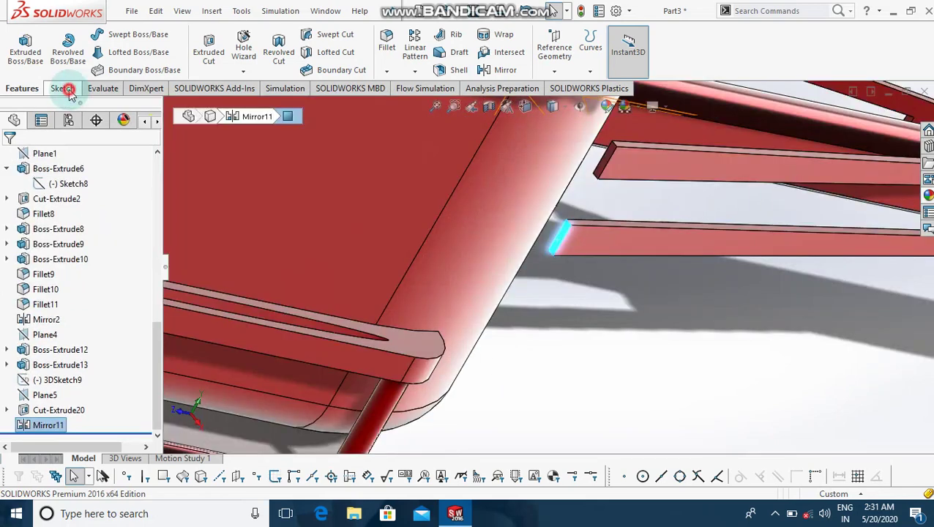
click(62, 87)
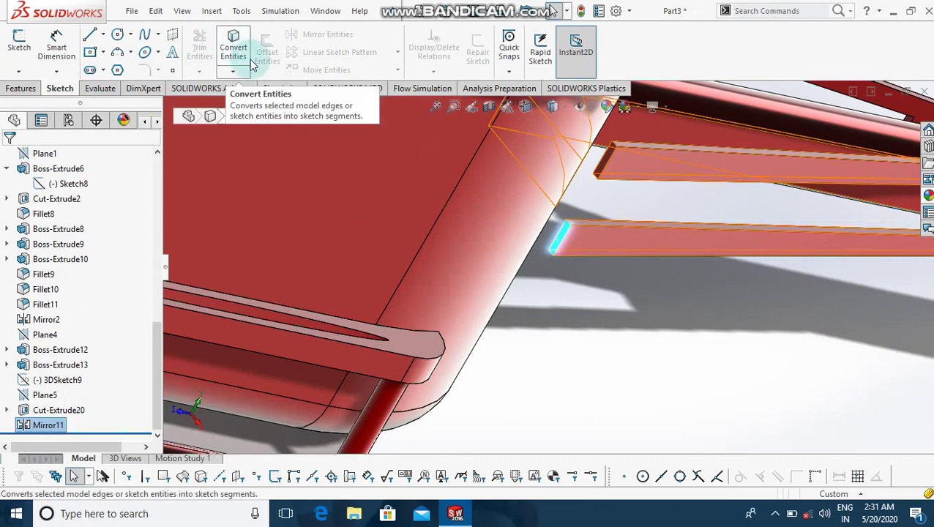
click(562, 237)
click(619, 196)
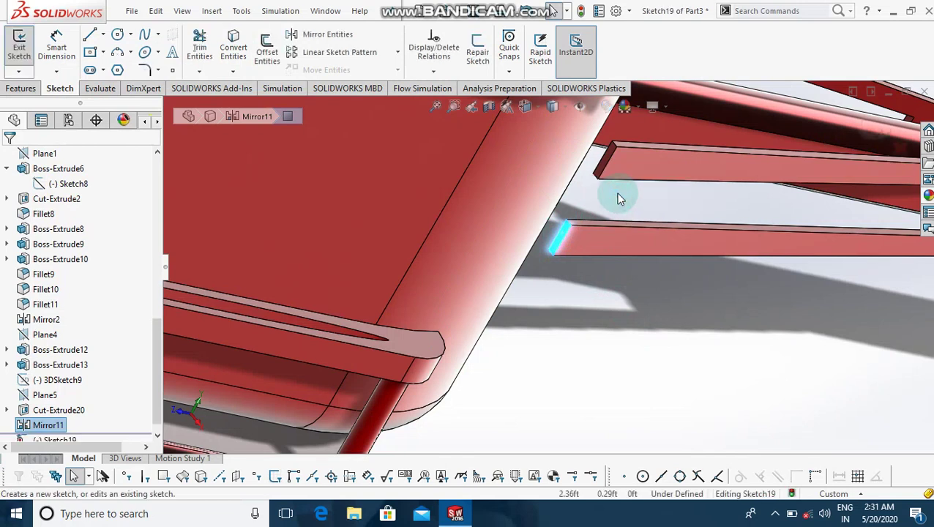
click(231, 38)
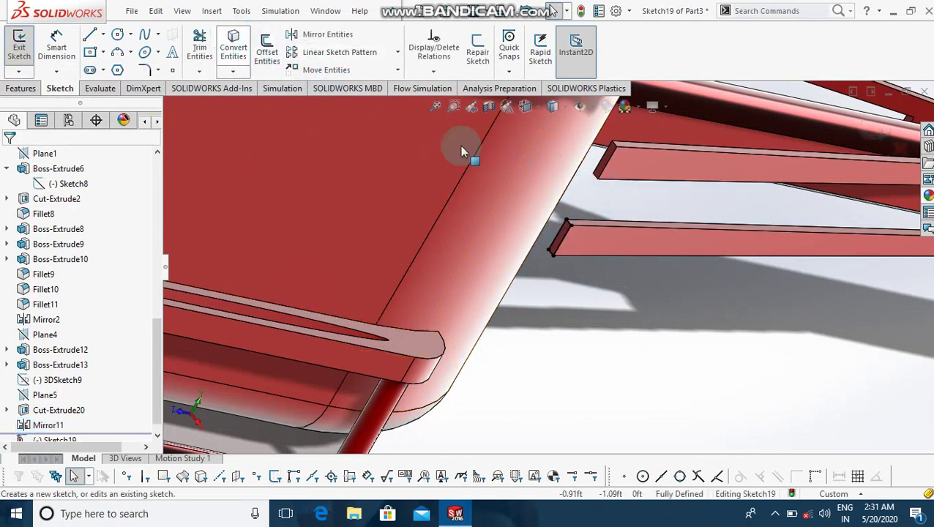
click(607, 162)
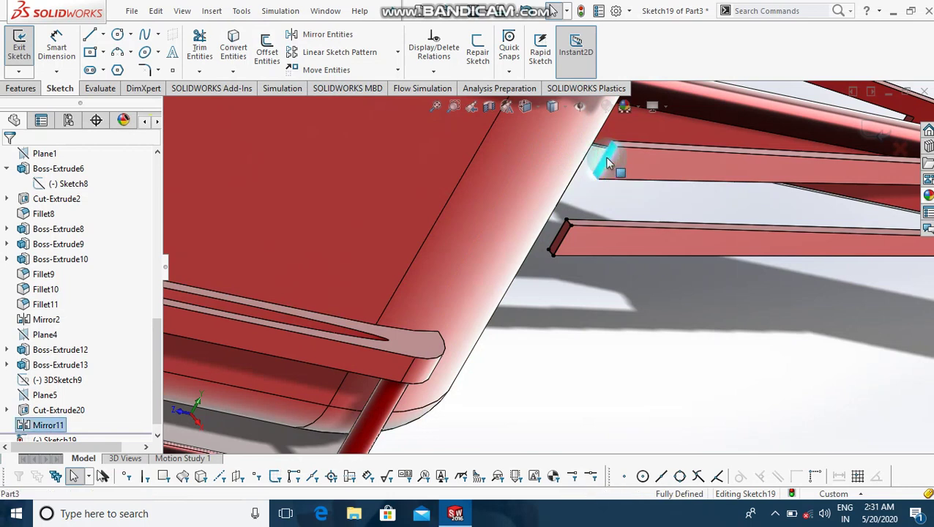
click(231, 45)
middle_drag(558, 275, 558, 279)
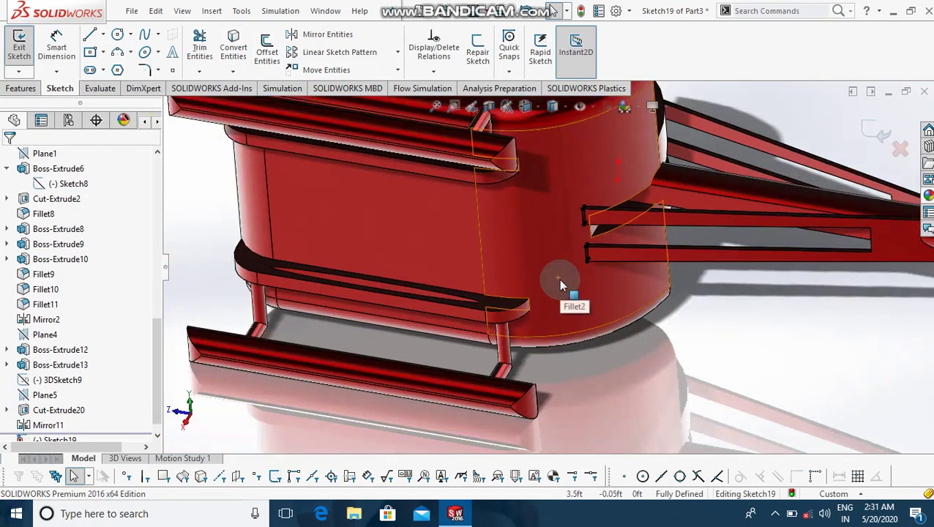
Extrude the strut-end outlines Up To Next to meet the fuselage as Boss-Extrude14.
click(21, 88)
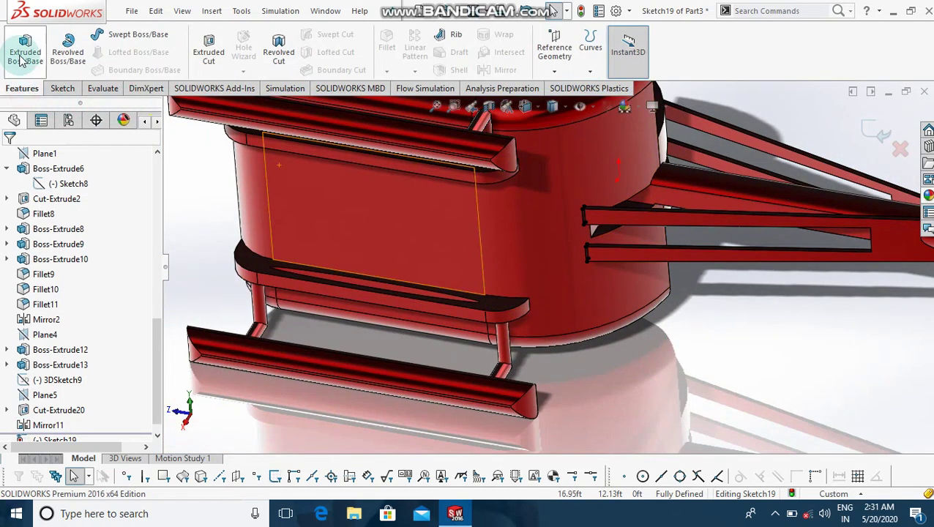
click(17, 53)
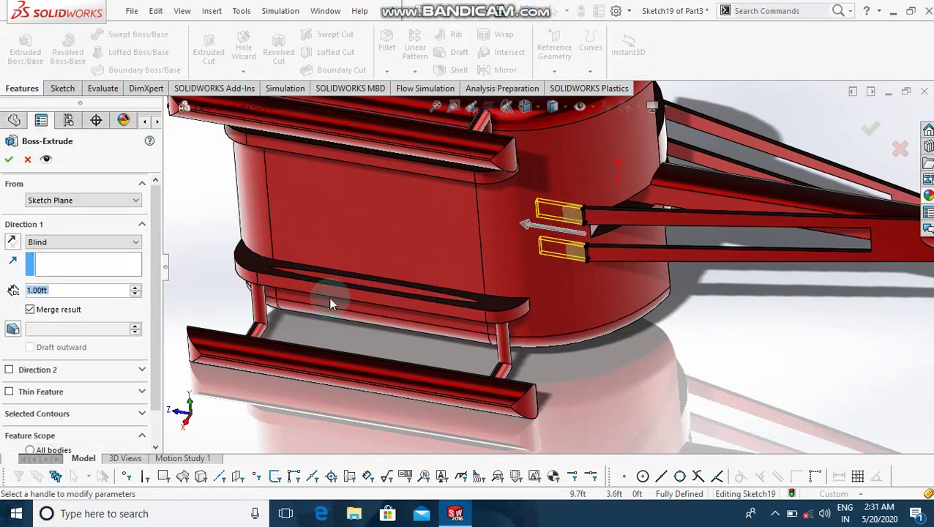
click(99, 242)
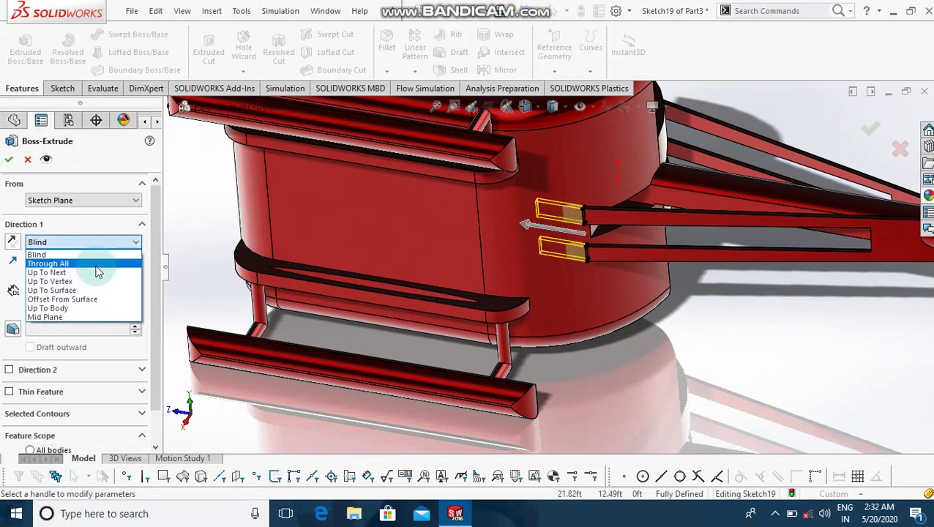
click(97, 274)
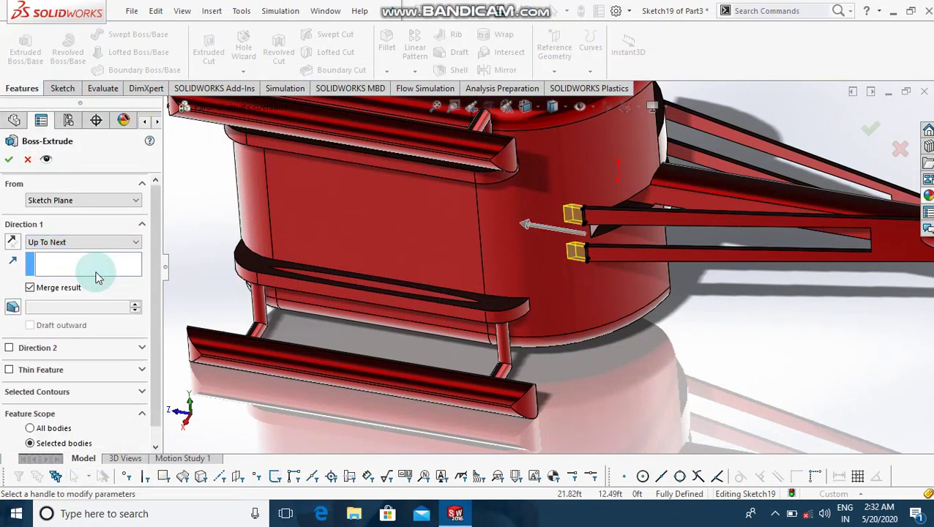
click(6, 161)
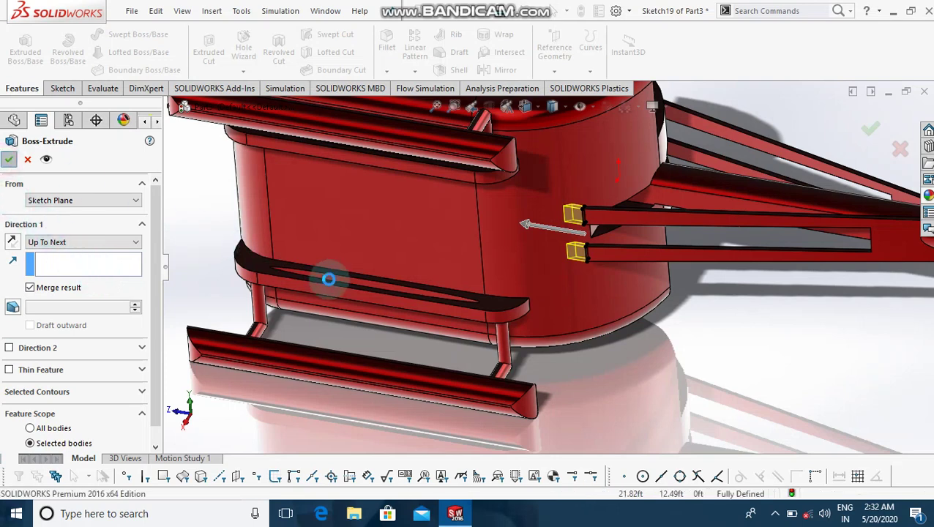
click(660, 362)
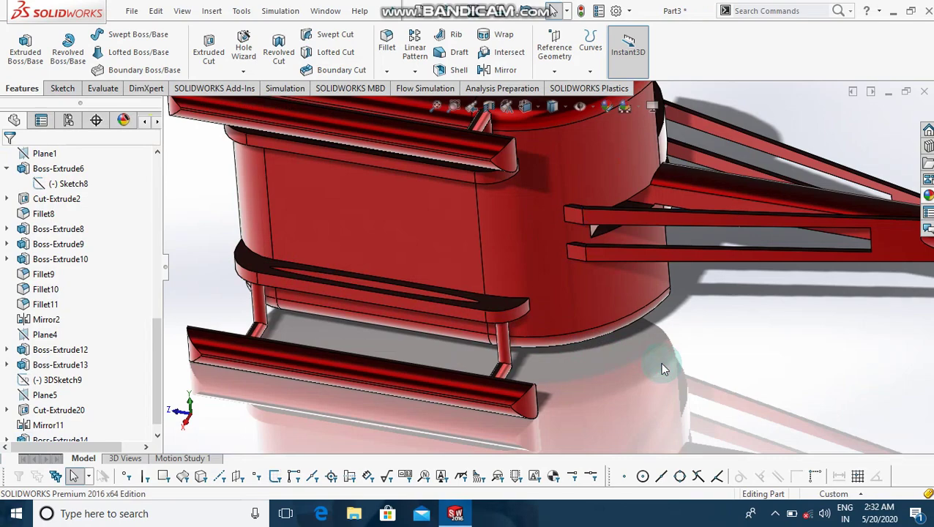
Turn the model to face the body straight on and open Sketch20 there with the circle tool.
key(Up)
key(Up)
key(Up)
key(Up)
key(Up)
key(Up)
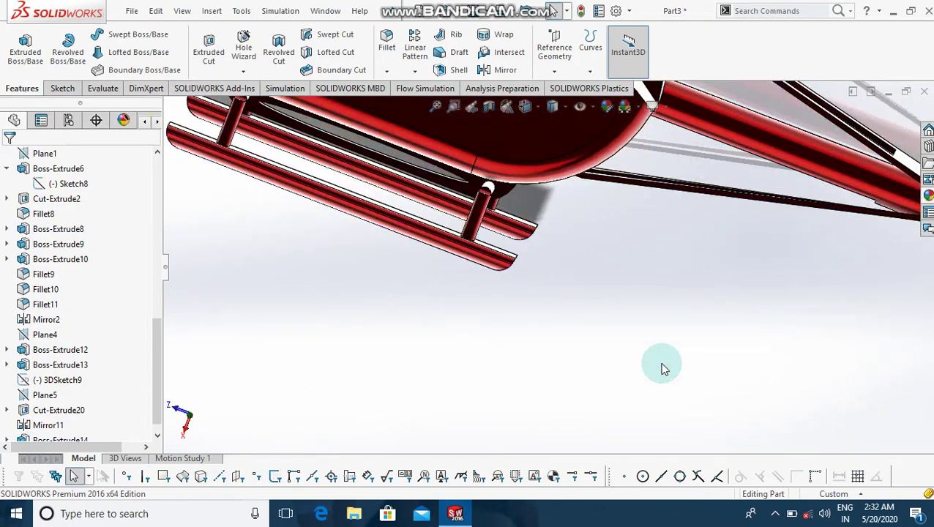
key(f)
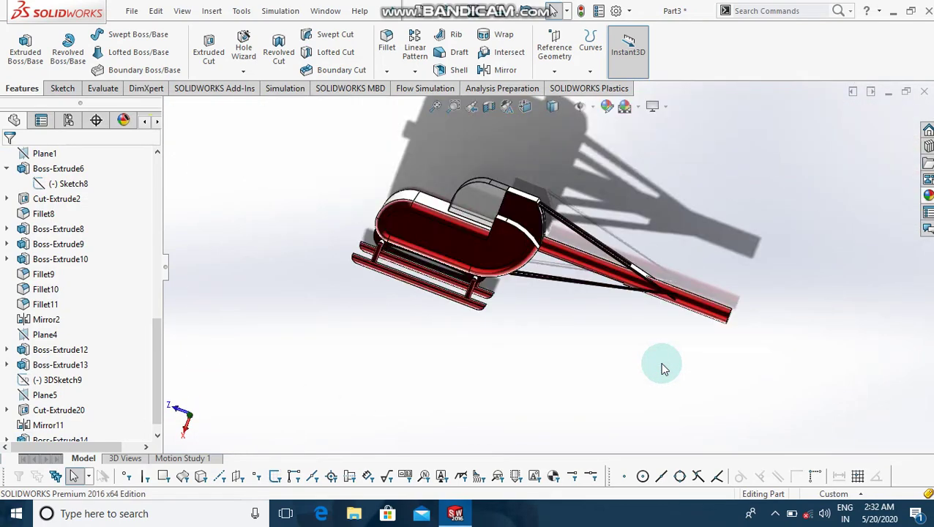
scroll(661, 368, down, 5)
scroll(661, 368, up, 3)
scroll(655, 369, up, 4)
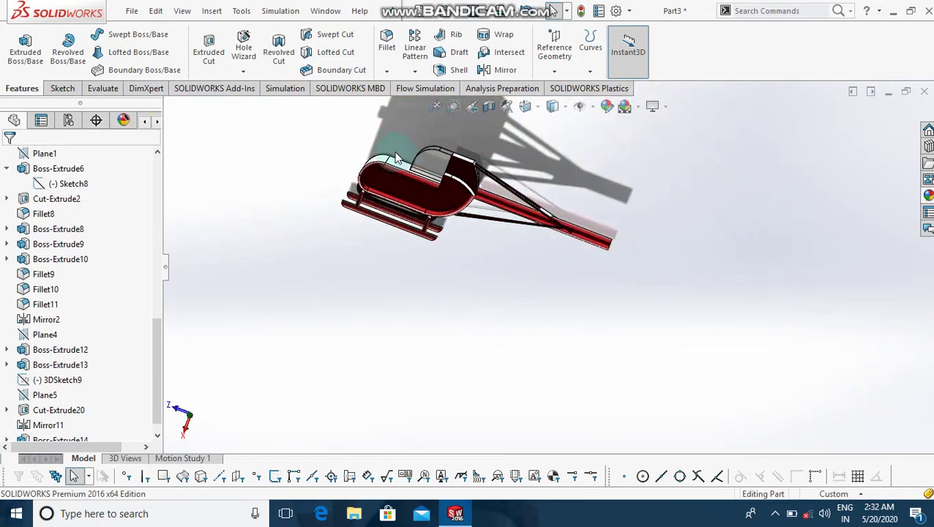
scroll(561, 218, down, 2)
scroll(561, 217, down, 2)
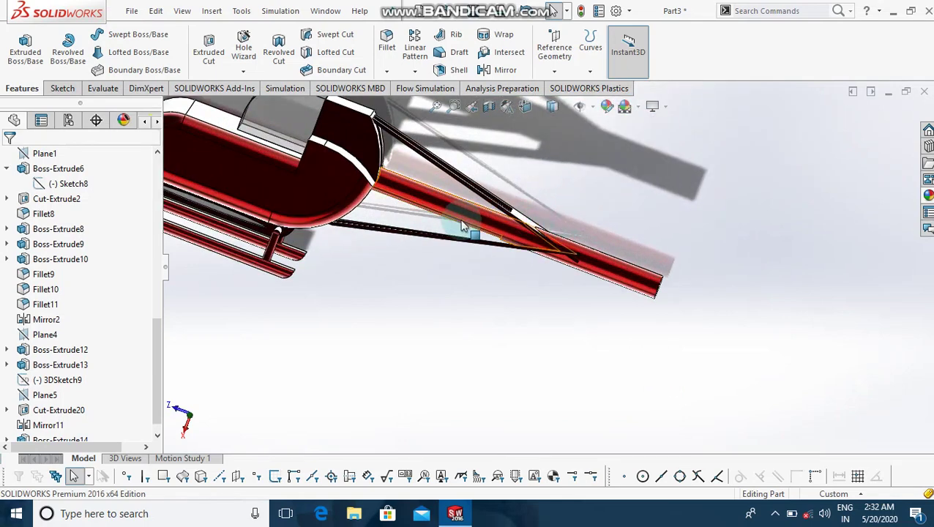
key(ctrl+shift+z)
key(ctrl+shift+z)
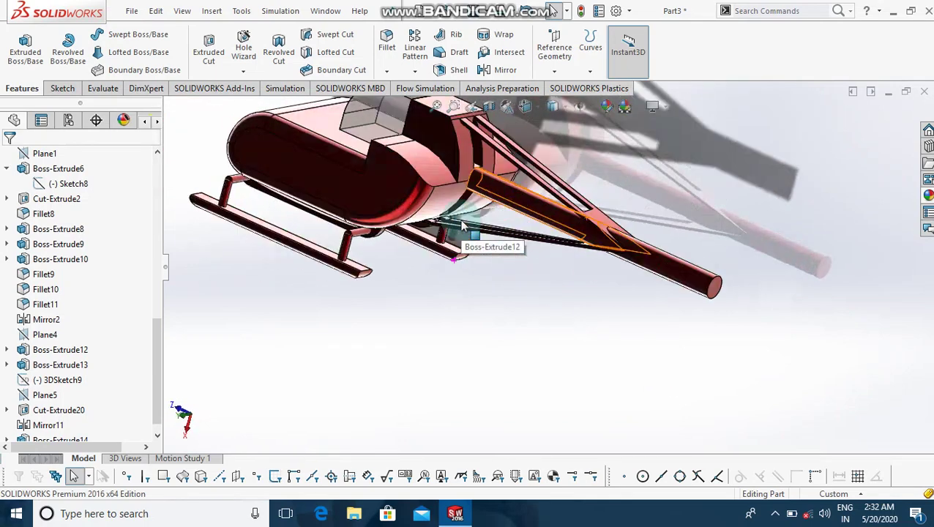
key(ctrl+shift+z)
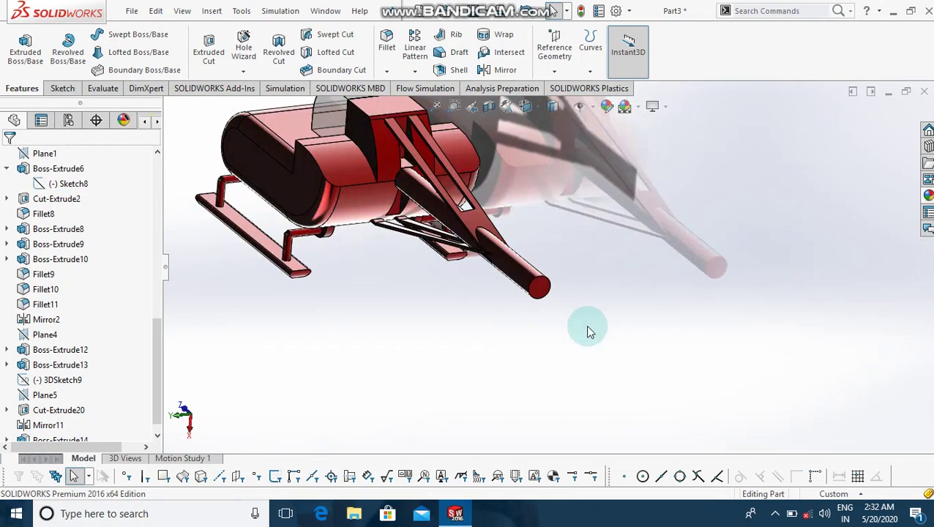
key(ctrl+shift+z)
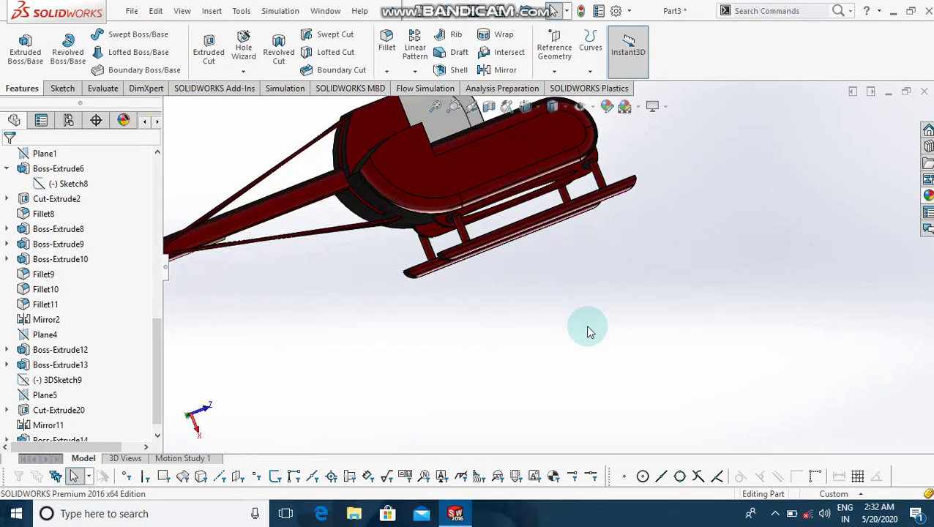
key(ctrl+shift+z)
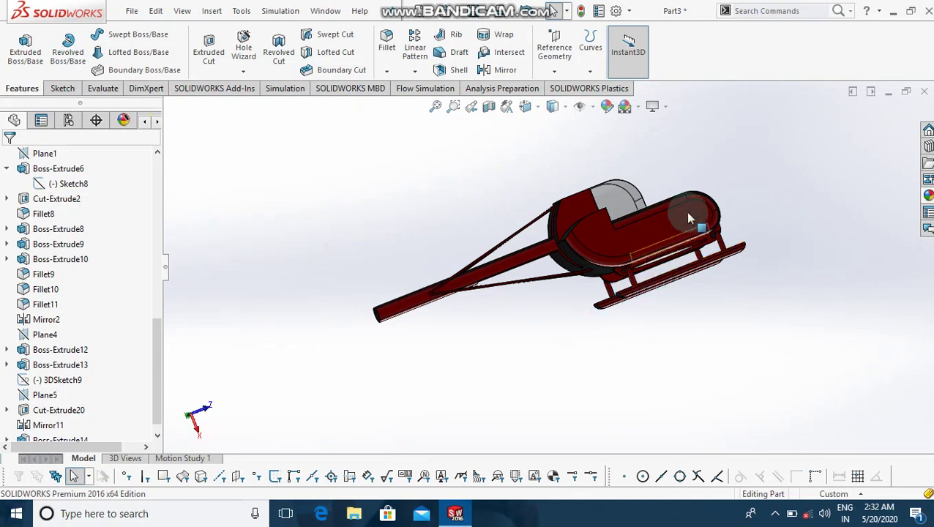
key(ctrl+shift+z)
click(688, 222)
key(c)
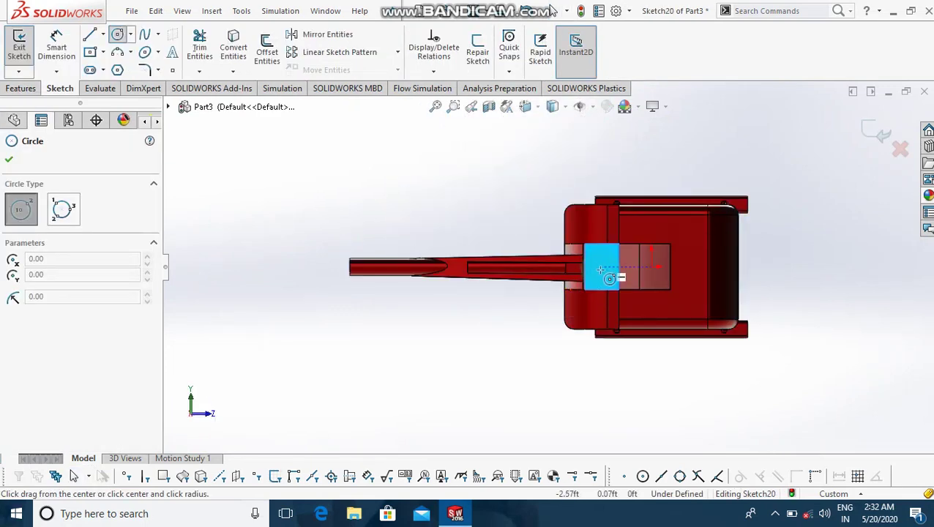
Draw a circle at the boom-body junction and dimension its diameter to 0.80 ft.
click(600, 268)
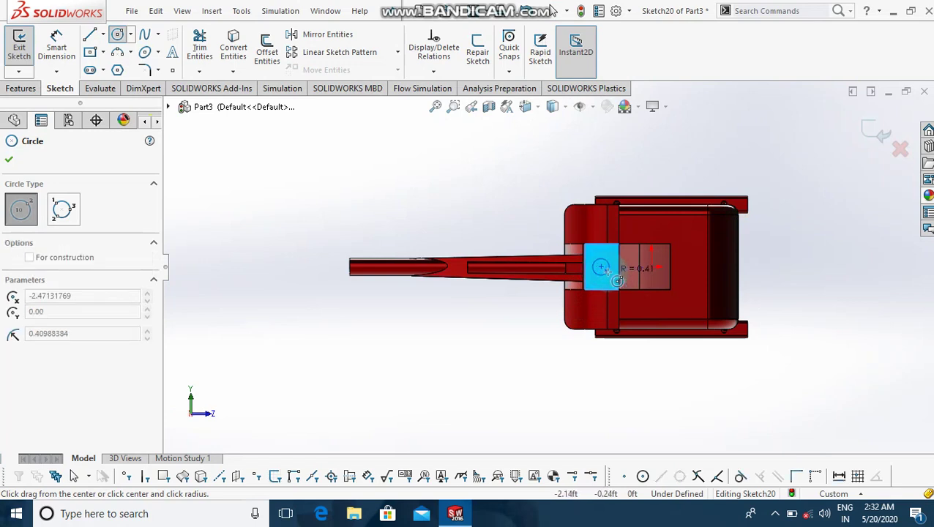
click(607, 272)
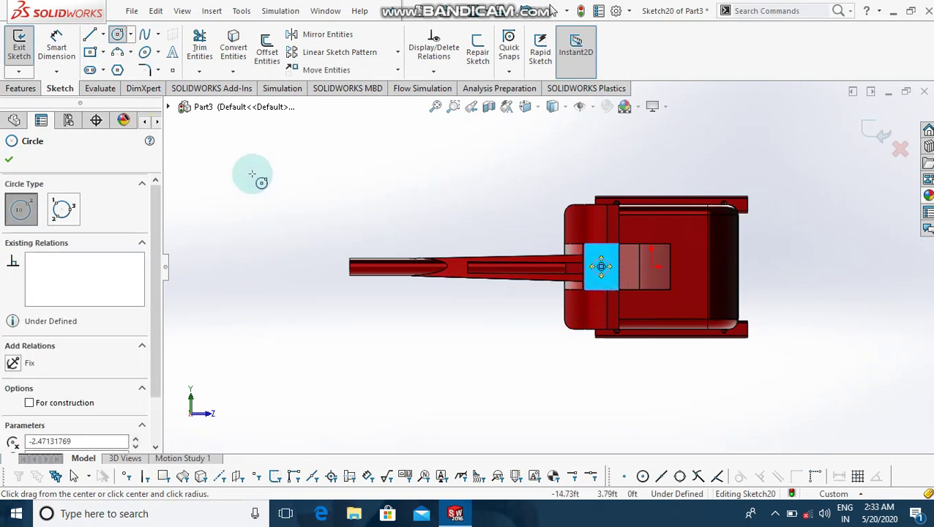
click(52, 48)
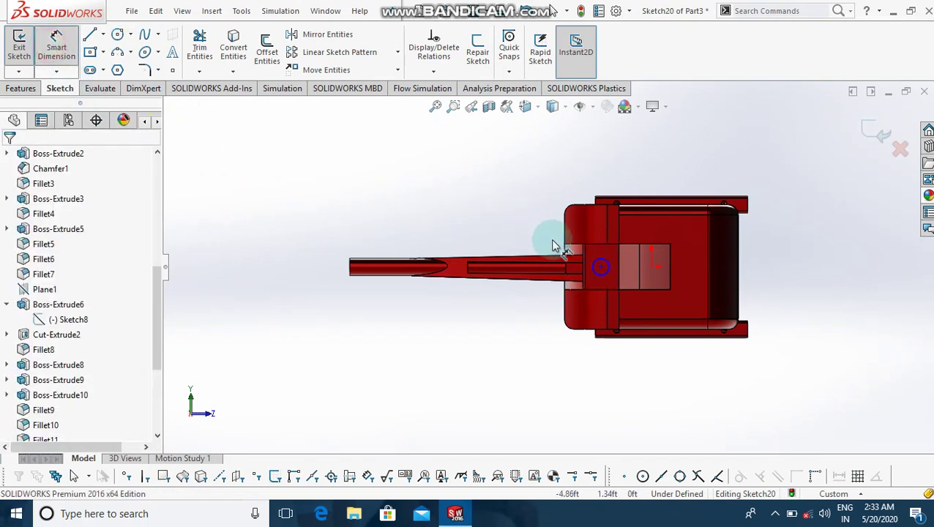
click(595, 273)
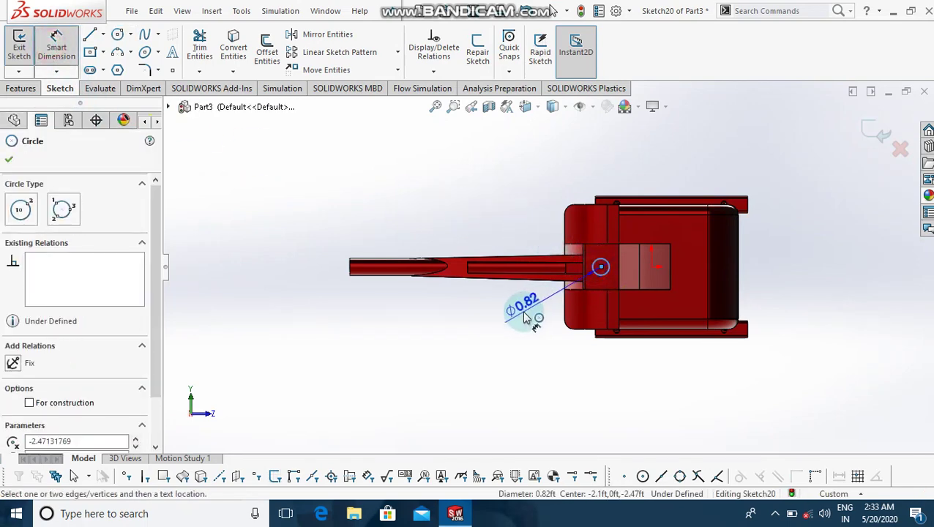
click(522, 316)
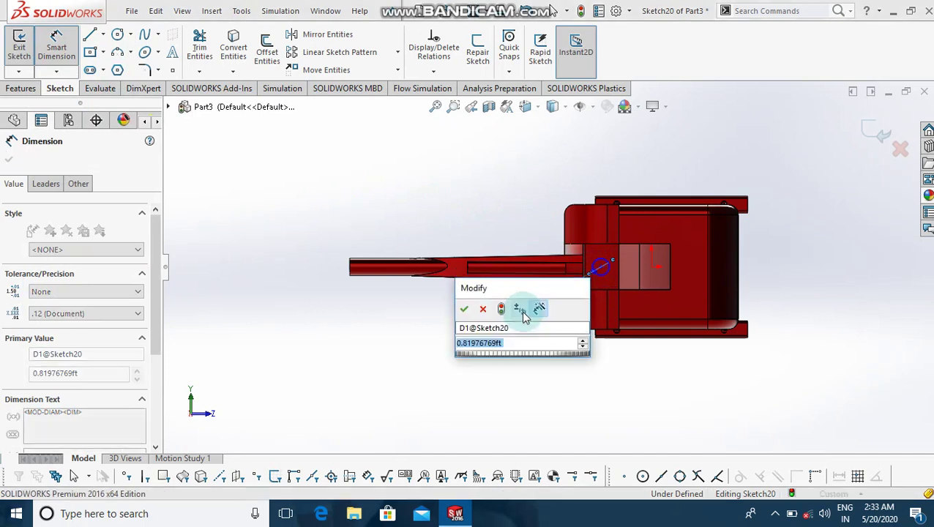
key(BackSpace)
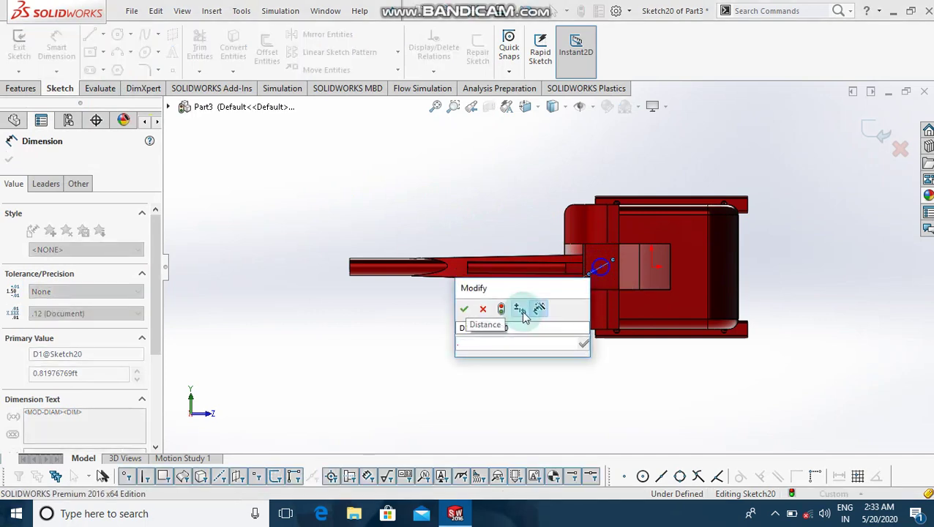
text(8)
key(Return)
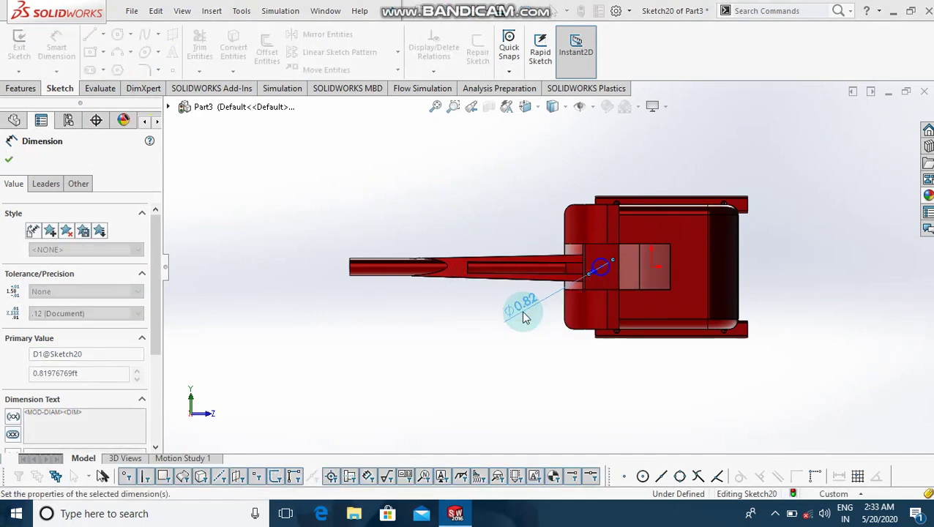
click(36, 89)
Cut the 0.80 ft circle 1.00 ft deep (Blind) into the body as Cut-Extrude21.
click(208, 52)
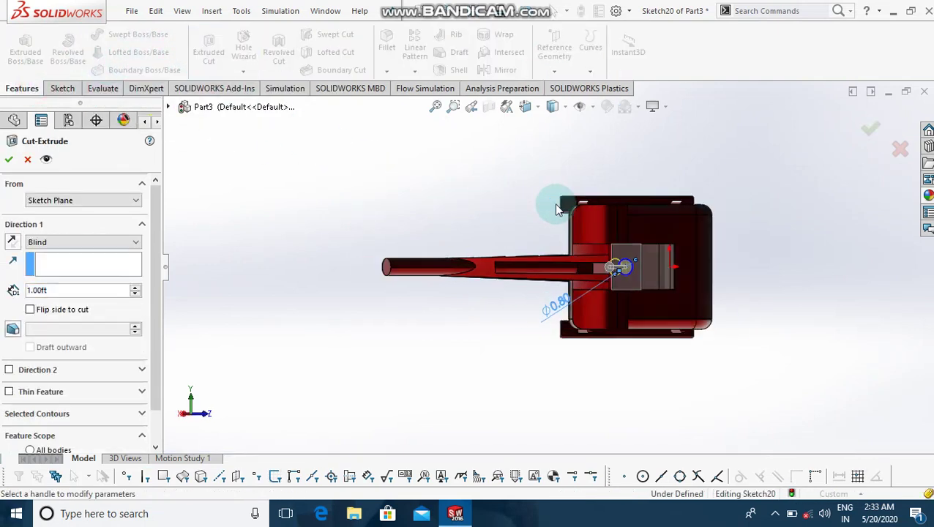
scroll(556, 210, up, 3)
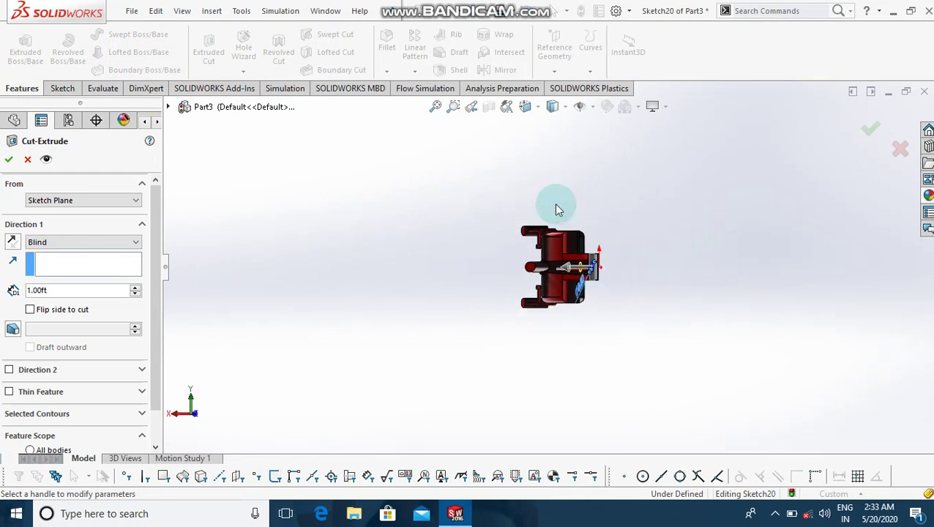
click(8, 161)
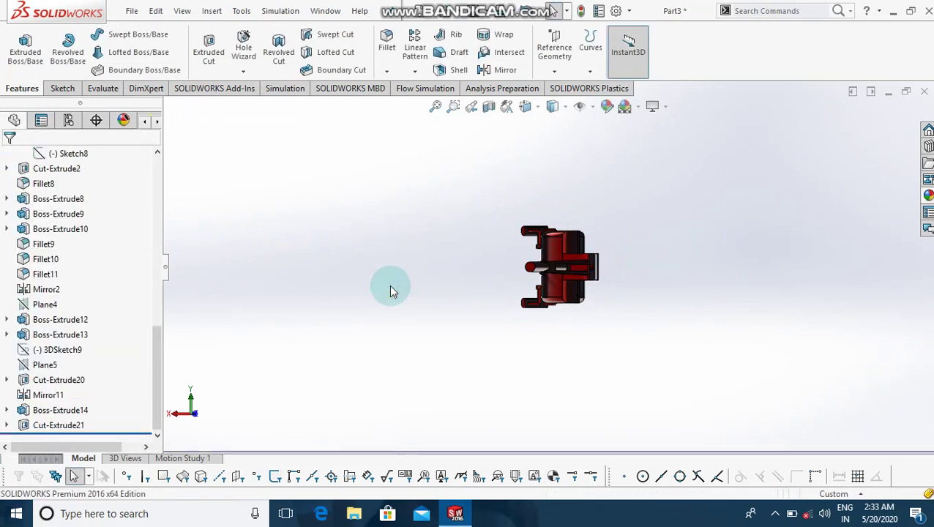
Start Sketch21 on the tail boom's end face.
key(f)
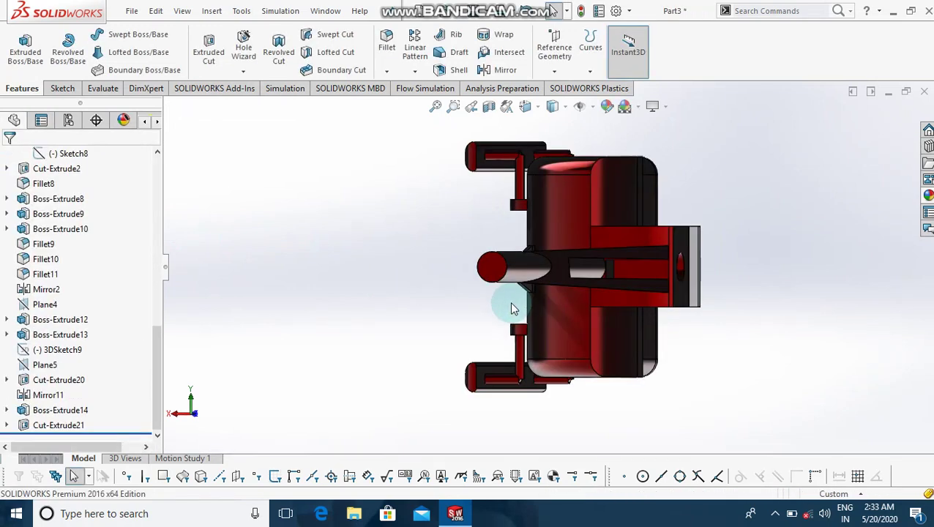
scroll(640, 269, down, 2)
scroll(641, 272, up, 4)
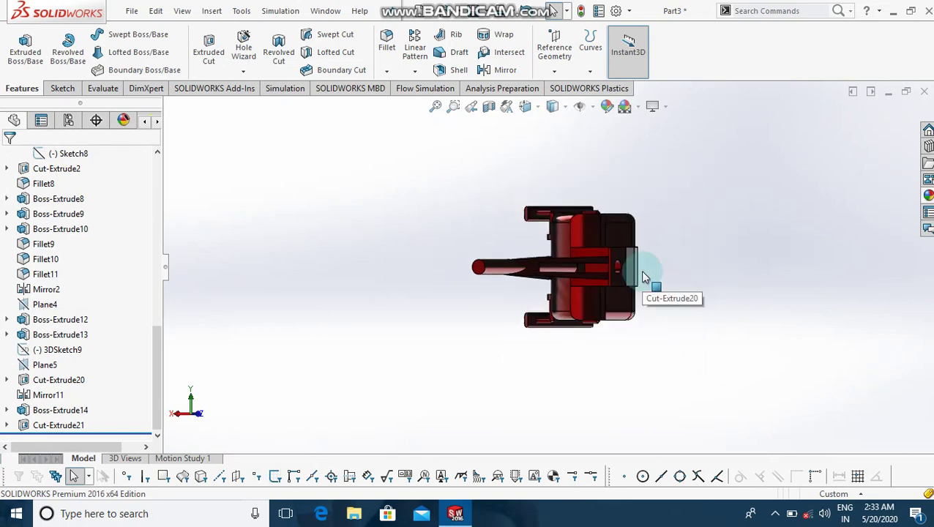
click(642, 277)
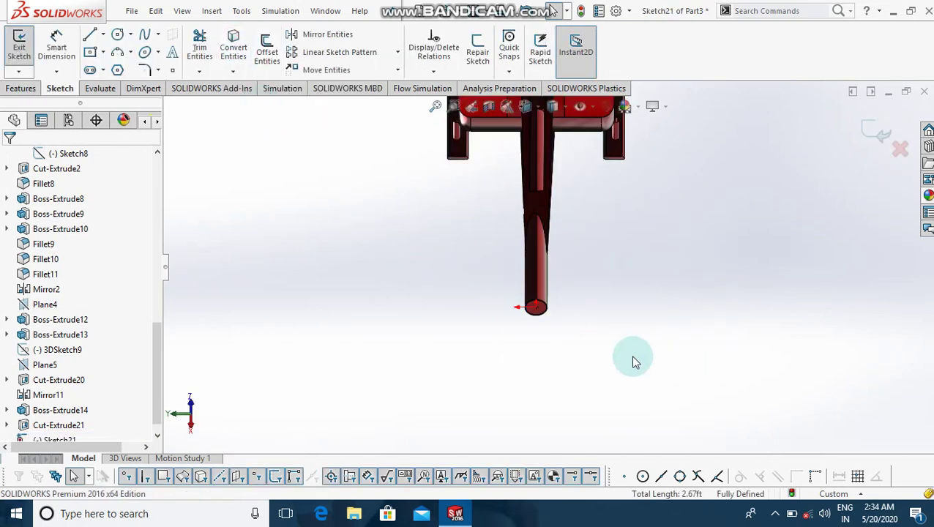
Draw a vertical line through the end circle's centre and trim away part of the circle.
key(l)
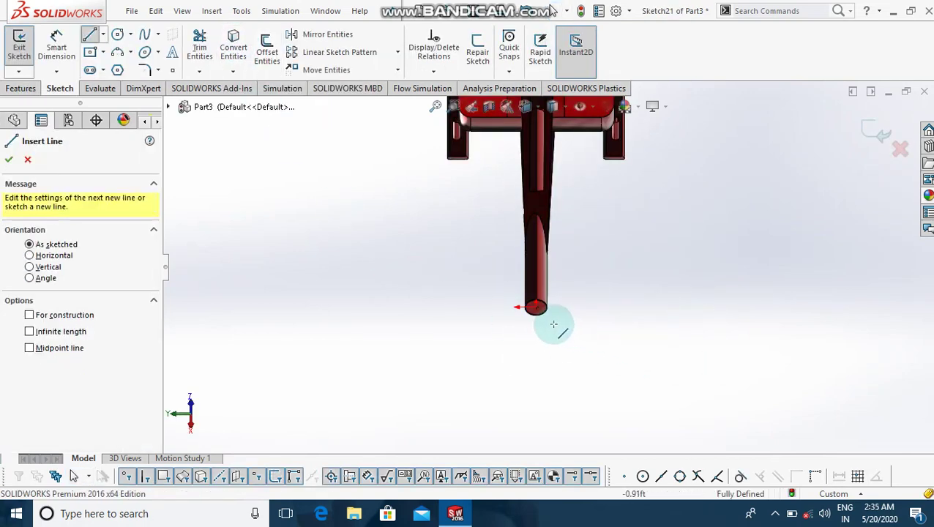
click(537, 313)
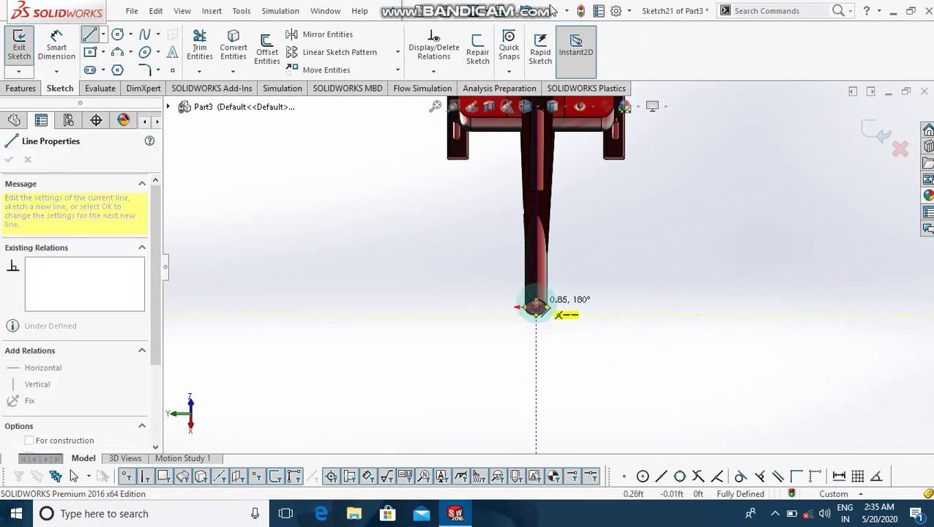
key(Escape)
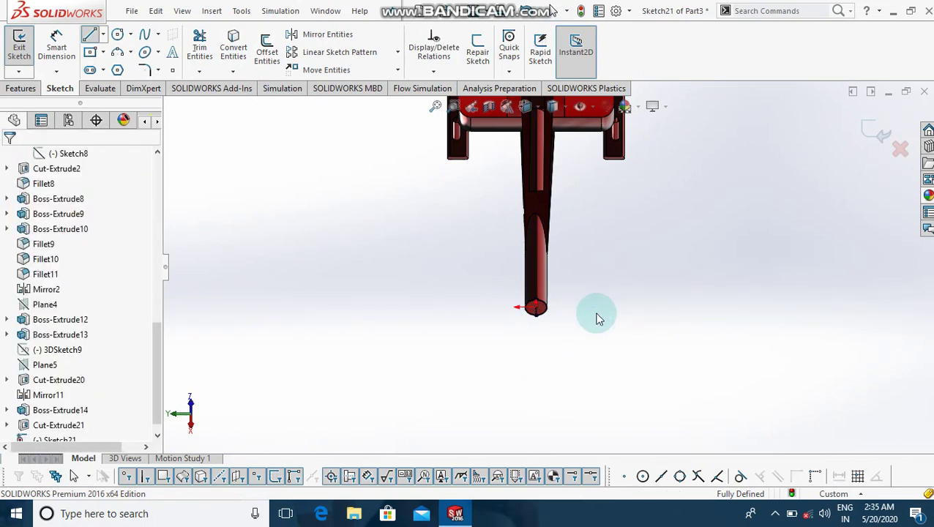
click(199, 50)
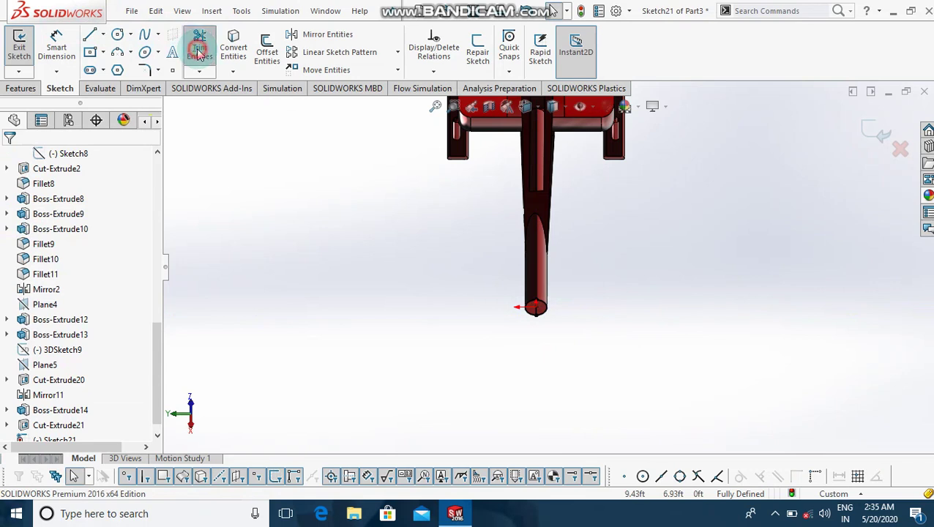
click(524, 315)
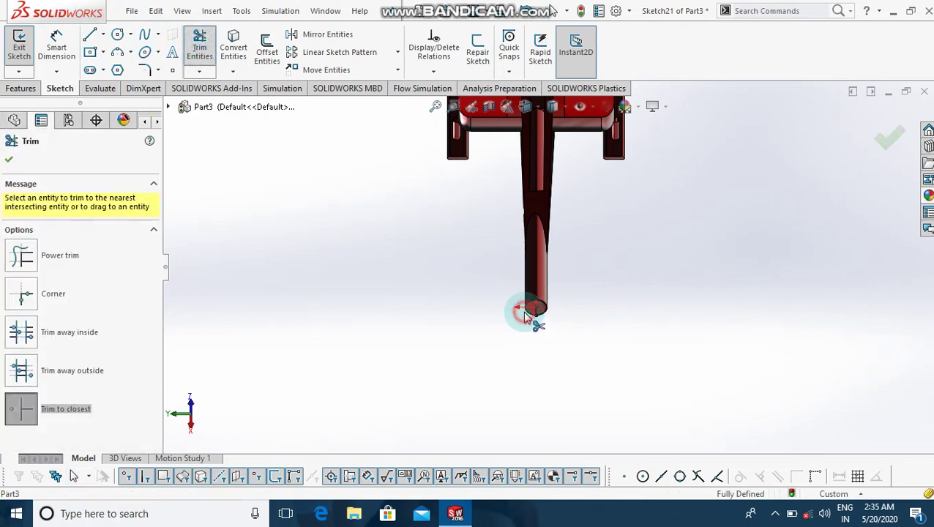
scroll(524, 315, up, 3)
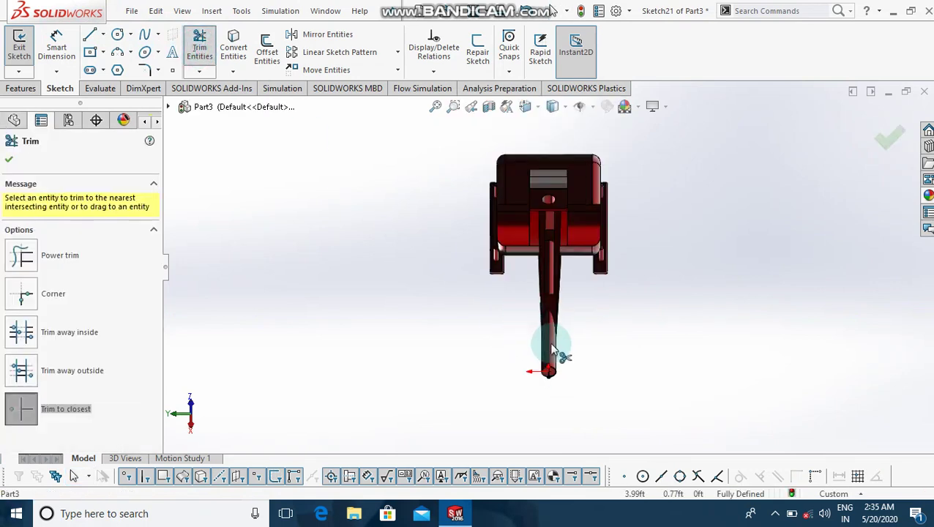
scroll(562, 354, up, 2)
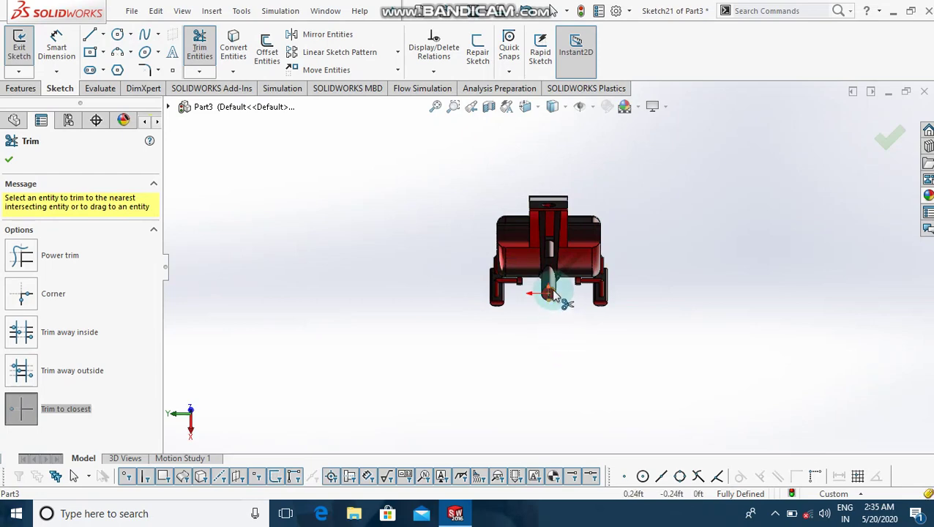
scroll(546, 293, down, 5)
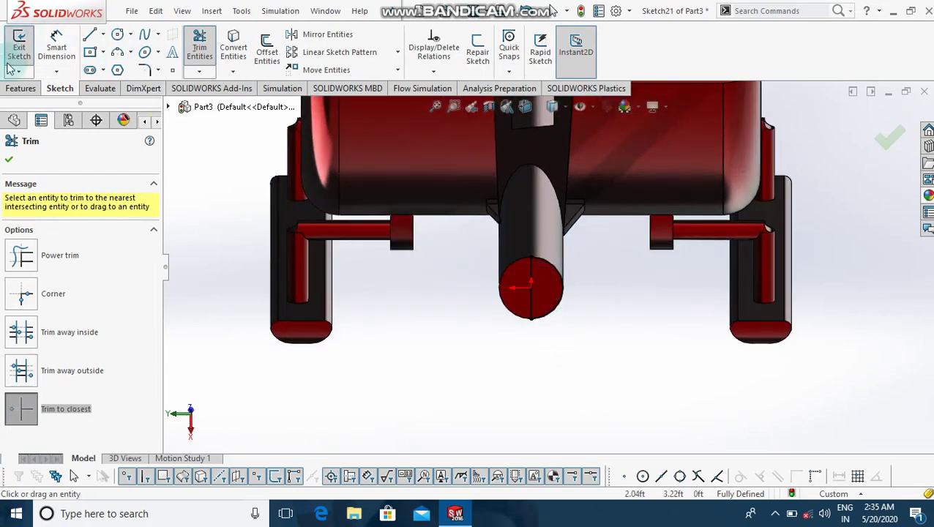
Revolve Sketch21's half-circle 360° about its vertical line to form Revolve1's rounded tail cap.
click(21, 88)
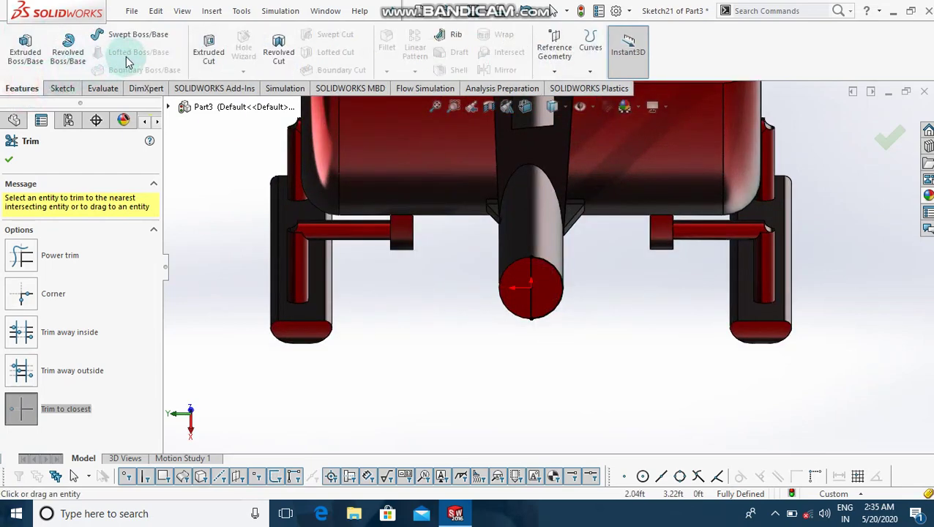
click(68, 45)
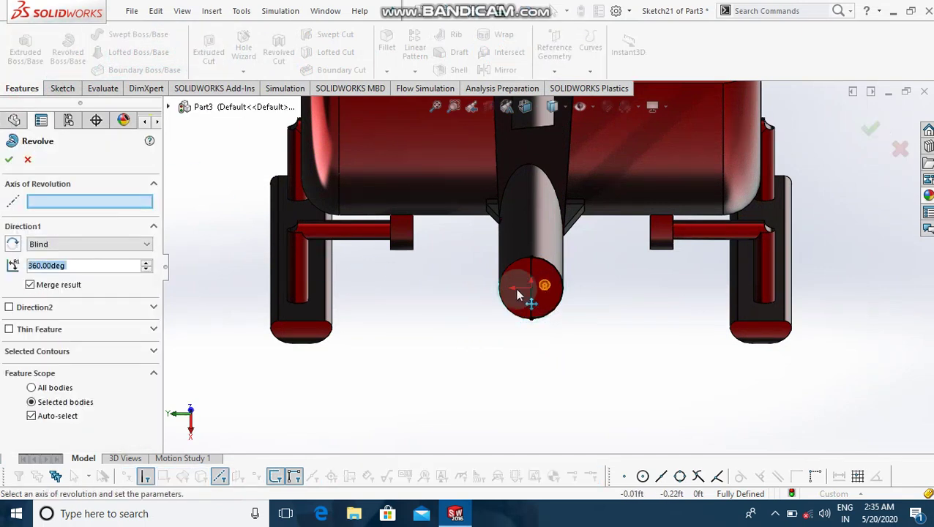
click(13, 246)
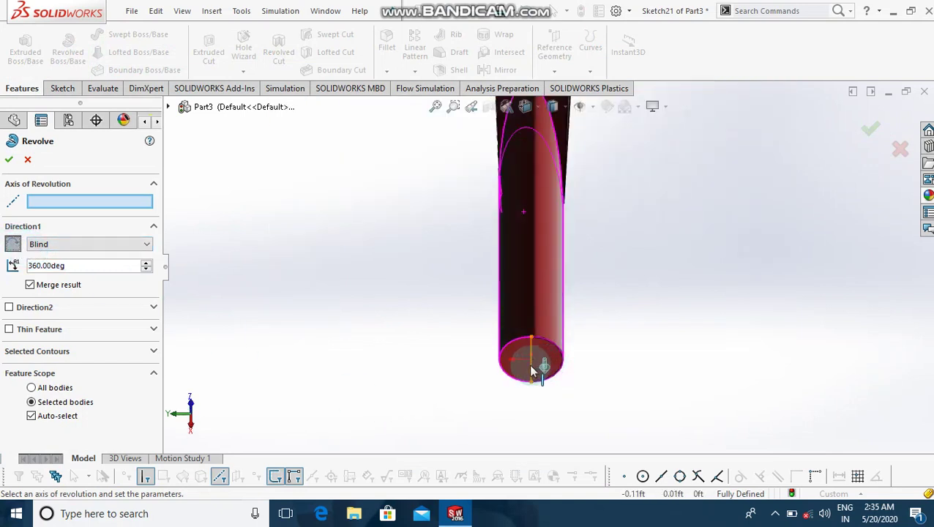
click(532, 371)
click(532, 369)
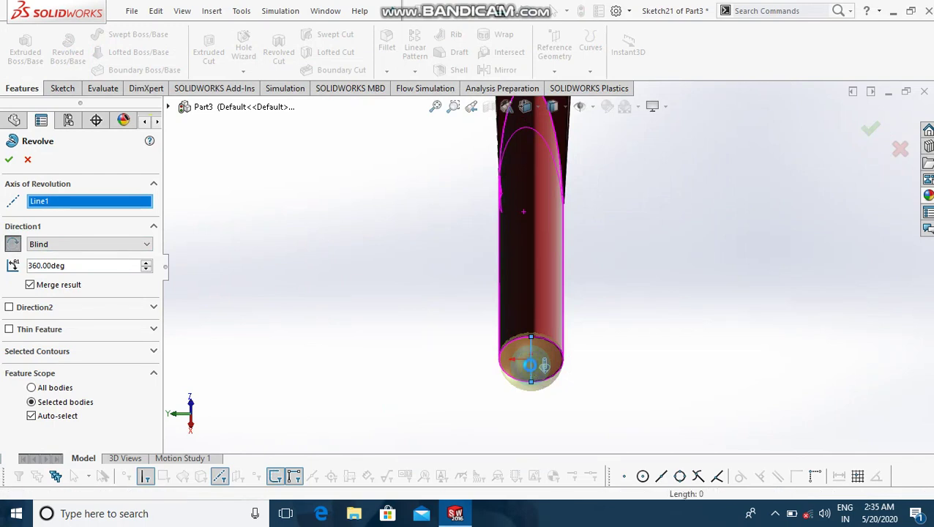
click(595, 366)
click(636, 368)
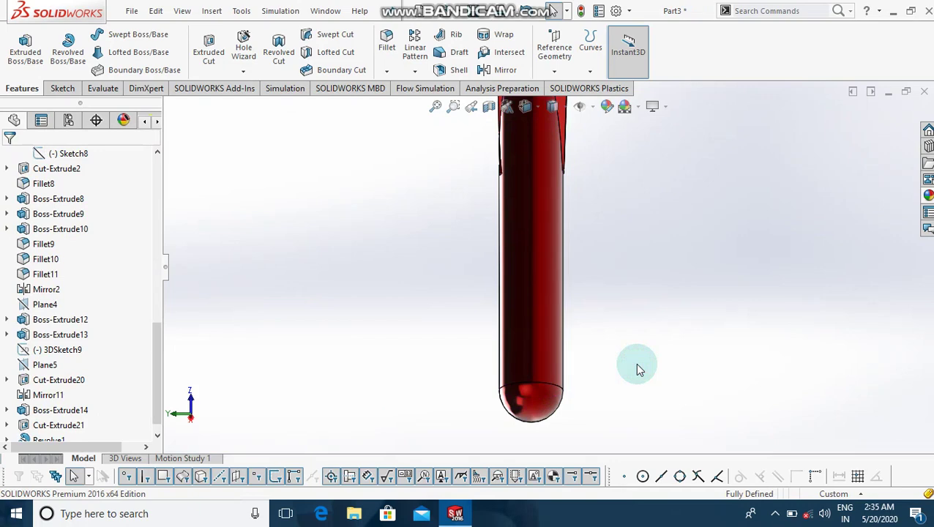
key(ctrl+7)
key(Down)
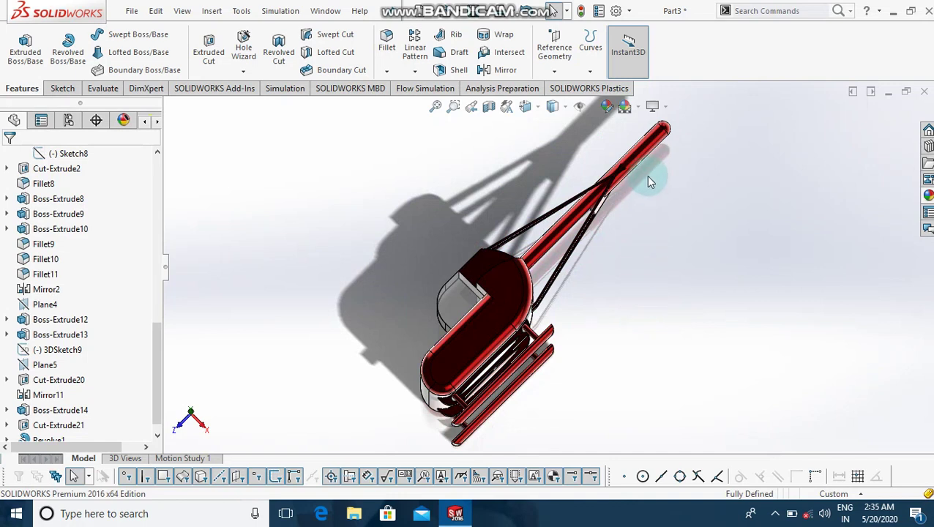
click(650, 149)
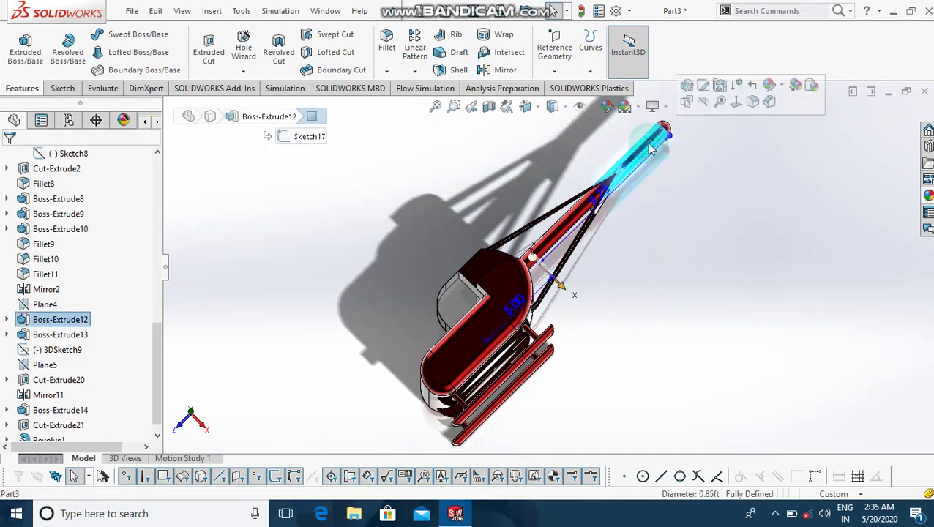
key(ctrl+8)
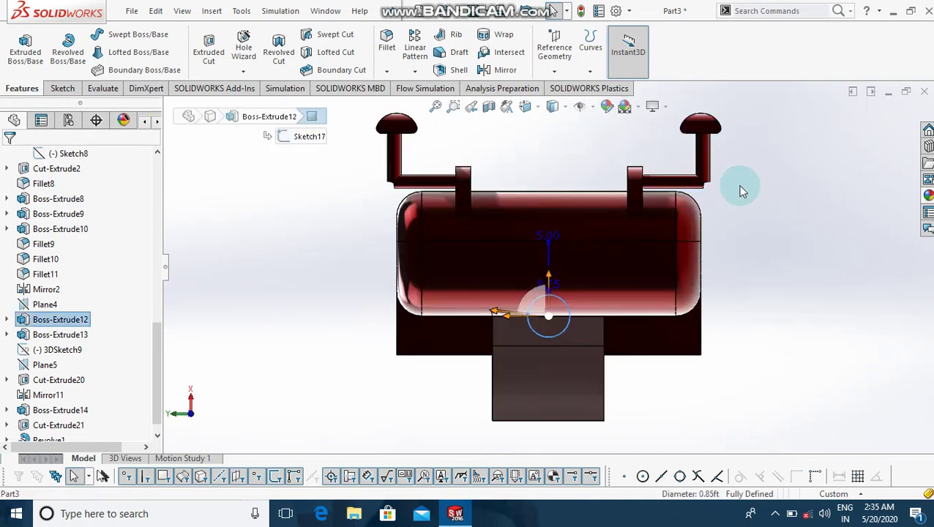
key(ctrl+7)
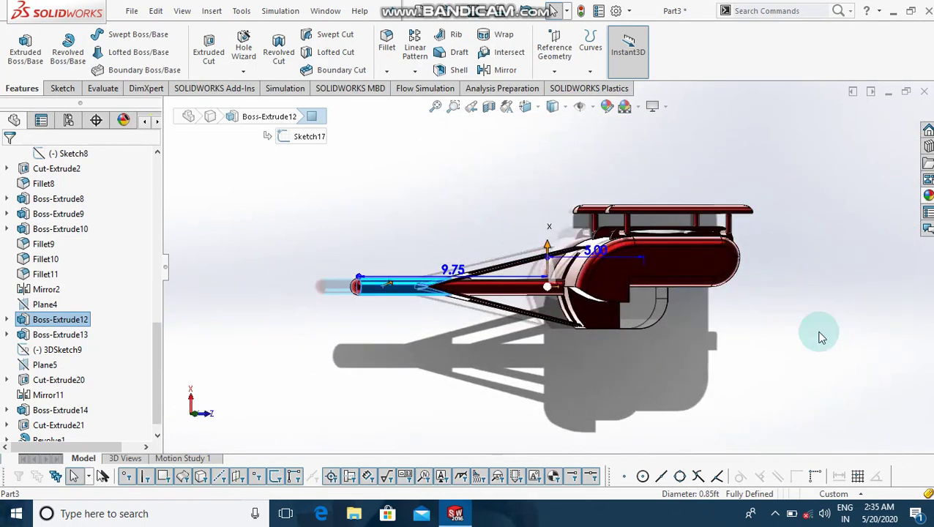
key(Left)
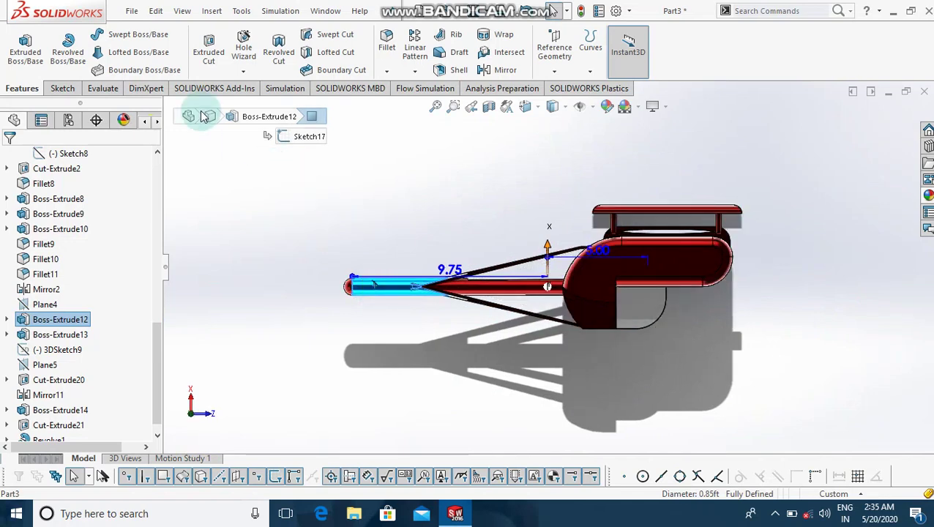
click(63, 88)
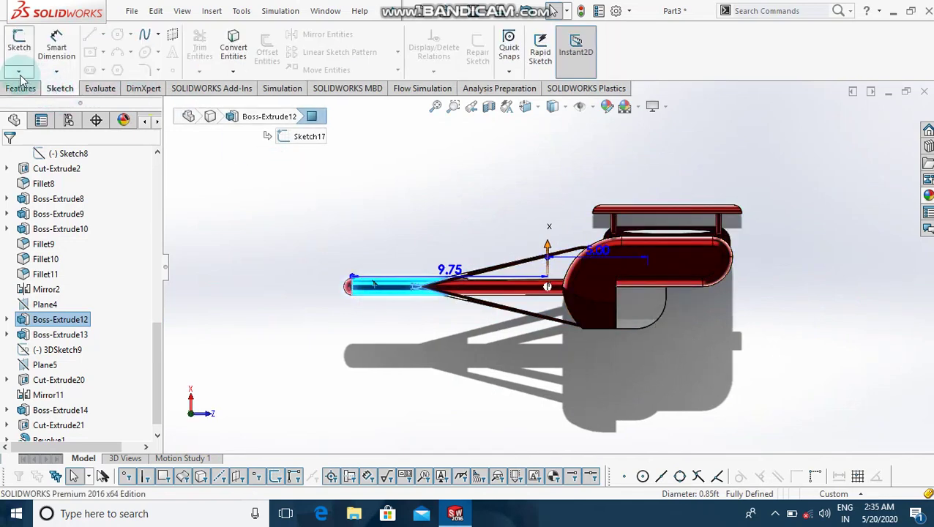
In new 3DSketch10, draw a 0.30 ft radius circle at the tail boom's rounded end.
click(20, 73)
click(35, 88)
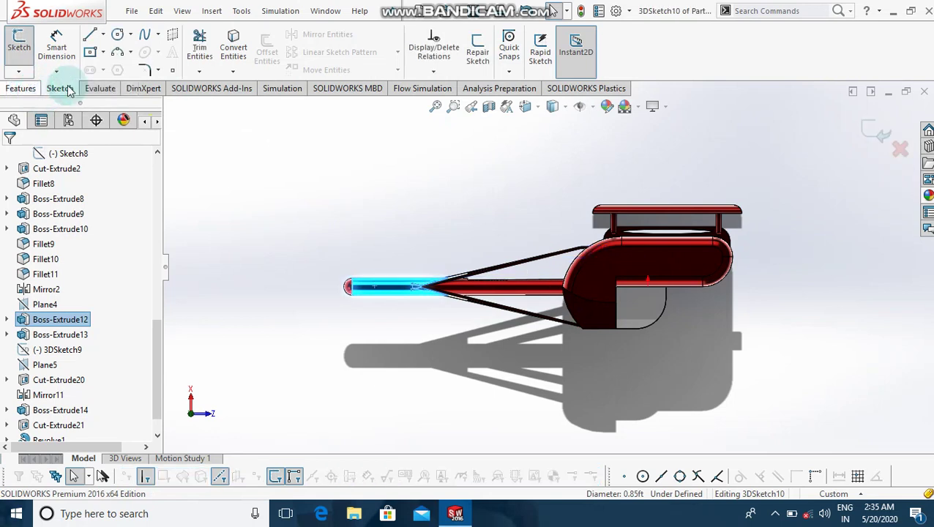
click(117, 35)
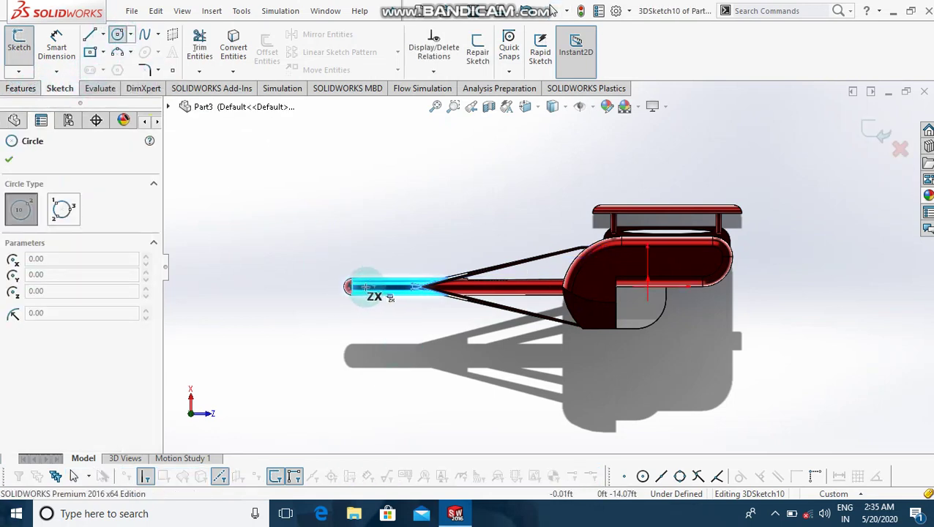
click(364, 286)
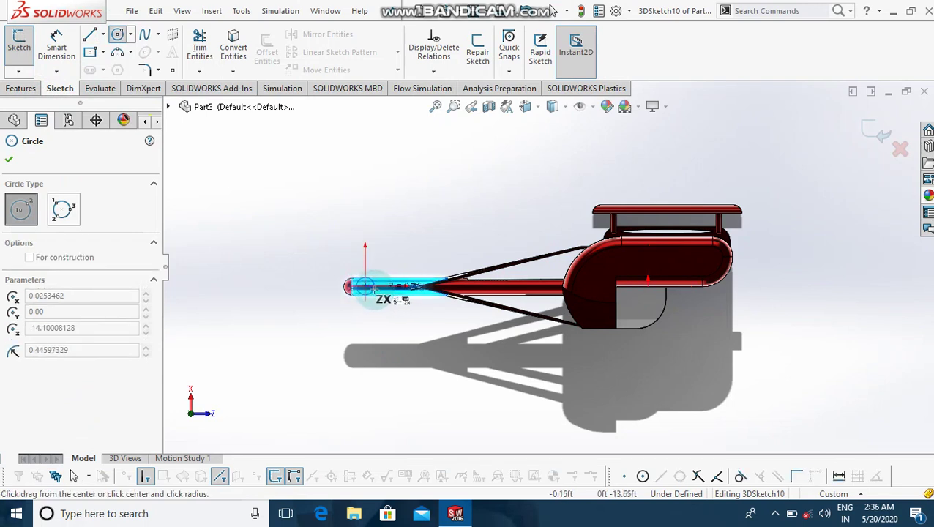
click(374, 290)
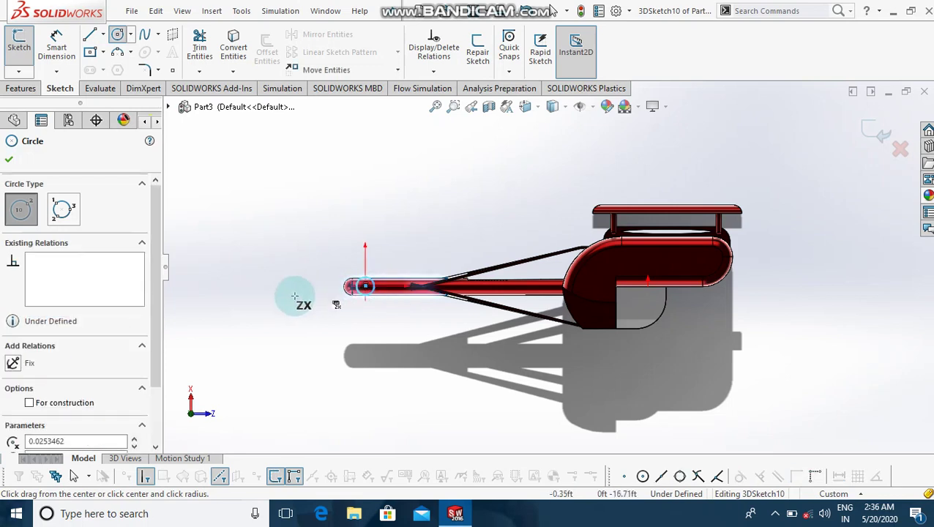
scroll(355, 330, down, 1)
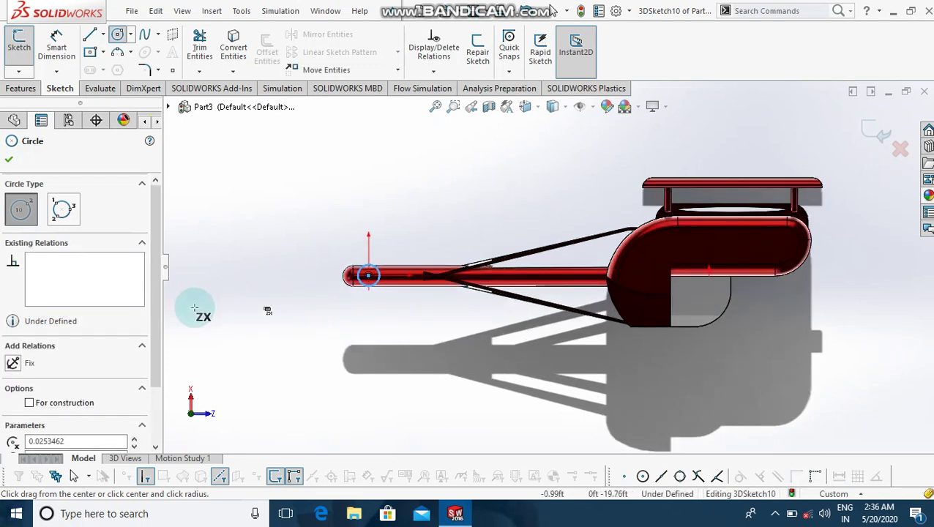
scroll(151, 310, down, 1)
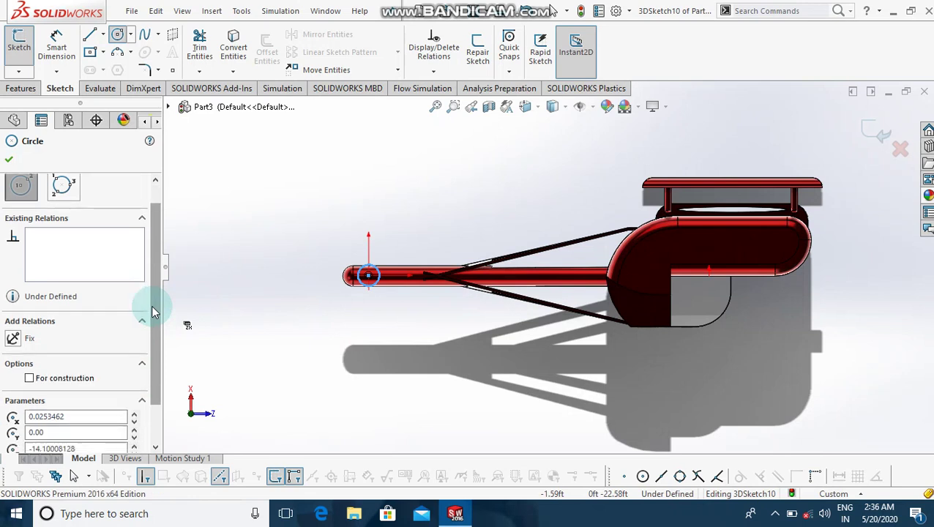
scroll(150, 310, down, 2)
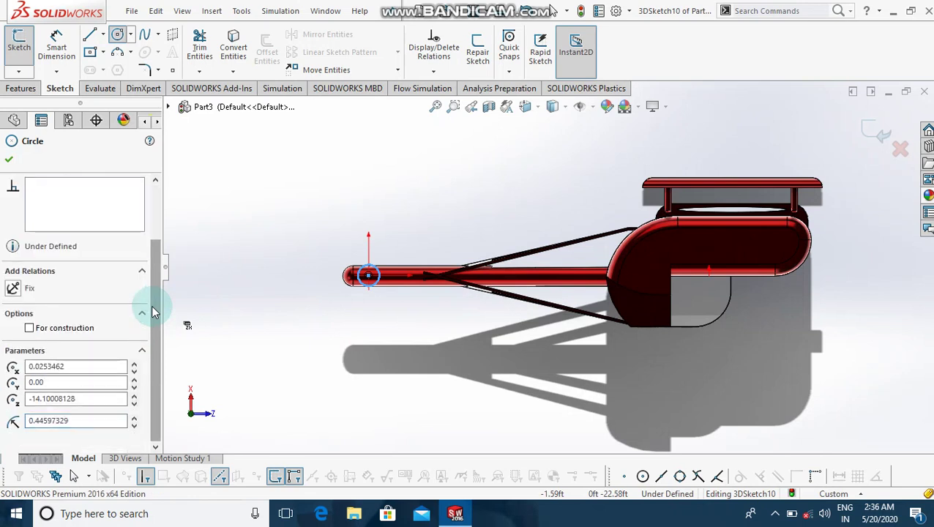
double_click(85, 417)
text(.30)
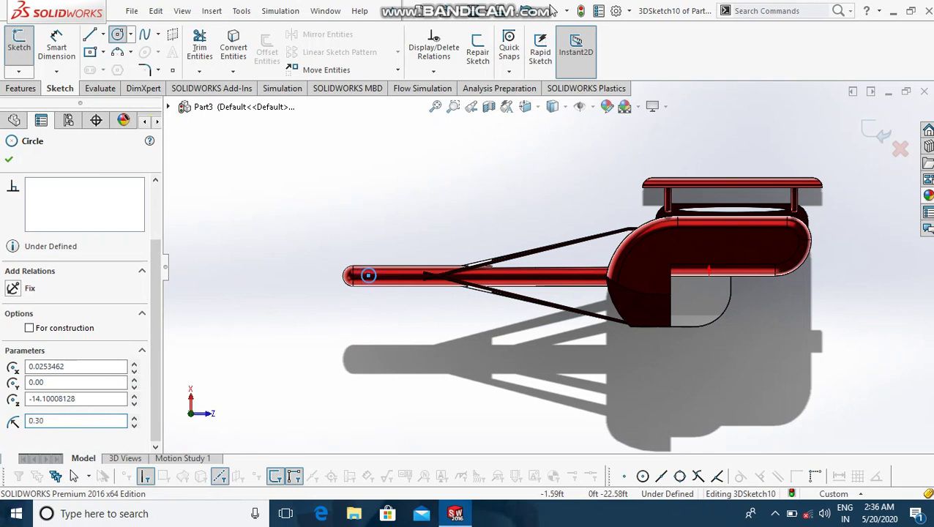
click(10, 161)
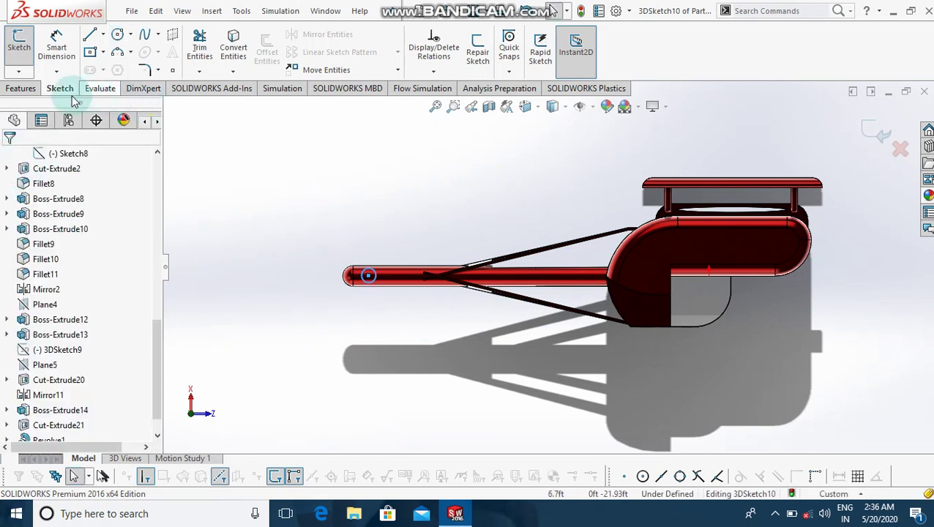
Extrude-cut the 3DSketch10 circle 1.00 ft into the tail boom's end, ending at the body face.
click(19, 88)
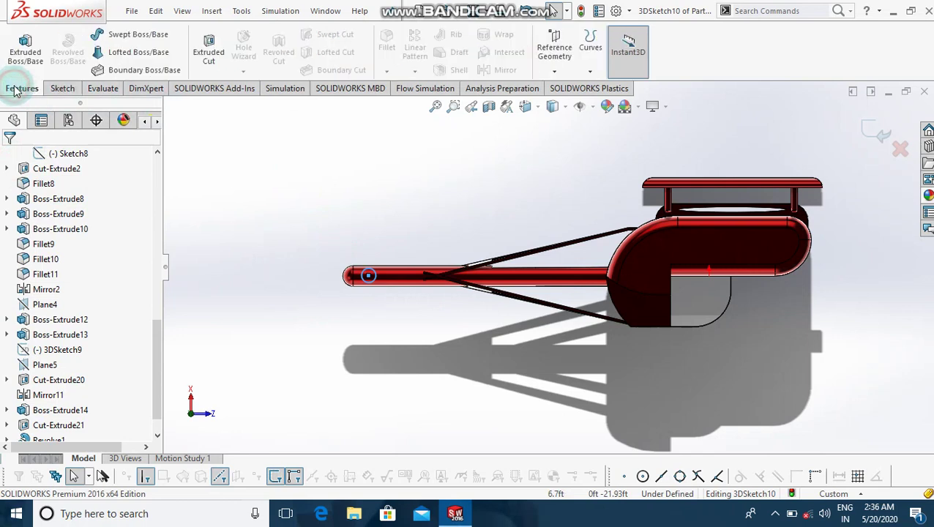
click(208, 47)
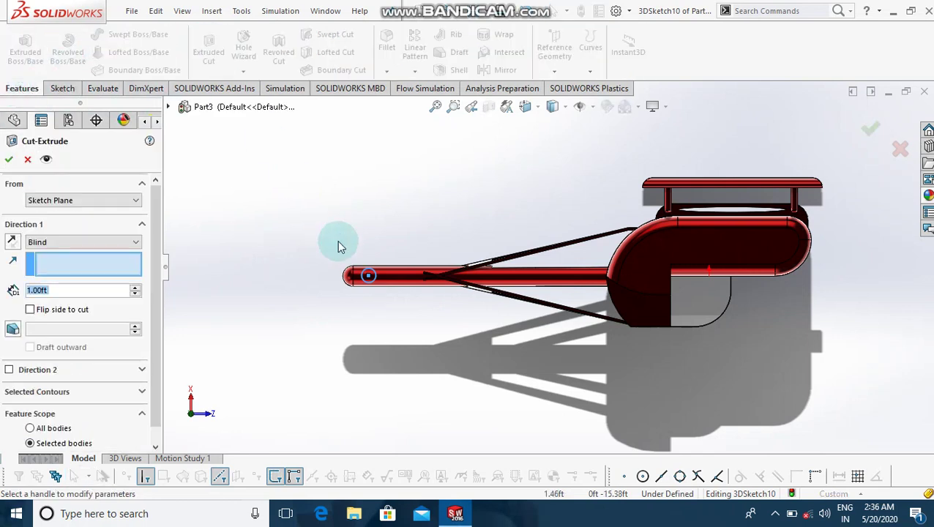
click(144, 393)
click(376, 277)
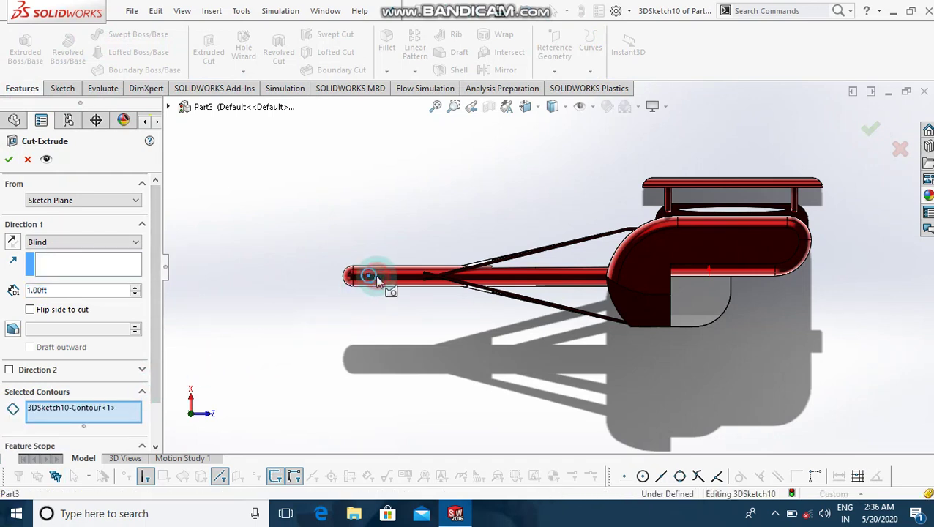
click(102, 271)
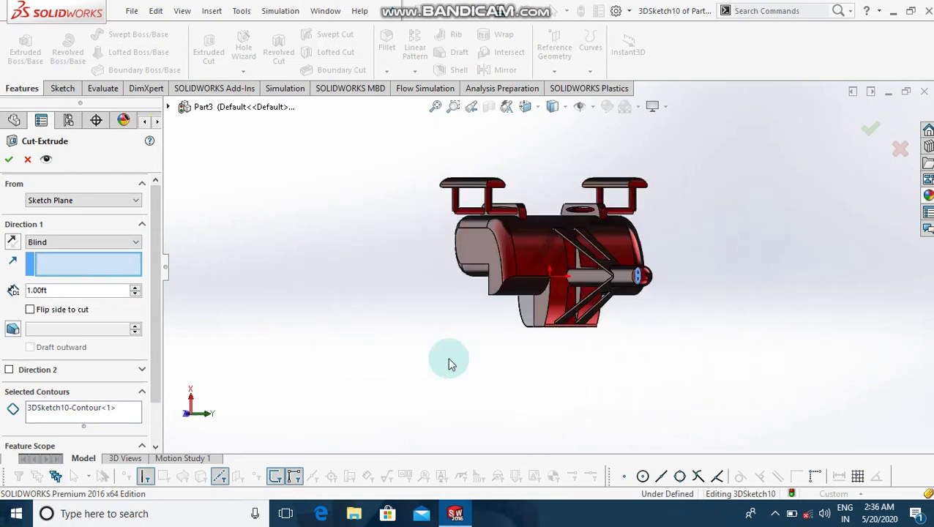
click(472, 253)
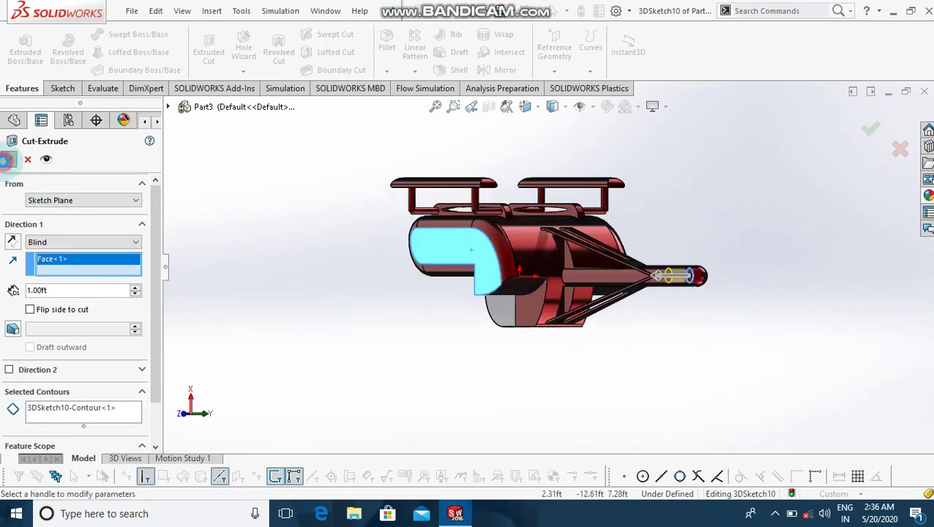
click(7, 159)
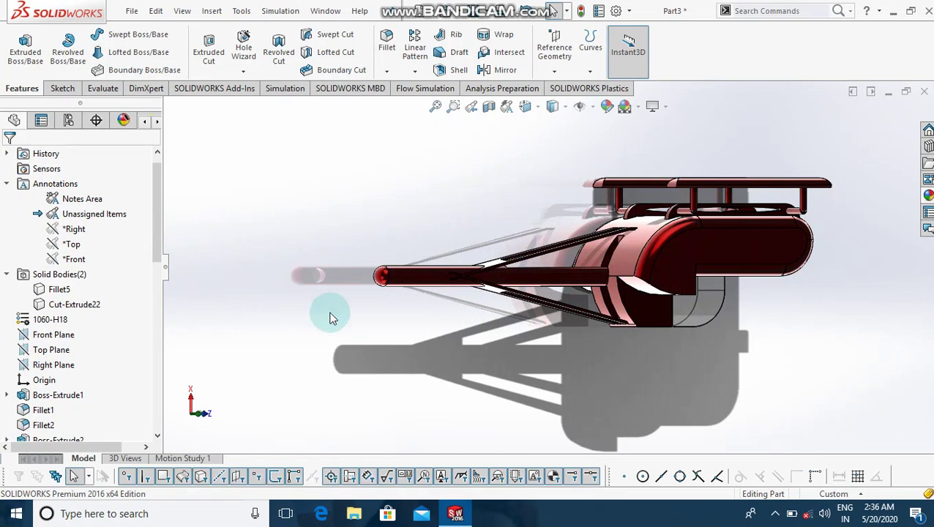
key(ctrl+7)
key(Up)
key(Up)
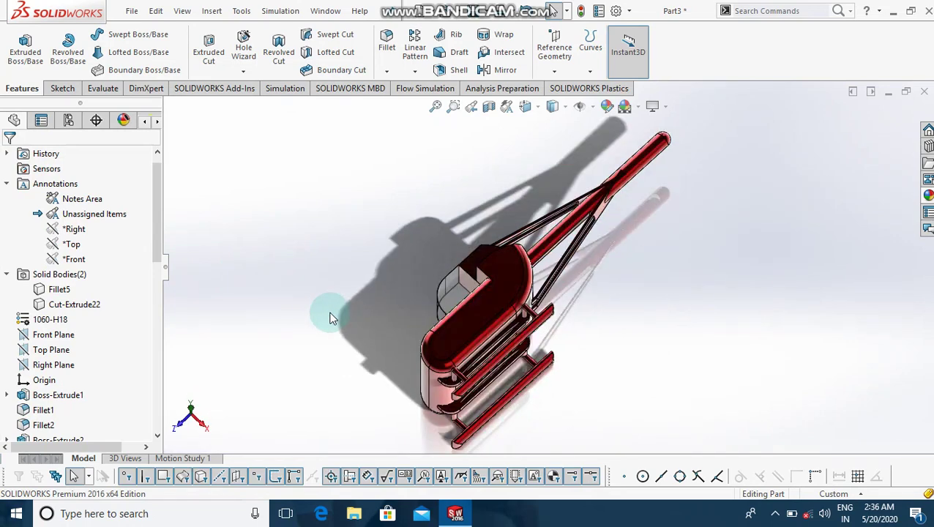
key(Up)
key(Up)
key(Up)
key(Up)
key(Up)
key(Up)
key(Up)
key(Up)
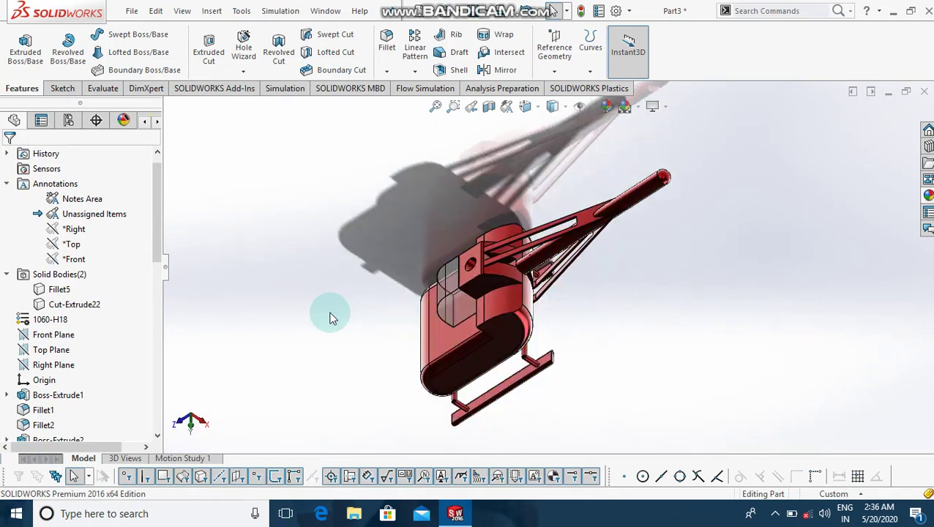
key(Up)
key(Up)
key(Up)
key(Up)
key(Up)
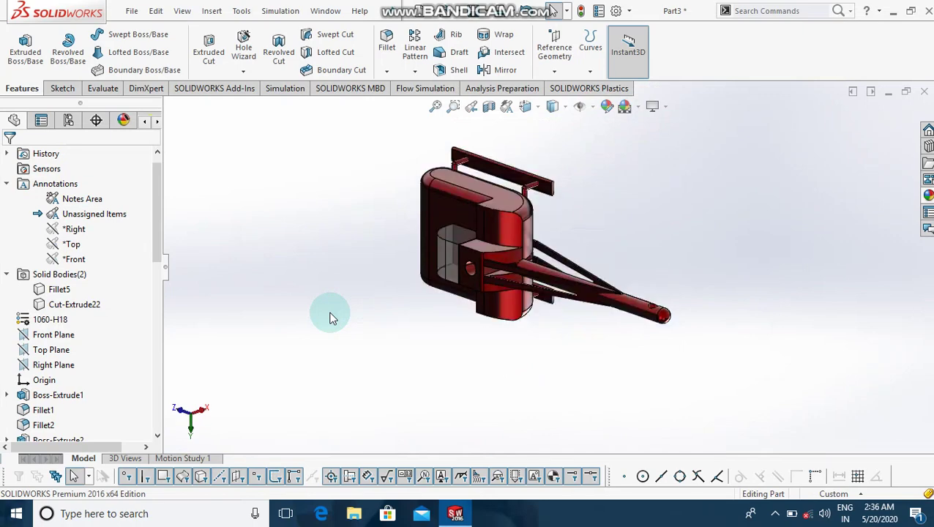
key(Up)
key(Up)
key(Up)
key(Up)
key(Up)
key(Up)
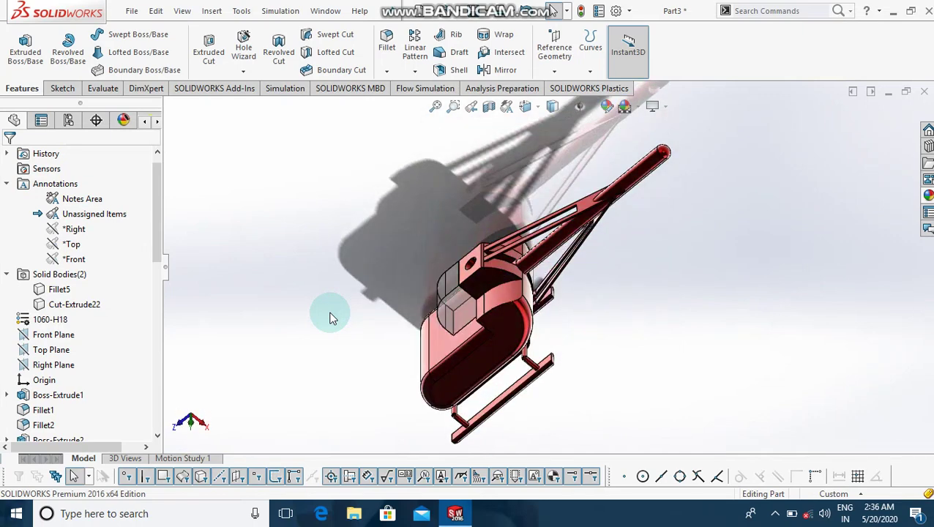
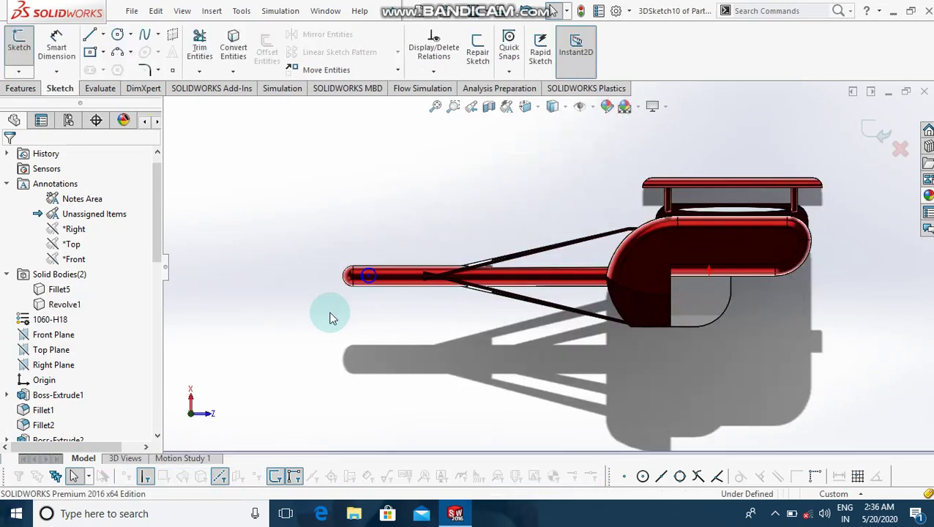
Cut a mid-plane hole through the tail boom end from the circular 3D sketch contour, using the fuselage face for direction.
click(31, 89)
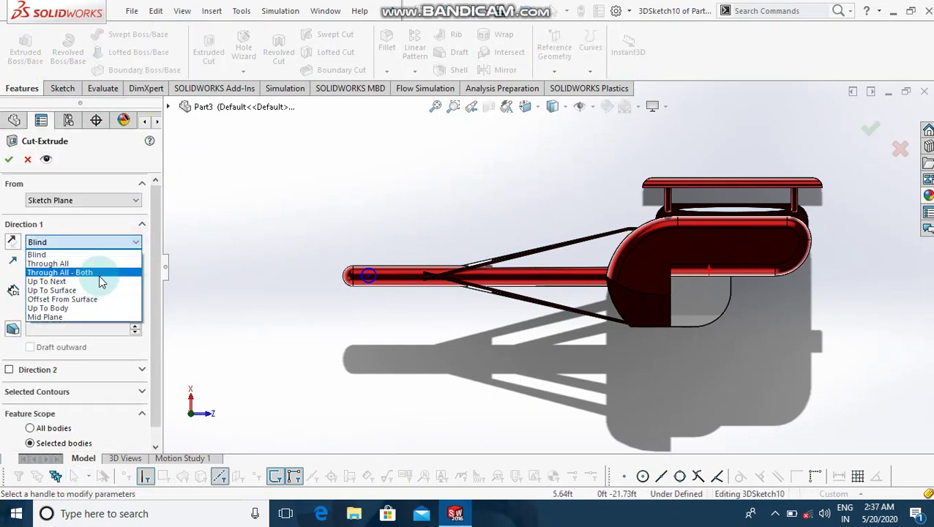
click(92, 317)
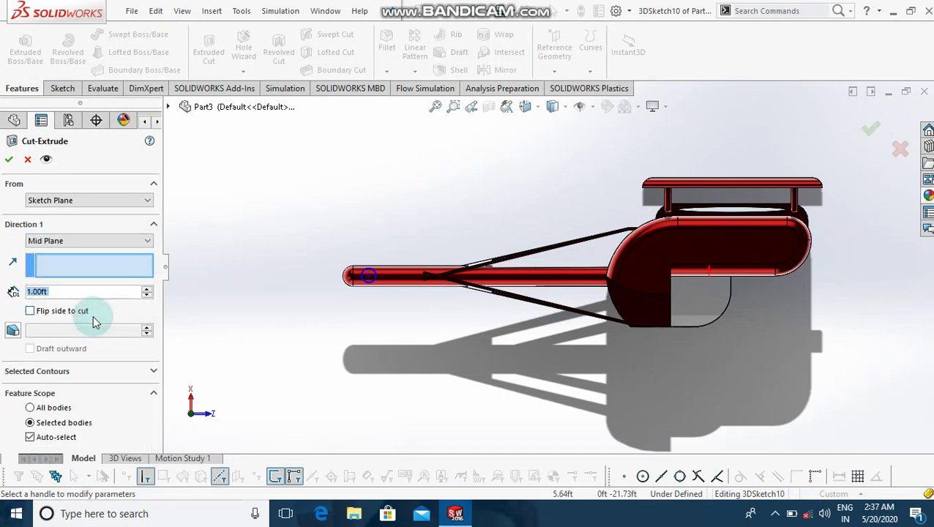
click(153, 374)
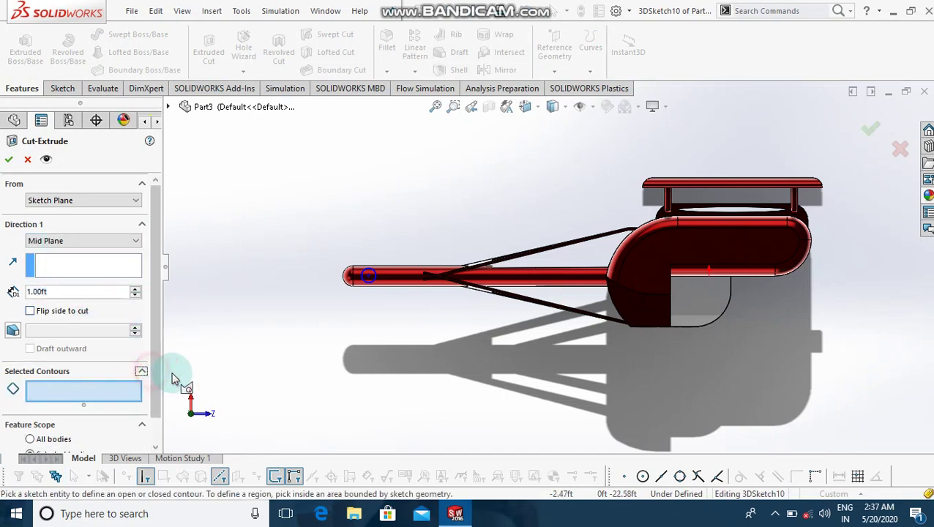
click(374, 280)
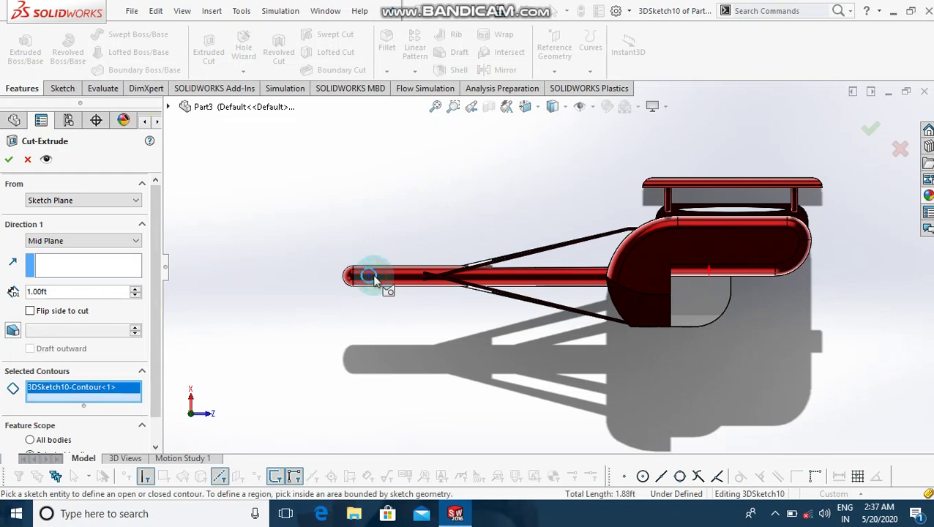
click(120, 270)
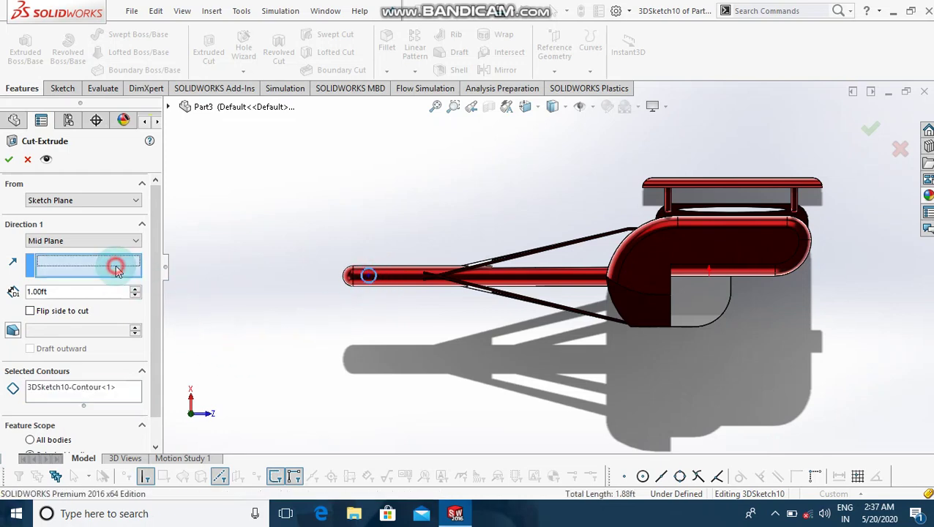
click(741, 251)
key(shift+Left)
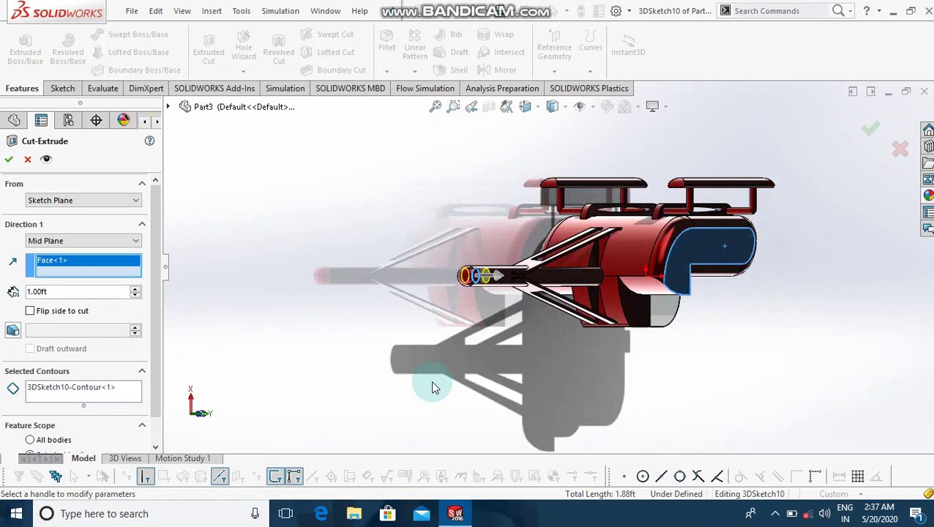
key(shift+Left)
key(shift+Left)
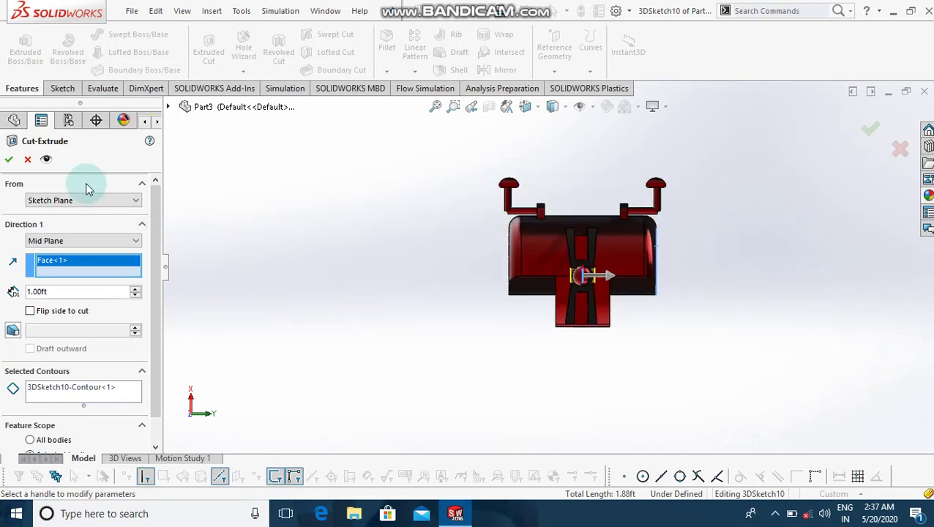
click(7, 160)
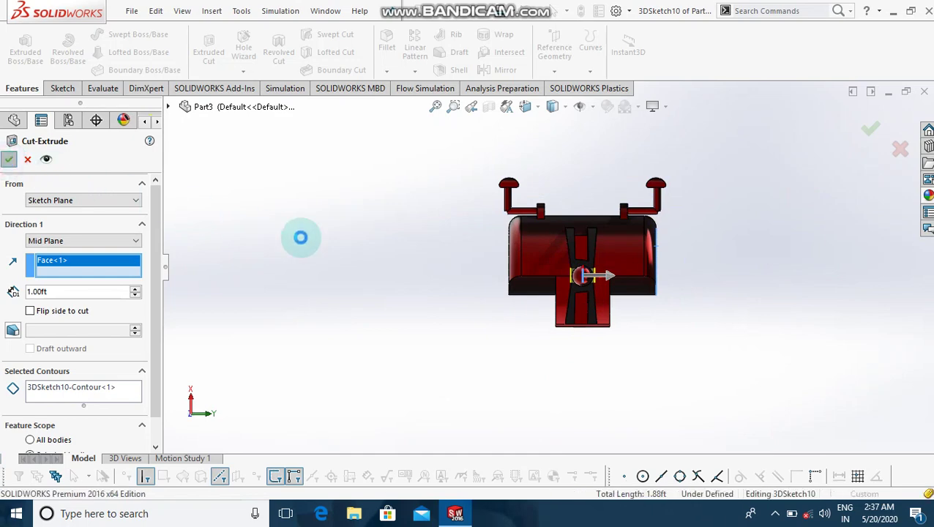
Save the finished helicopter part.
click(346, 253)
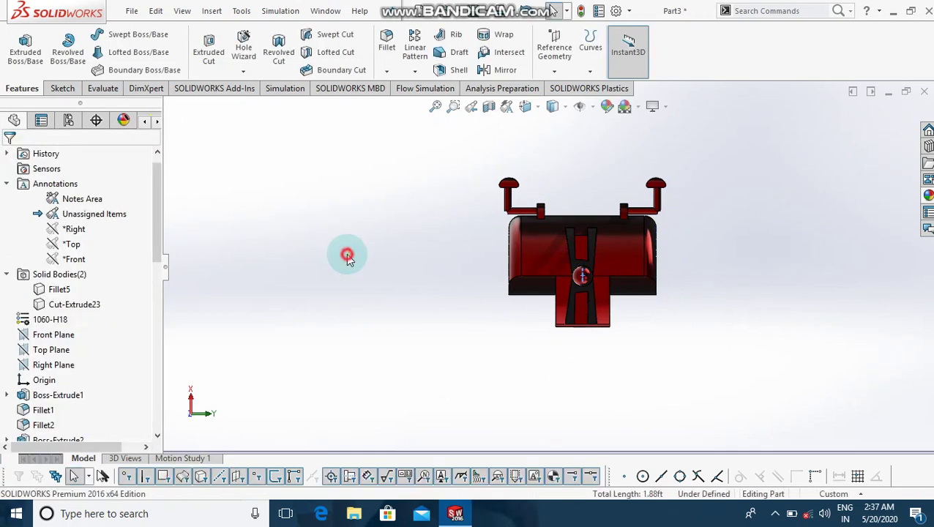
key(shift+Left)
key(shift+Left)
key(shift+Left)
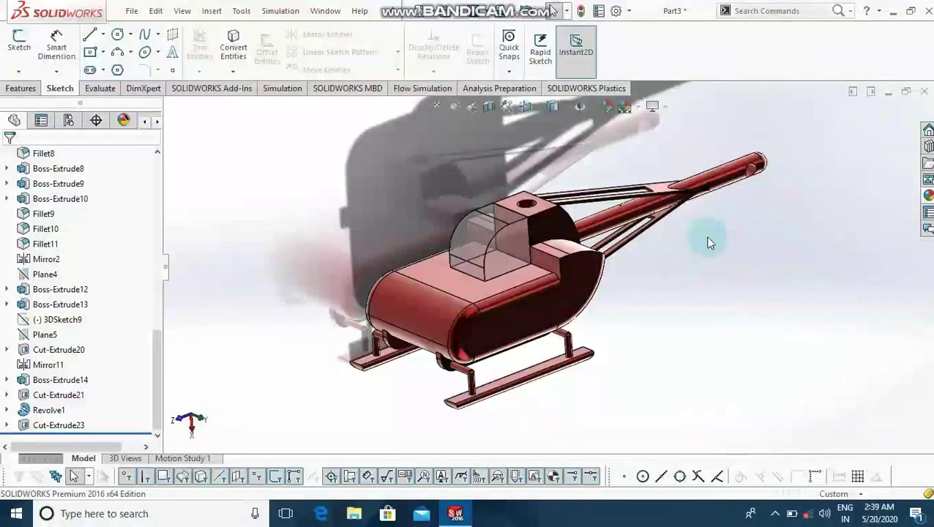
key(ctrl+s)
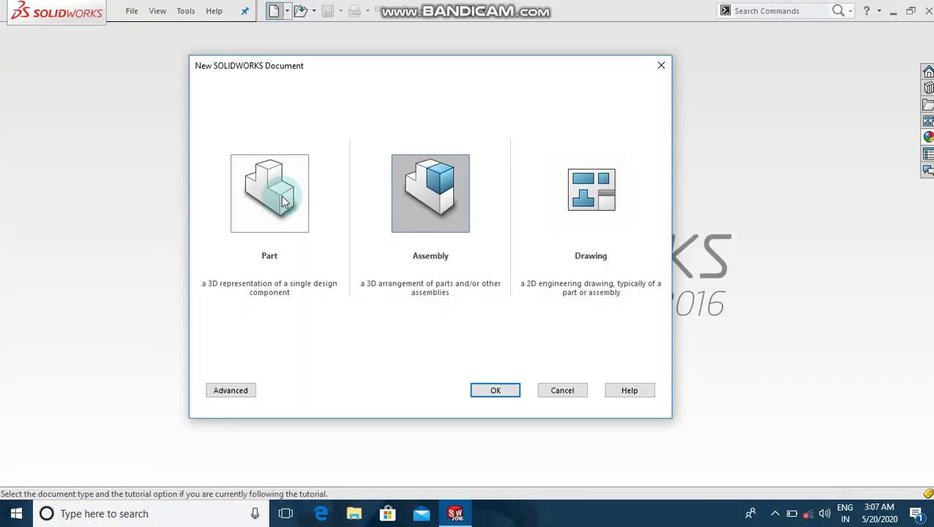
Start a new blank part and switch its document units to a custom system.
click(282, 196)
double_click(282, 196)
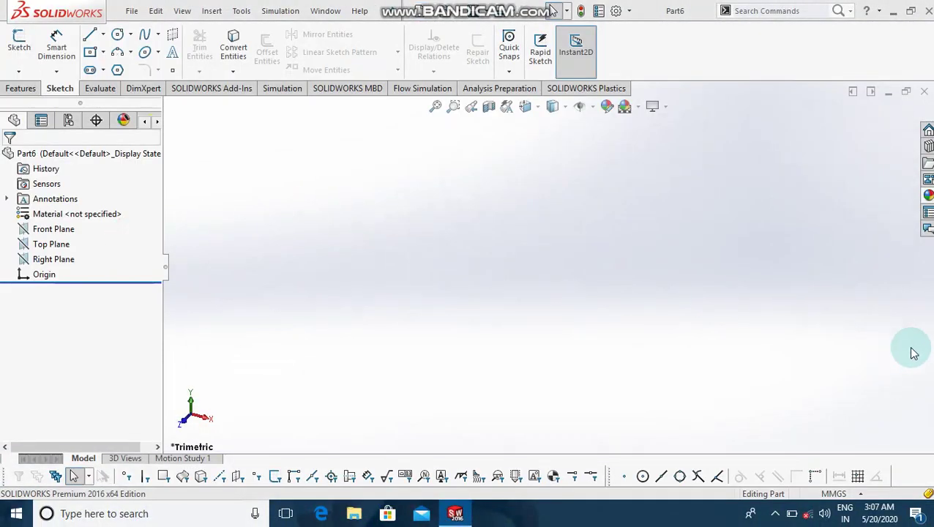
click(832, 494)
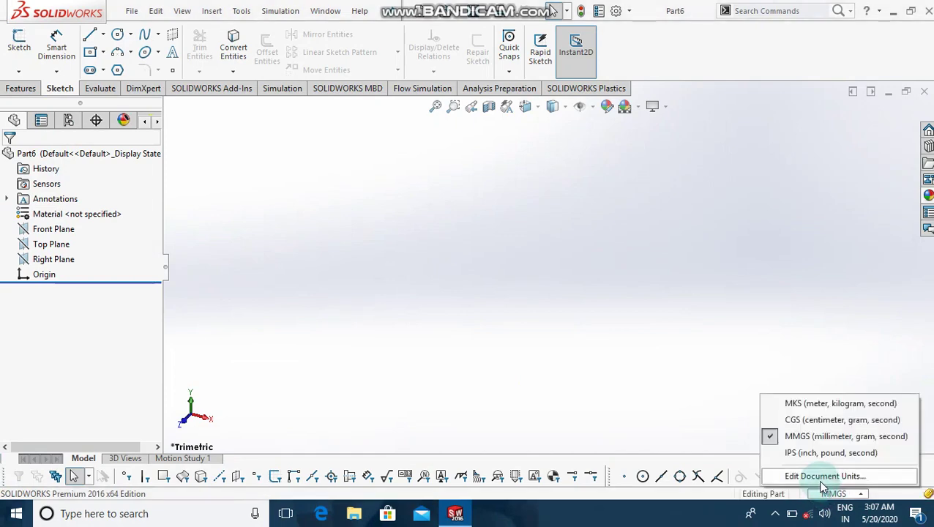
click(820, 476)
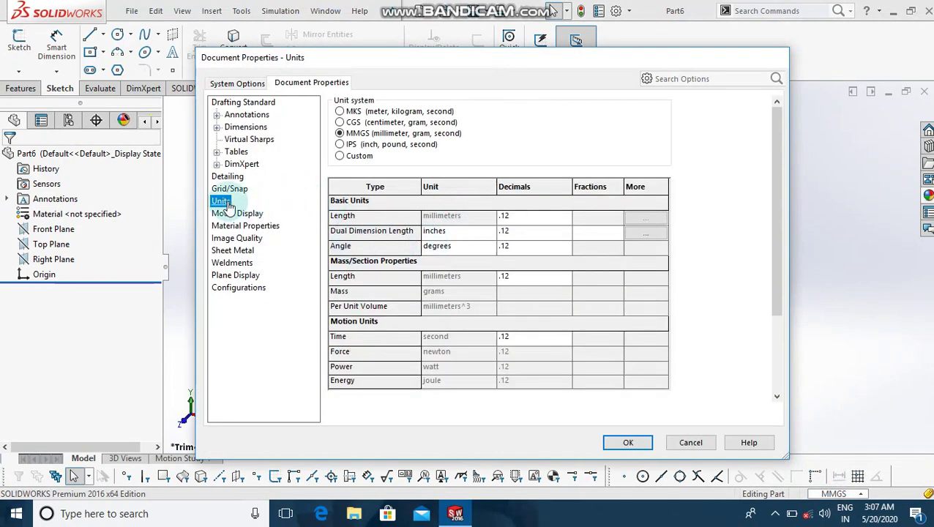
click(491, 216)
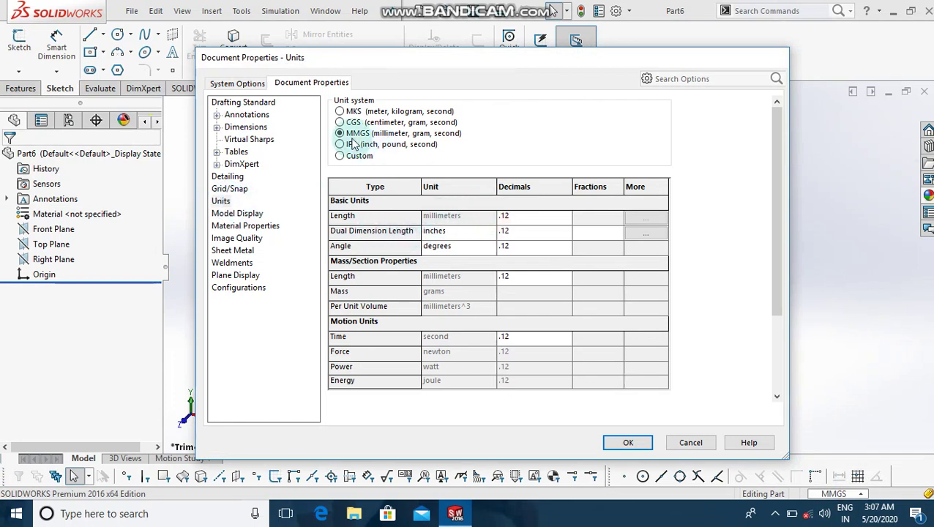
click(352, 157)
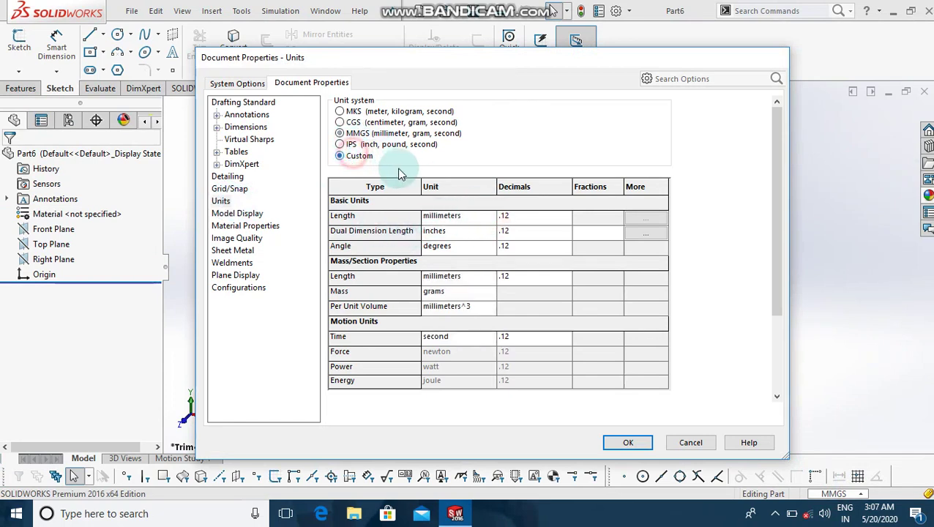
Set the length and mass-properties length units to feet and the volume unit to cubic feet.
click(494, 218)
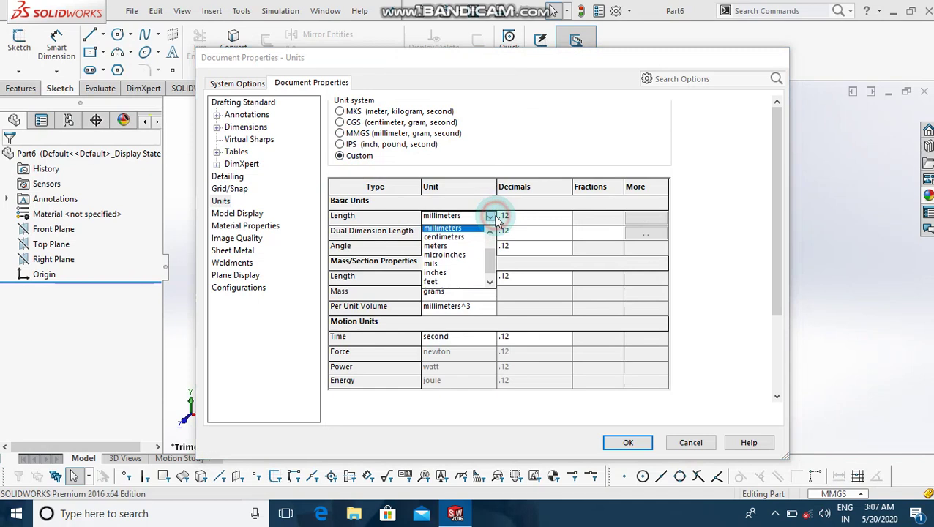
click(472, 285)
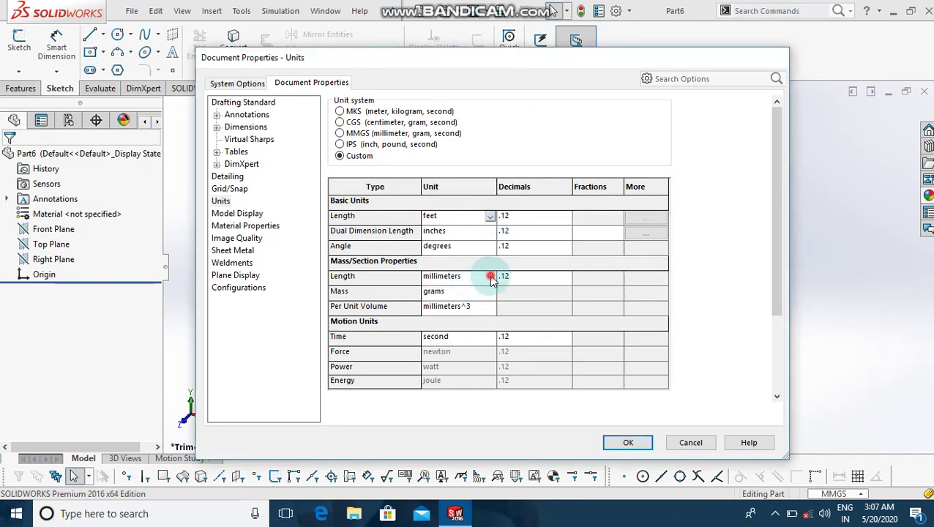
click(491, 278)
click(456, 344)
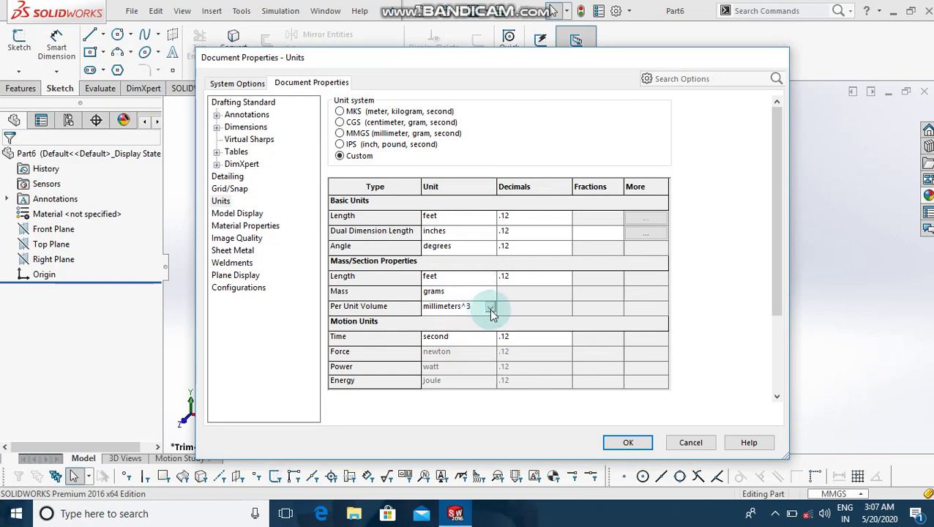
click(491, 310)
click(462, 374)
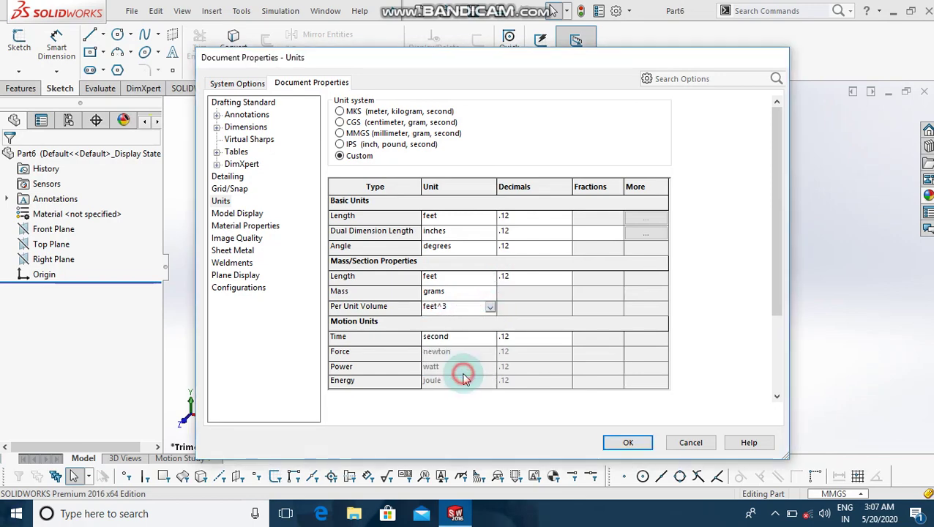
click(641, 444)
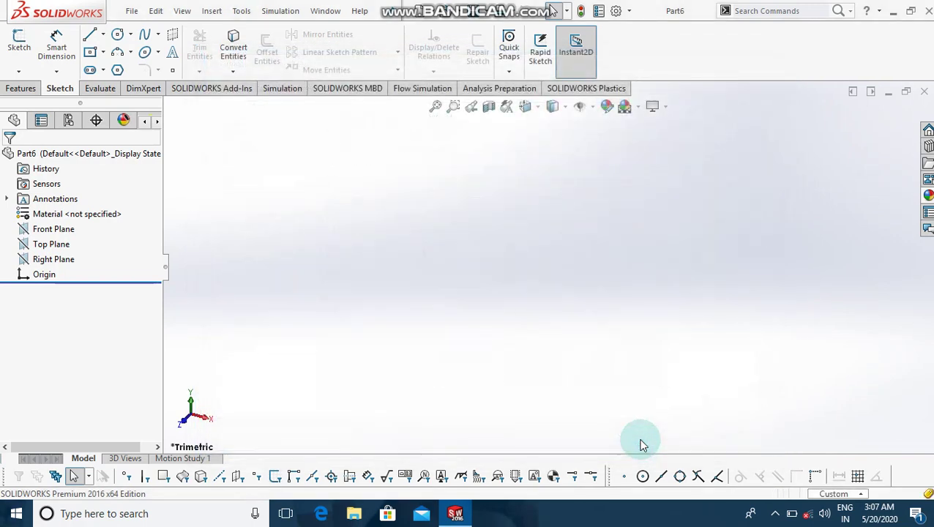
Open a sketch on the Right Plane and dimension the outer circle to 21.4 ft diameter.
click(44, 259)
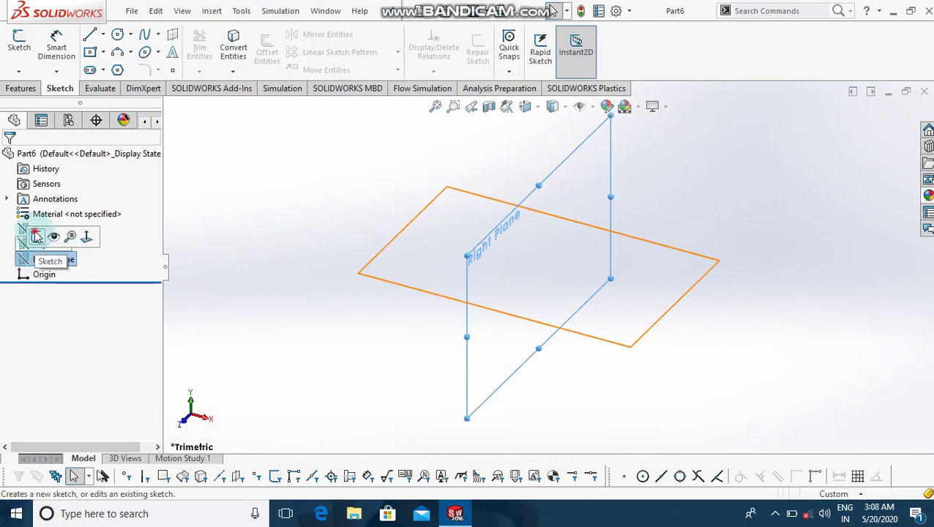
click(33, 236)
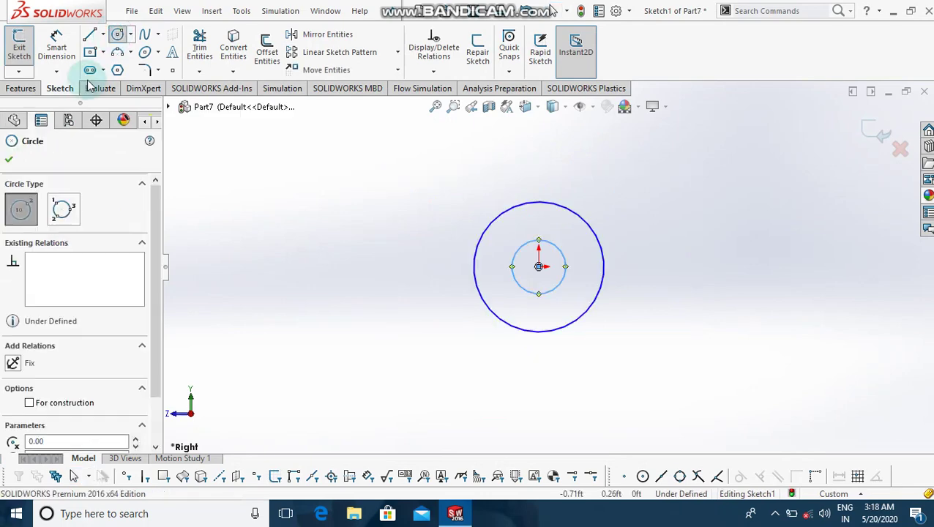
click(56, 45)
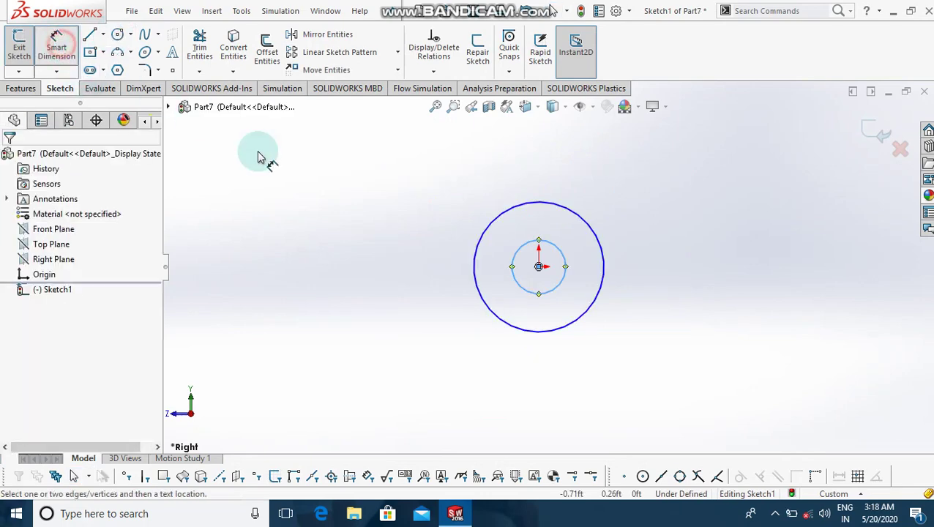
click(475, 262)
click(401, 245)
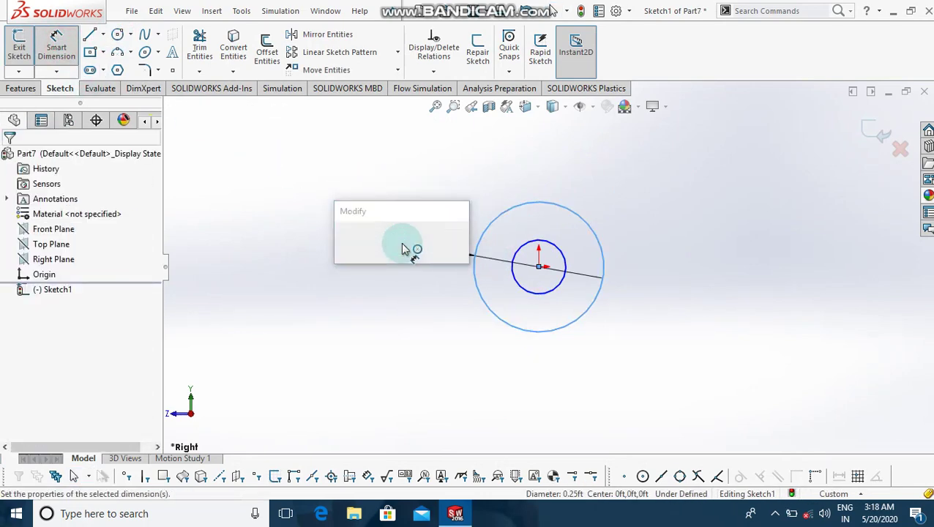
text(21)
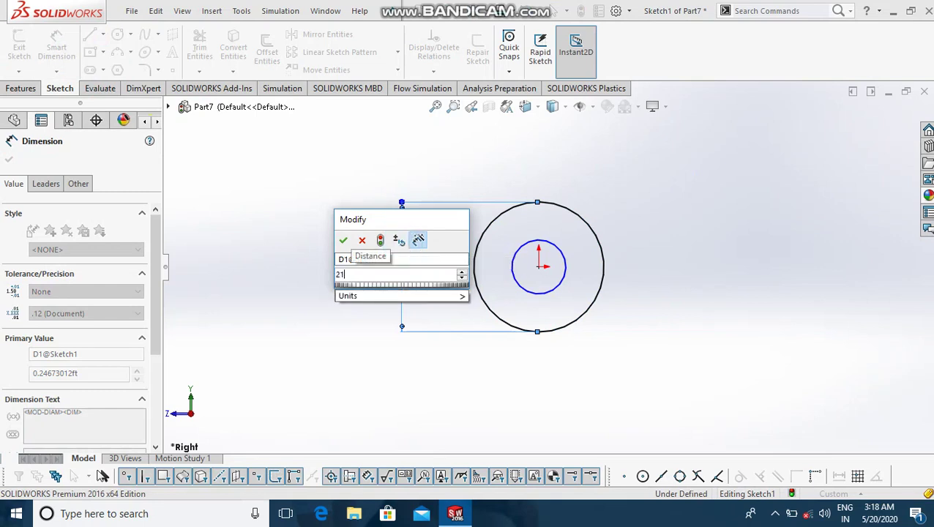
text(.4)
key(Return)
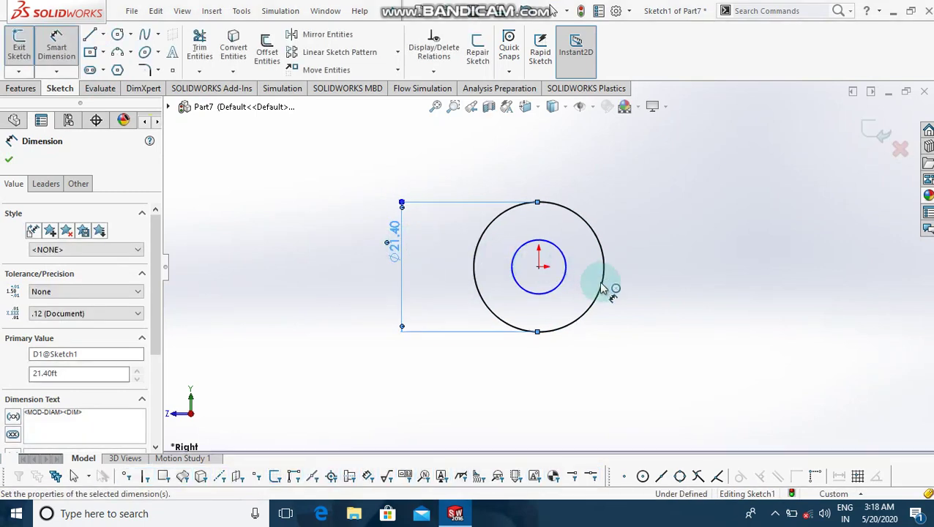
Dimension the inner circle's diameter to 0.80 ft.
click(570, 282)
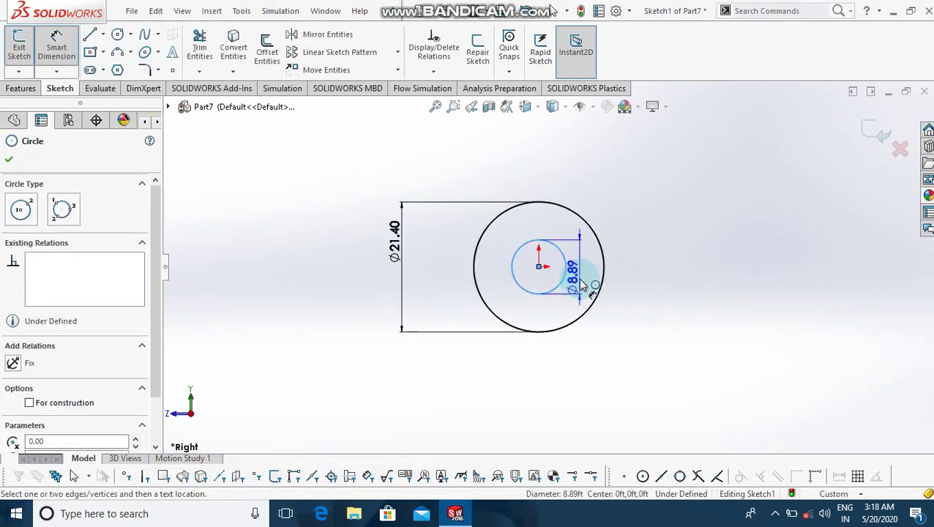
click(582, 282)
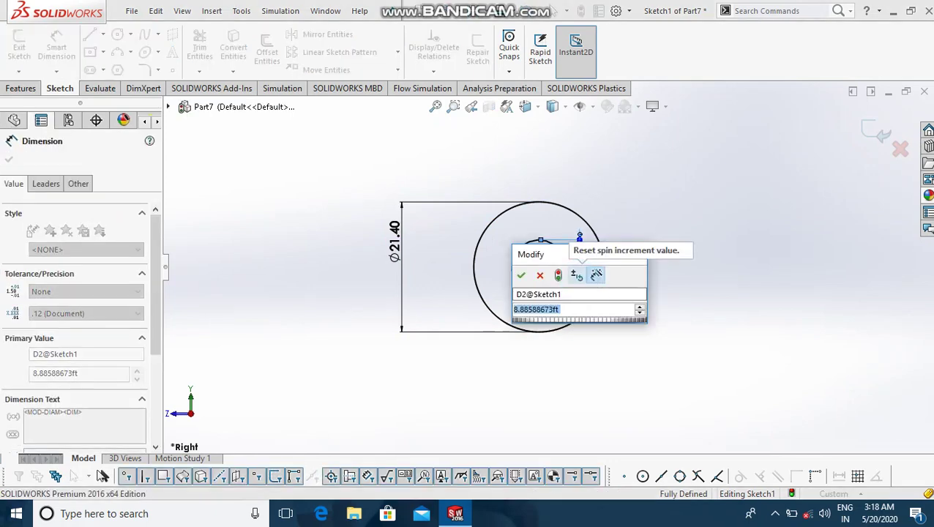
text(8.89)
key(Return)
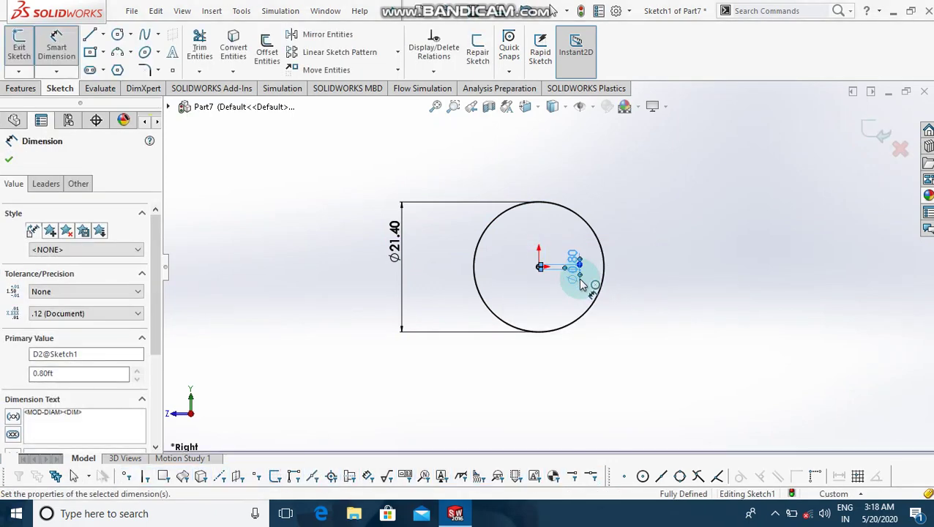
scroll(530, 252, down, 5)
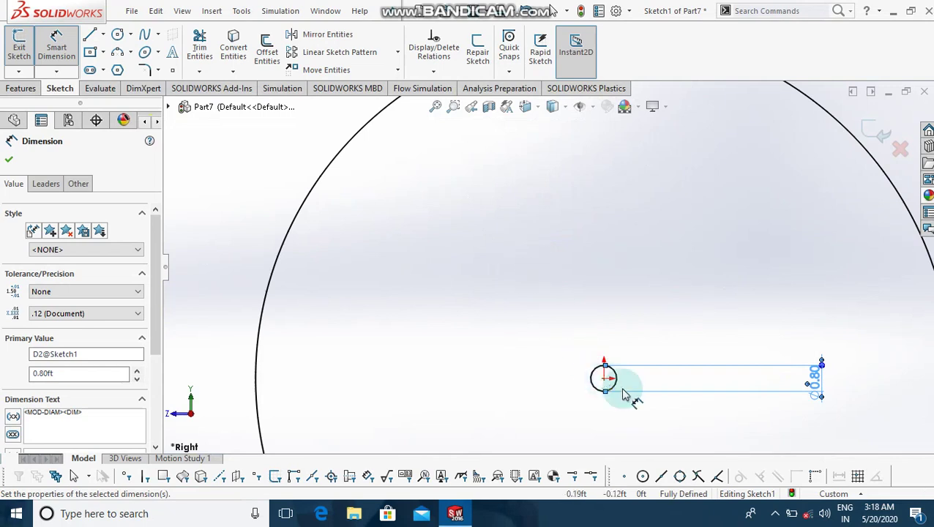
scroll(623, 395, up, 2)
Draw the upper horizontal line along the small circle, reaching both edges of the large circle.
key(l)
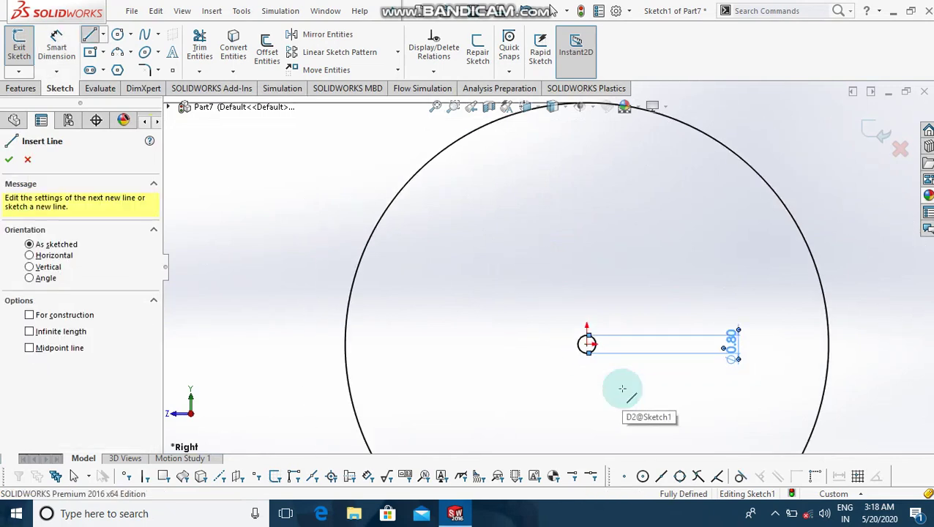
scroll(591, 341, down, 3)
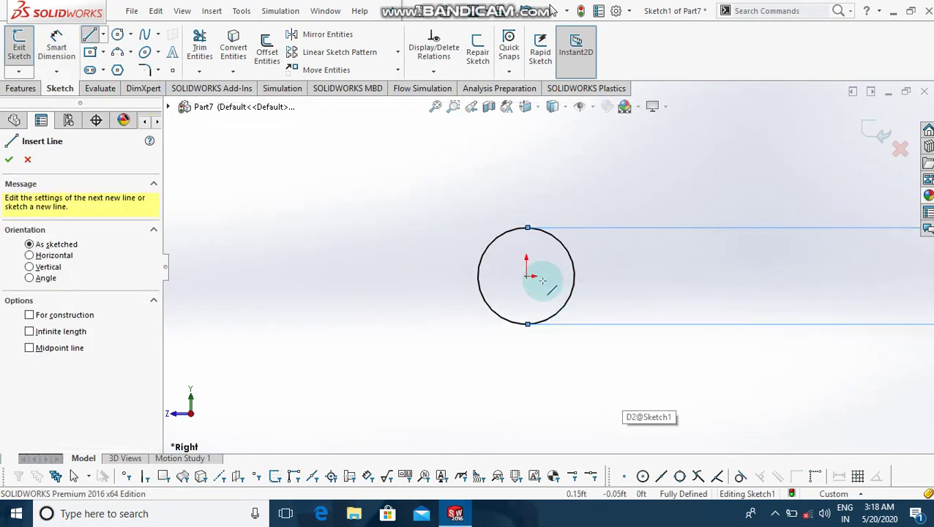
click(526, 276)
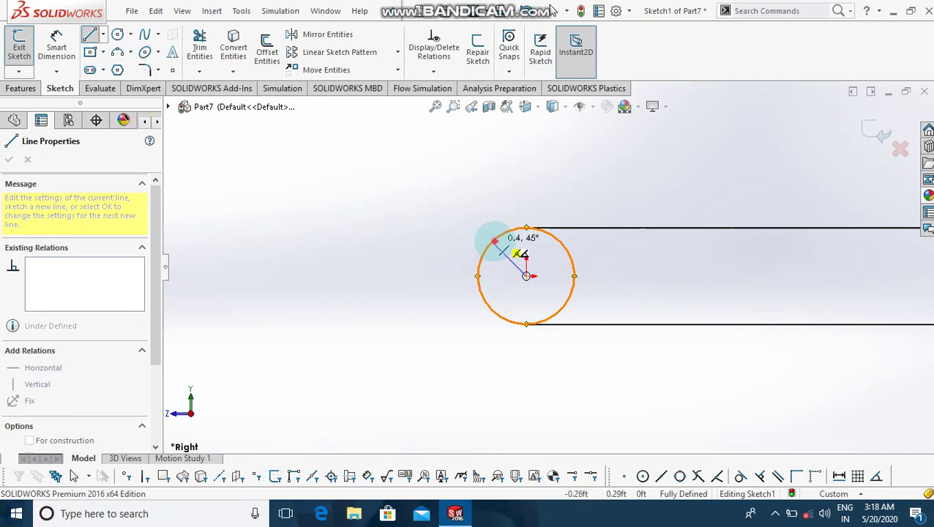
key(Escape)
scroll(495, 240, up, 3)
scroll(494, 241, up, 2)
scroll(494, 241, up, 5)
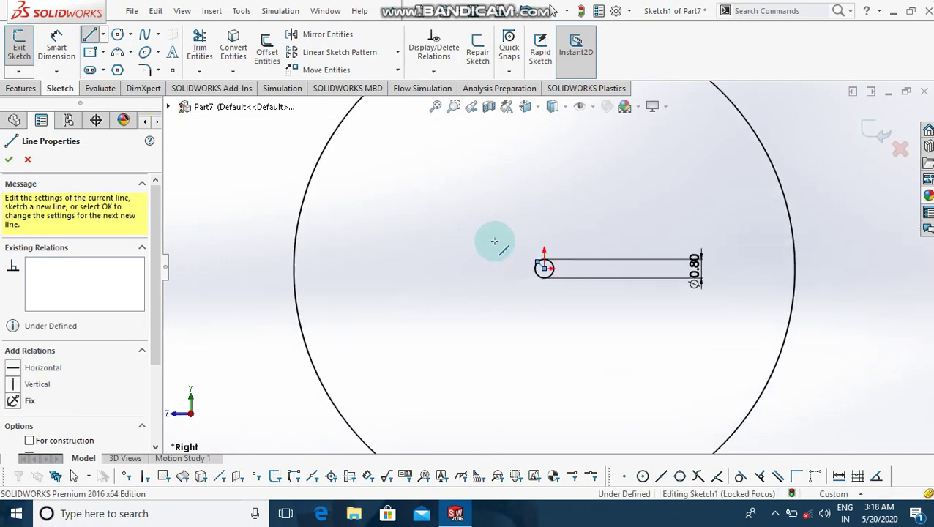
click(544, 268)
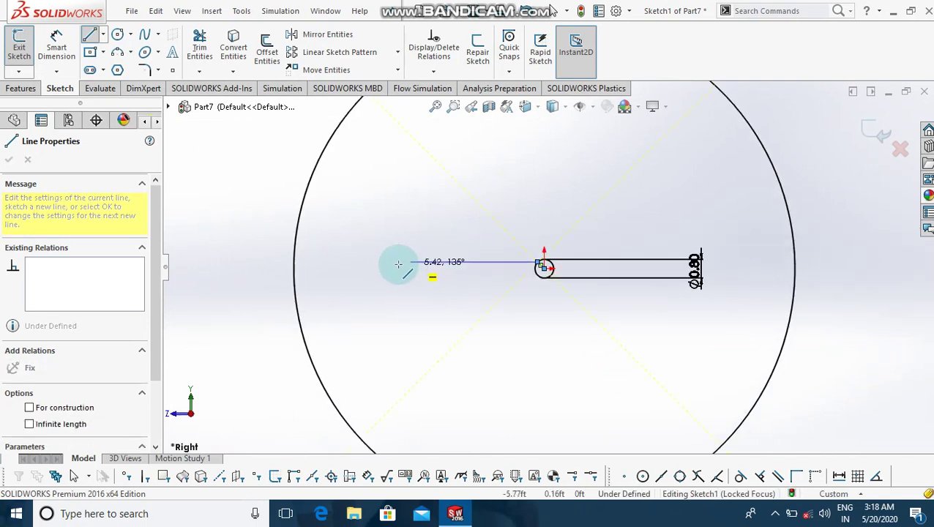
click(293, 265)
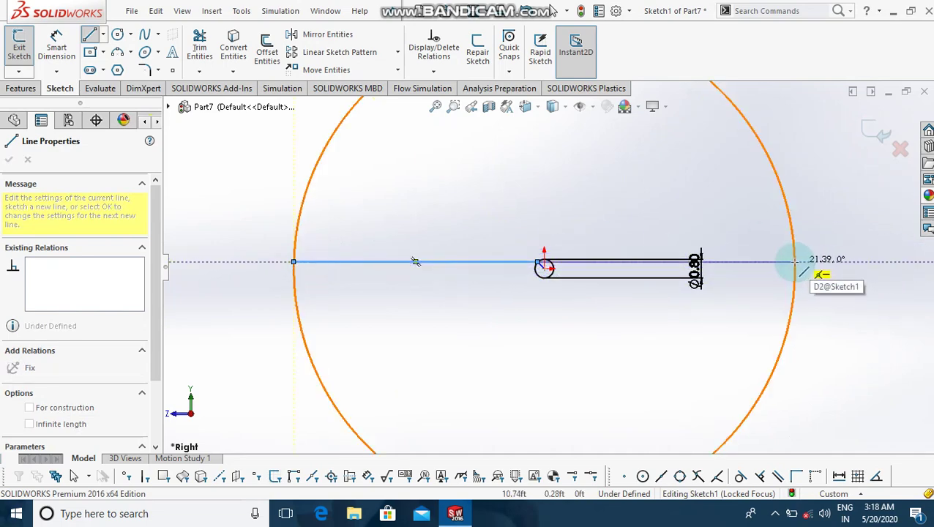
click(794, 262)
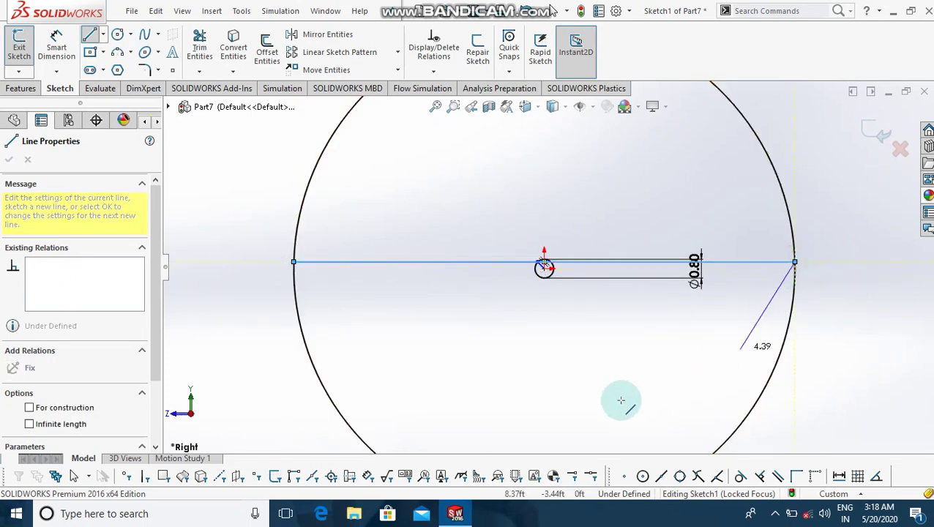
key(Escape)
Draw the matching lower horizontal line across the large circle along the small circle's edge.
key(l)
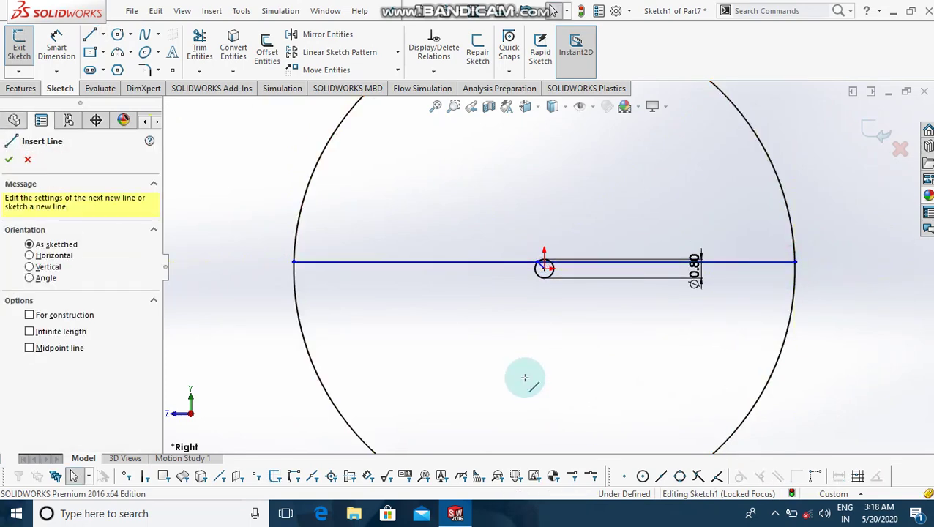
click(543, 270)
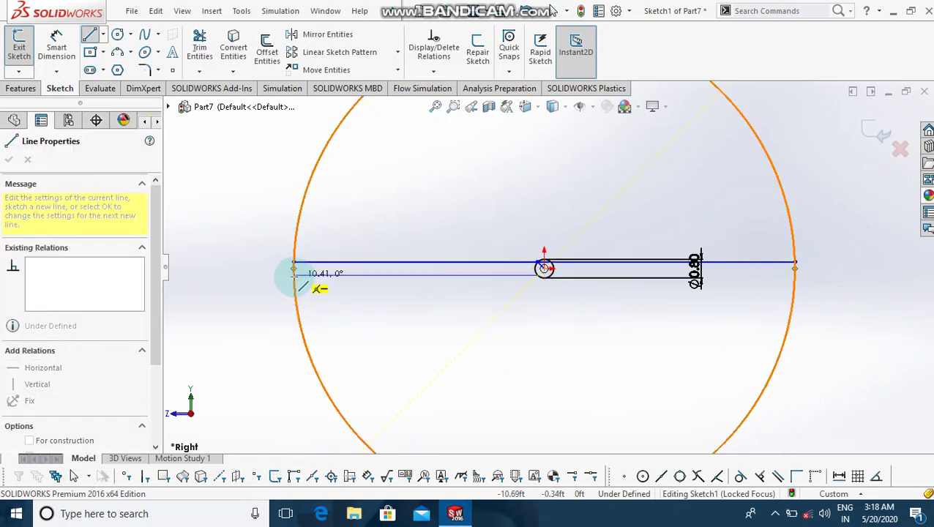
click(293, 275)
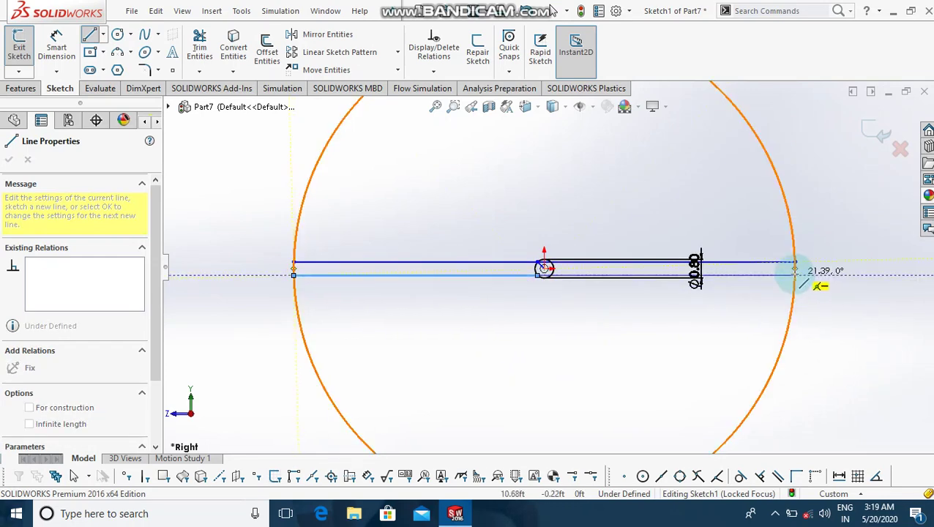
click(795, 274)
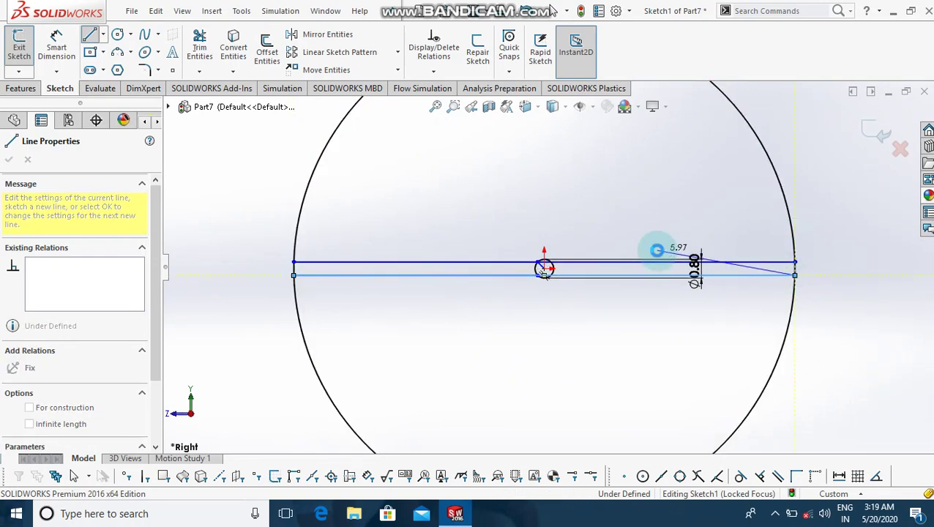
key(Escape)
scroll(657, 256, up, 2)
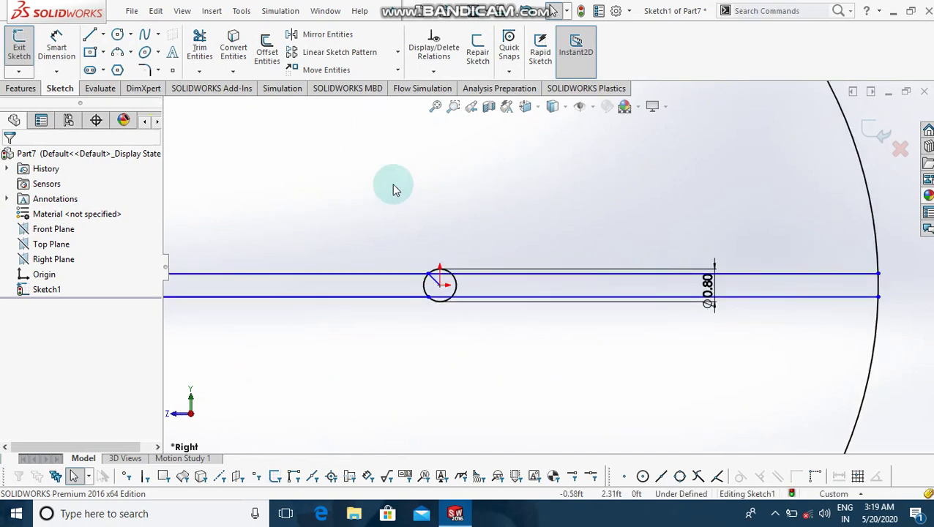
Trim the large circle's upper and lower arcs and the two line pieces inside the small circle.
click(199, 48)
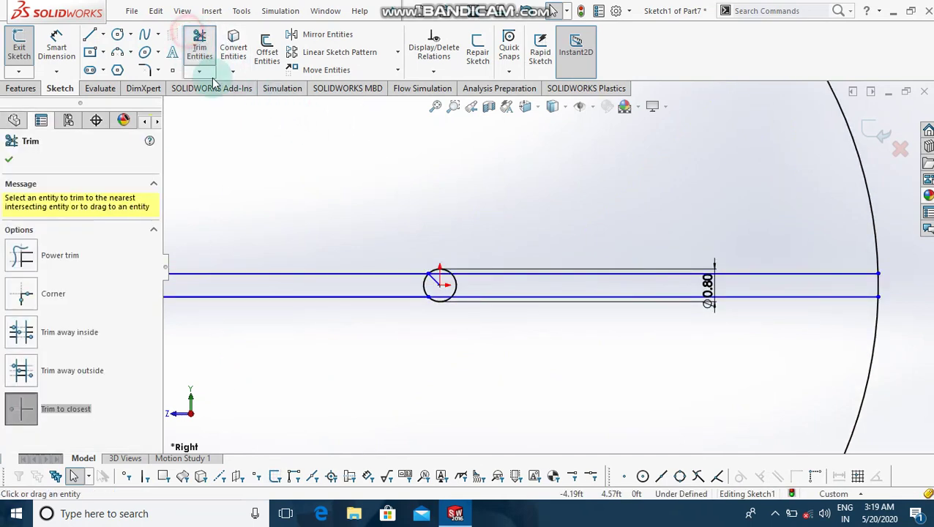
click(863, 192)
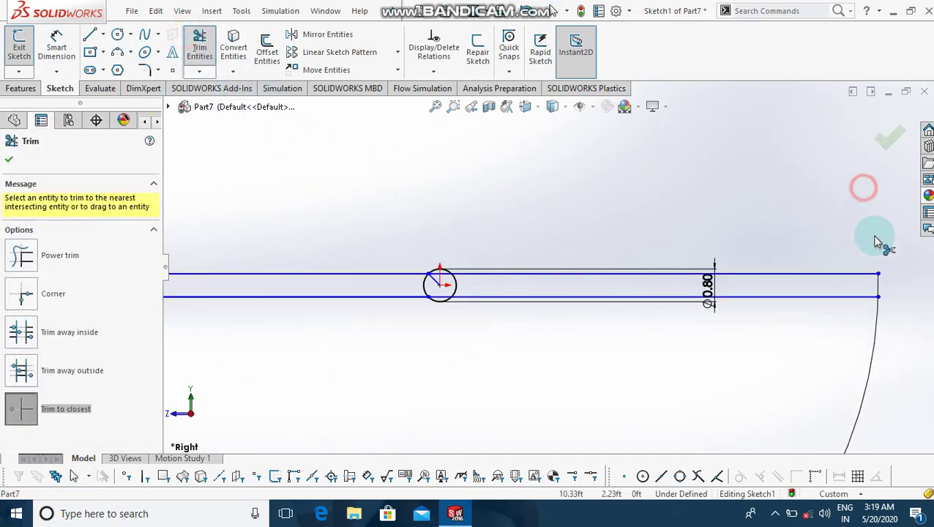
click(876, 327)
scroll(437, 285, up, 3)
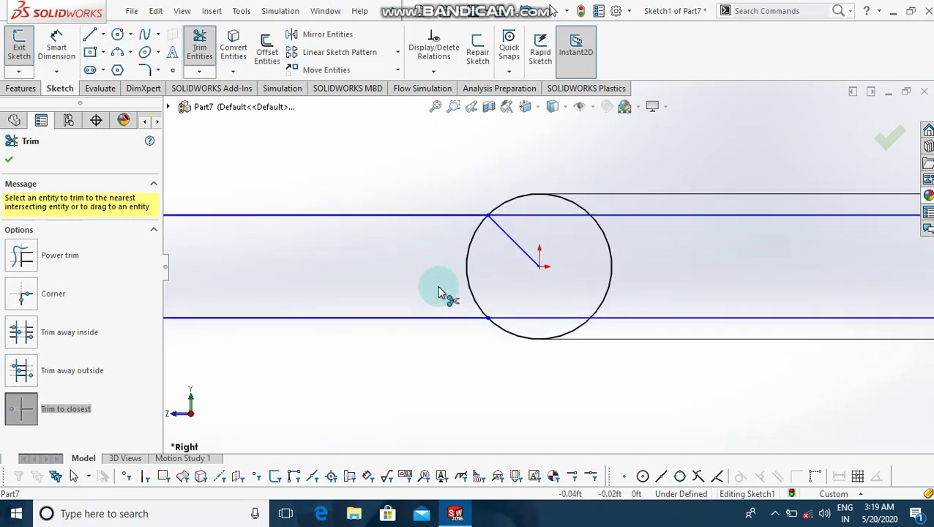
click(510, 243)
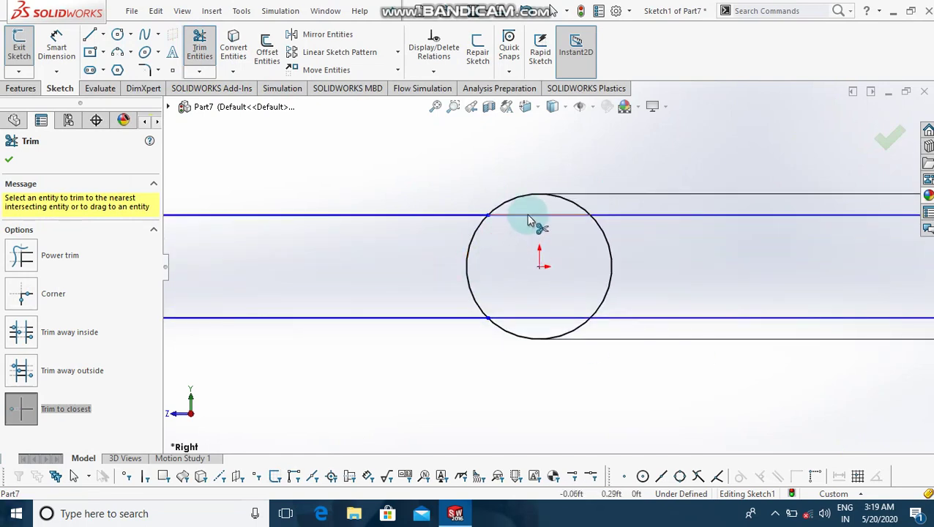
click(528, 319)
scroll(528, 319, down, 4)
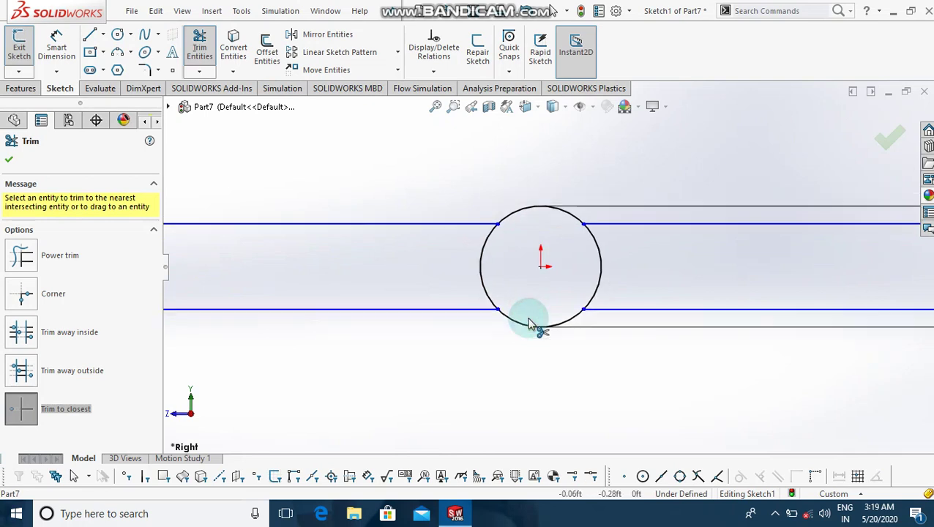
scroll(528, 327, down, 2)
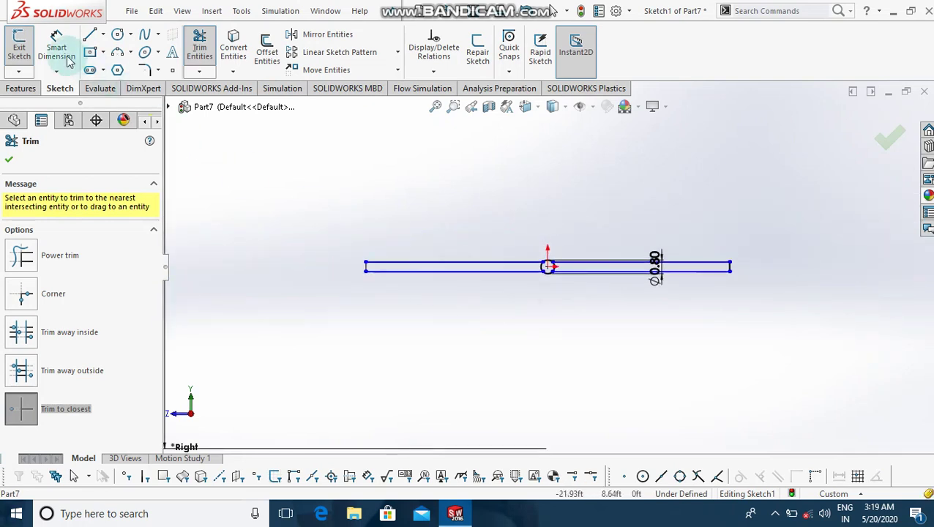
click(22, 88)
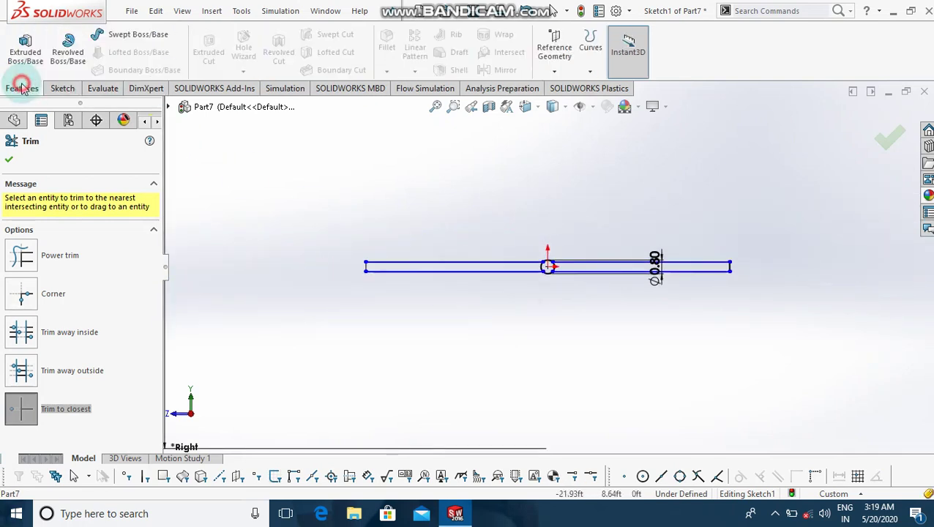
Extrude the three blade sketch regions 0.05 ft deep into a thin solid blade.
click(25, 47)
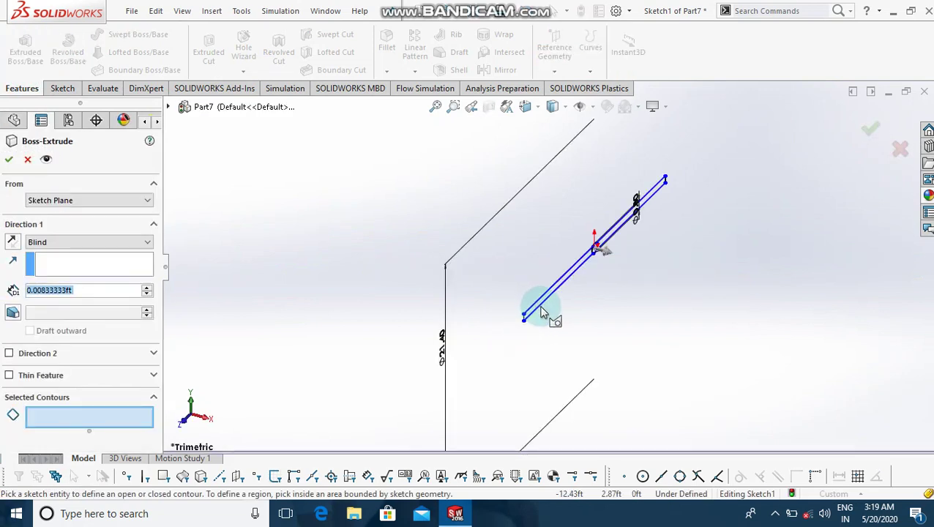
scroll(539, 310, down, 2)
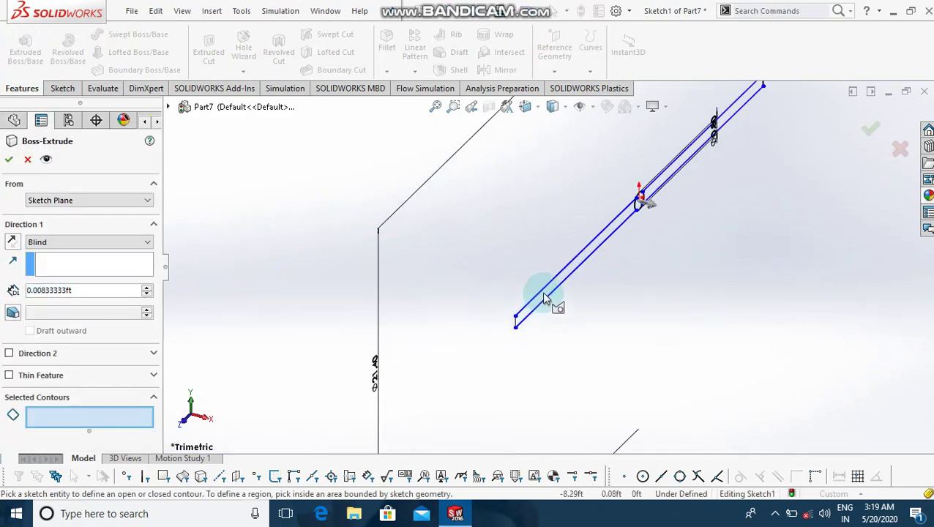
click(541, 291)
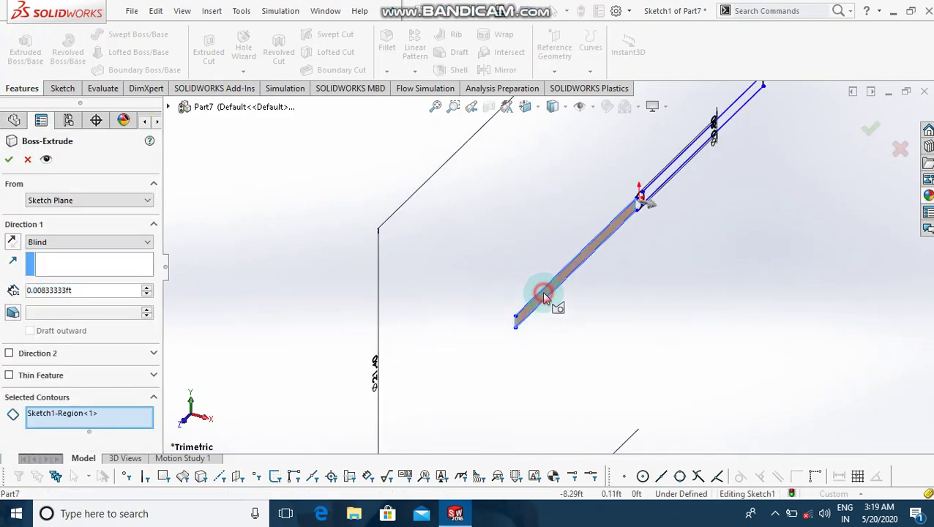
click(685, 162)
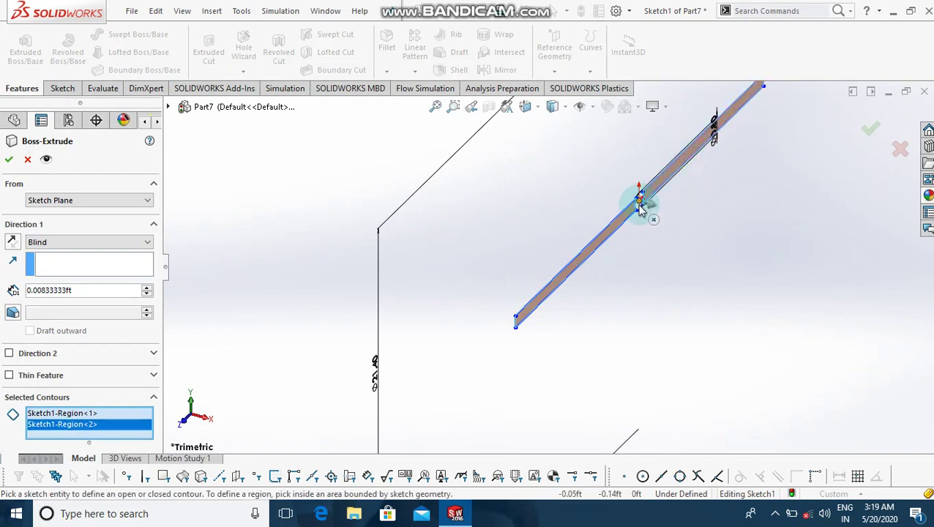
scroll(637, 204, down, 1)
scroll(622, 220, down, 2)
click(604, 232)
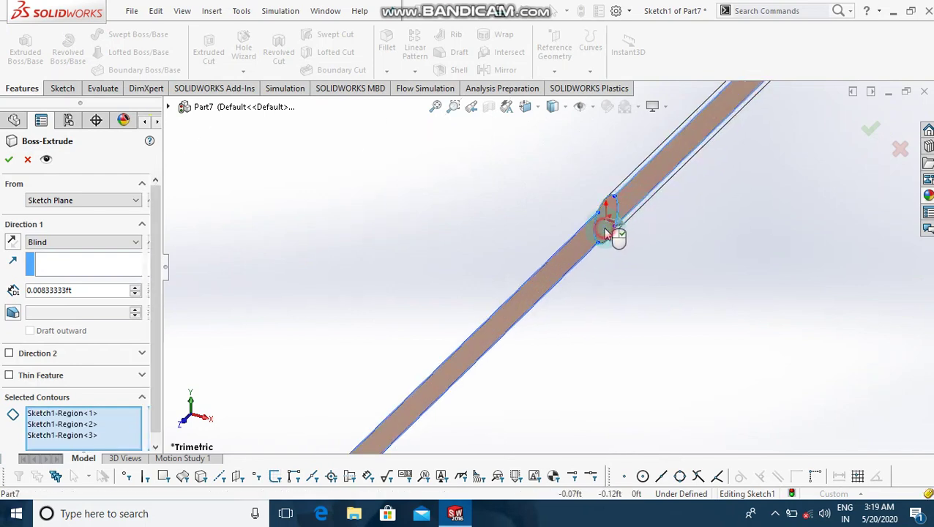
scroll(611, 235, up, 3)
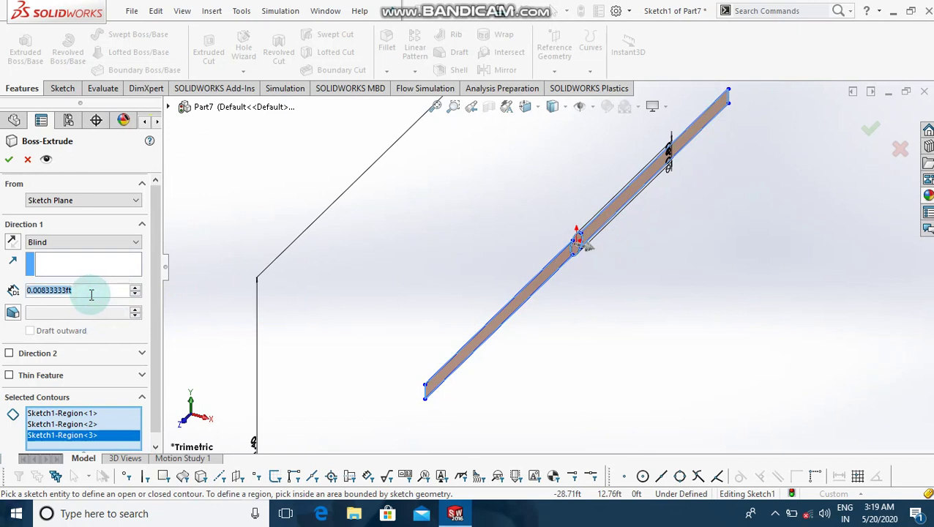
text(.05)
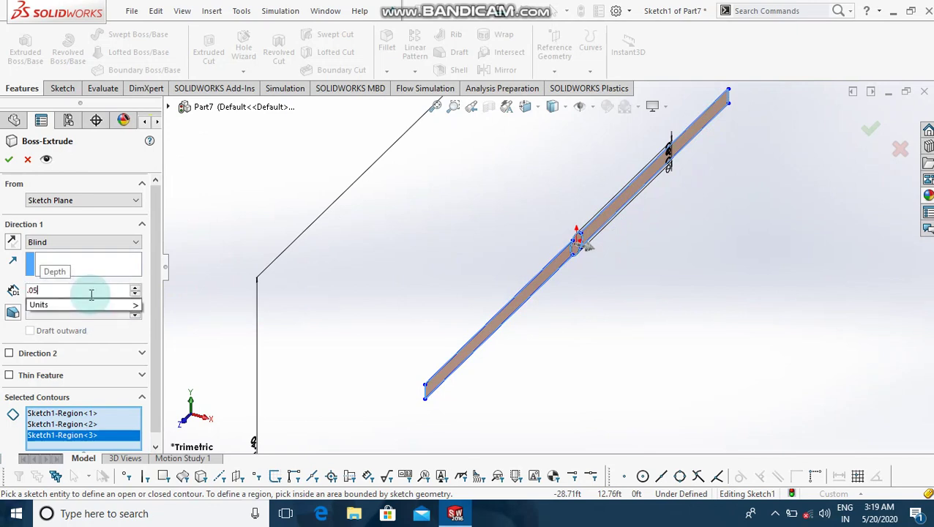
key(Return)
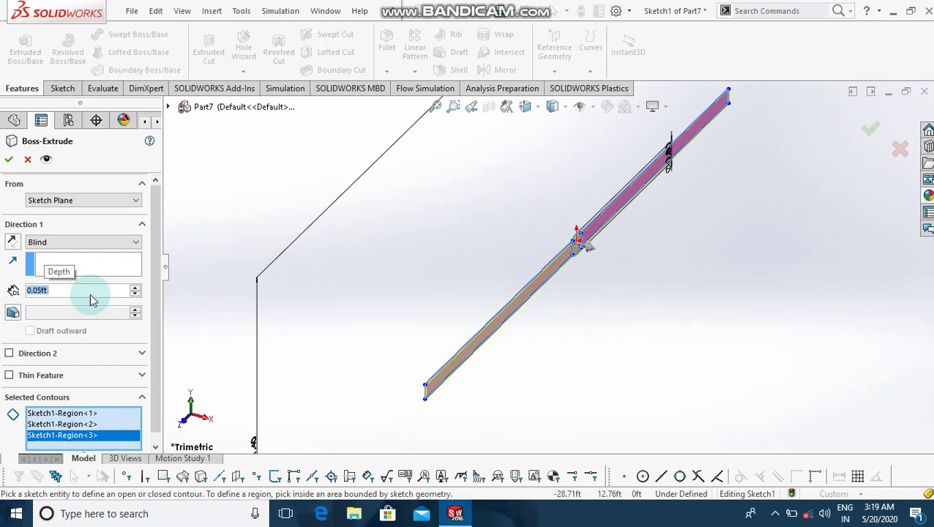
click(10, 161)
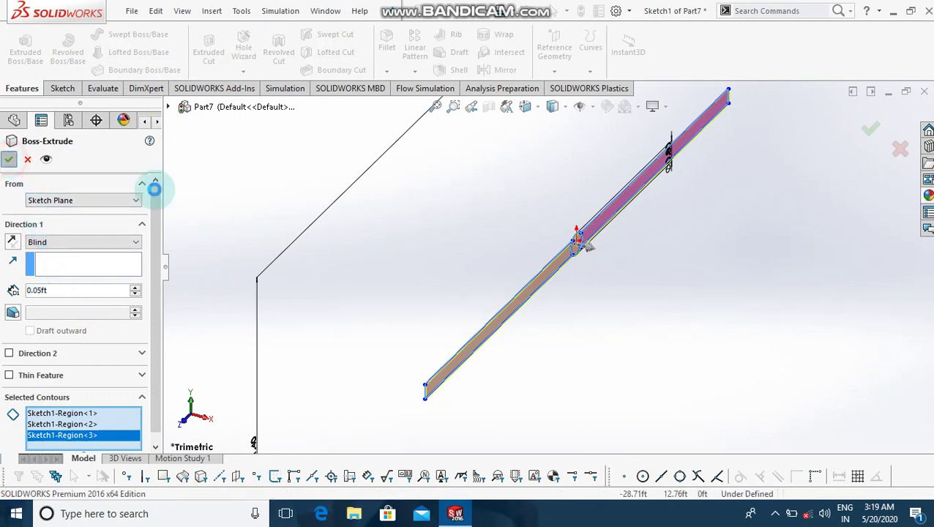
click(667, 335)
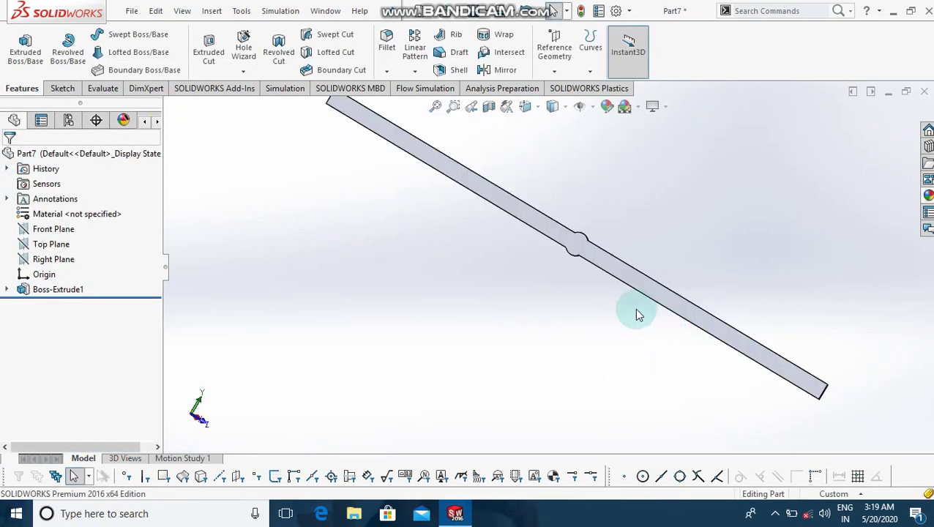
click(575, 247)
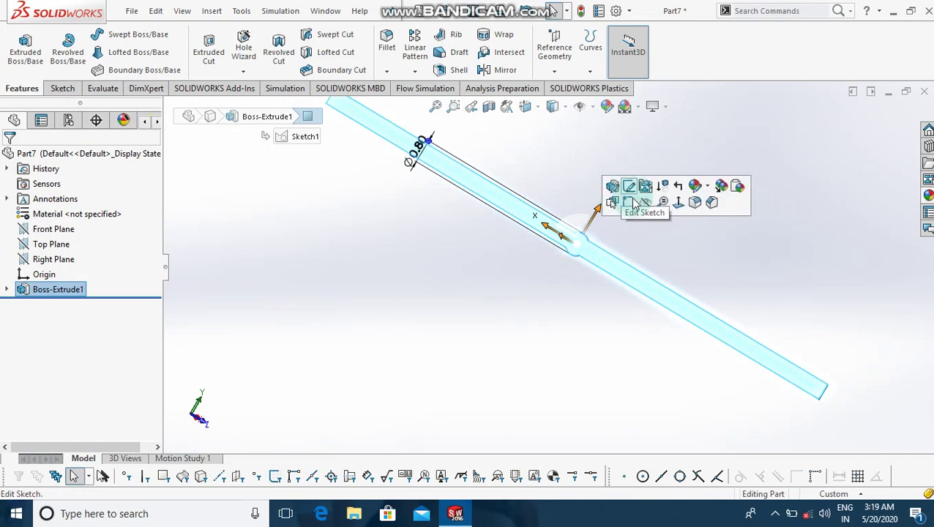
On the blade face, sketch a circle centred on the origin with radius 0.30 ft.
click(632, 204)
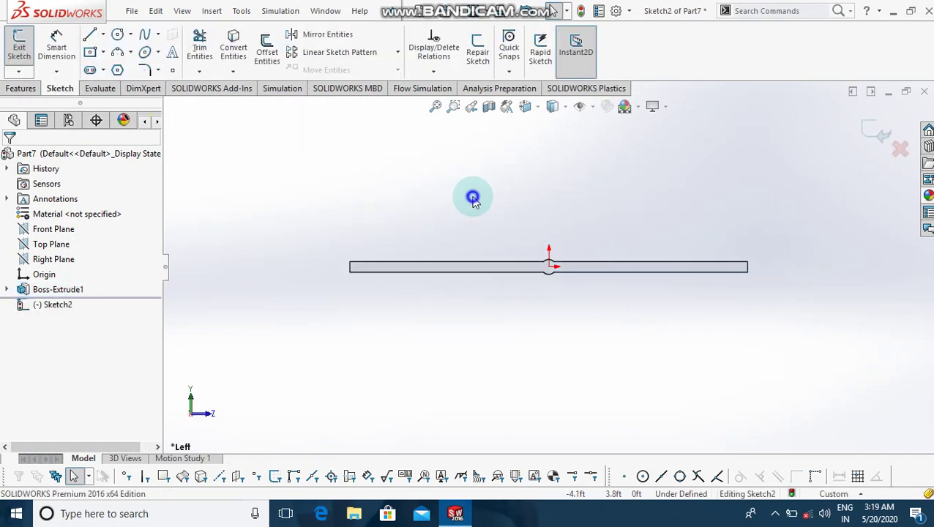
right_drag(473, 198, 663, 225)
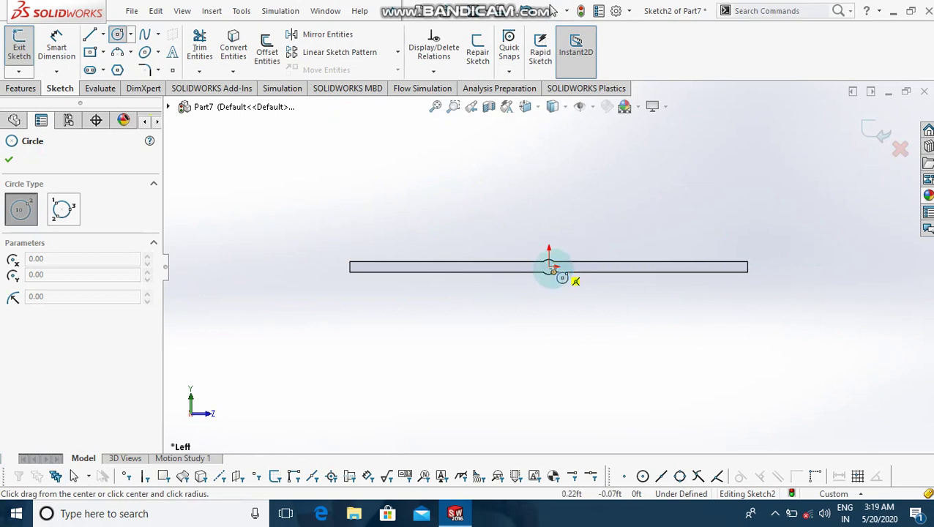
scroll(550, 268, down, 5)
click(514, 255)
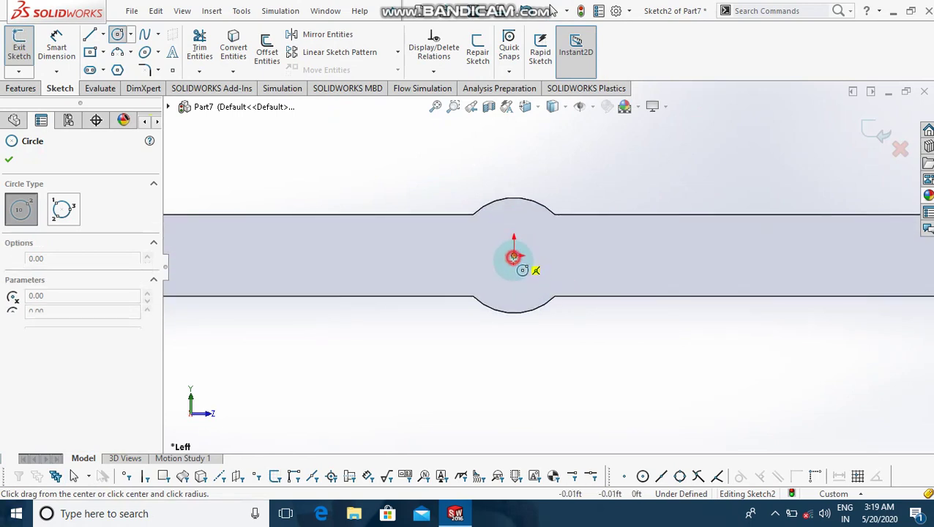
click(550, 282)
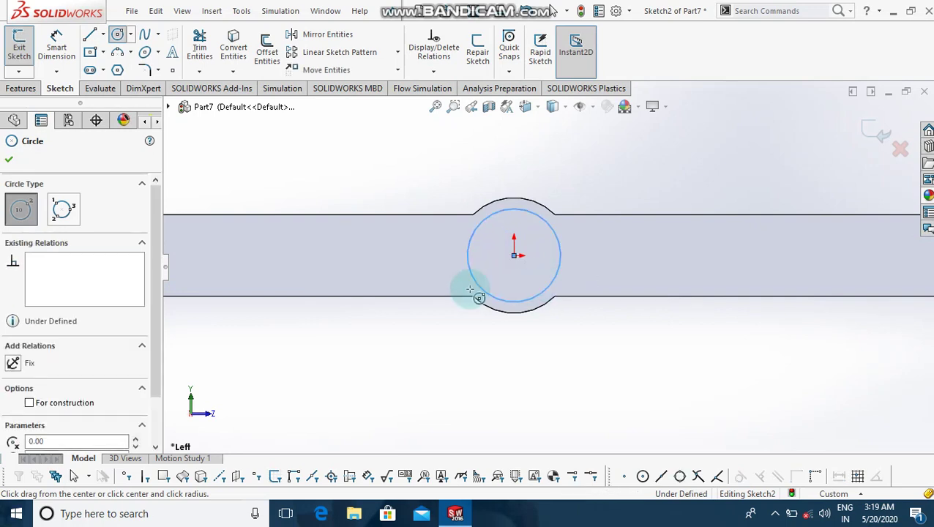
scroll(146, 343, down, 2)
scroll(146, 343, down, 1)
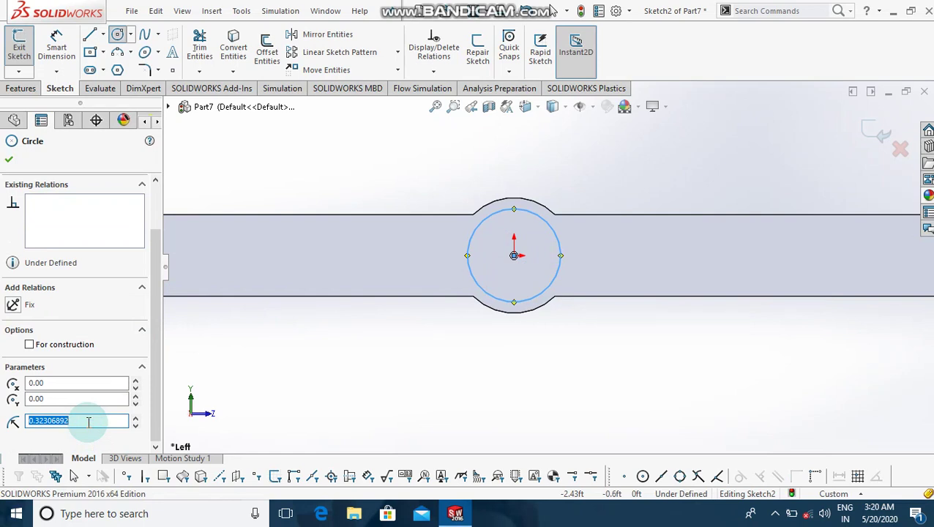
text(0.3)
key(Return)
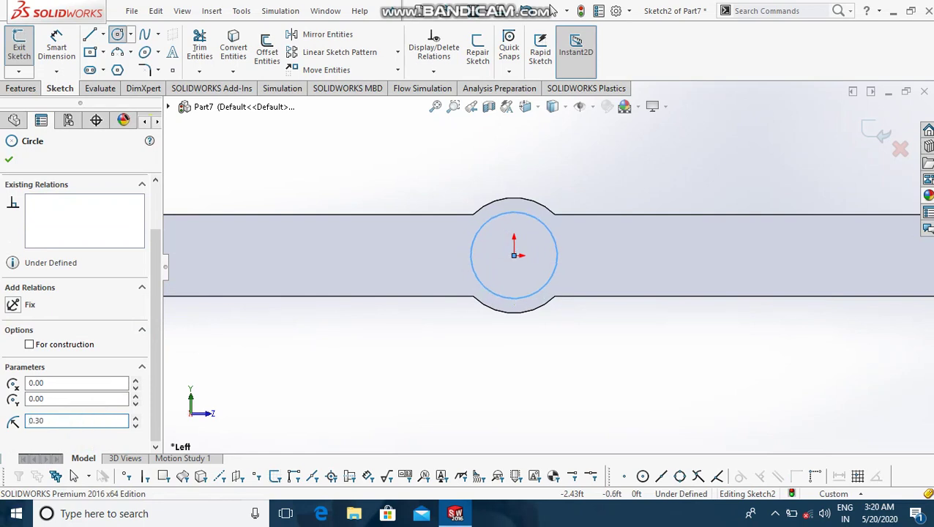
Extrude the 0.30 ft-radius circle 0.05 ft into a boss disc on the hub.
click(24, 89)
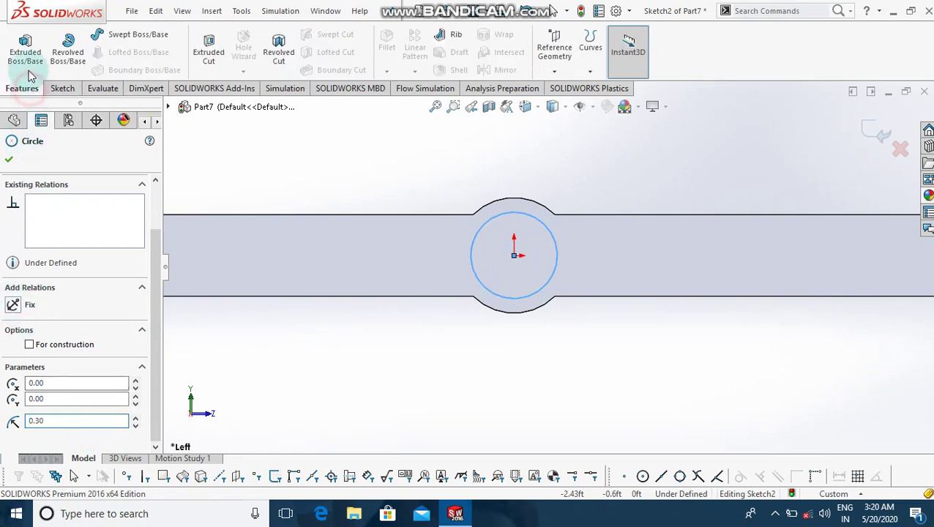
click(25, 49)
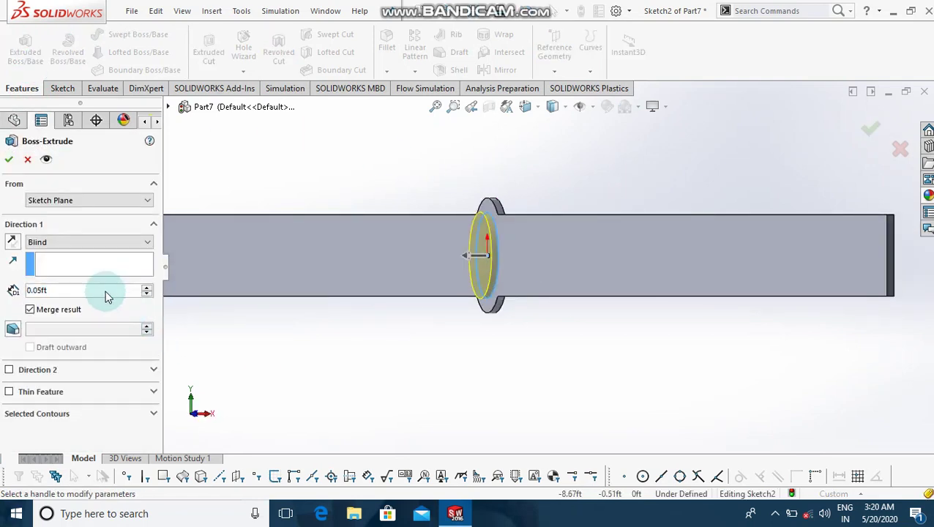
click(105, 290)
click(8, 160)
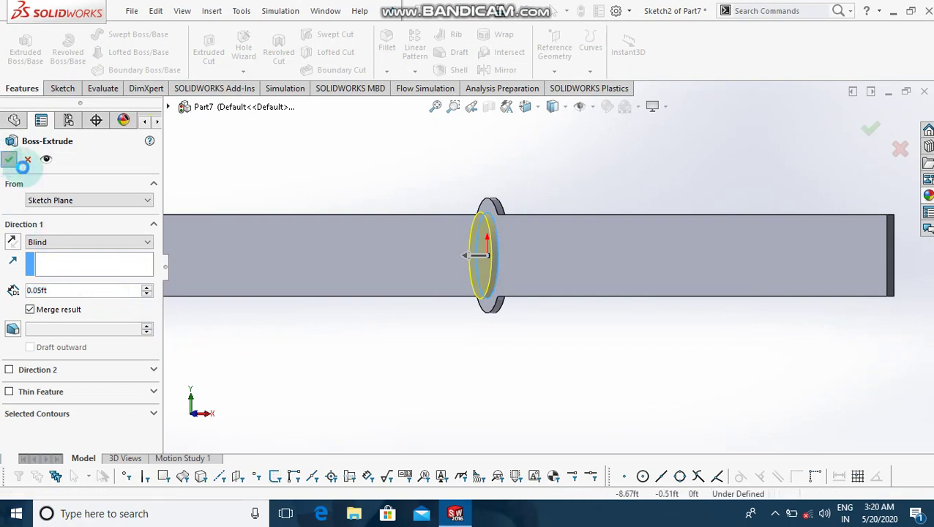
click(493, 255)
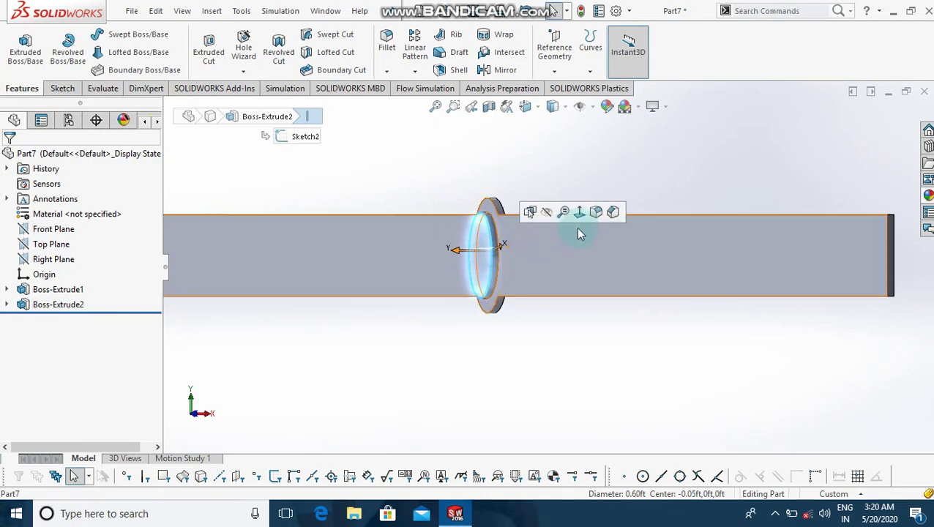
Round the disc's outer edge with a 0.05 ft fillet.
click(595, 212)
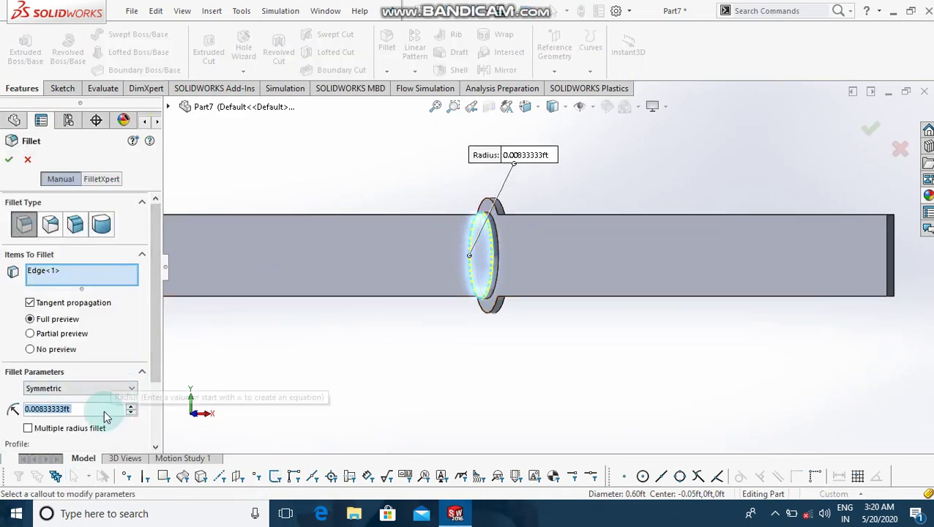
key(BackSpace)
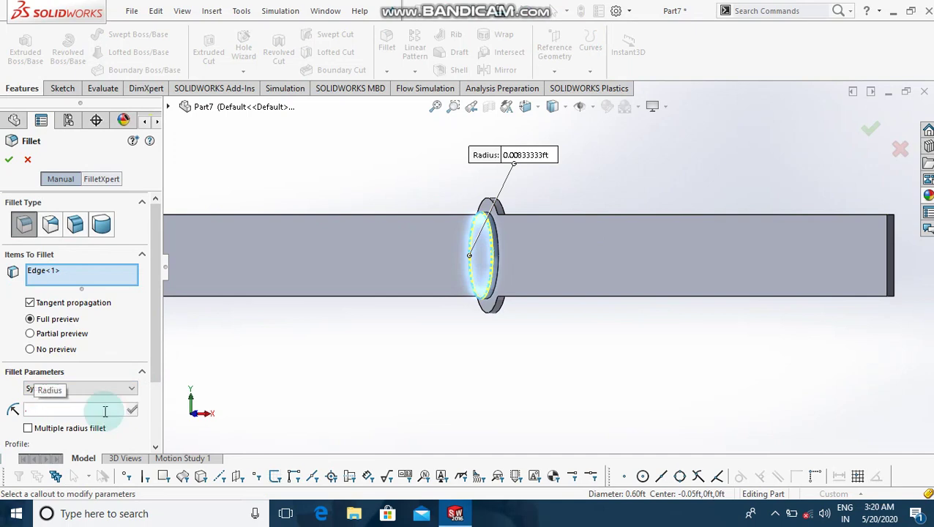
text(0.05)
key(Return)
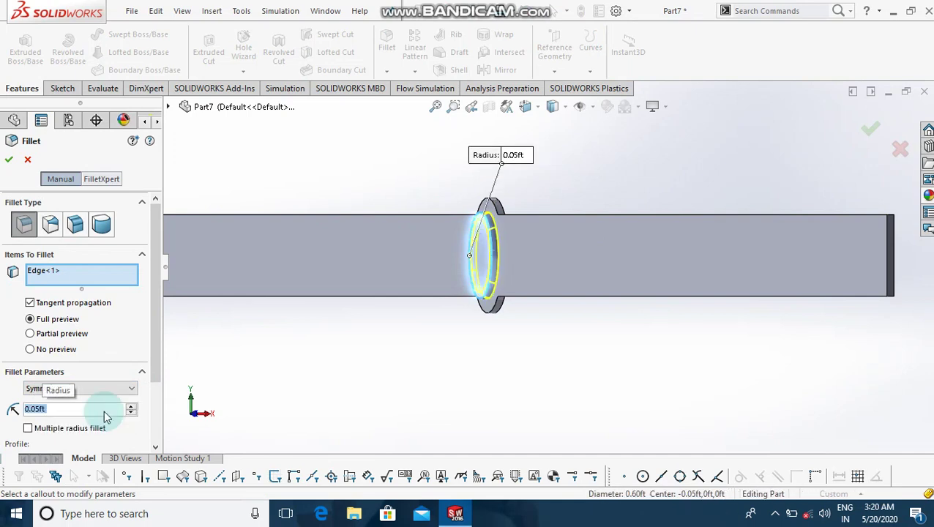
click(9, 160)
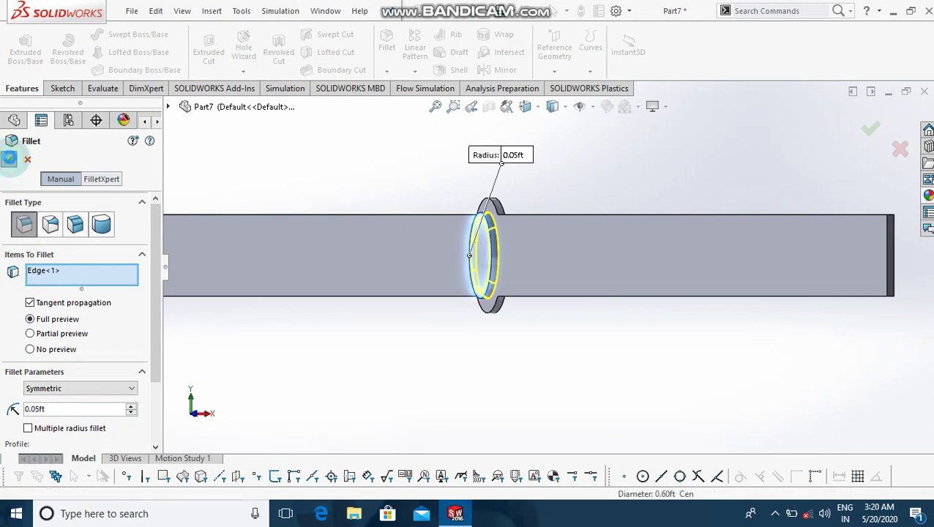
click(307, 166)
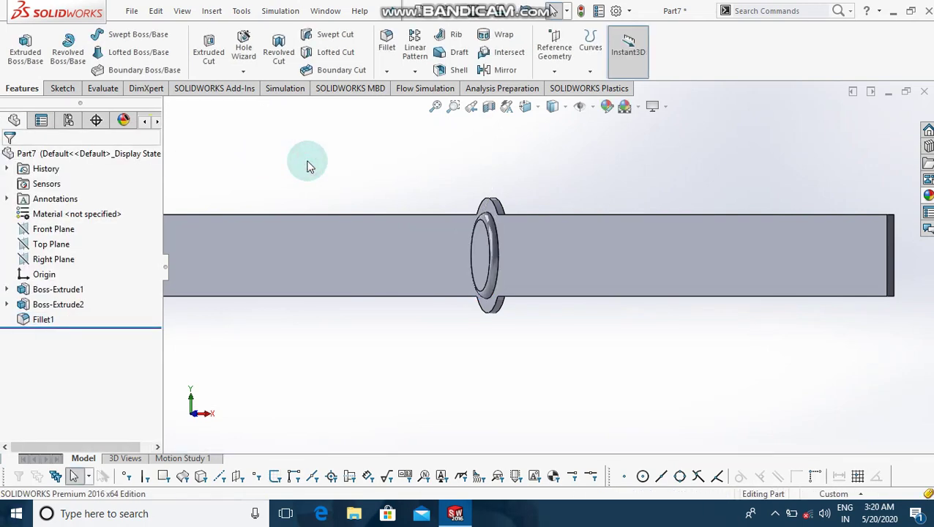
Apply a black appearance colour to the whole blade part.
click(606, 108)
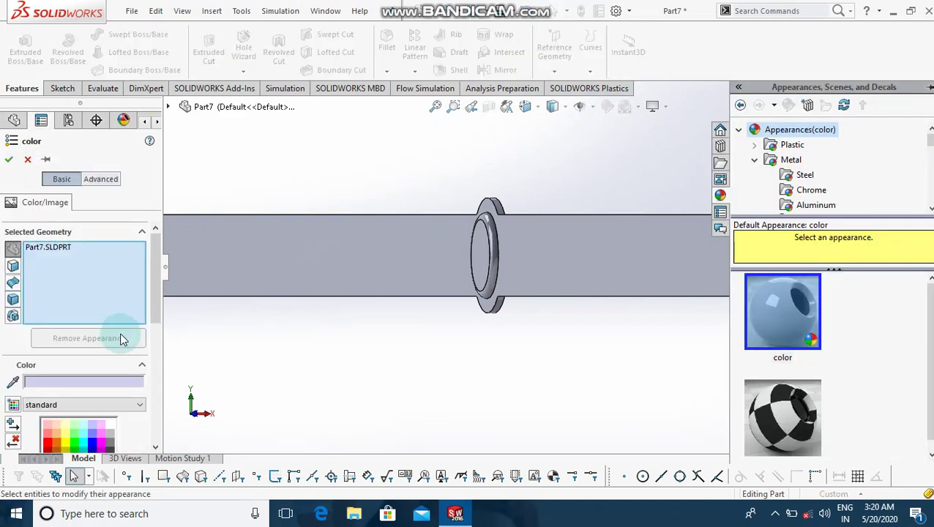
scroll(106, 437, down, 1)
scroll(107, 437, down, 2)
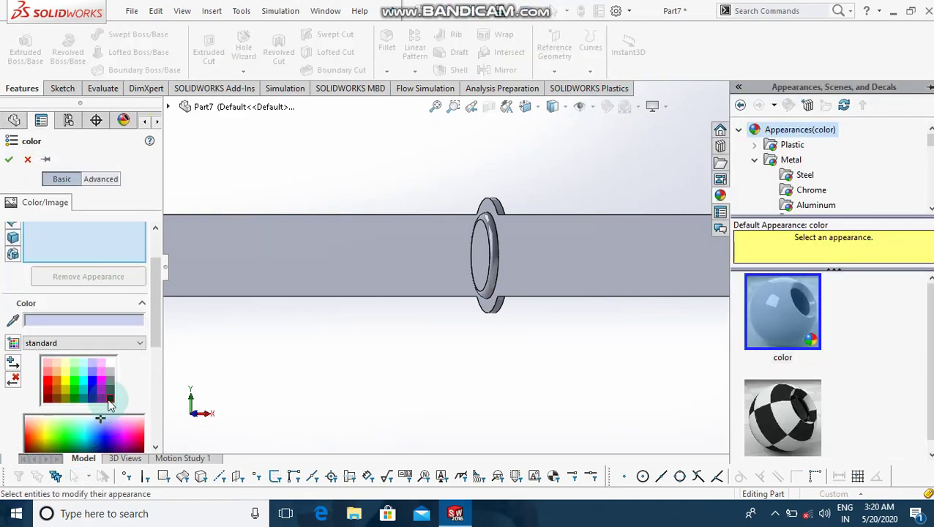
click(109, 399)
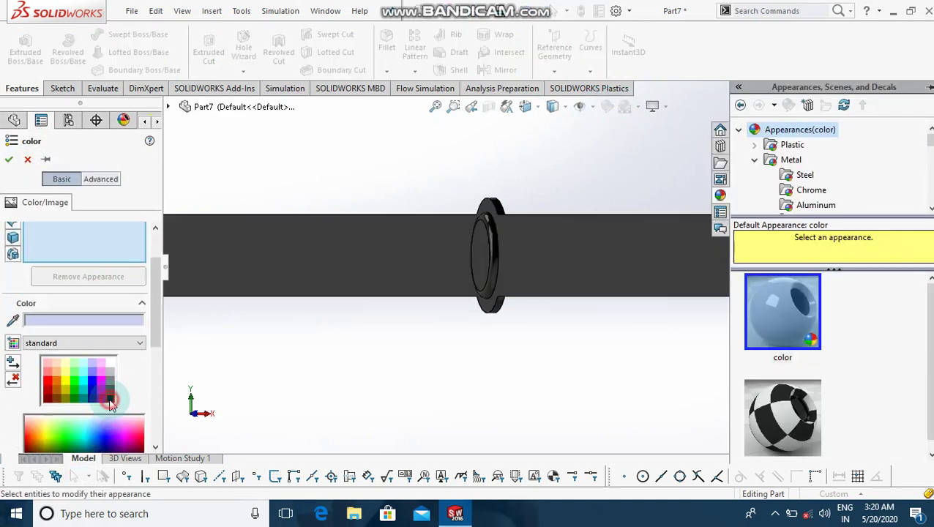
click(9, 158)
scroll(455, 339, up, 2)
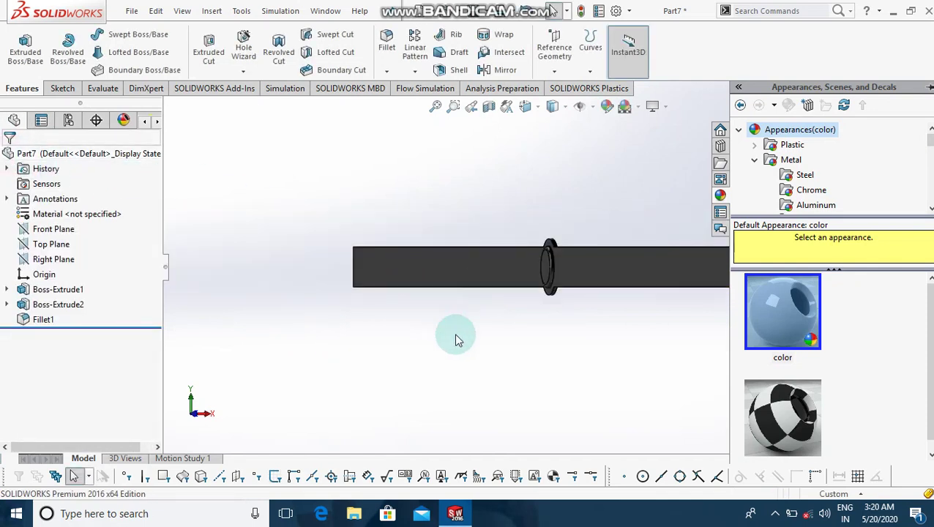
scroll(455, 339, down, 2)
scroll(455, 339, down, 2)
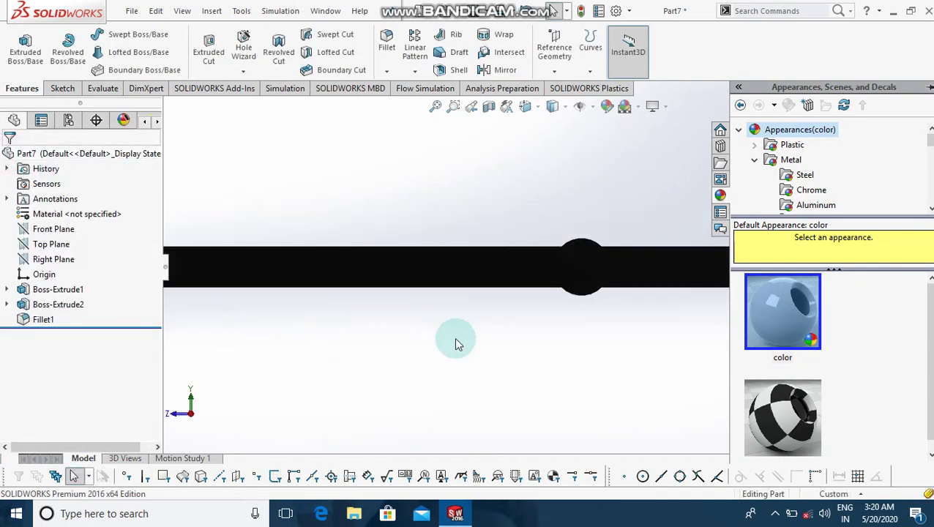
click(455, 339)
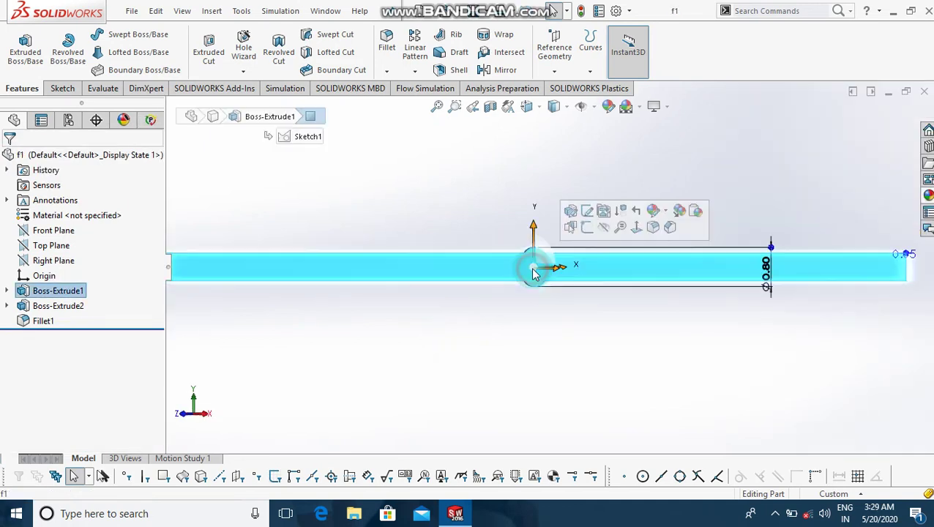
Sketch a 0.40 ft radius circle centred on the origin of the f1 part's selected face.
click(588, 228)
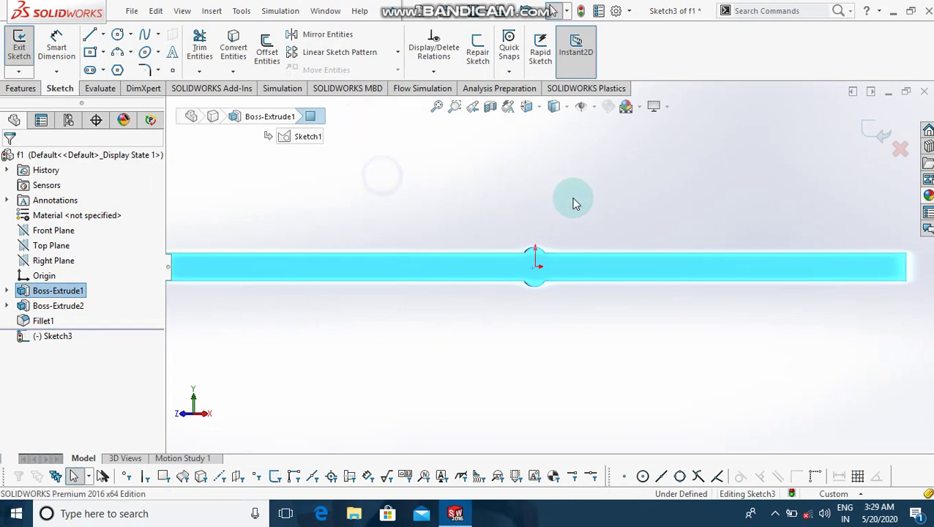
key(c)
key(z)
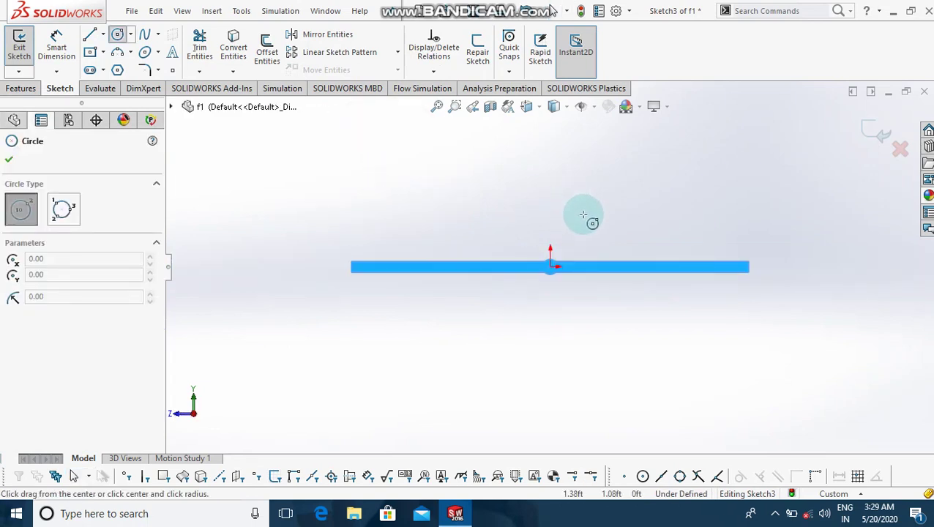
click(550, 268)
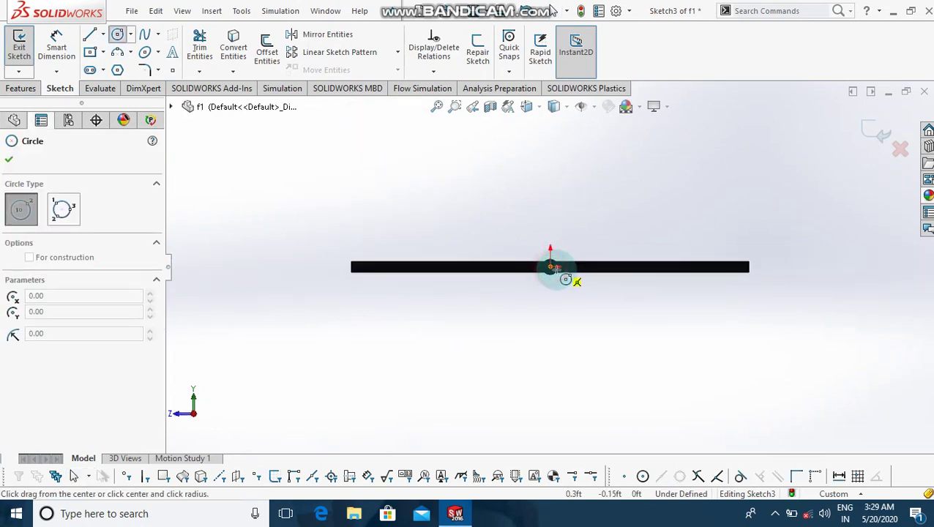
click(561, 274)
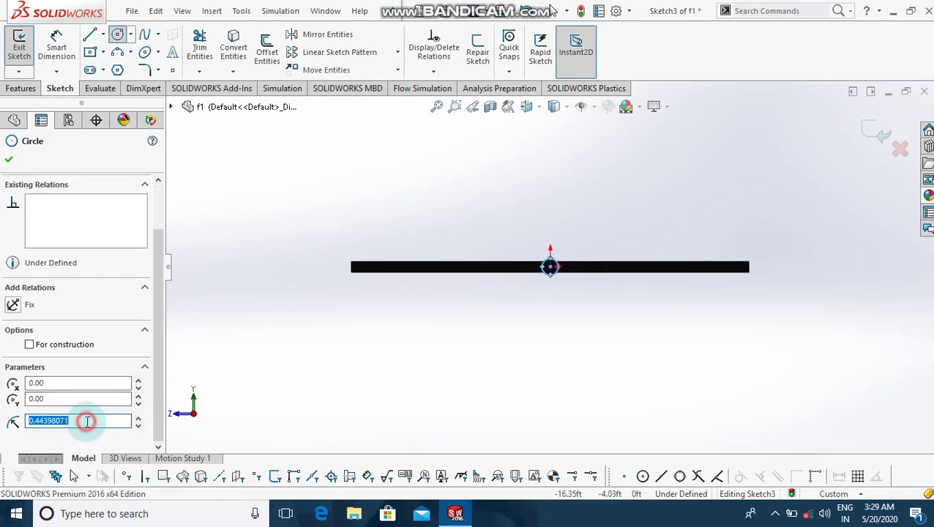
text(.40)
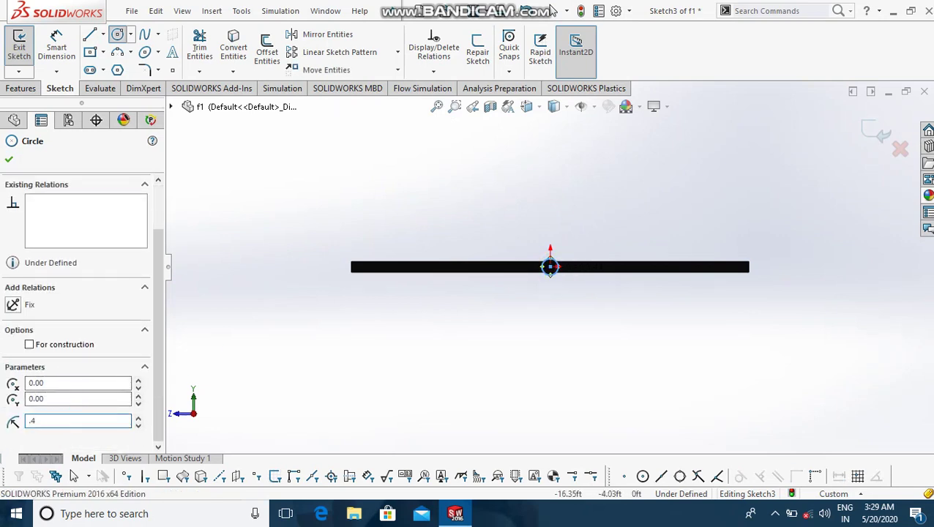
click(18, 88)
Extrude the 0.40 circle about 2.52 ft into a shaft on the hub, creating Boss-Extrude3.
click(25, 47)
click(532, 183)
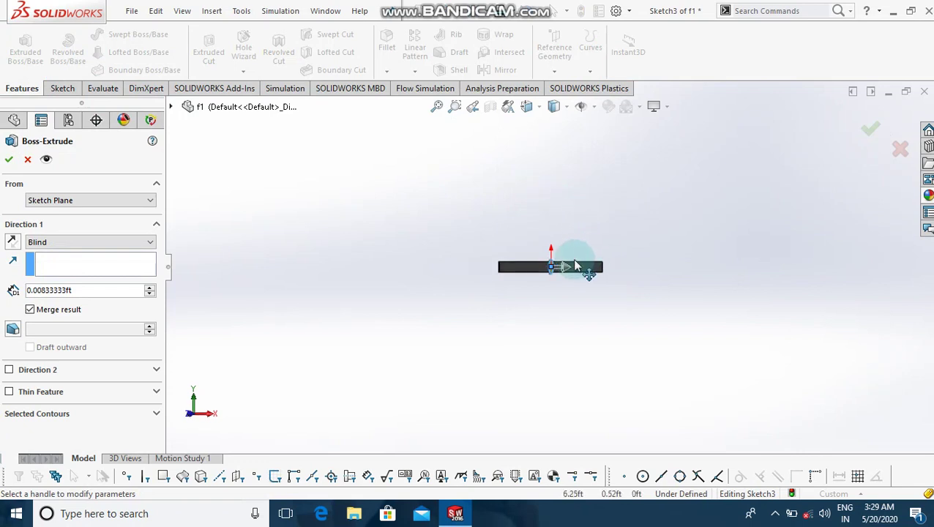
drag(575, 273, 604, 275)
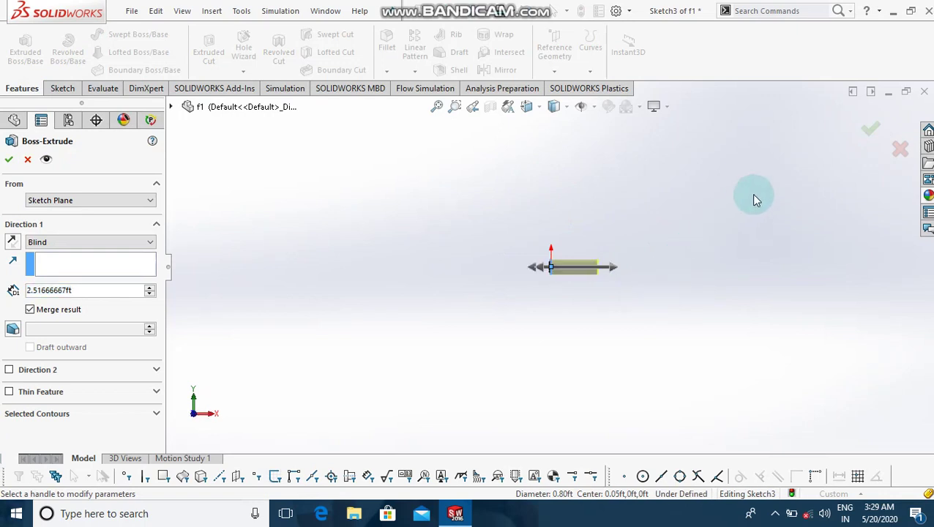
click(866, 136)
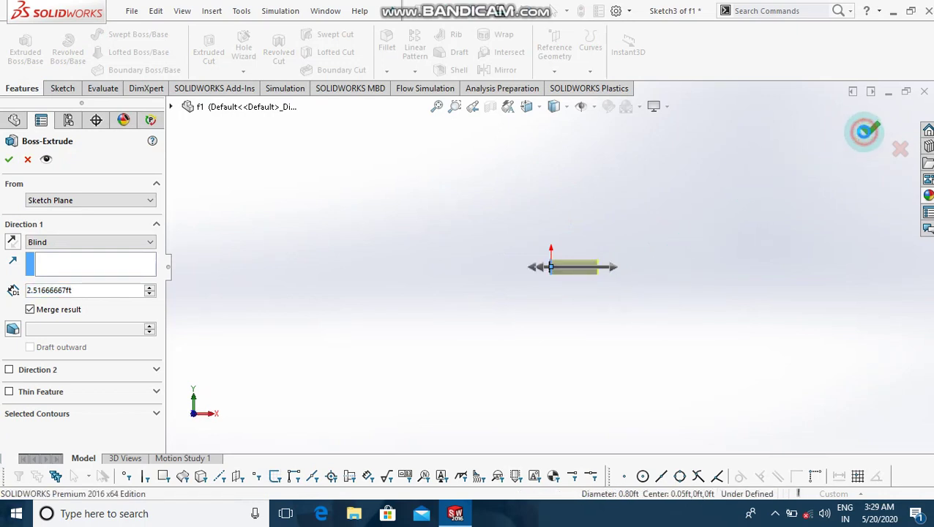
click(691, 312)
key(Left)
key(Left)
key(Left)
Save the part as f1 on Local Disk (E:).
key(Left)
key(Left)
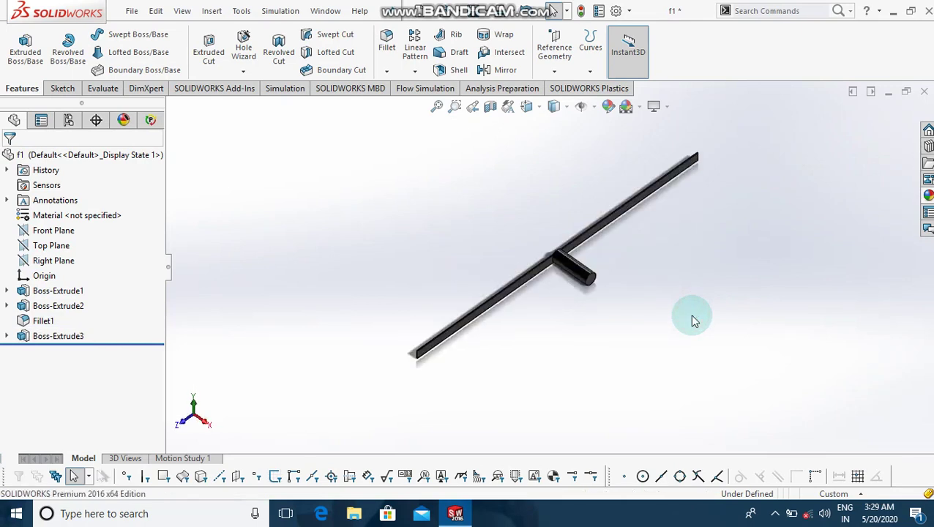
key(Left)
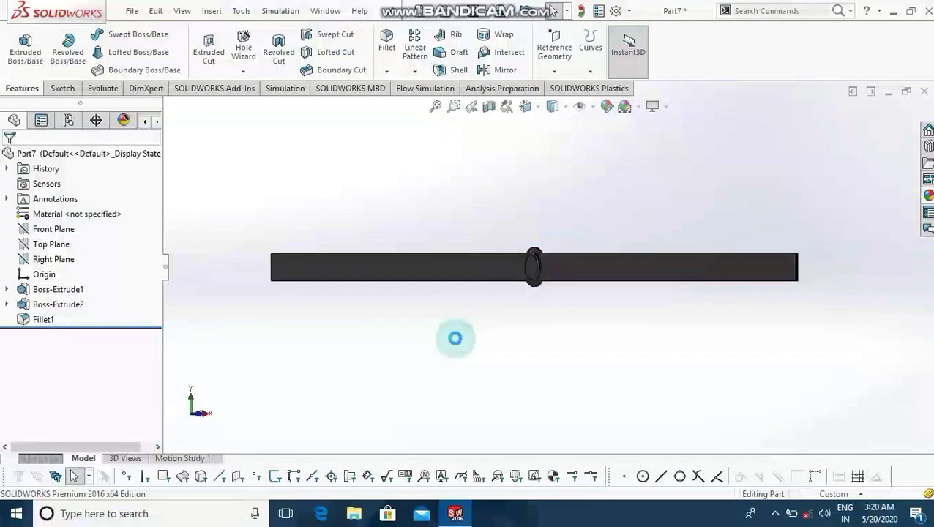
key(ctrl+s)
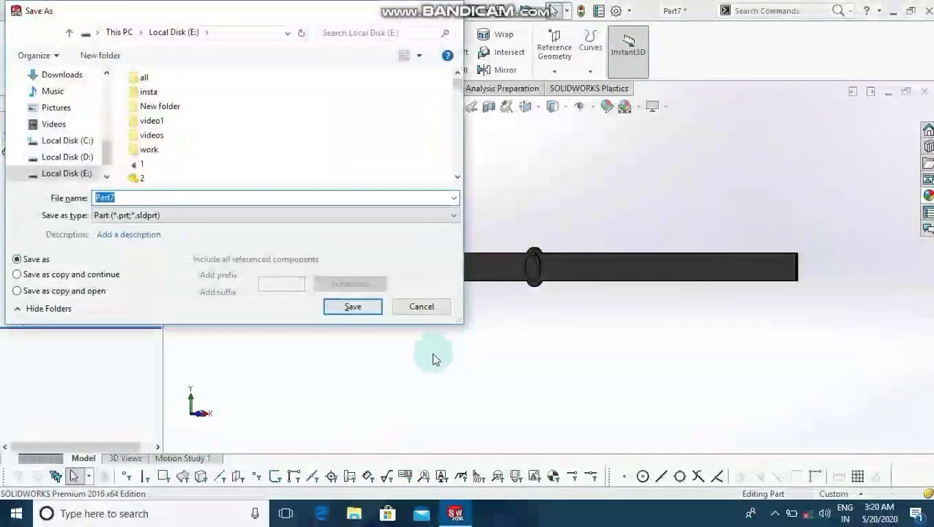
text(fa)
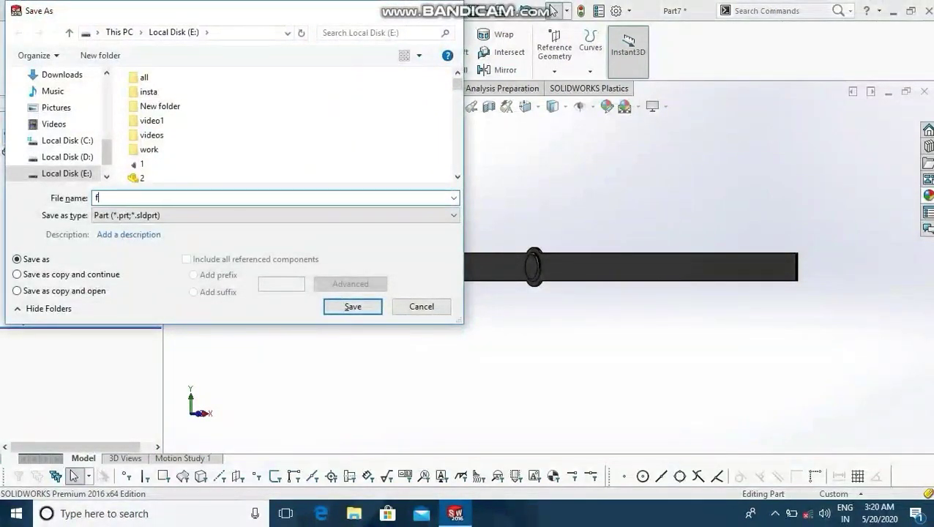
key(Return)
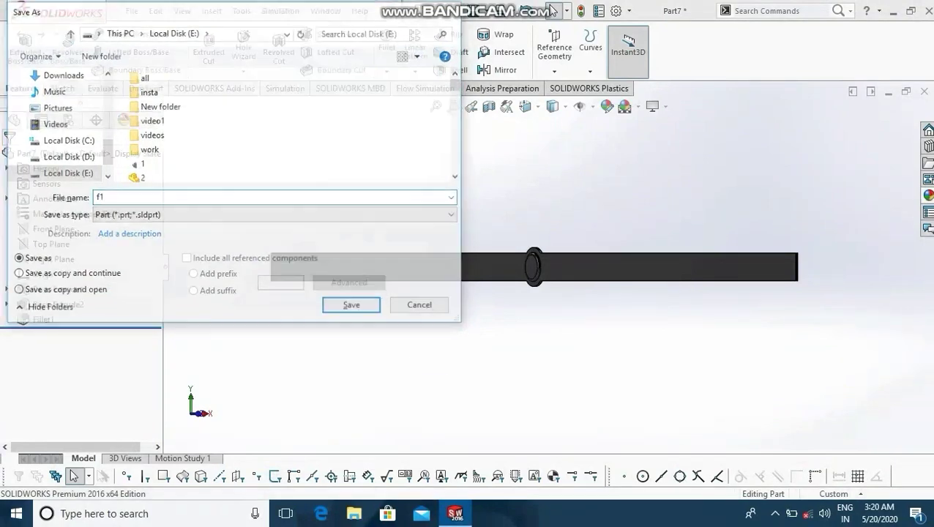
Set Custom document units: feet for length and mass-property length, cubic feet for volume.
click(862, 495)
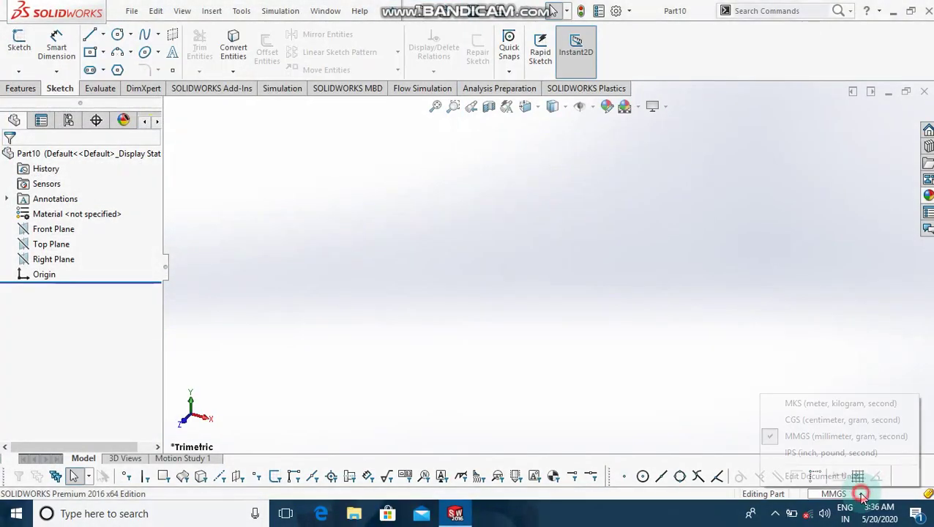
click(841, 477)
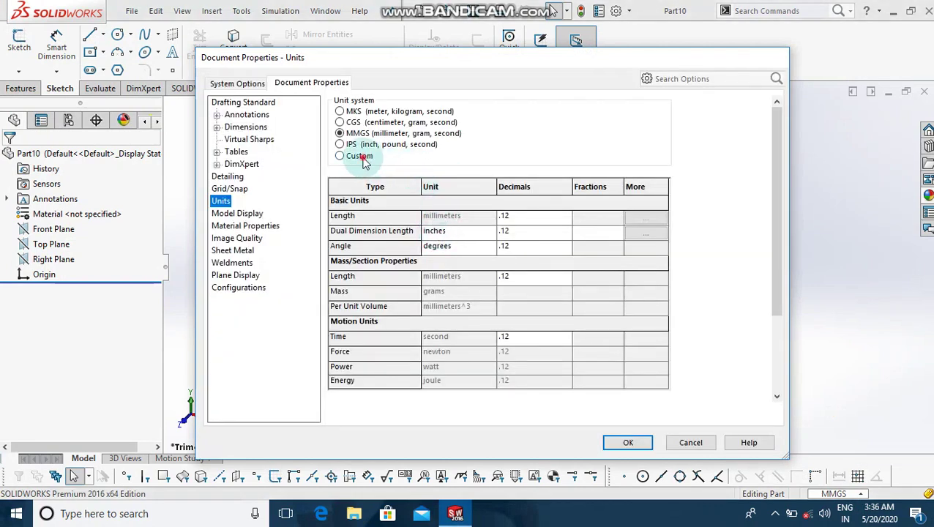
click(363, 159)
click(491, 217)
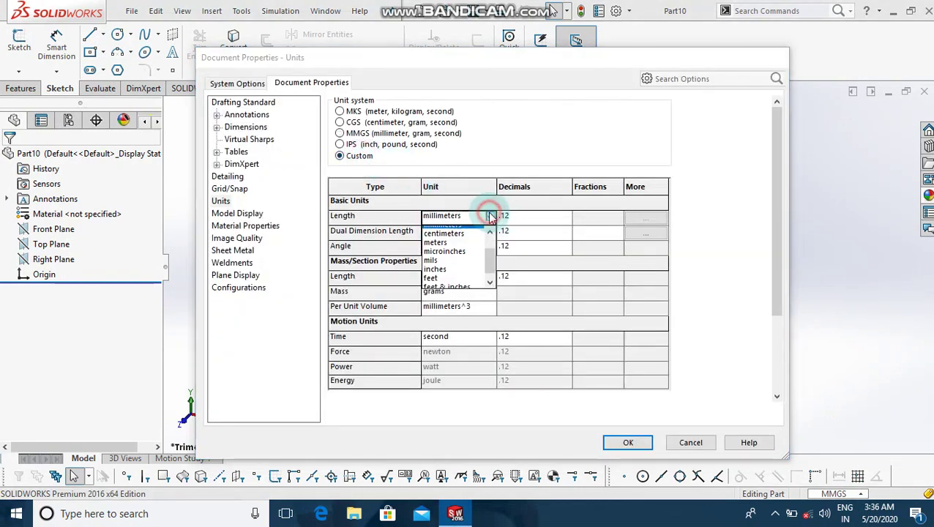
click(470, 291)
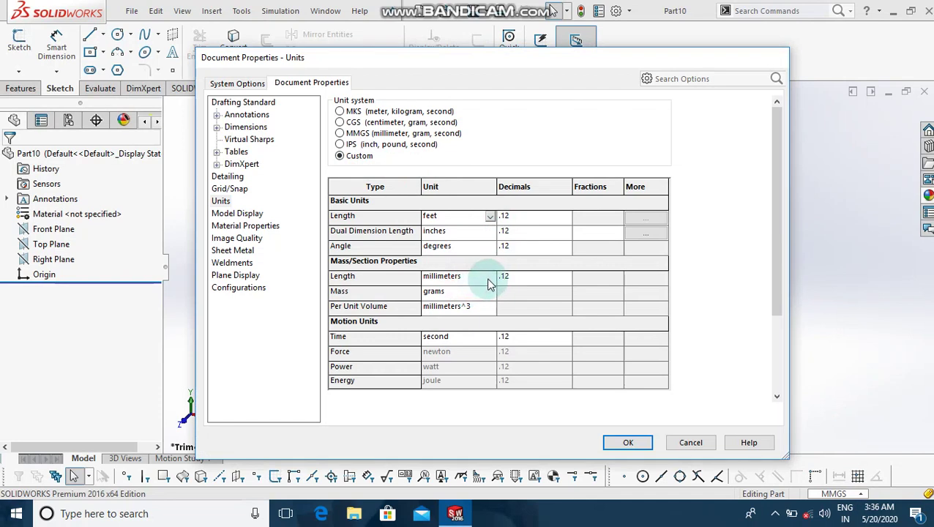
click(488, 278)
click(442, 345)
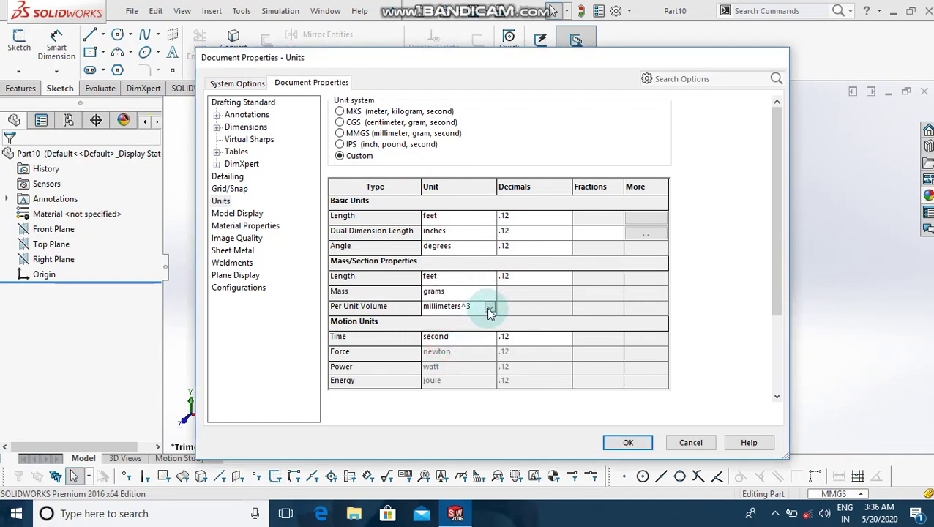
click(490, 308)
click(461, 375)
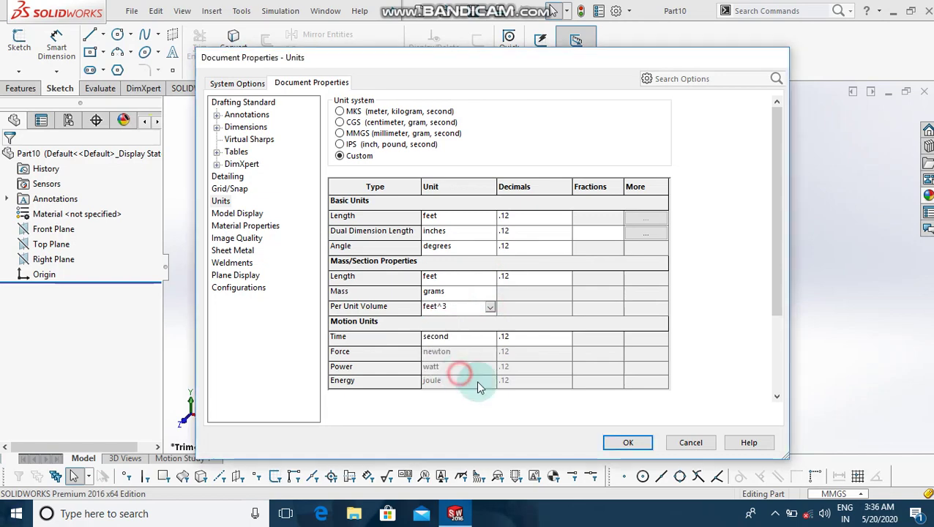
click(628, 444)
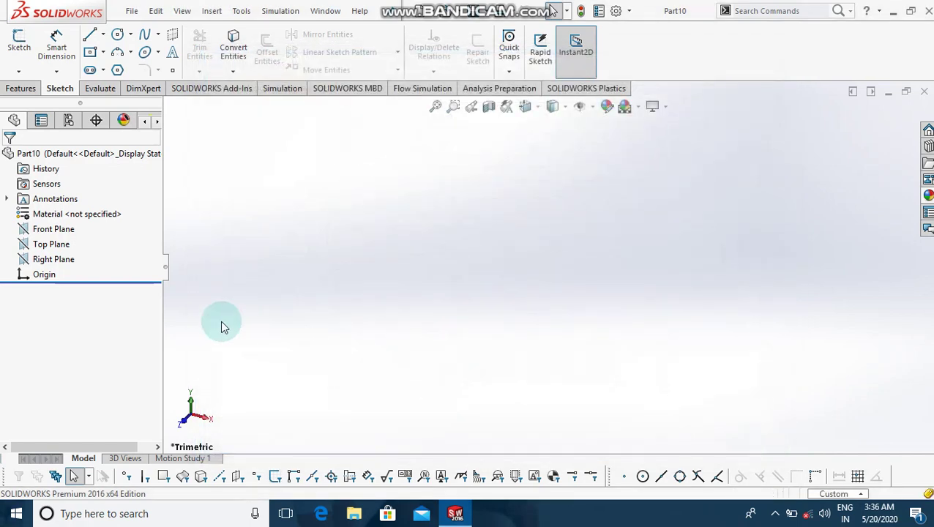
Start a sketch on the Right Plane and draw a circle centred on the origin.
click(43, 260)
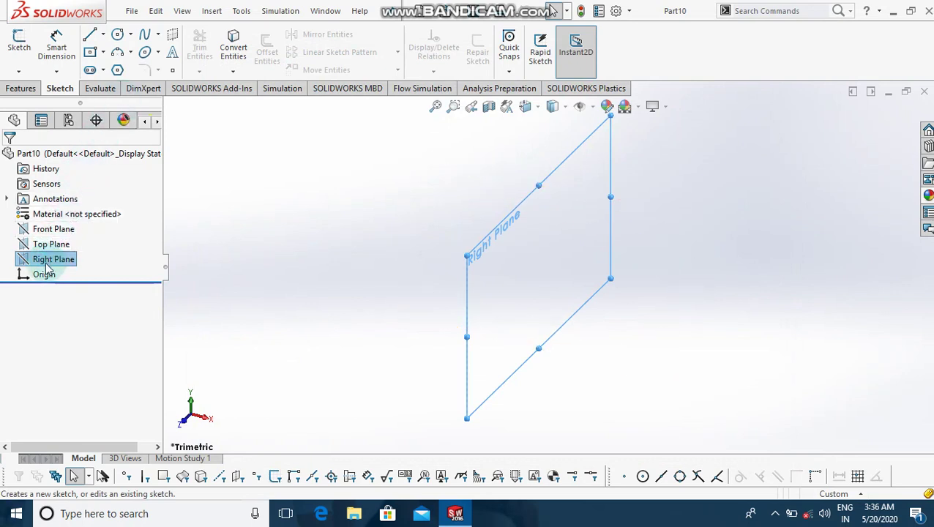
click(51, 244)
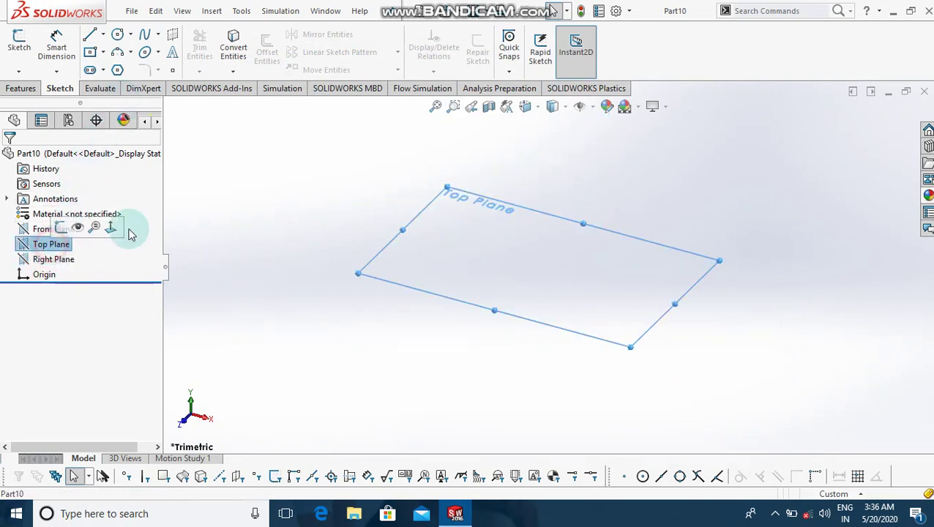
click(276, 247)
click(53, 259)
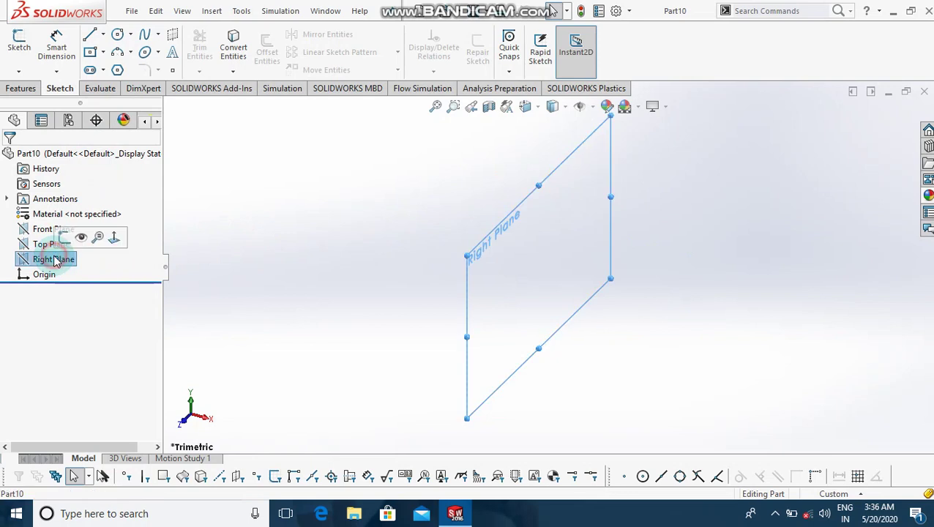
click(63, 240)
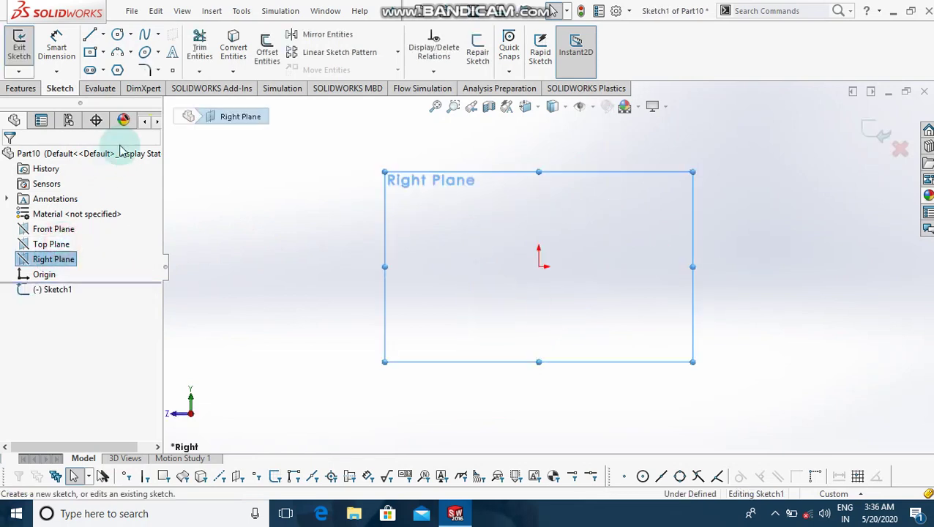
click(117, 34)
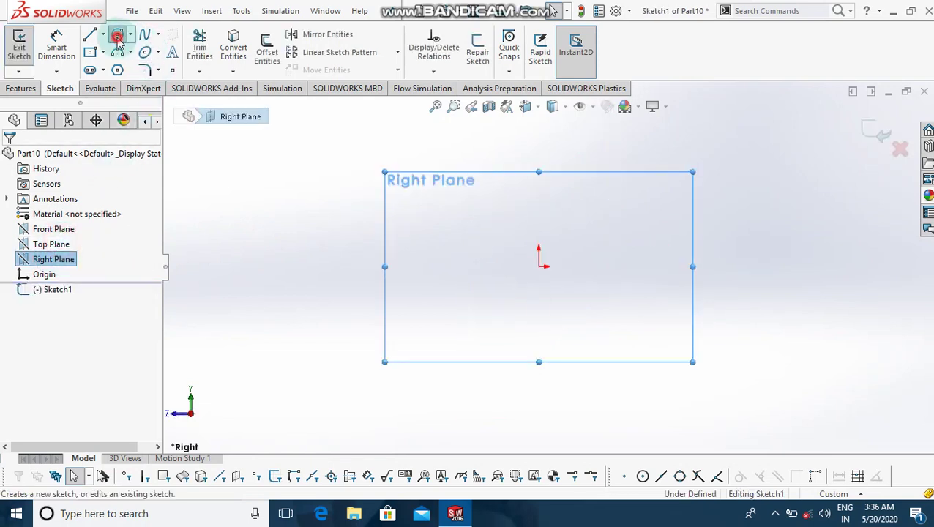
click(539, 267)
click(560, 288)
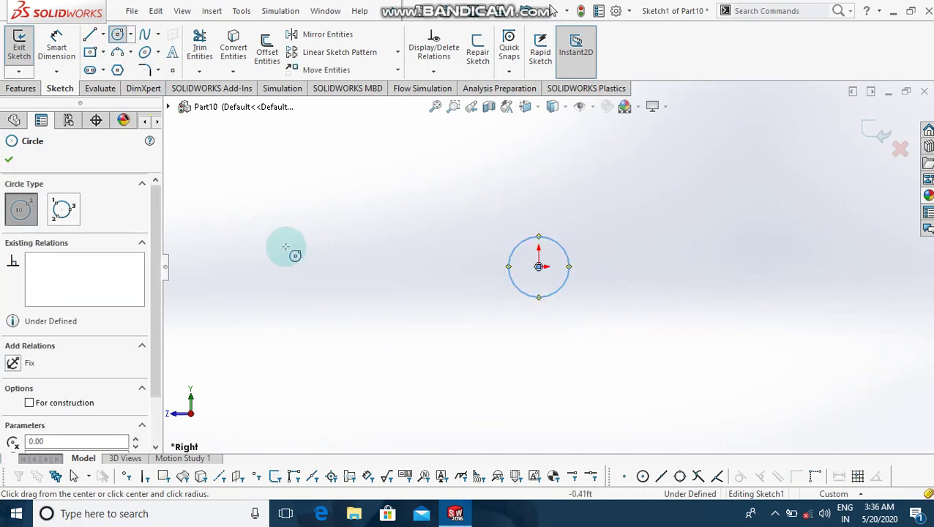
Dimension the circle's diameter to 0.6 ft.
click(57, 63)
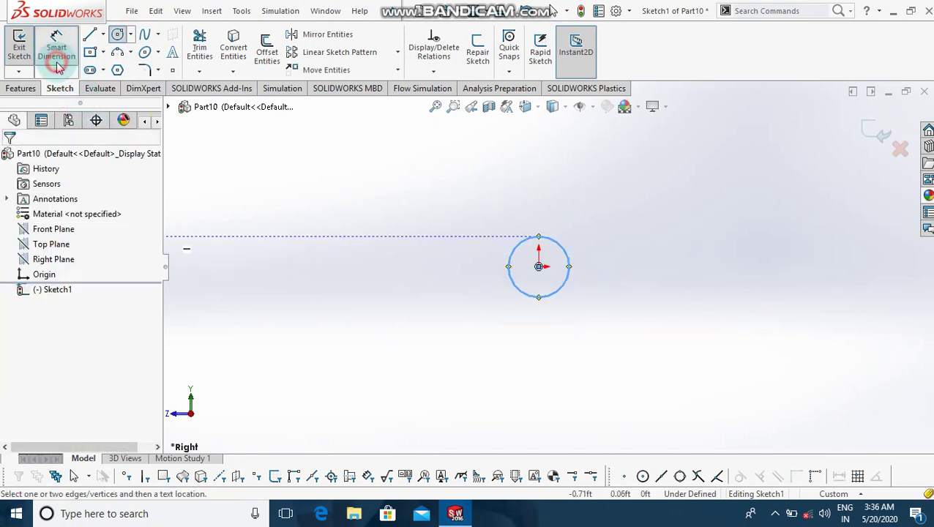
click(528, 303)
click(456, 308)
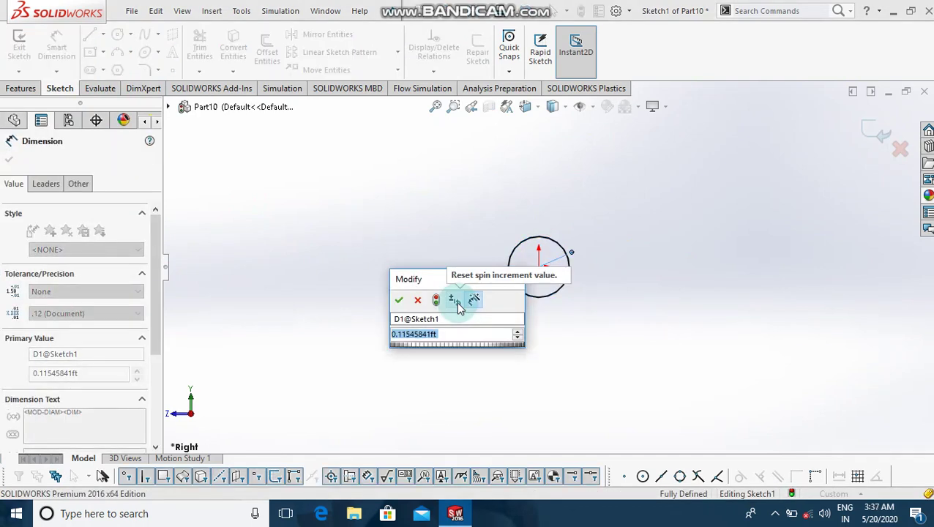
key(BackSpace)
text(0.6)
key(Return)
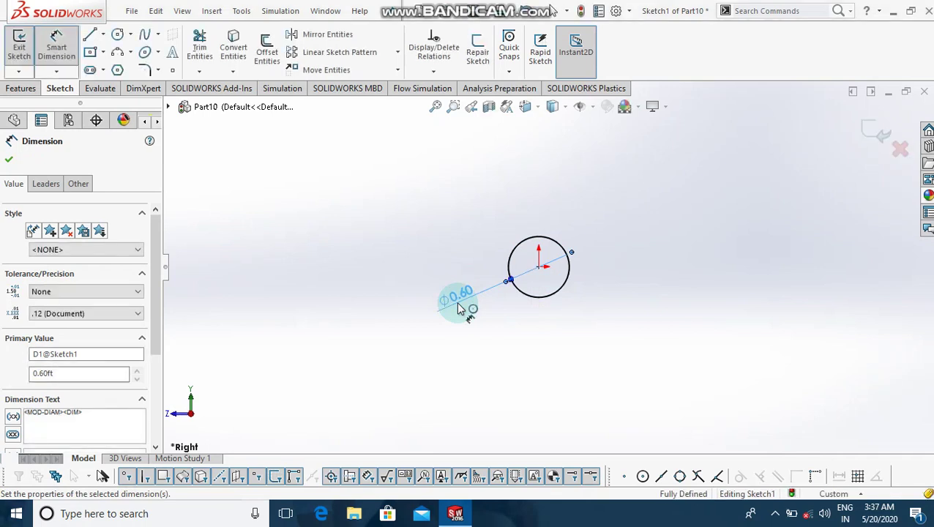
click(22, 88)
Extrude the Ø0.60 circle 1 ft Blind into a solid cylinder, Boss-Extrude1.
click(24, 48)
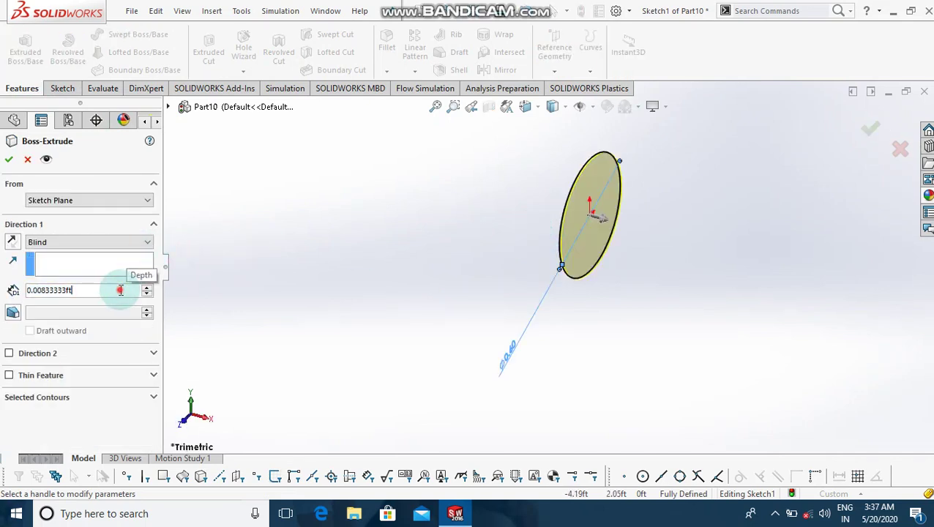
text(1)
key(Return)
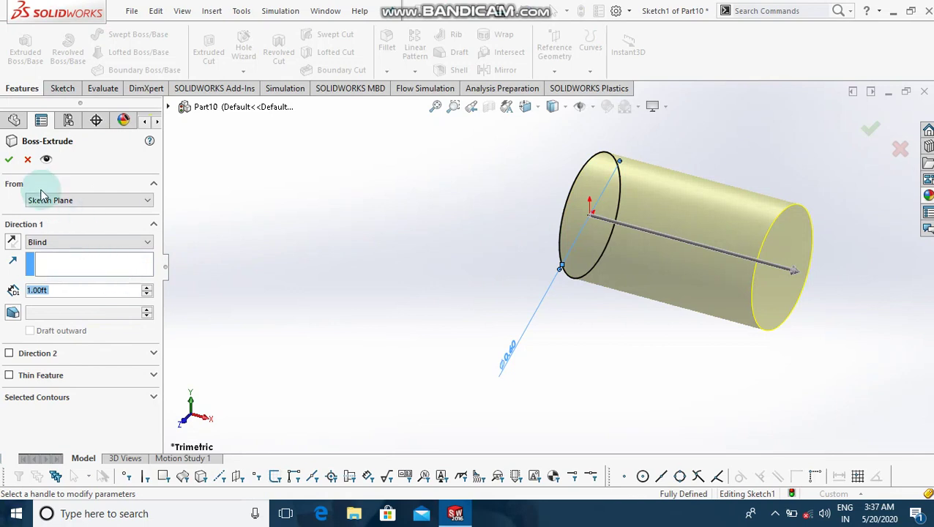
click(7, 157)
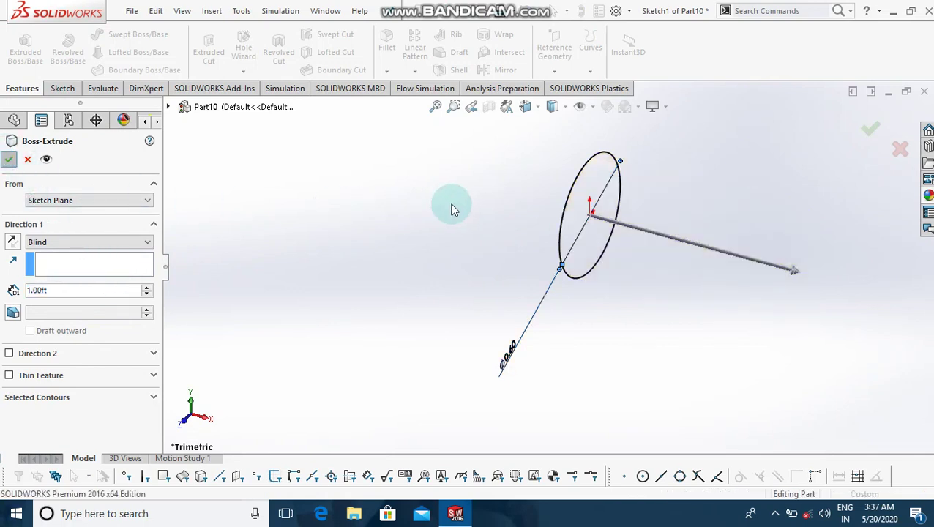
key(Left)
key(Left)
key(Left)
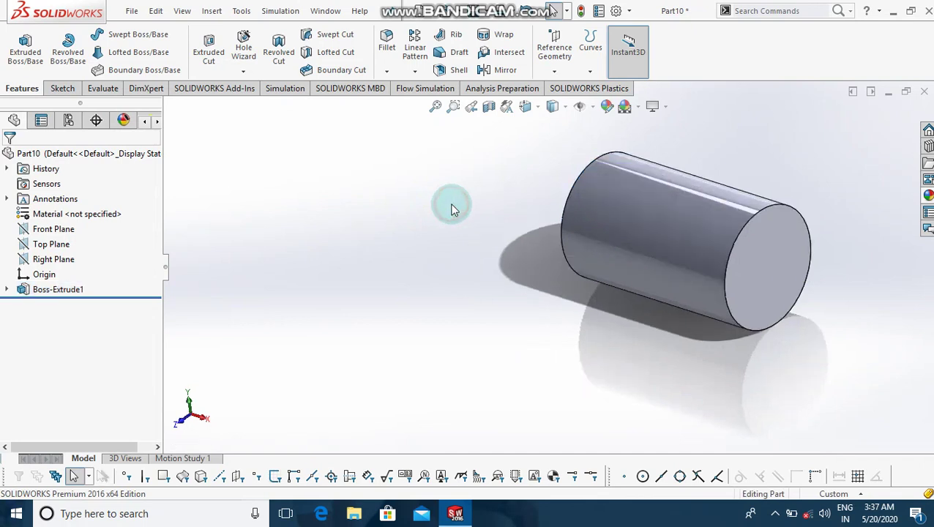
key(Left)
key(Left)
key(Left)
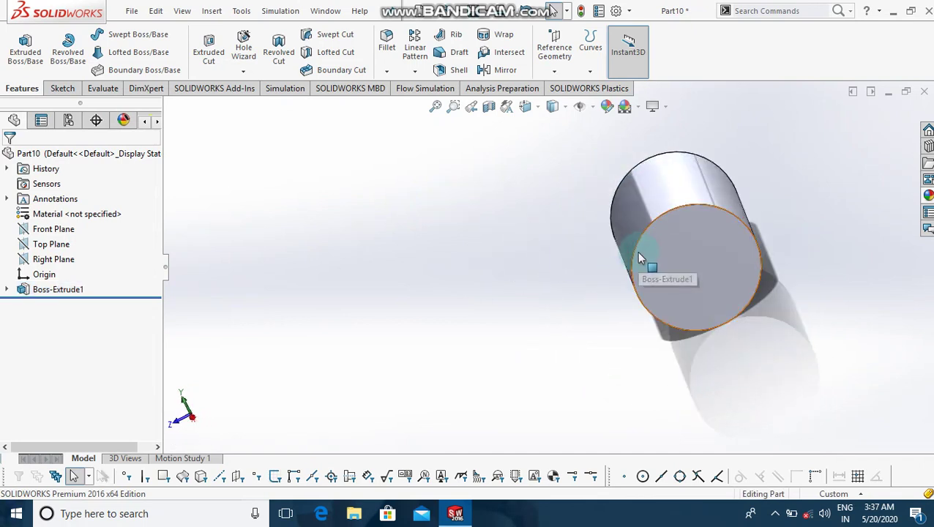
Sketch on the cylinder's end face, convert its circular edge, and view it Normal To.
click(644, 254)
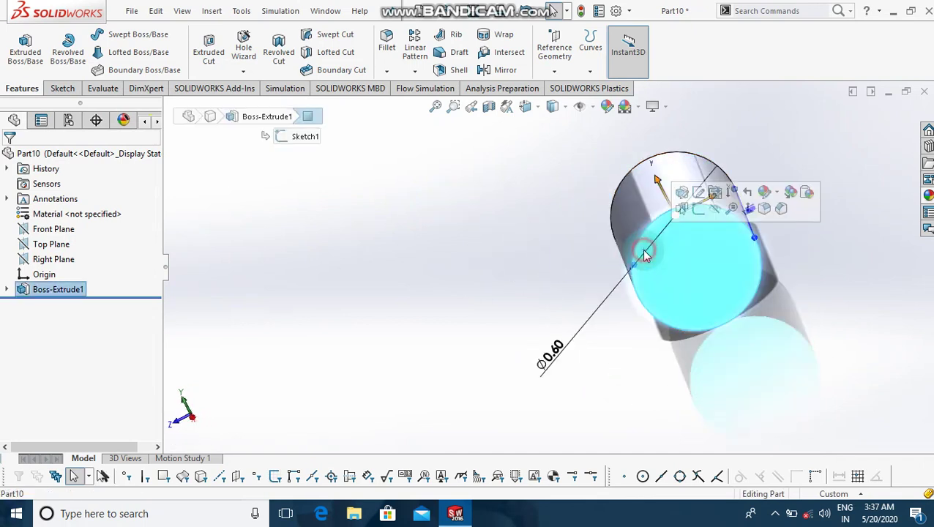
click(698, 209)
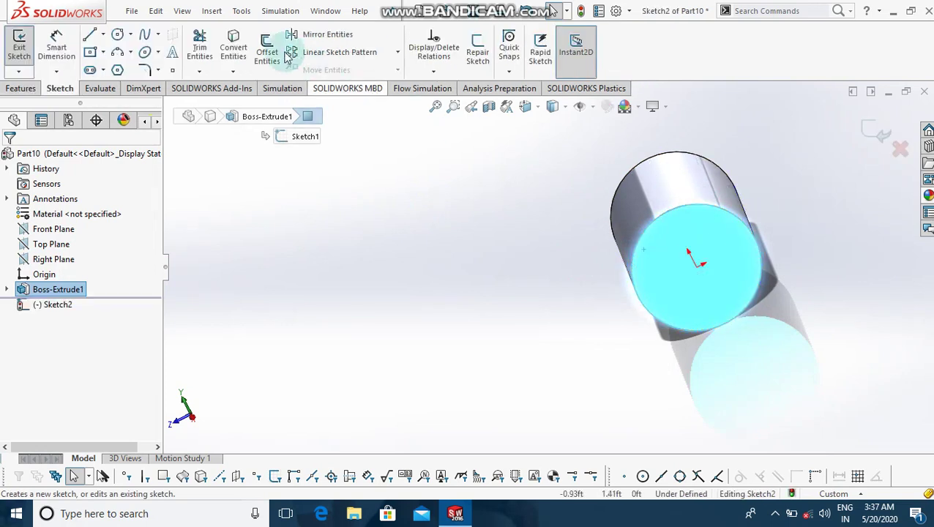
click(233, 46)
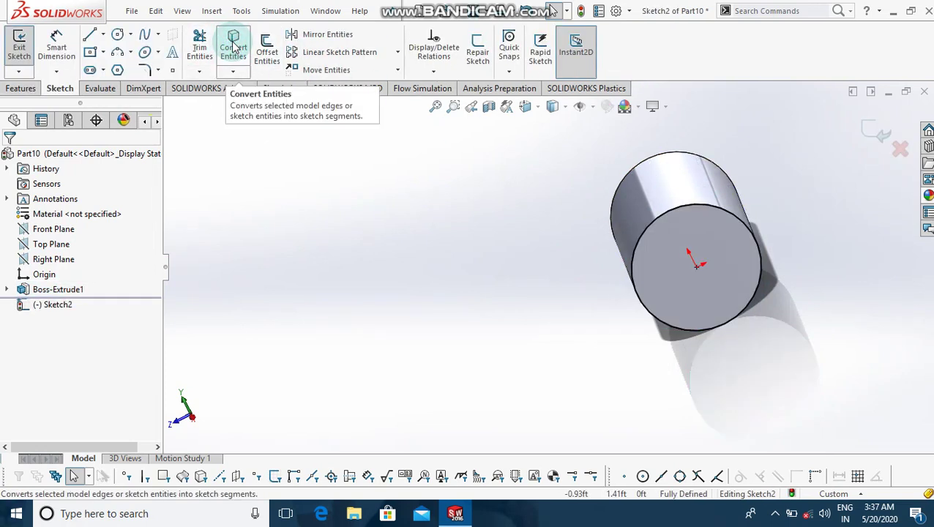
key(ctrl+8)
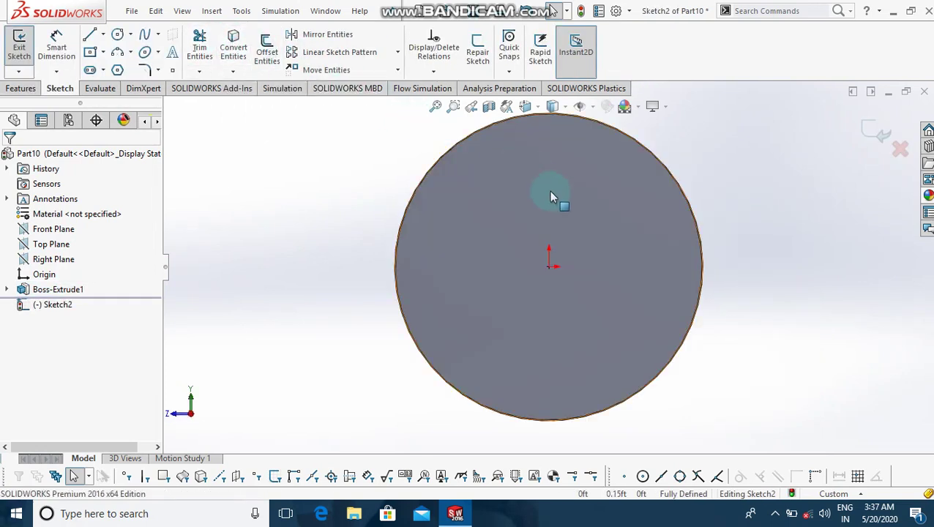
Draw a vertical line upward from the top of the hub circle.
key(z)
key(z)
key(l)
click(548, 205)
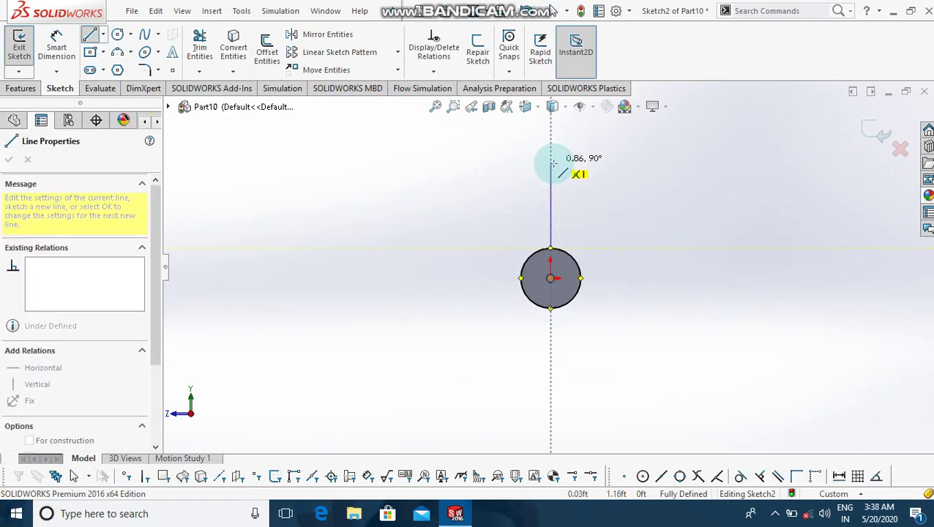
click(550, 178)
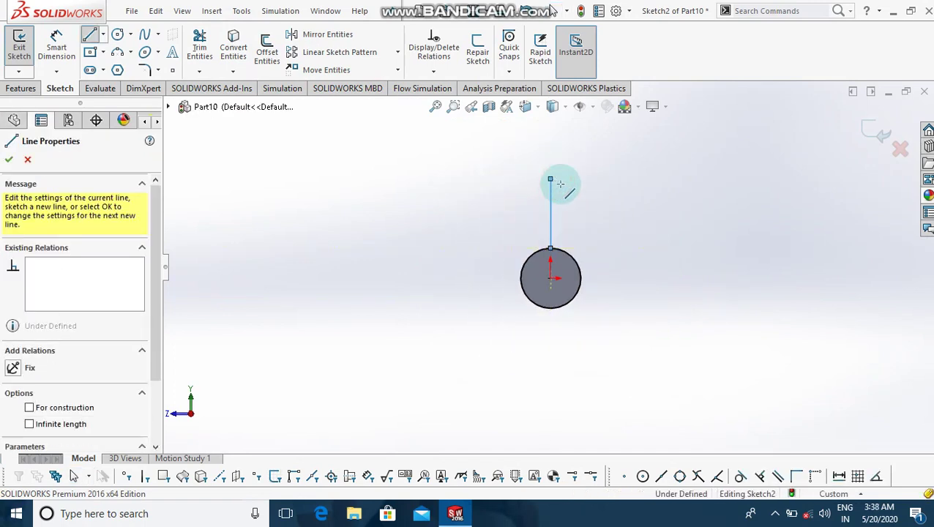
key(Escape)
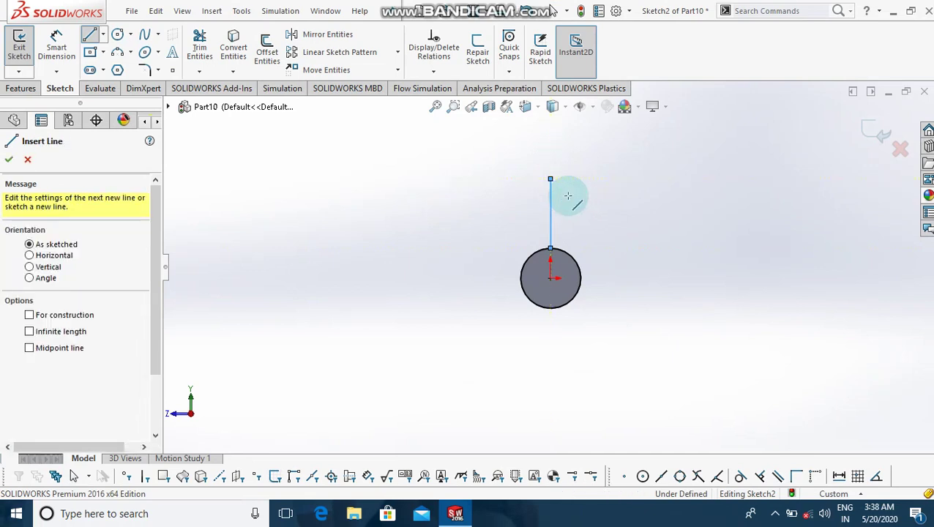
key(Escape)
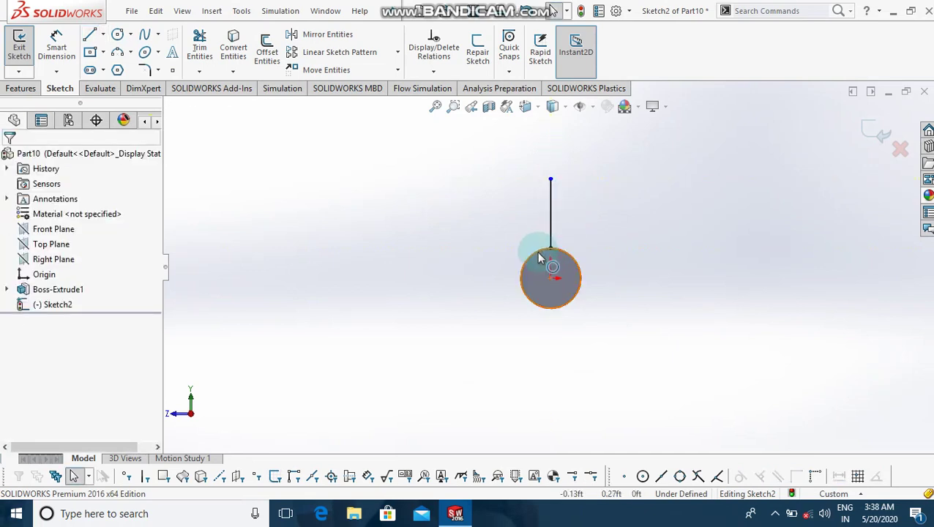
Sketch a slot of two vertical lines joined by a semicircular arc, trimming the inner line.
key(l)
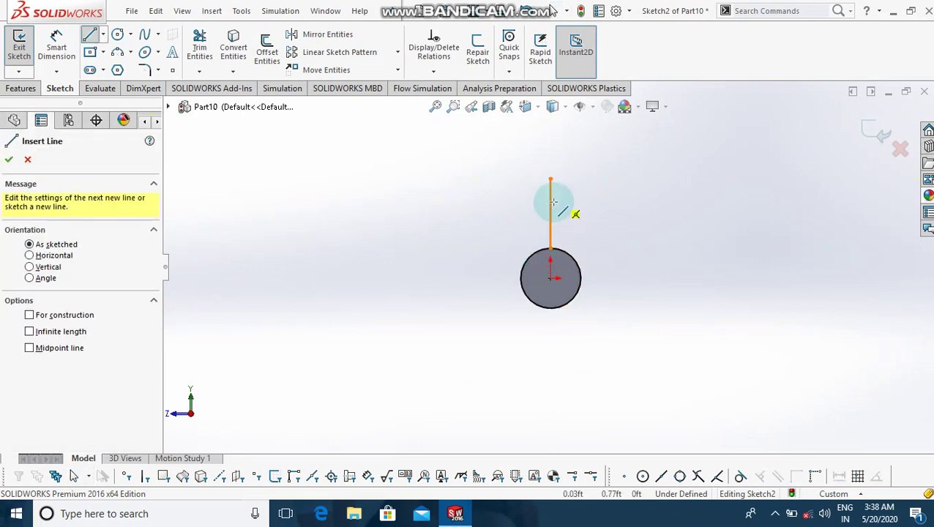
click(535, 254)
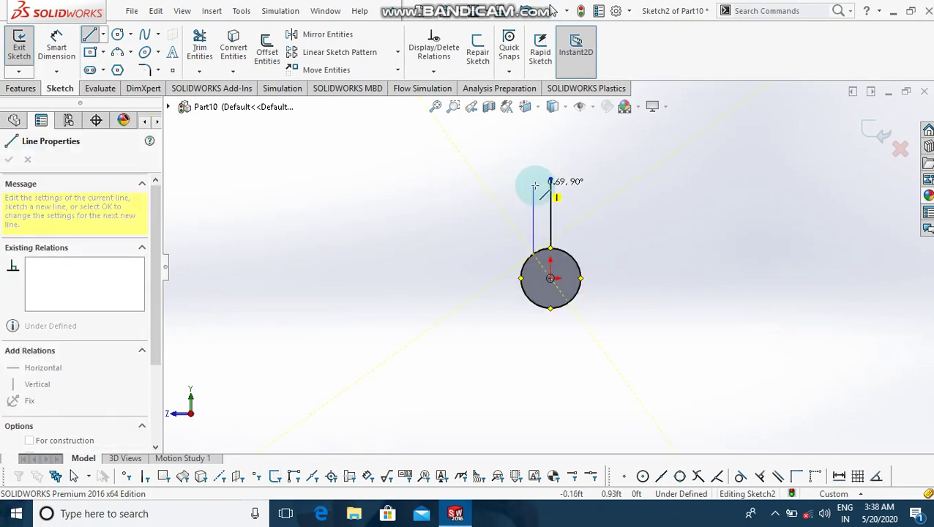
click(534, 181)
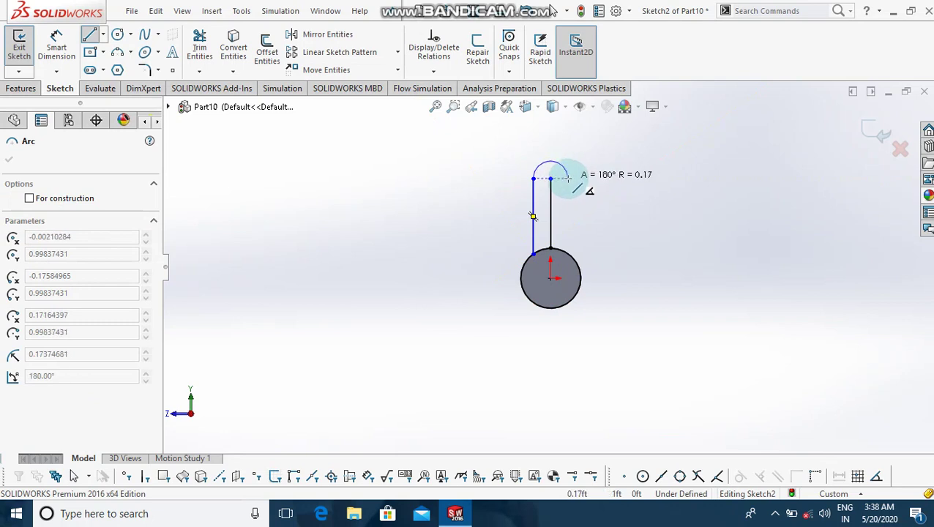
click(567, 178)
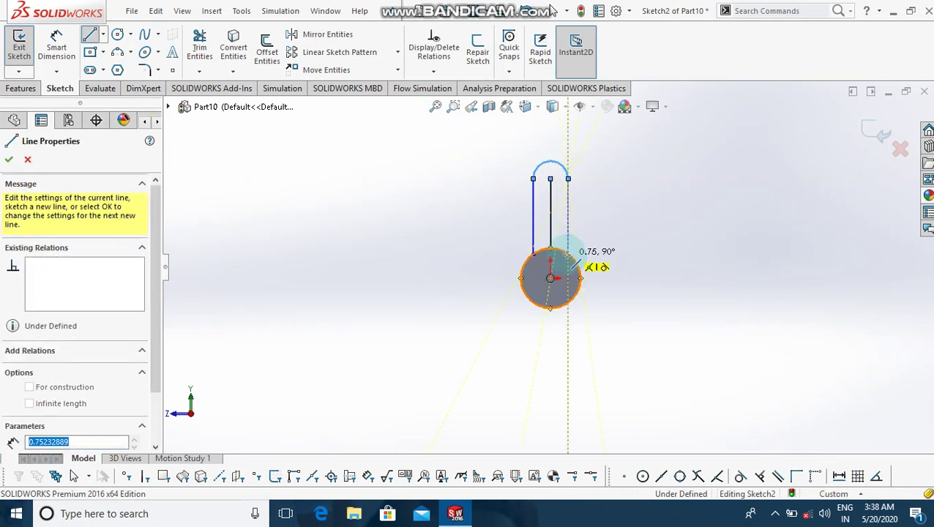
click(568, 253)
click(199, 44)
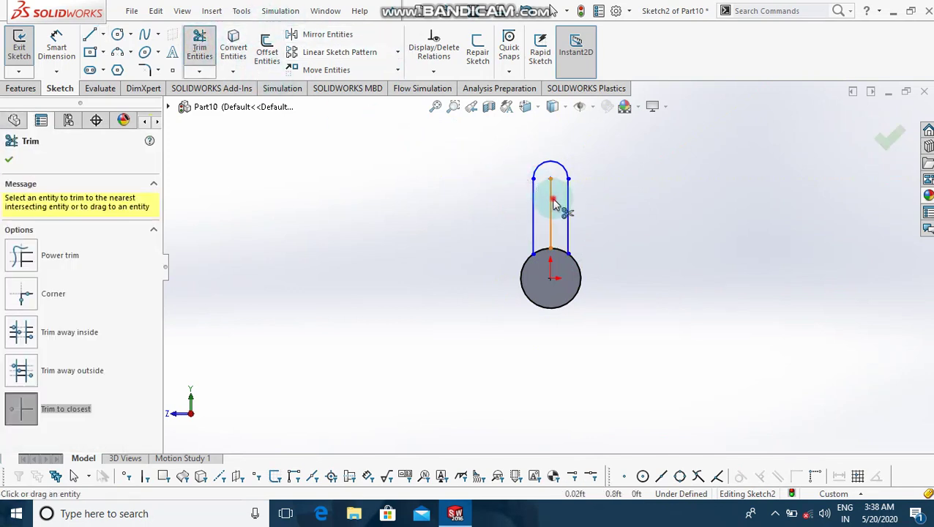
click(553, 203)
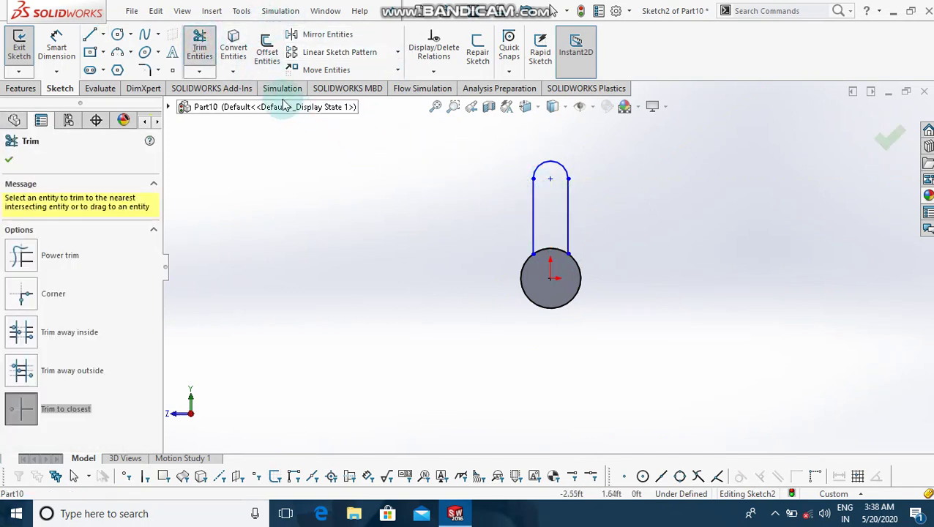
click(397, 52)
Circular-pattern the slot lines and arc as 3 instances over 360° around the hub.
click(322, 82)
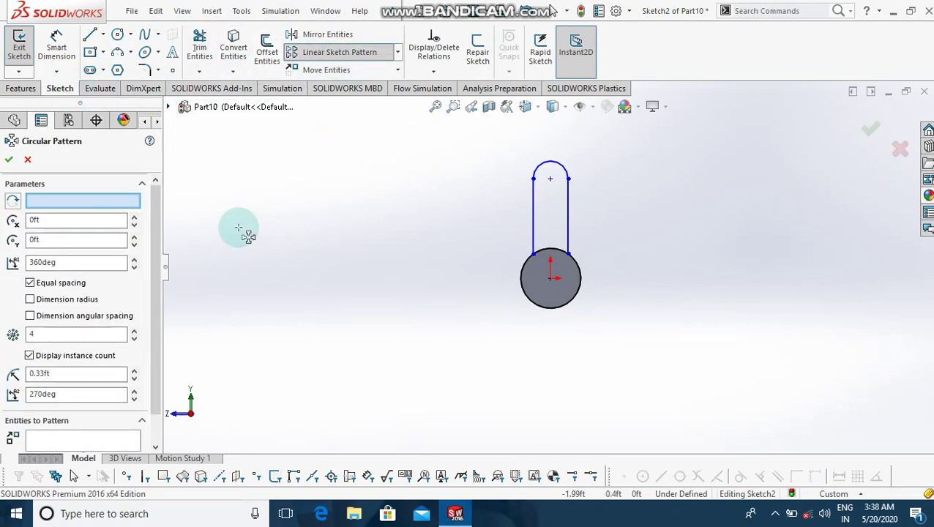
click(565, 199)
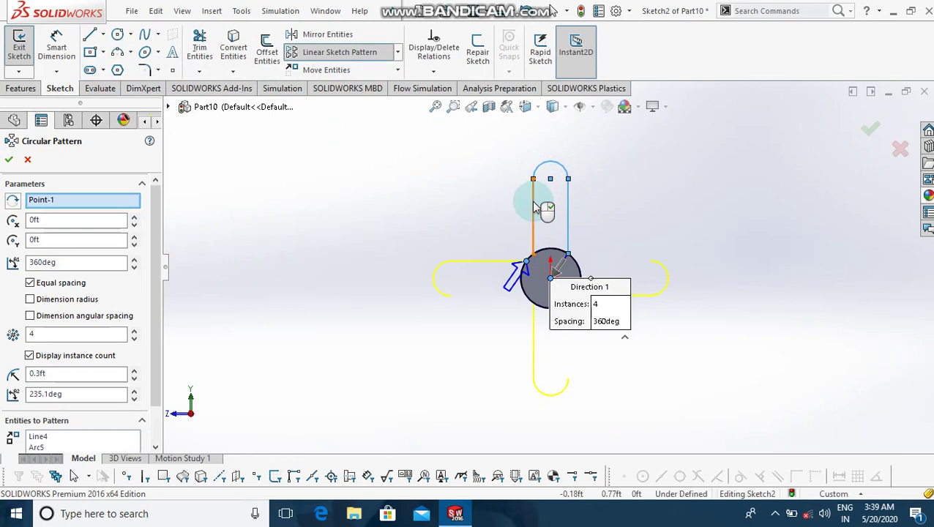
click(534, 200)
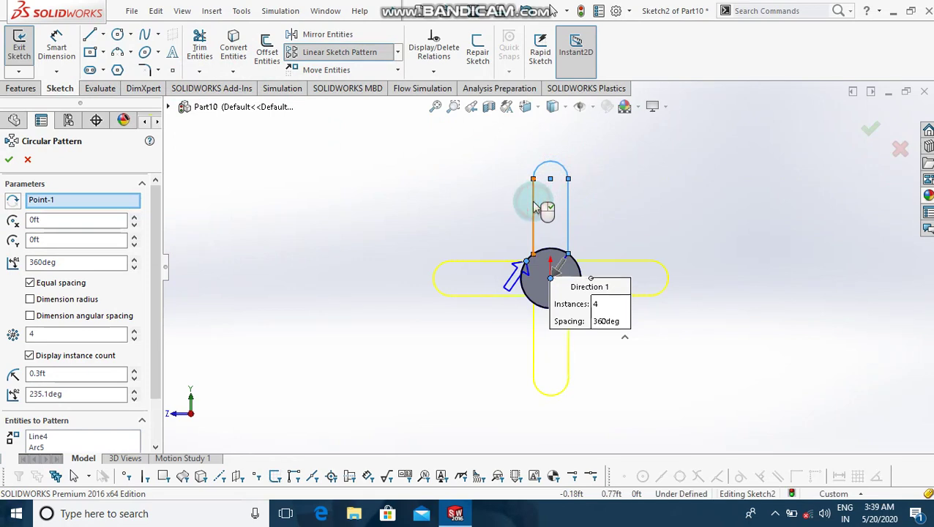
double_click(65, 335)
text(3)
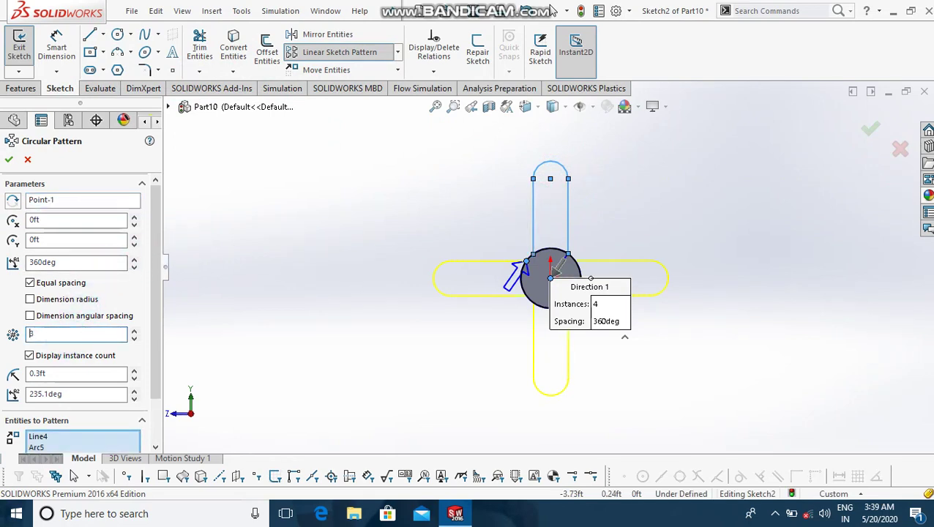
click(8, 159)
click(22, 88)
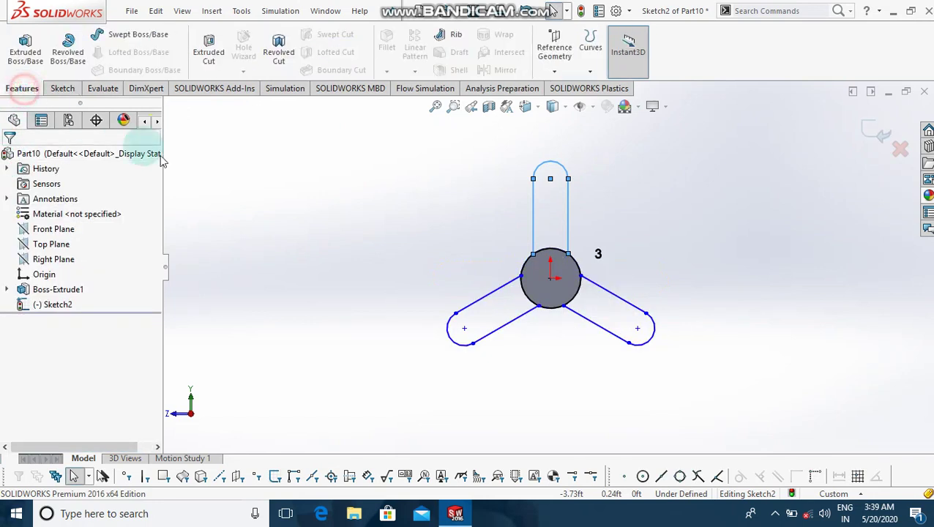
Extrude the three slot regions 0.01 ft in the reversed direction, creating Boss-Extrude2.
click(38, 56)
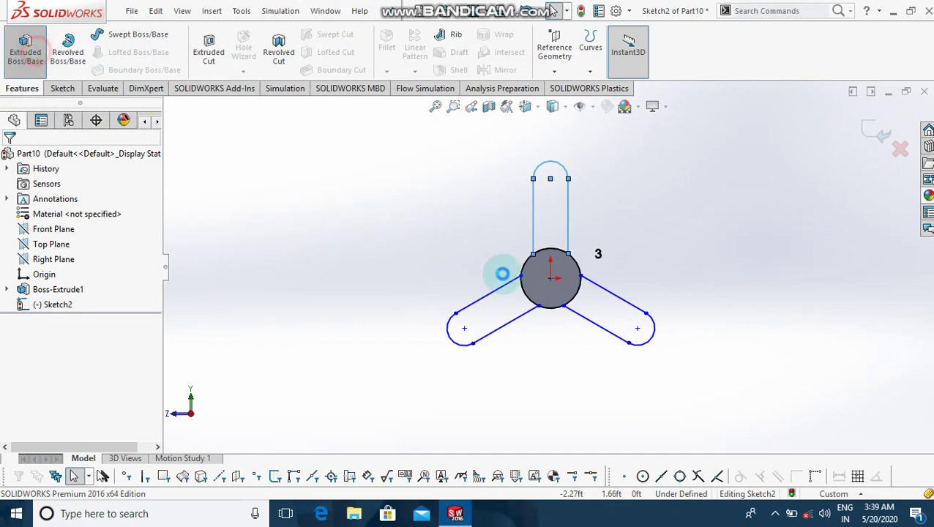
click(551, 230)
click(603, 308)
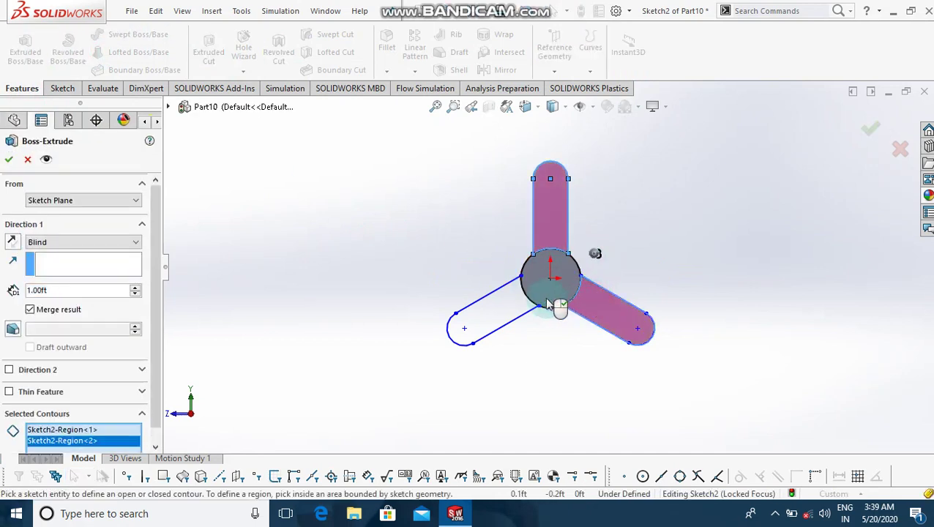
click(510, 312)
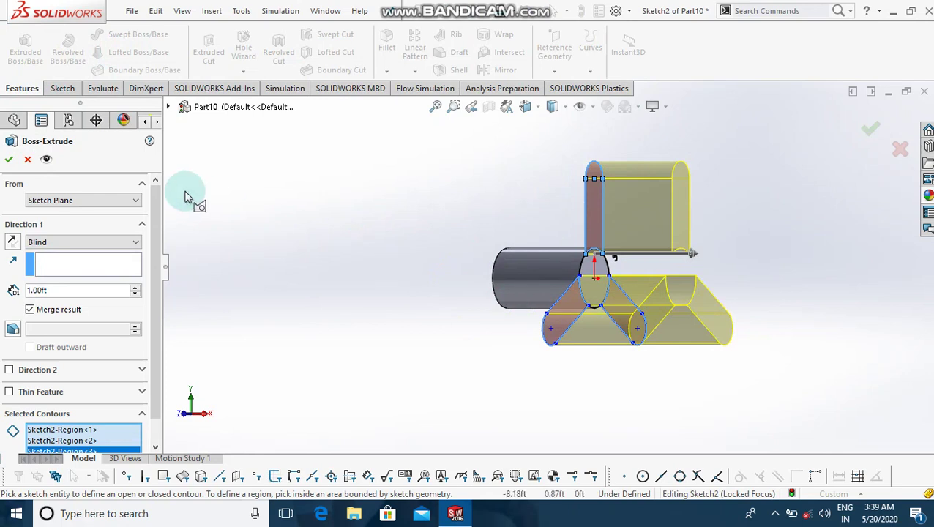
click(11, 244)
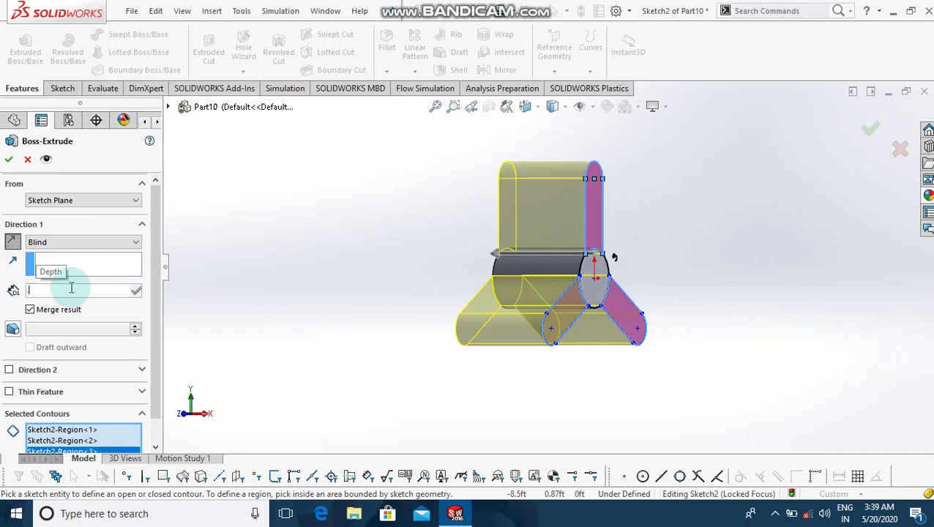
text(0.01)
key(Return)
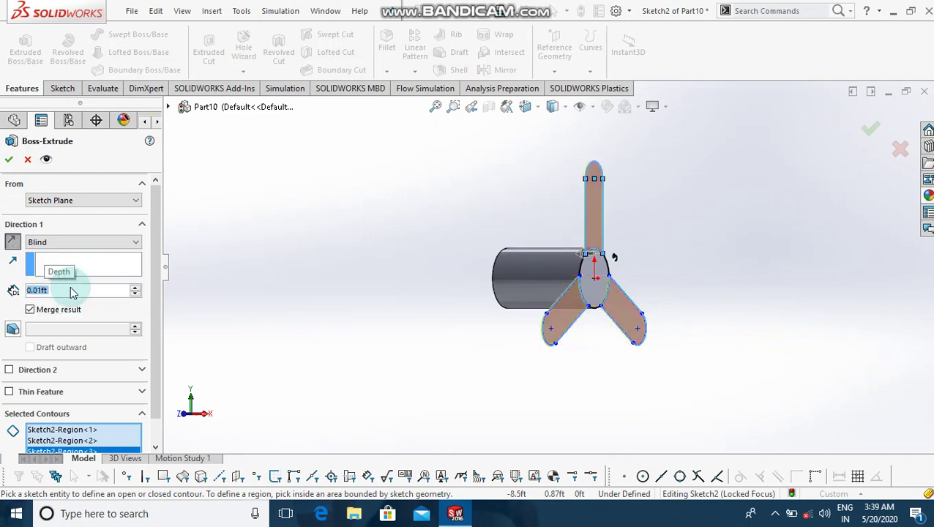
click(6, 161)
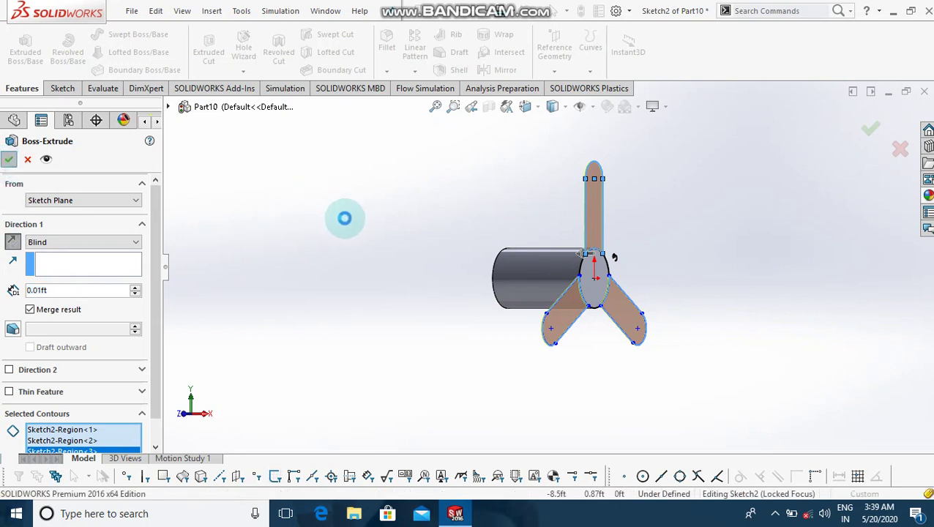
click(347, 221)
Sketch a 0.30 radius circle centred at the origin on the hub's end face.
key(Left)
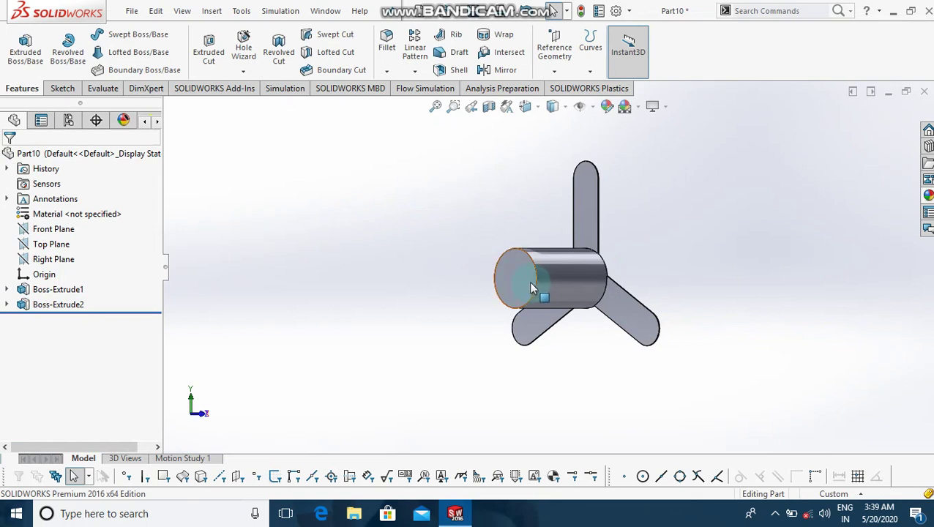
click(528, 283)
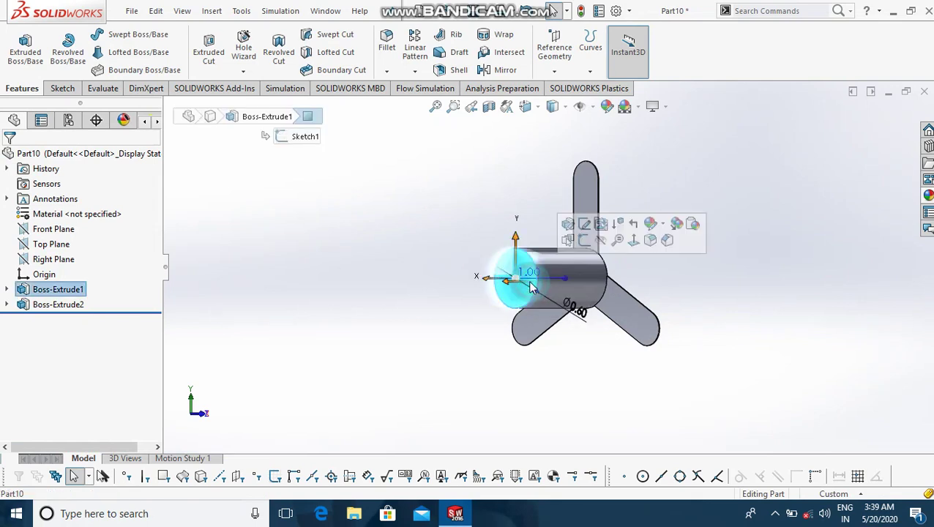
click(585, 242)
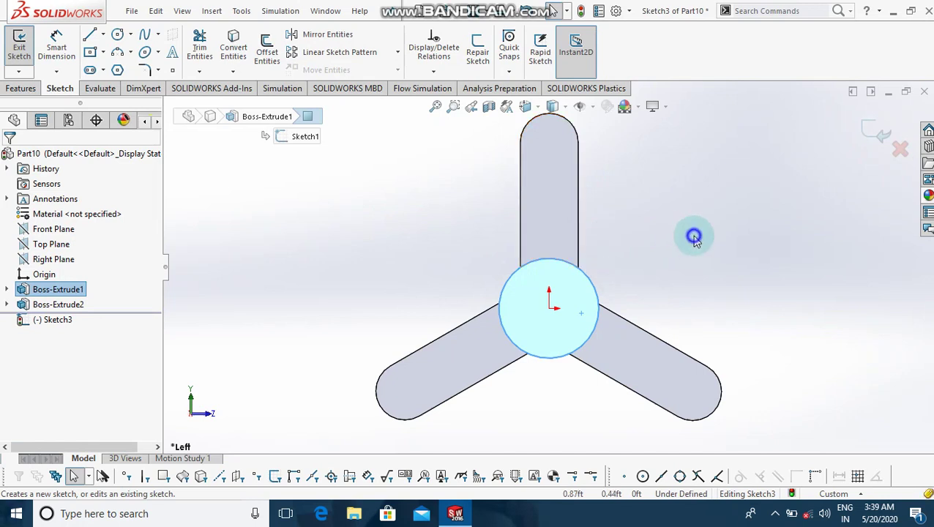
key(r)
key(c)
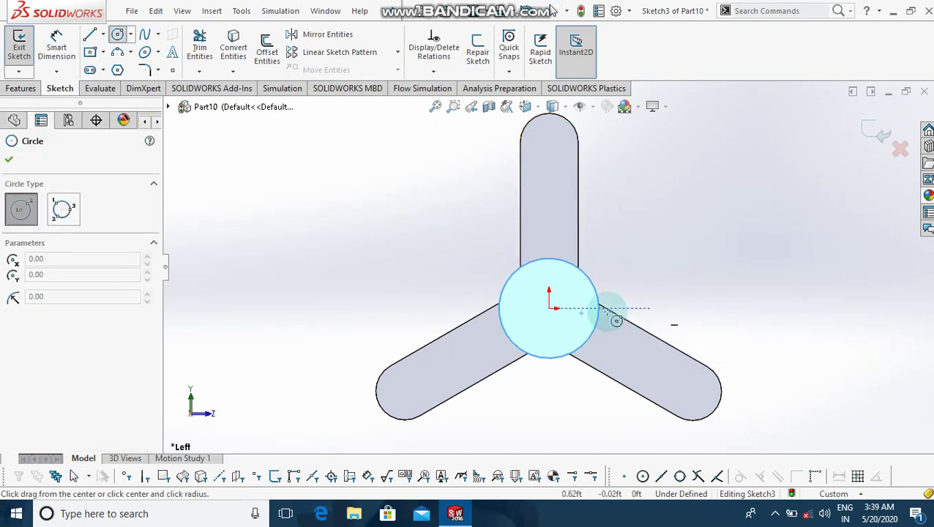
click(550, 309)
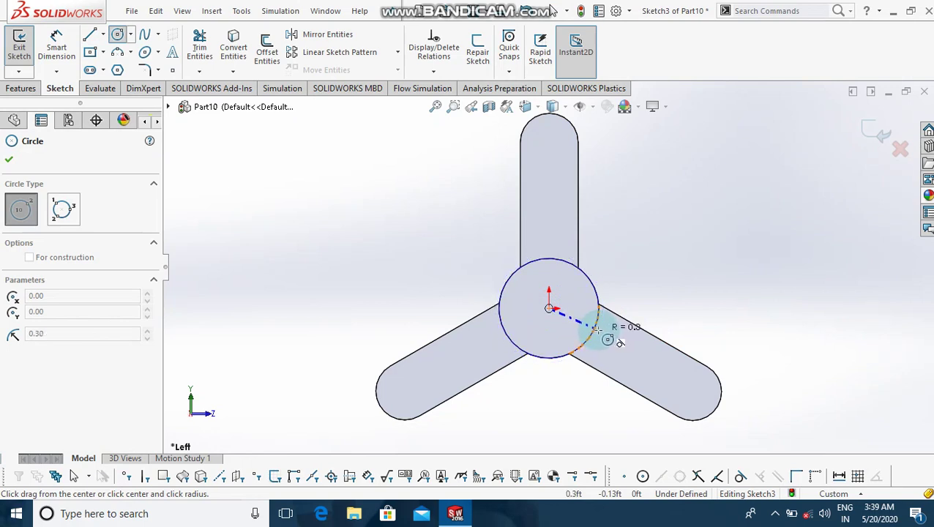
click(598, 329)
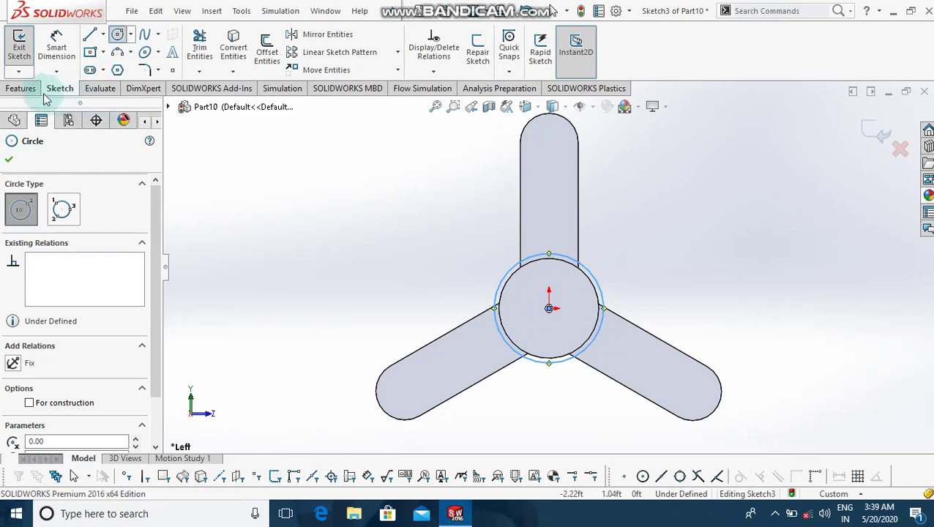
Extrude the circle 0.01 ft into a thin rim as Boss-Extrude3.
click(22, 88)
click(23, 50)
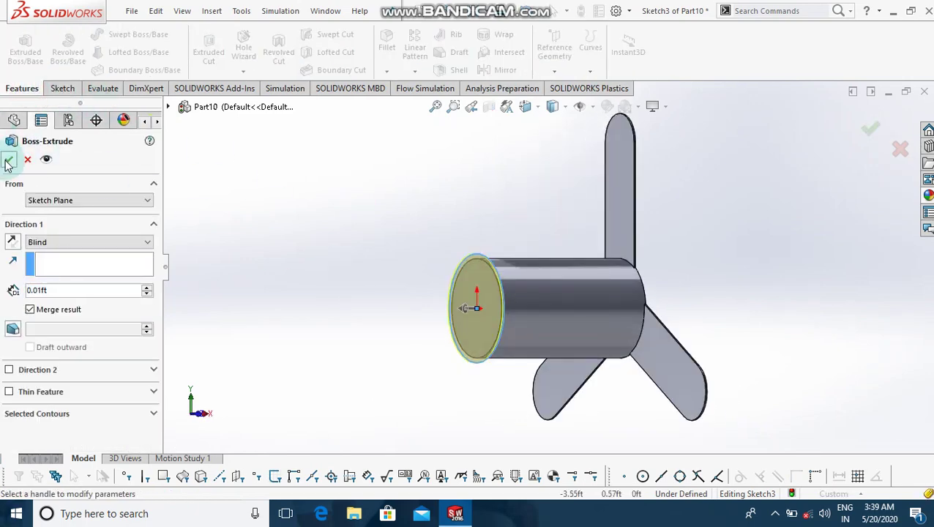
click(7, 159)
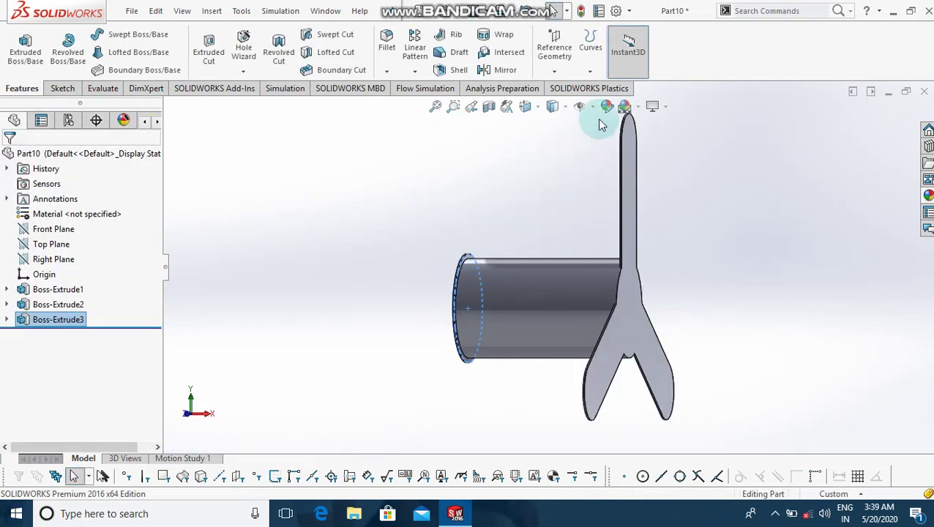
Colour the whole tail rotor part black and save it as f2.
click(606, 106)
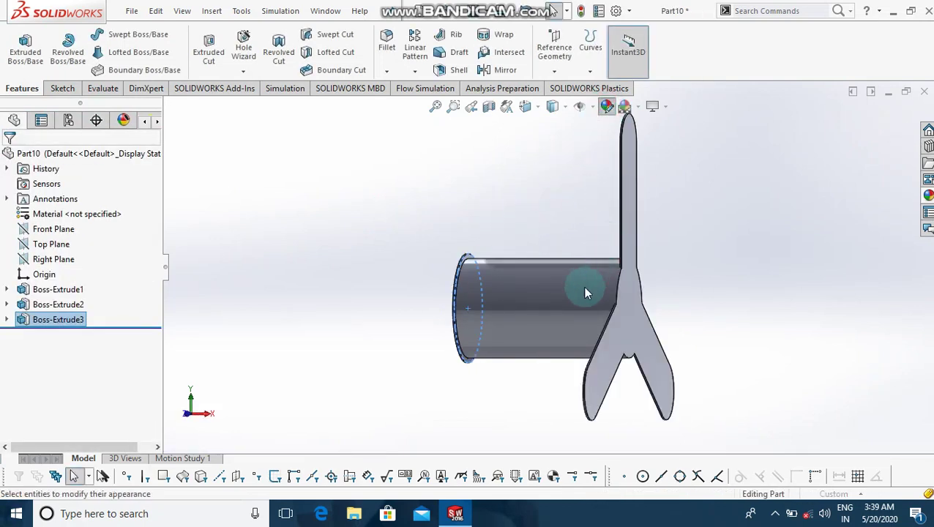
scroll(135, 363, down, 1)
scroll(135, 364, down, 3)
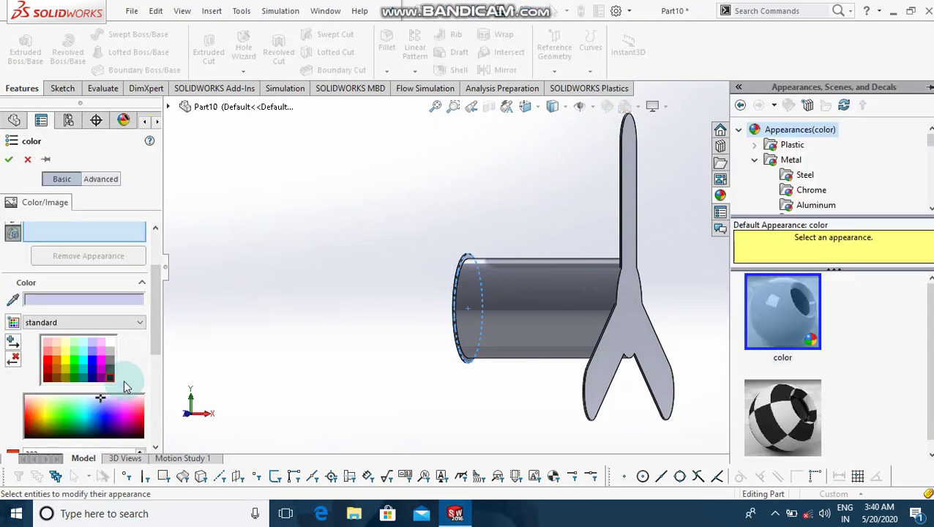
click(110, 379)
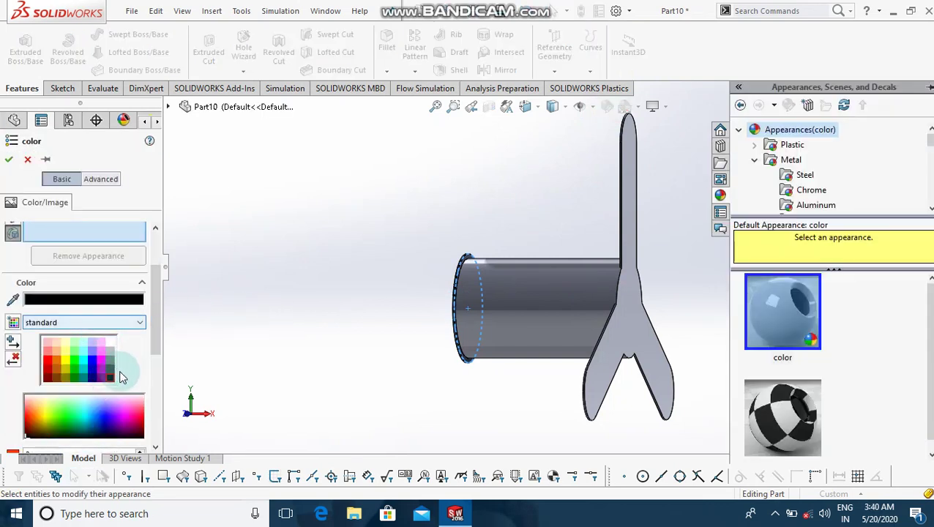
click(516, 335)
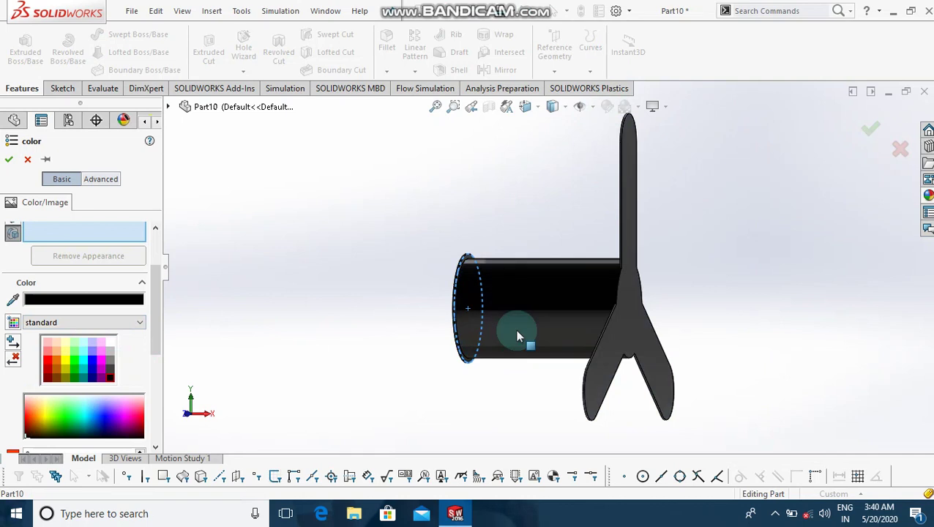
click(9, 161)
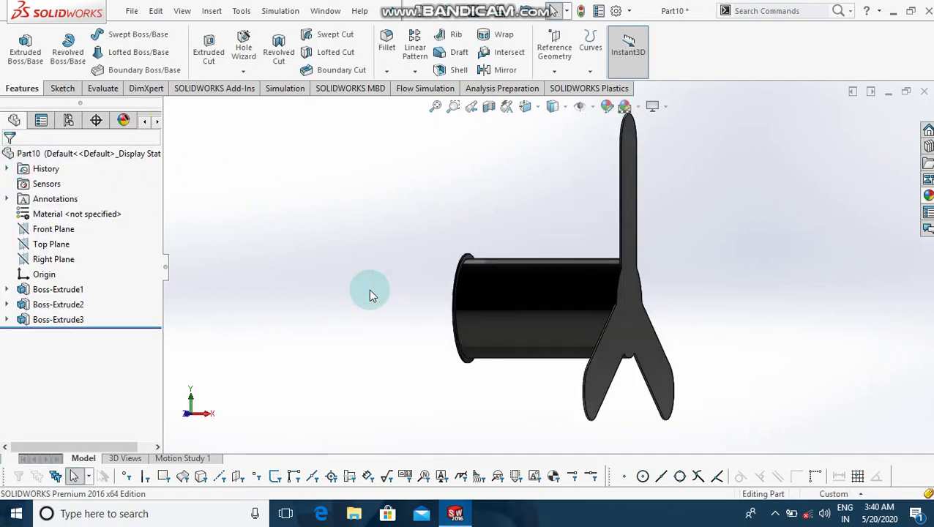
key(ctrl+s)
text(f2)
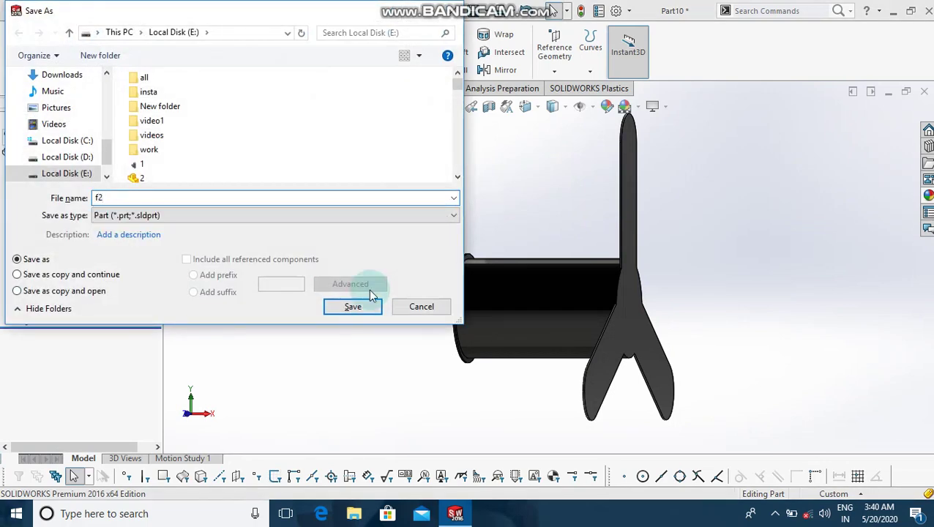
key(Return)
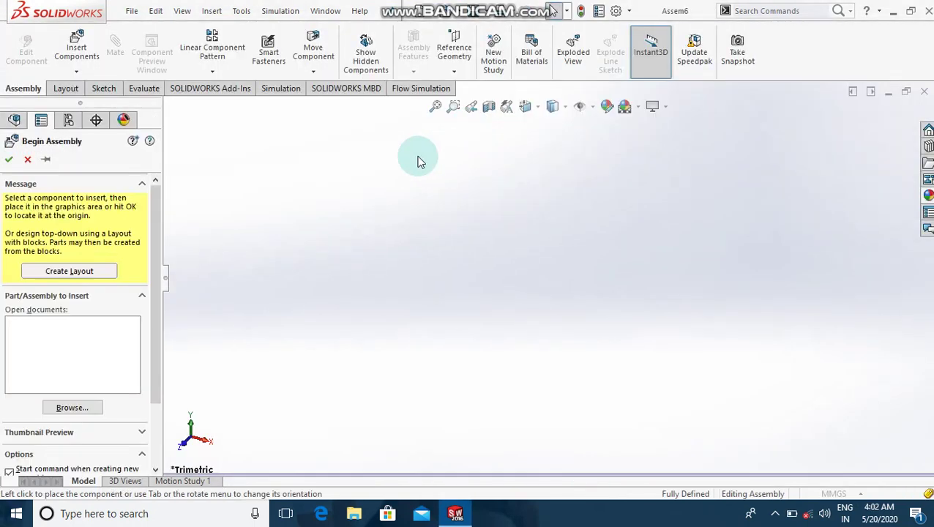
Insert heli.SLDPRT into the new assembly as the fixed body heli<1>.
click(71, 409)
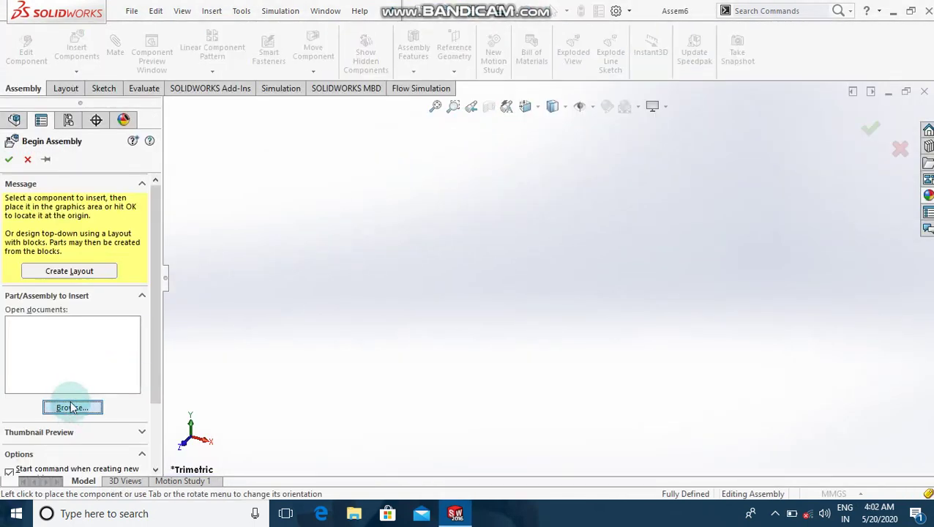
text(heli)
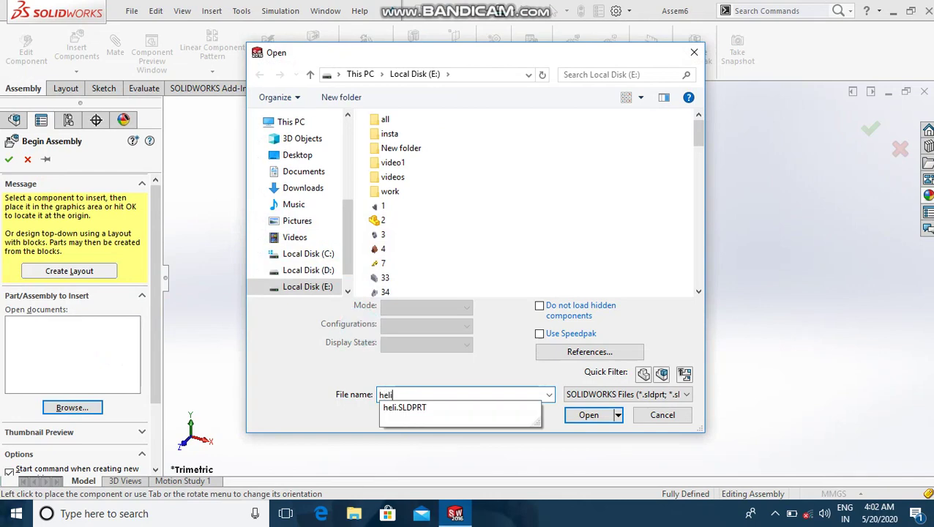
key(Return)
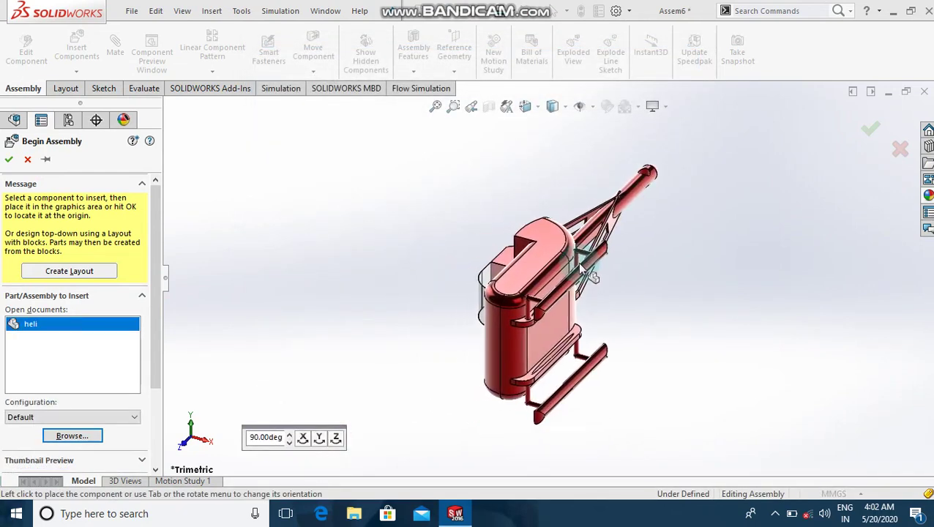
click(578, 265)
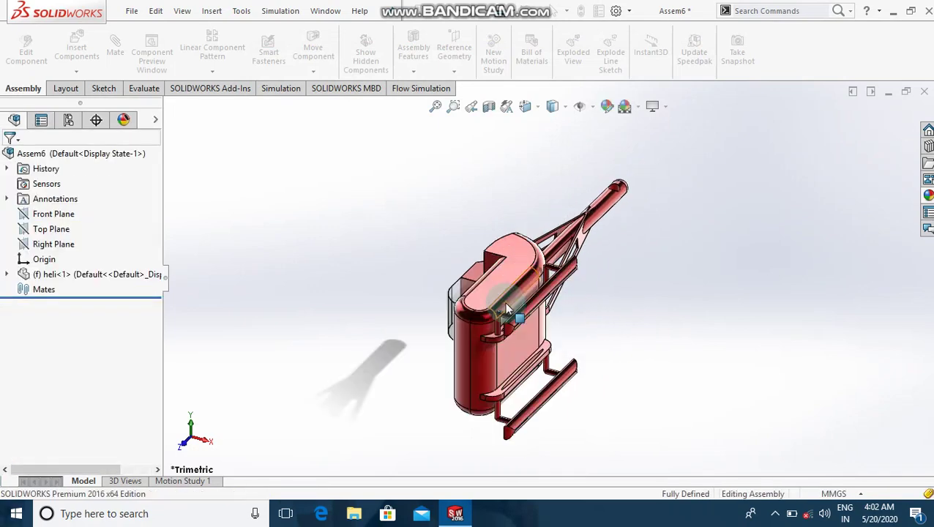
Orbit and view the helicopter body's flat face Normal To, then begin inserting another component.
middle_drag(504, 302, 504, 303)
key(Left)
key(Left)
key(Left)
key(Left)
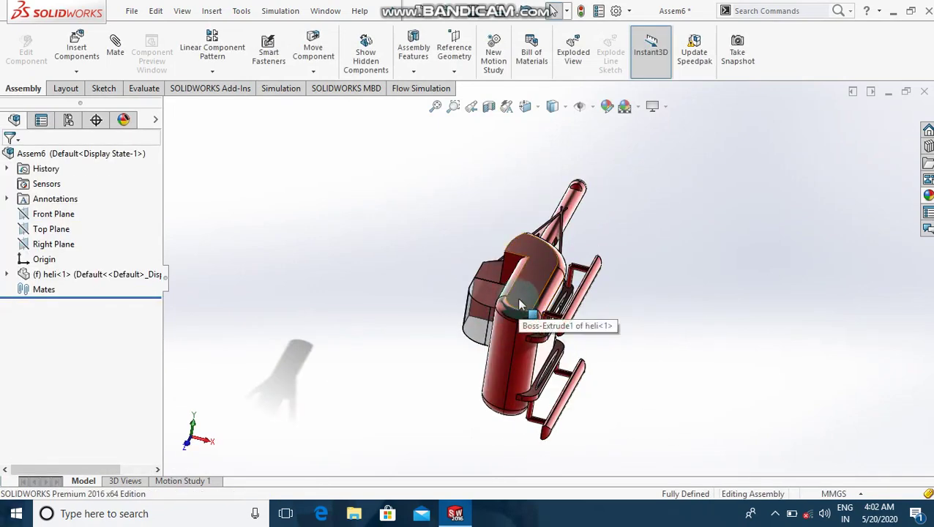
click(525, 287)
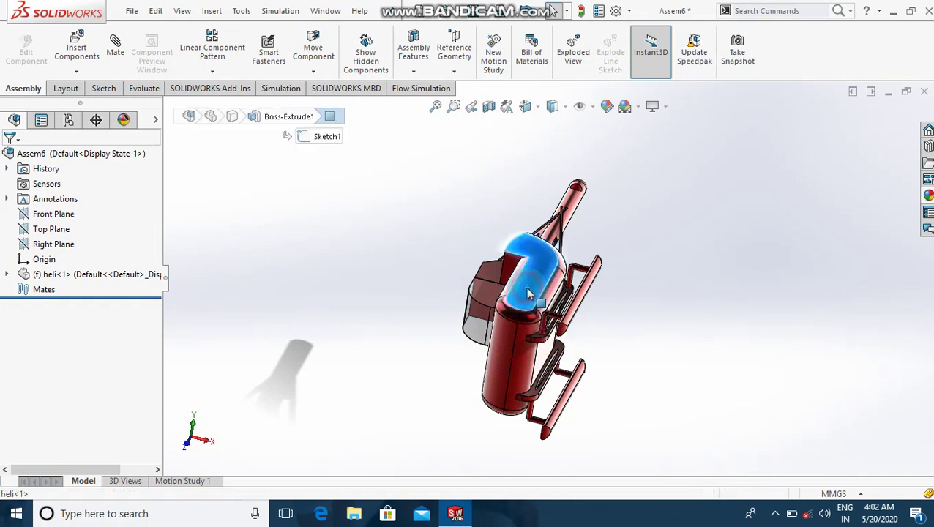
key(ctrl+8)
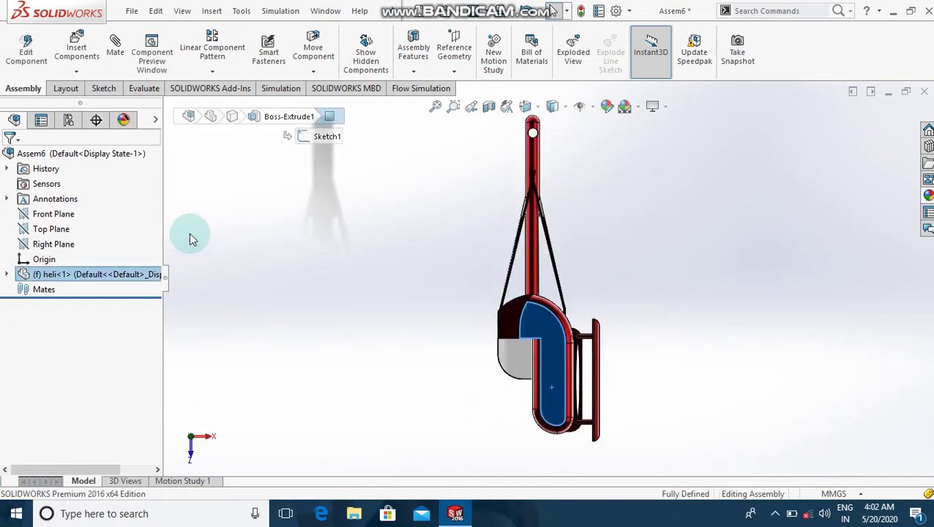
click(68, 56)
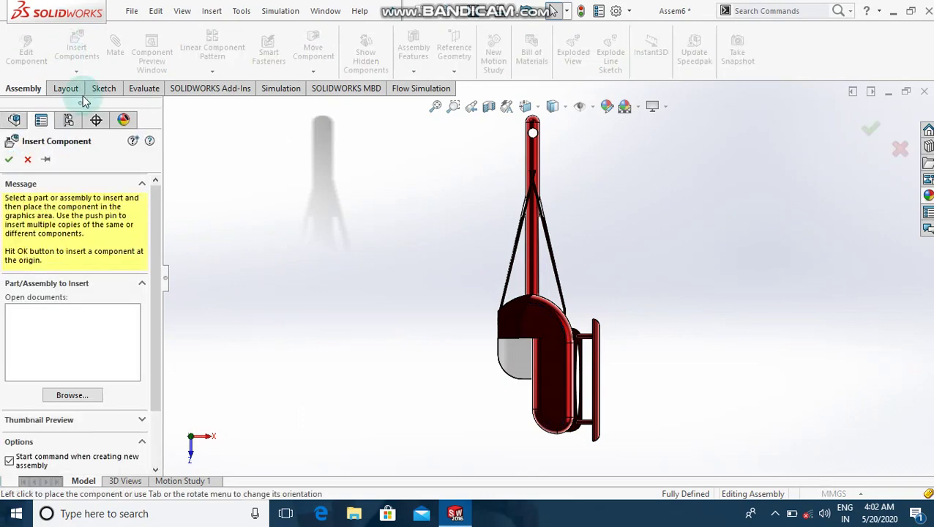
Insert f2.SLDPRT and place it beside the top of the helicopter's tail.
click(71, 395)
text(f2)
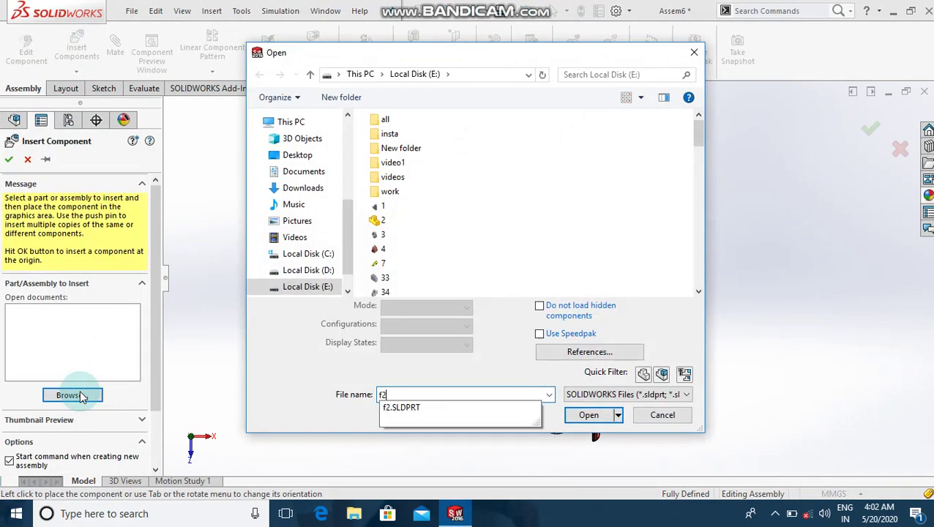
key(Return)
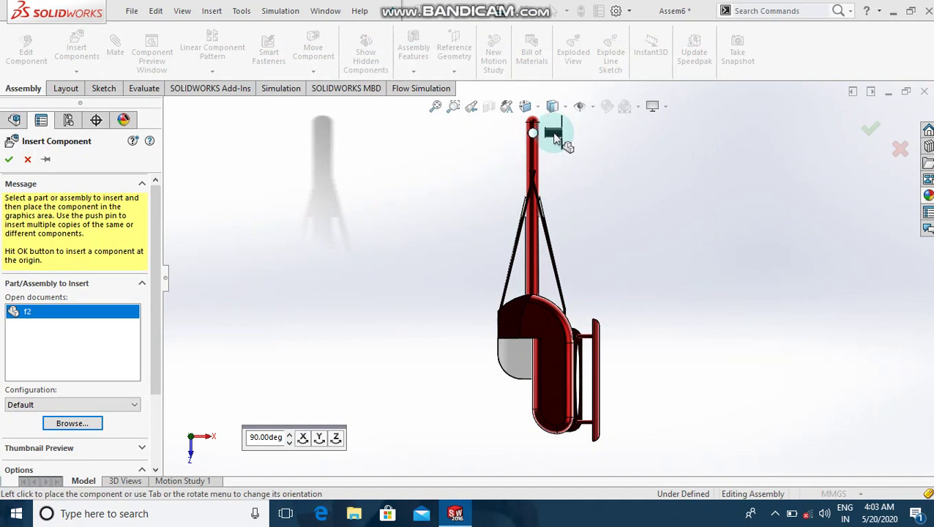
click(554, 139)
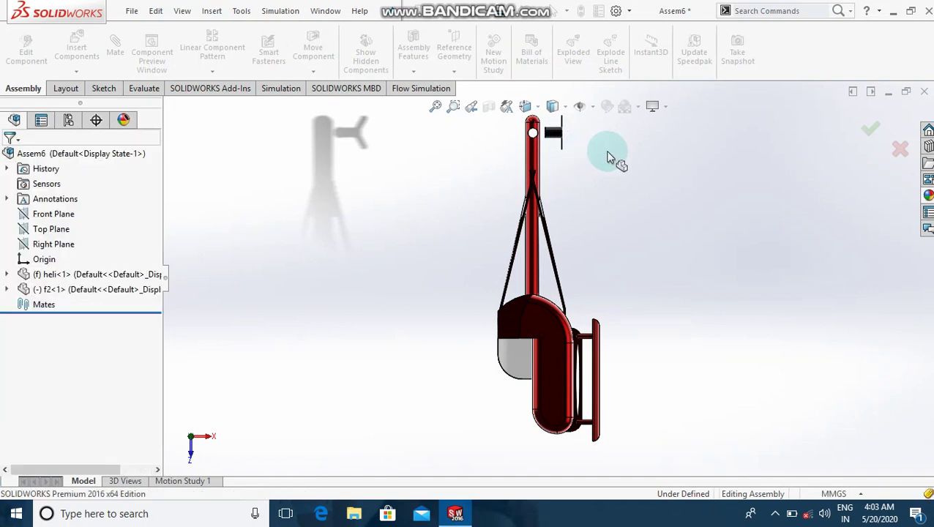
Rotate the f2 tail rotor with Rotate Component so its blades face sideways.
click(313, 69)
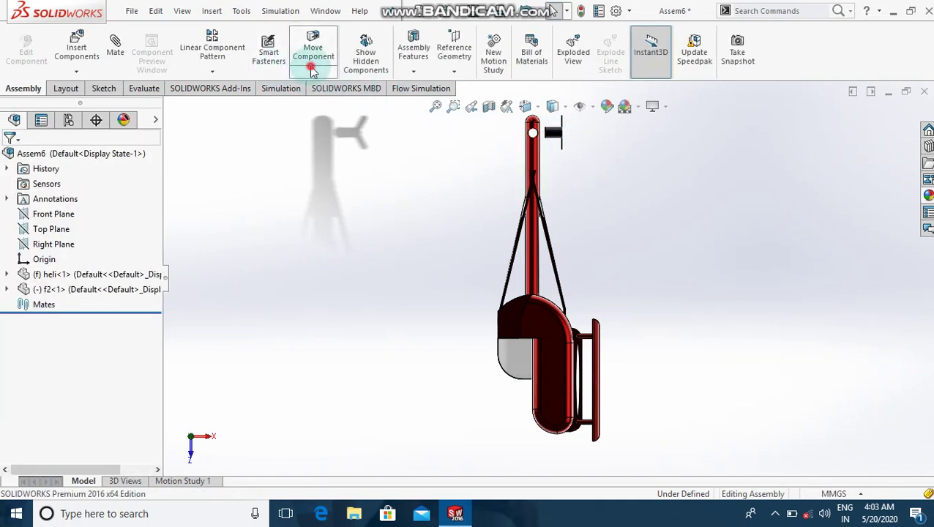
click(325, 102)
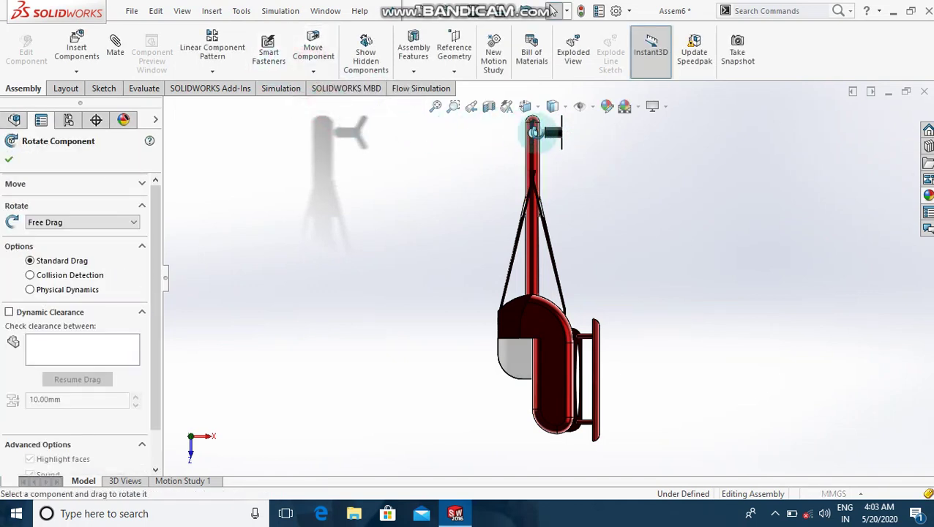
mouse_move(534, 132)
mouse_down()
mouse_move(554, 134)
mouse_move(462, 135)
mouse_up()
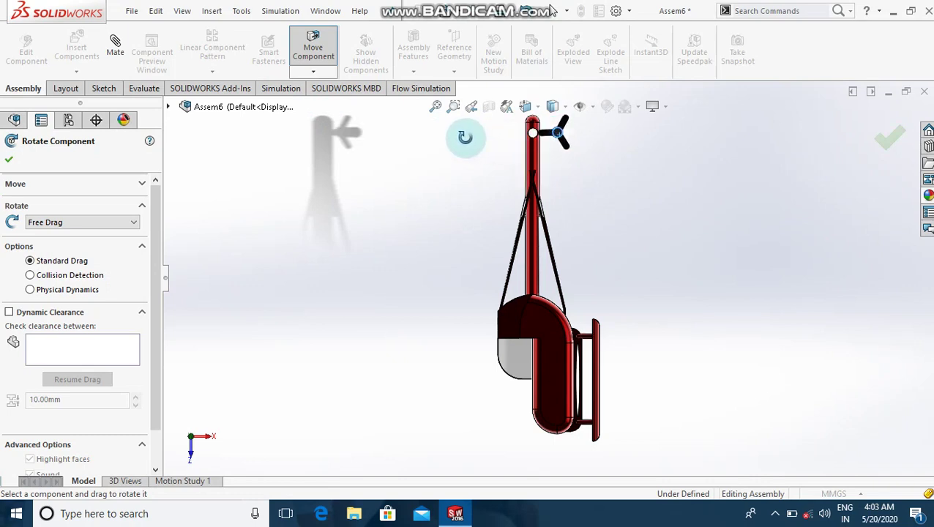
click(10, 162)
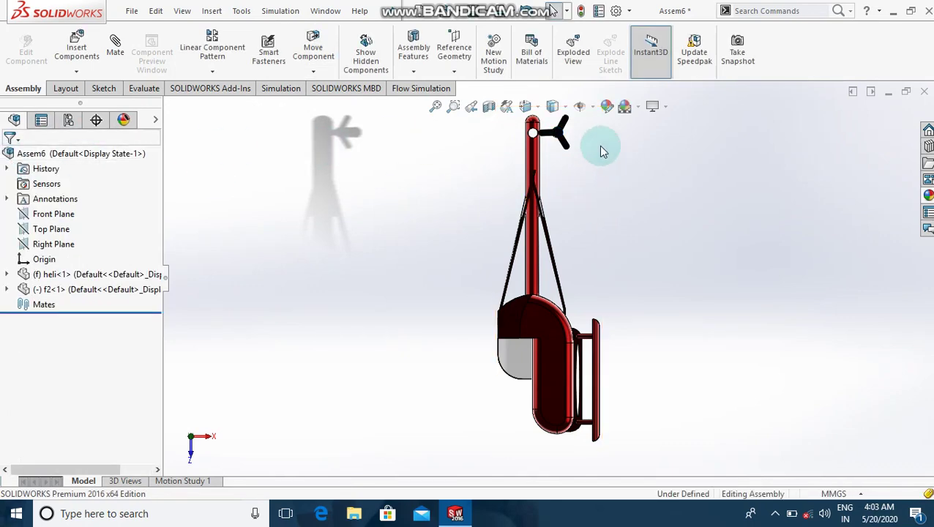
Drag the f2 tail rotor onto the upper end of the tail boom.
scroll(600, 150, down, 2)
scroll(600, 150, down, 2)
scroll(600, 150, down, 1)
scroll(600, 150, down, 1)
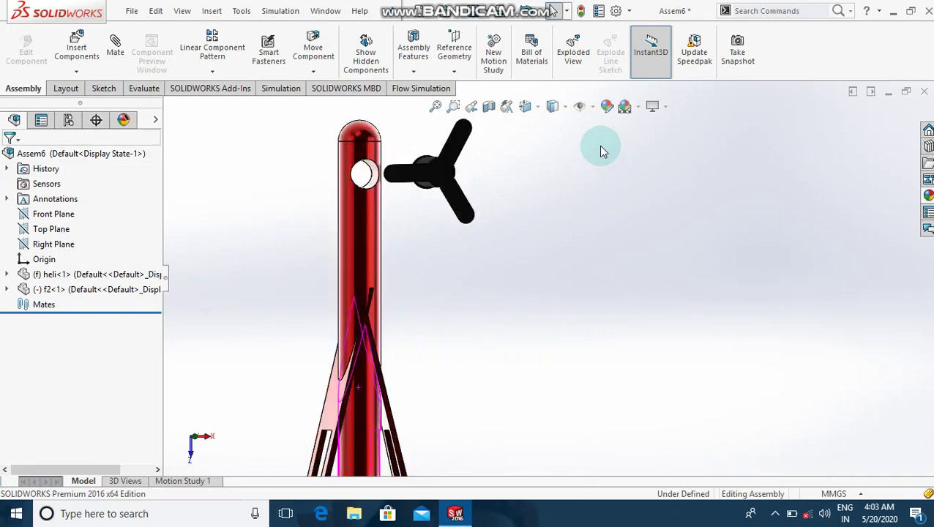
key(ctrl+3)
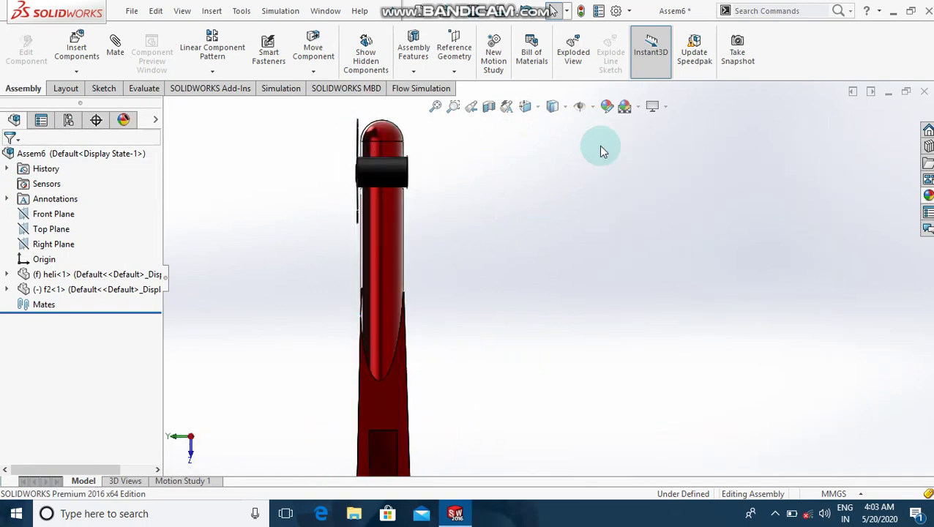
key(ctrl+5)
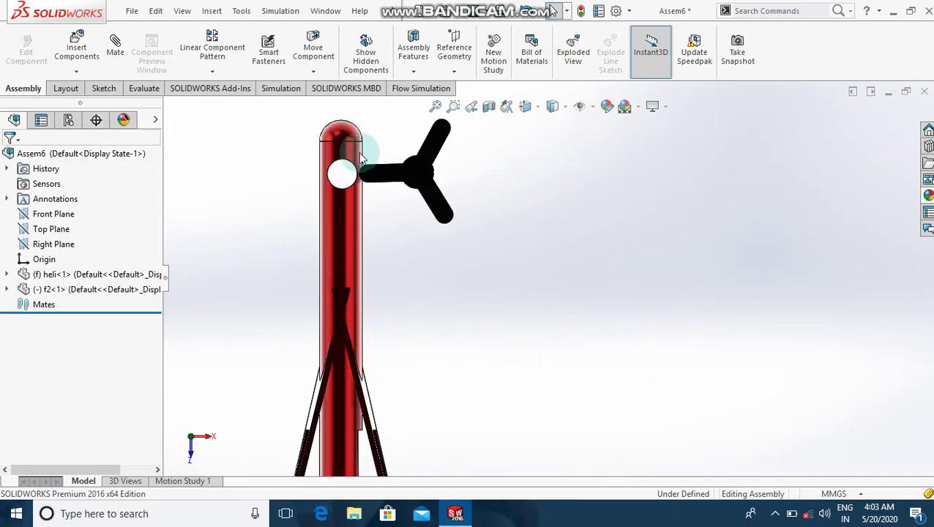
mouse_move(413, 174)
mouse_down()
mouse_move(339, 185)
mouse_move(338, 174)
mouse_up()
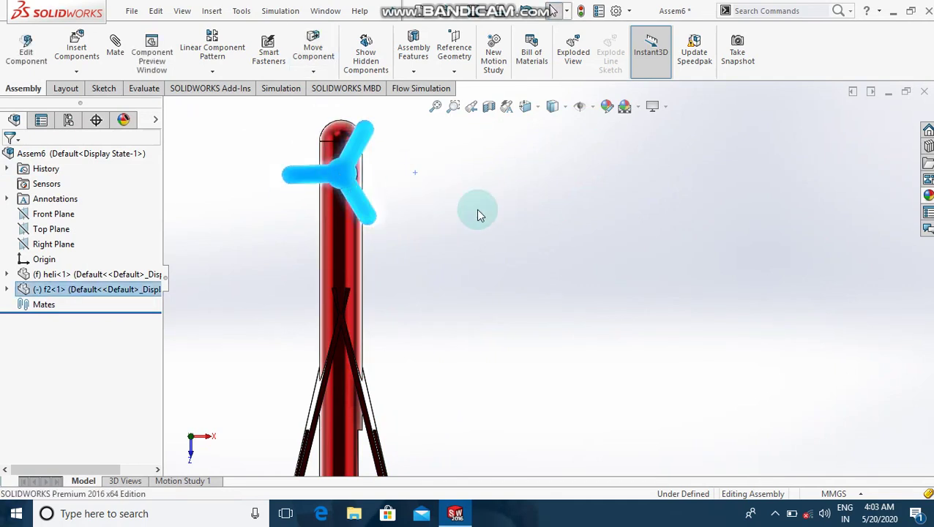
key(shift+Left)
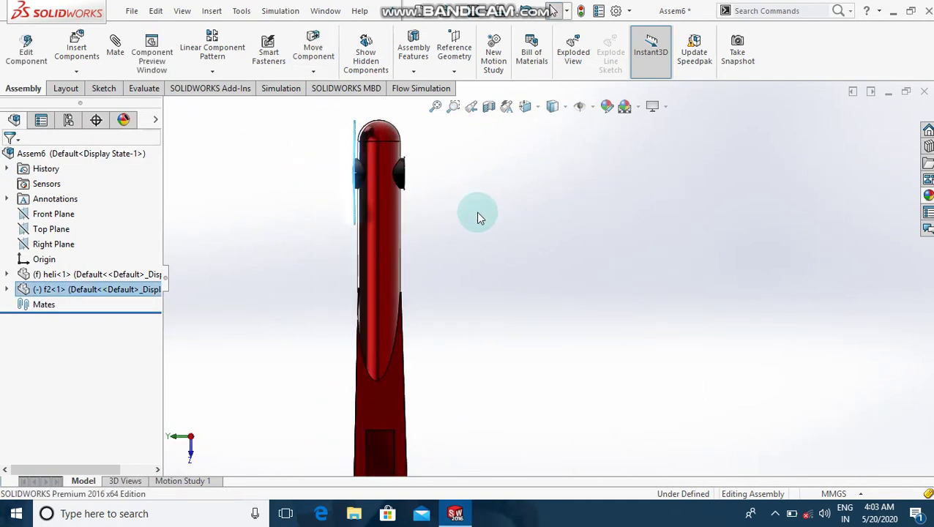
click(477, 214)
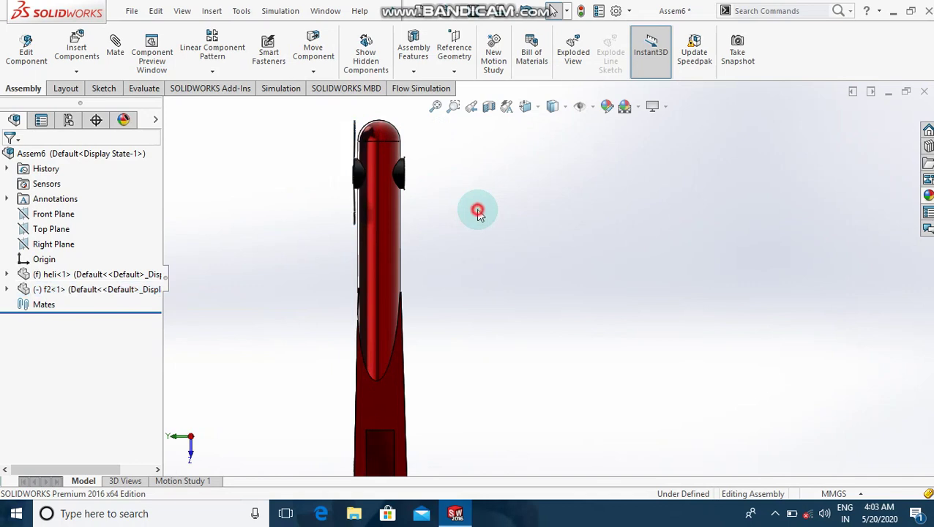
click(116, 47)
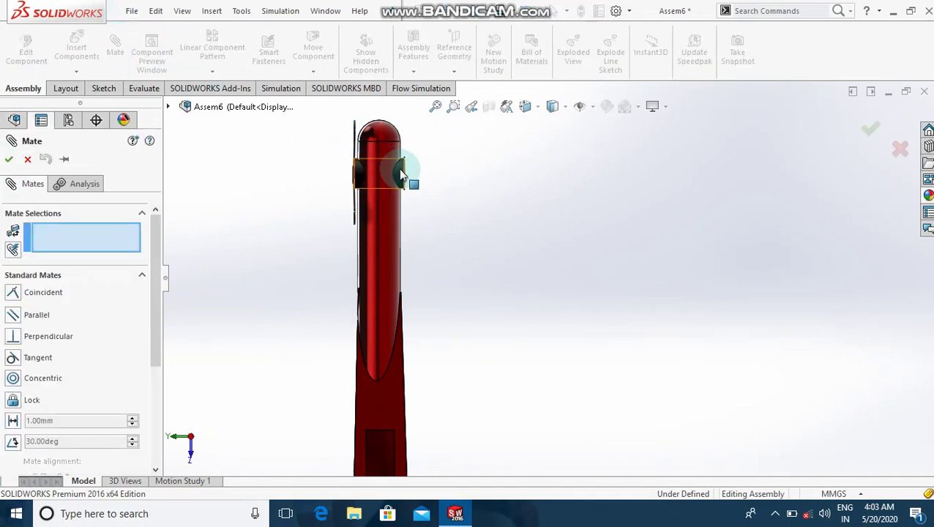
click(402, 178)
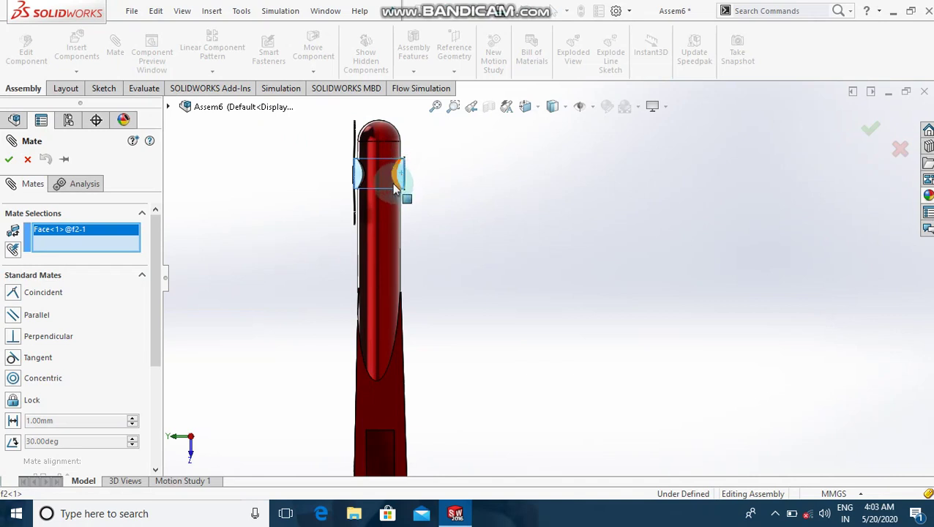
click(394, 193)
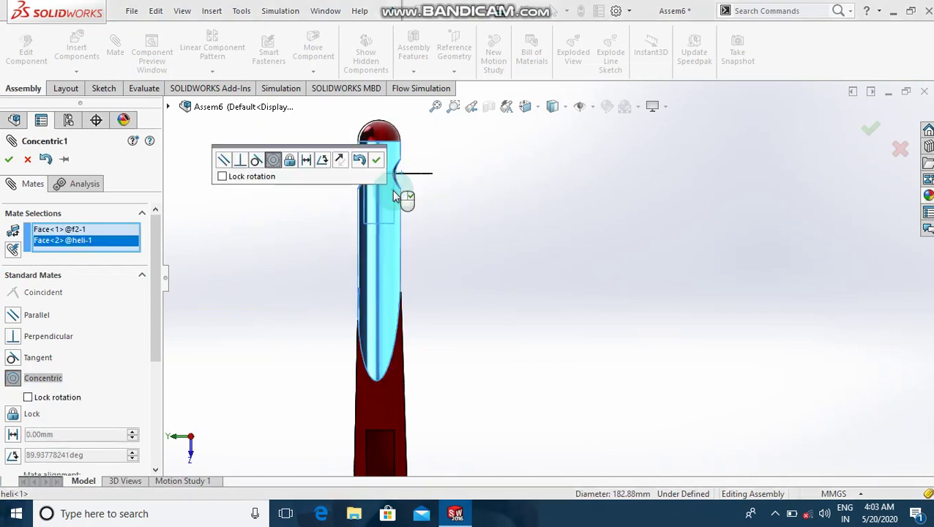
click(256, 160)
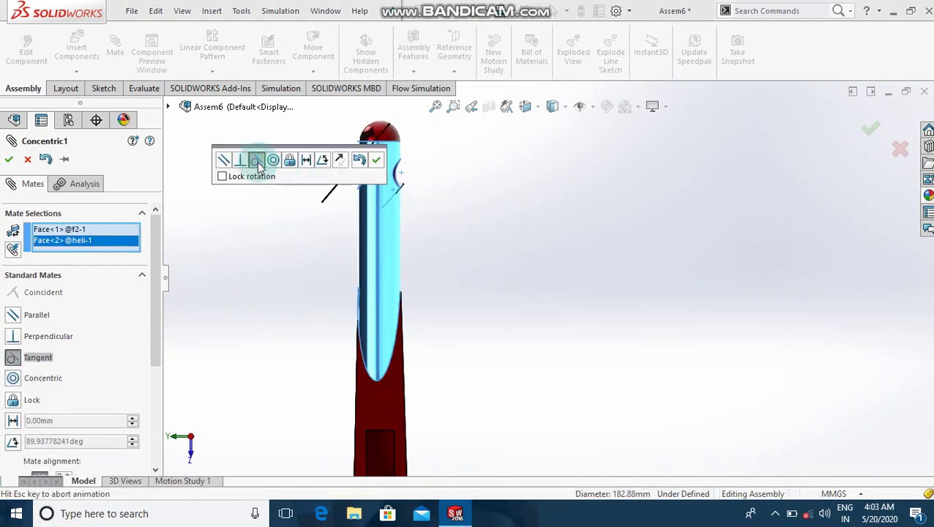
click(240, 163)
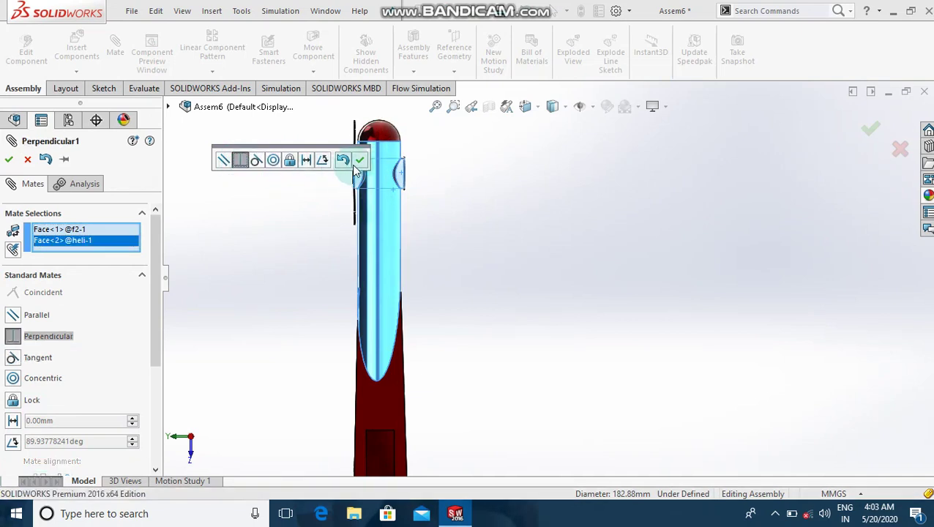
click(360, 163)
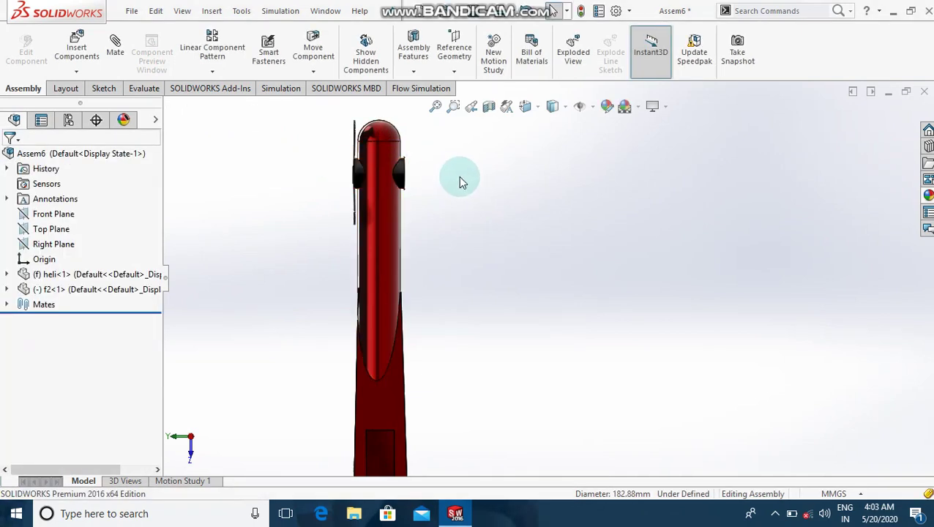
key(ctrl+5)
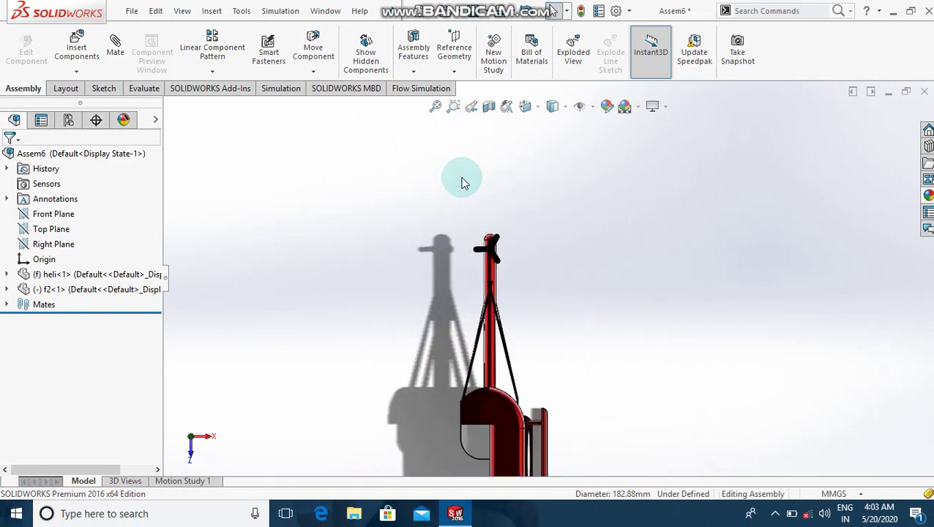
key(shift+Left)
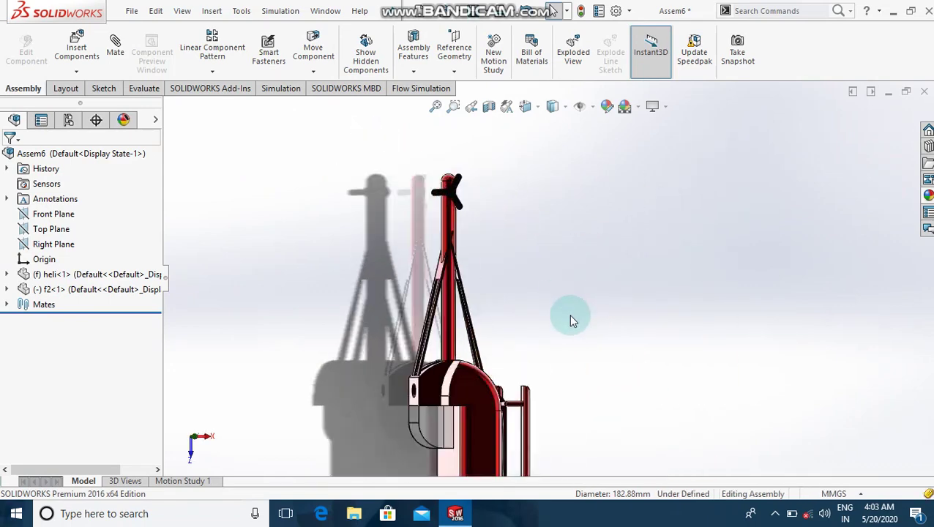
scroll(568, 314, up, 3)
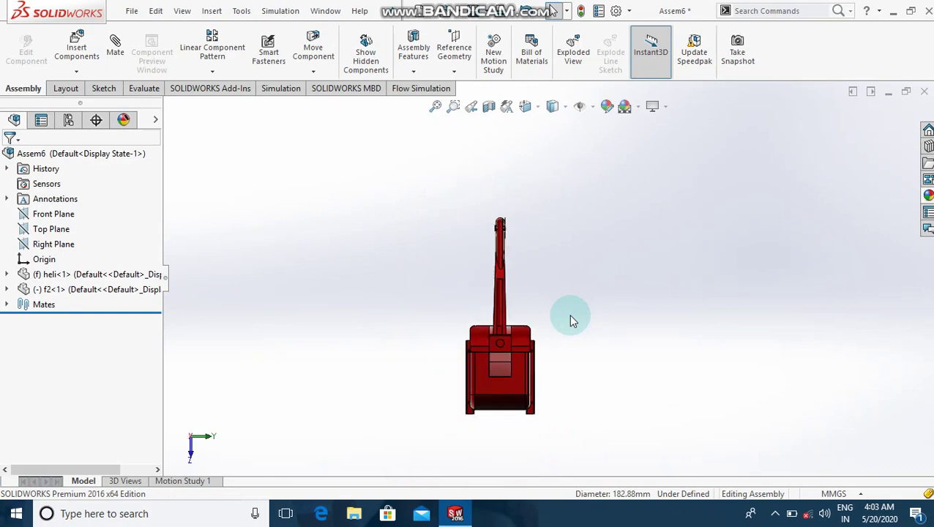
Insert the f1 main rotor part and place it on the helicopter body.
click(71, 43)
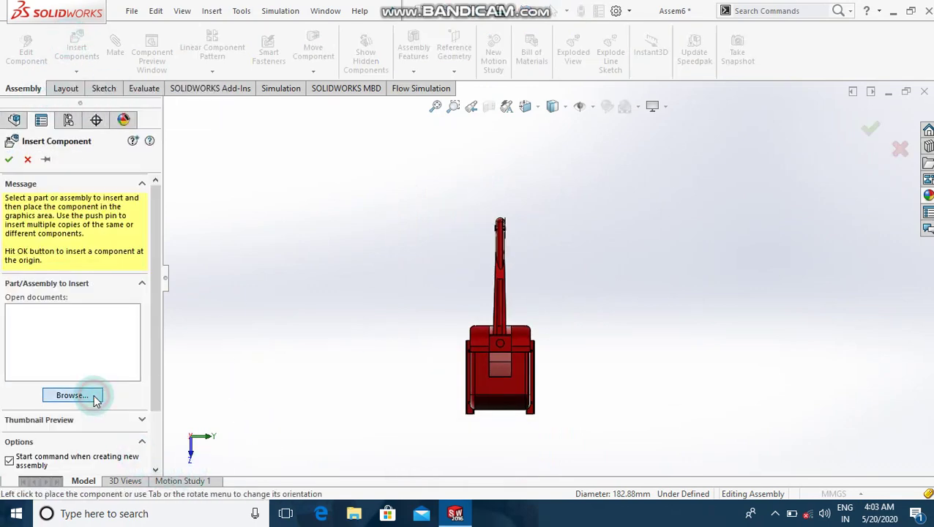
click(72, 395)
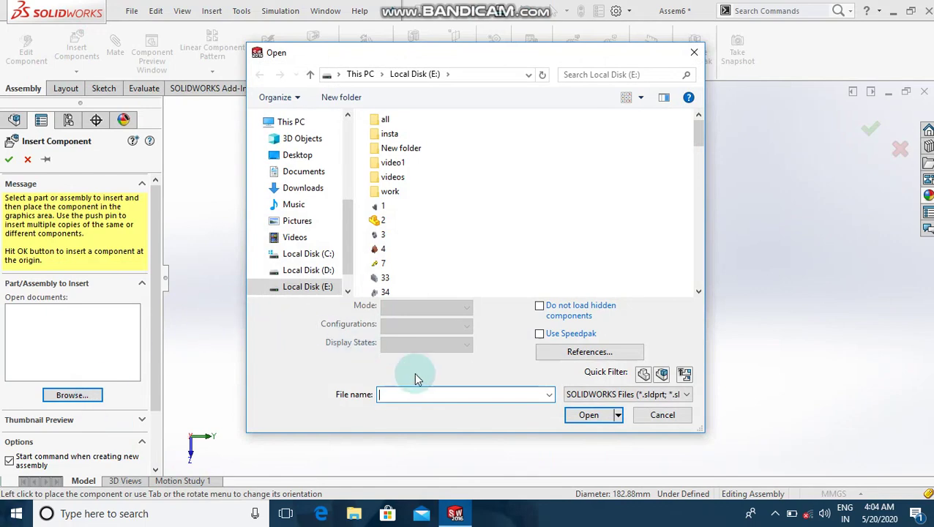
text(f1)
key(Return)
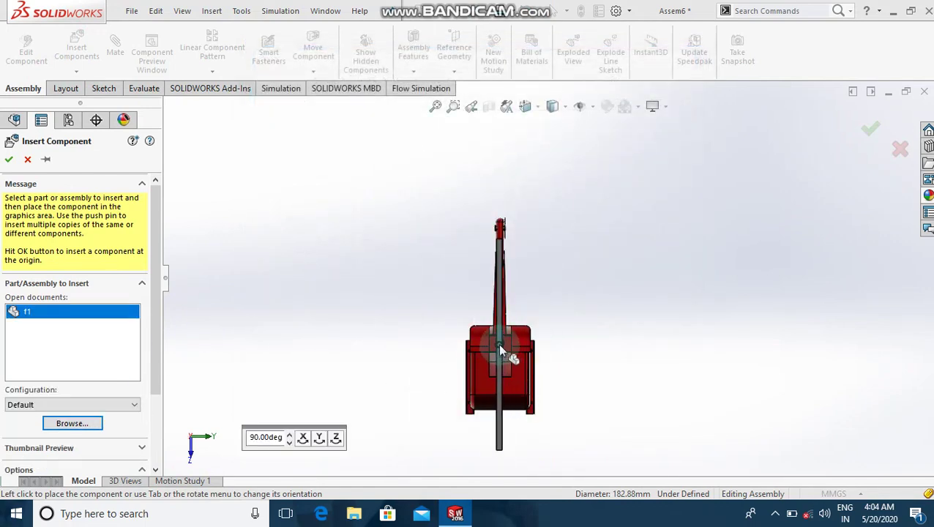
click(498, 342)
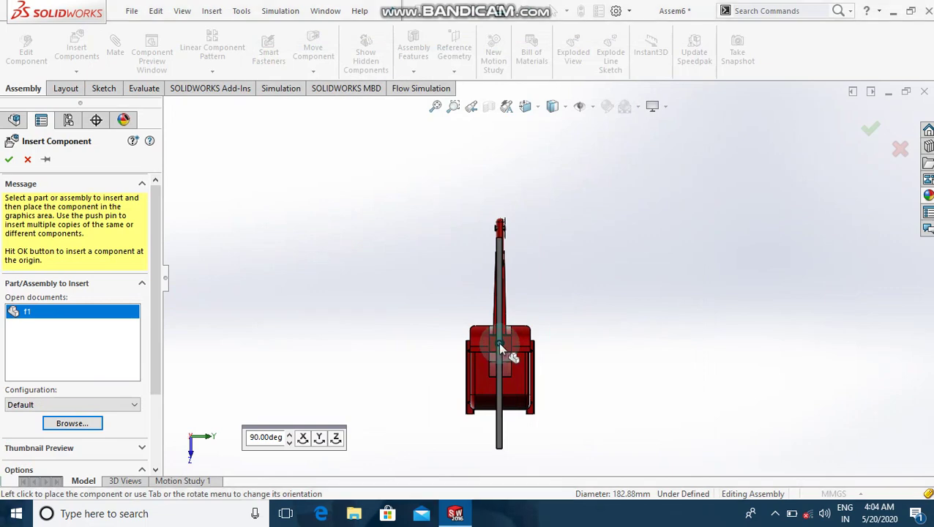
From a side view, slide the f1 rod slightly to the right.
key(shift+Left)
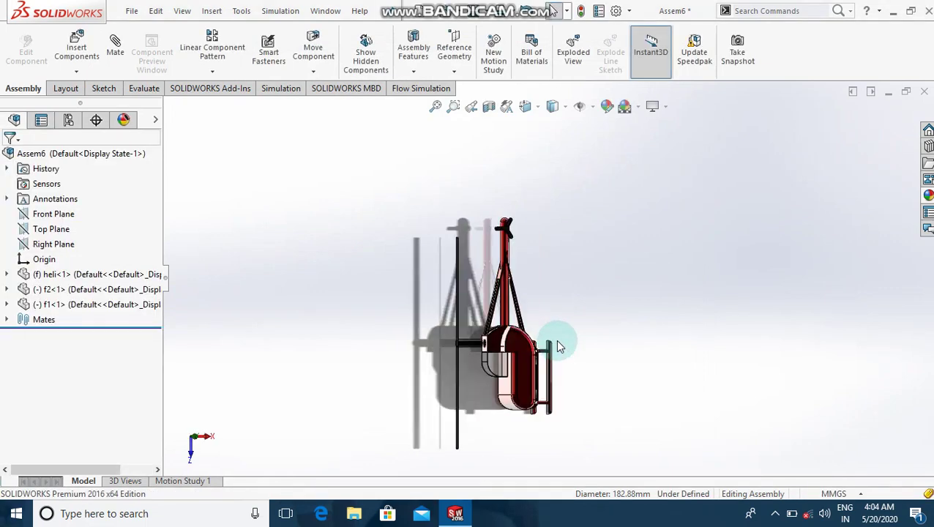
scroll(556, 341, down, 3)
scroll(489, 305, up, 1)
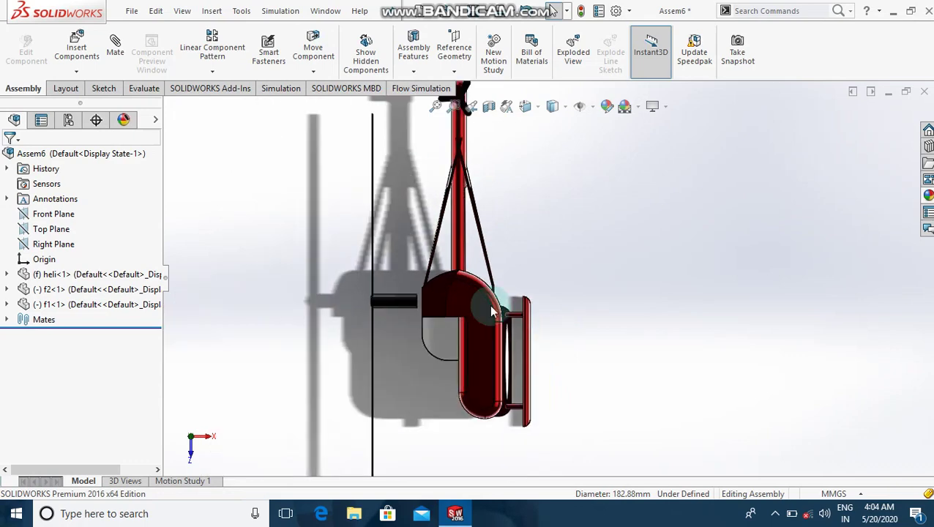
click(412, 300)
drag(412, 300, 446, 296)
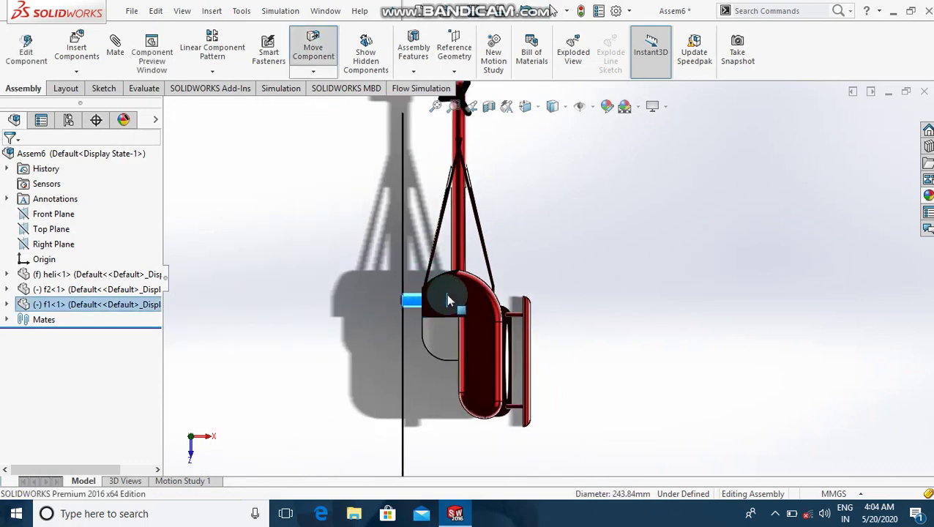
Mate the f1 rod face coincident to the helicopter's top edge, then view isometric.
click(619, 278)
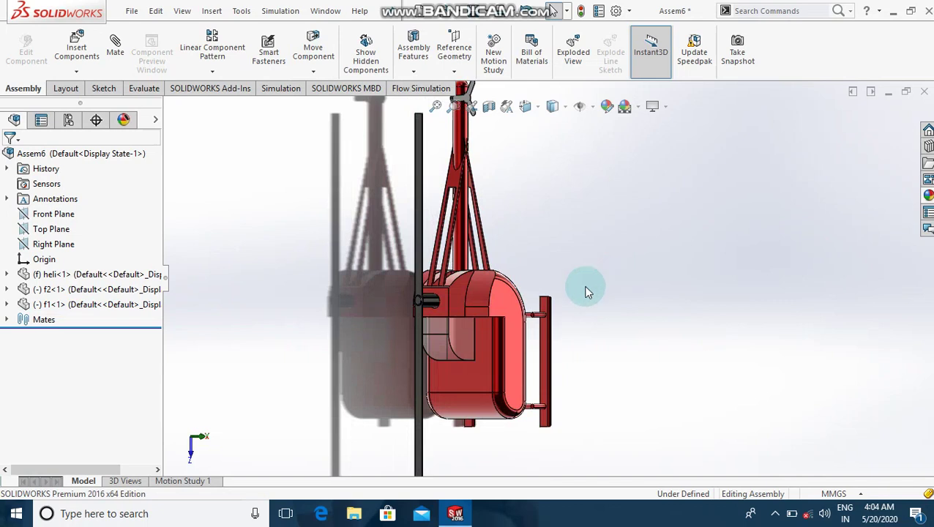
click(430, 302)
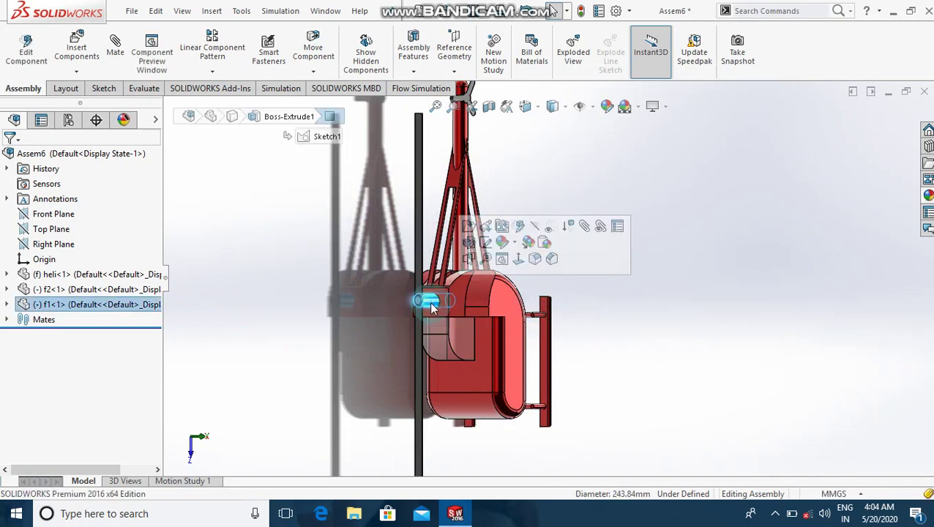
click(583, 227)
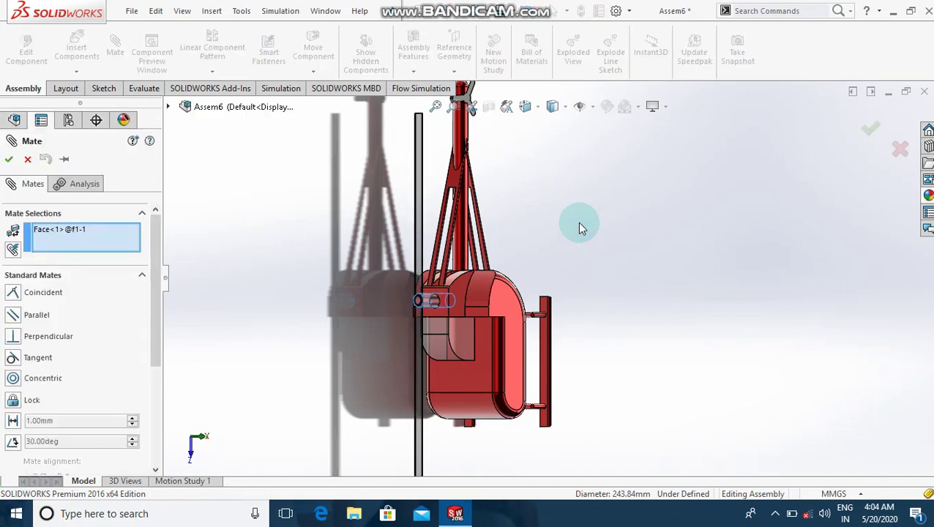
click(440, 310)
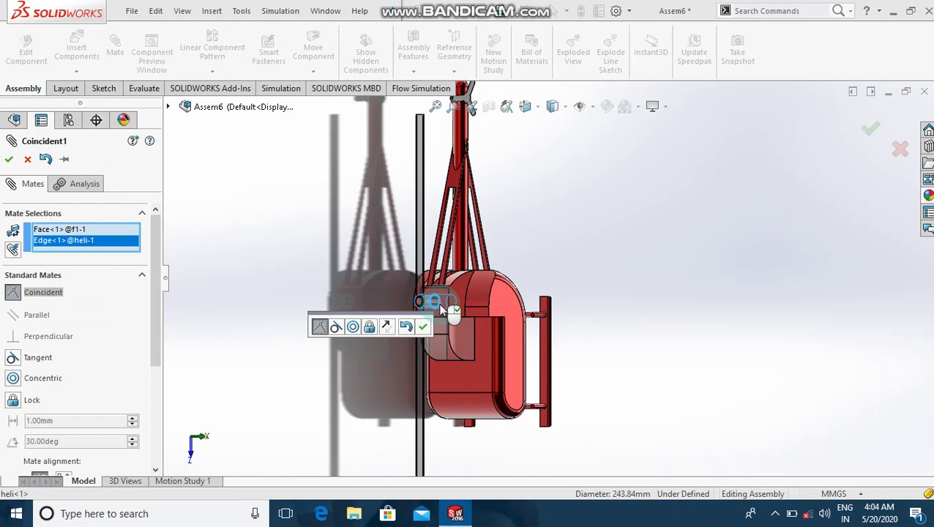
key(Return)
key(Return)
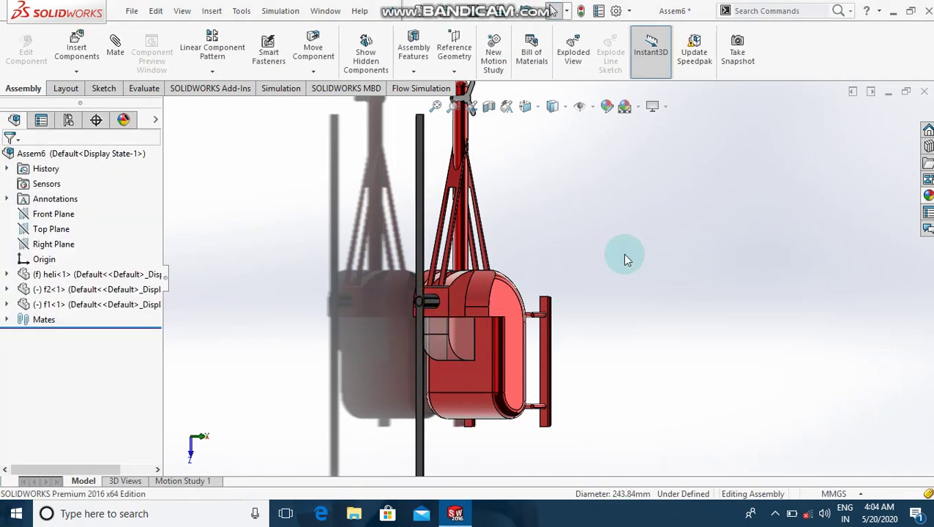
key(ctrl+7)
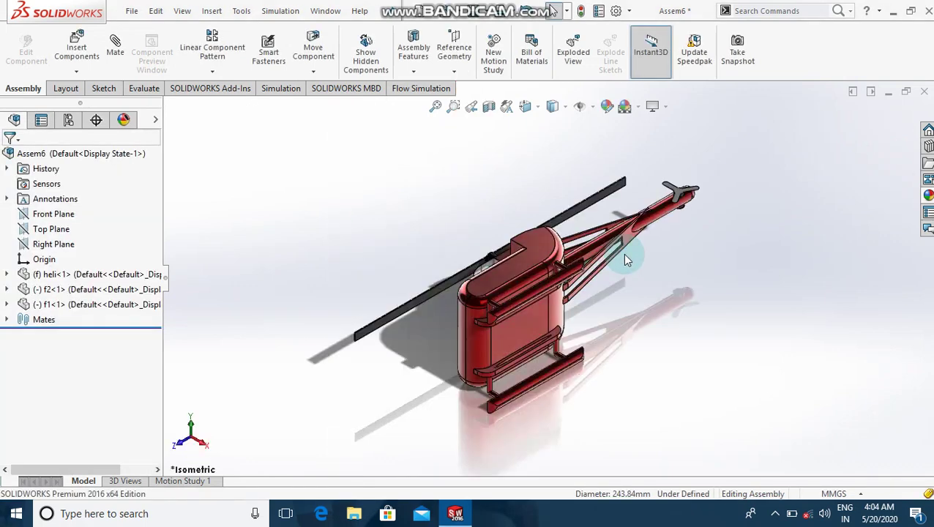
Add RotaryMotor1 at 100 RPM on the f1 main rotor face in Motion Study 1.
key(Up)
key(Up)
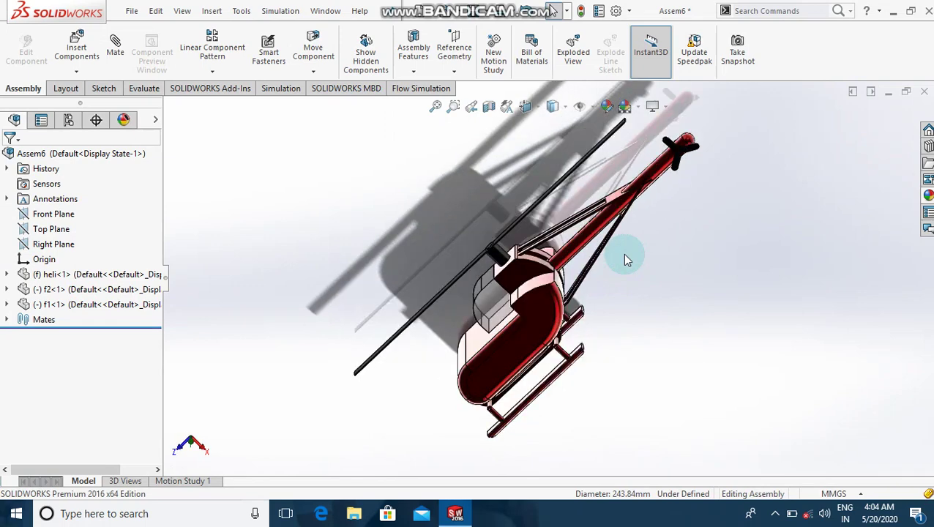
key(Up)
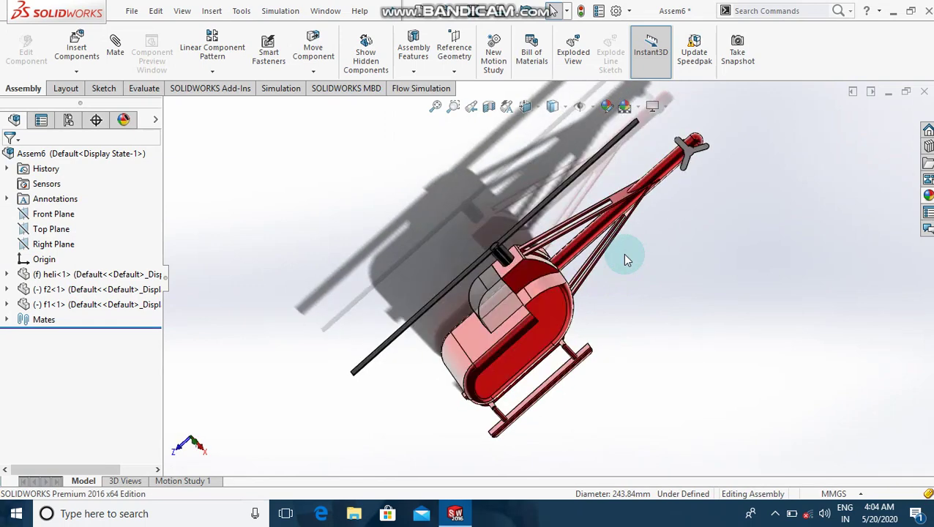
click(209, 481)
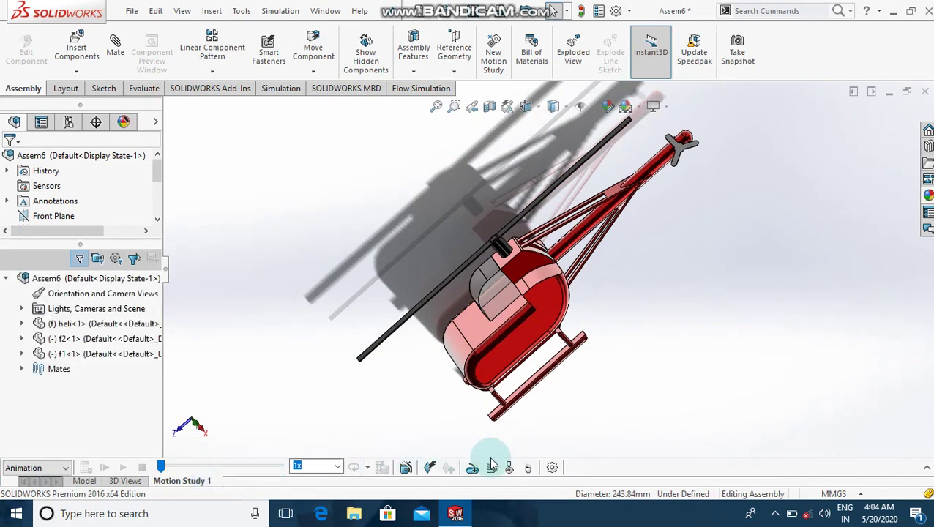
click(472, 469)
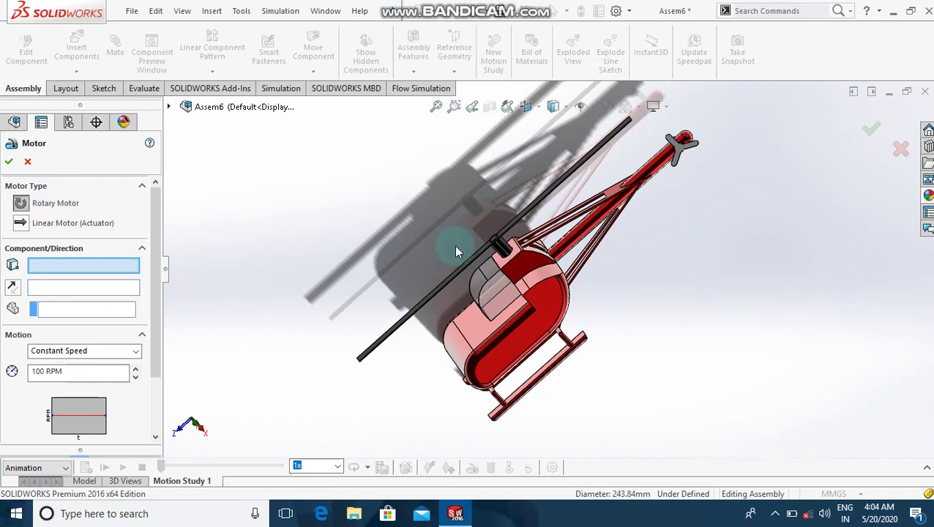
click(503, 251)
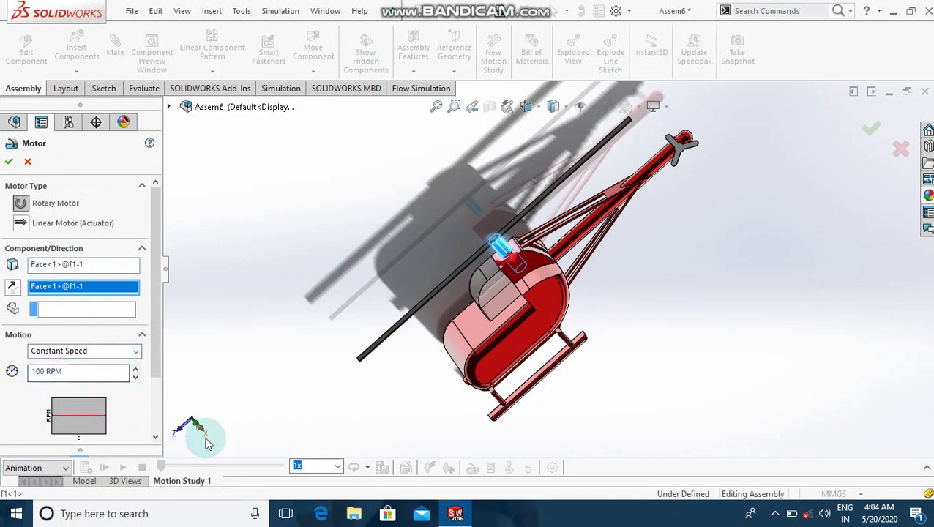
click(8, 163)
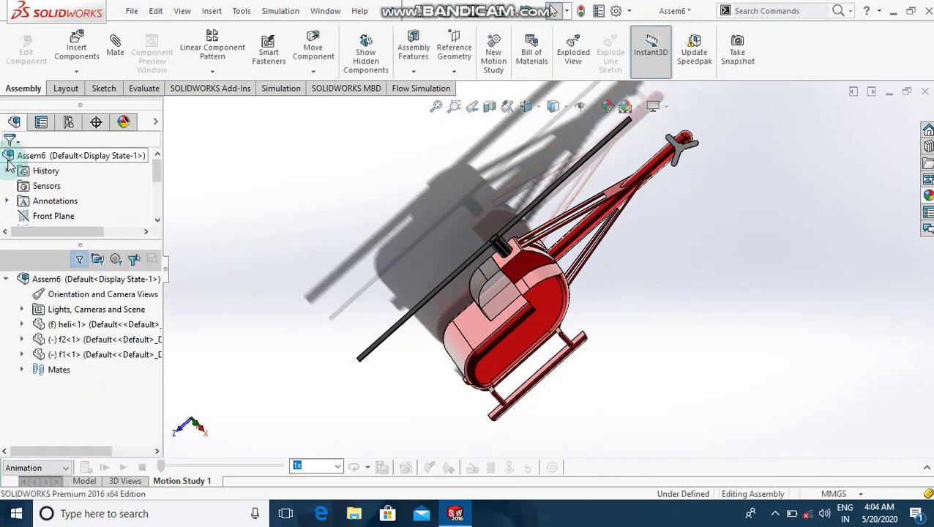
Add RotaryMotor2 at 100 RPM on the f2 tail rotor and calculate the study.
click(681, 152)
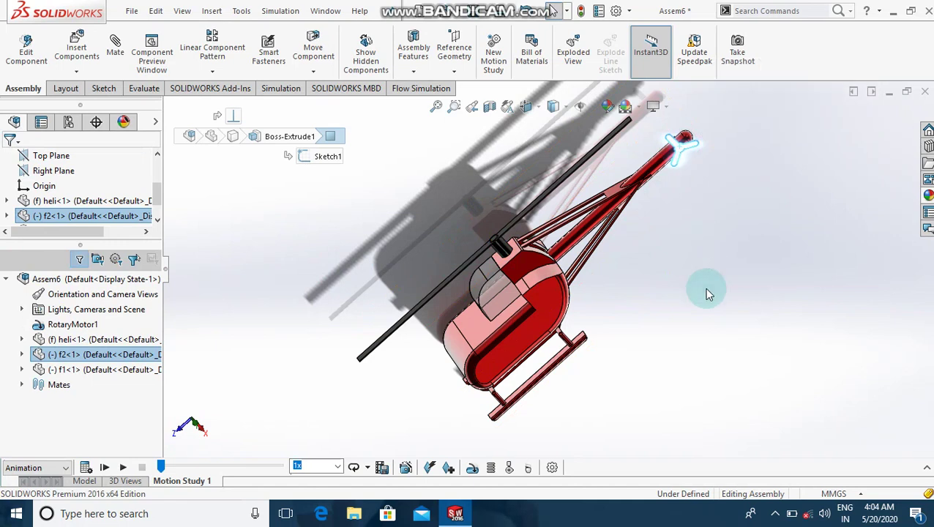
click(555, 429)
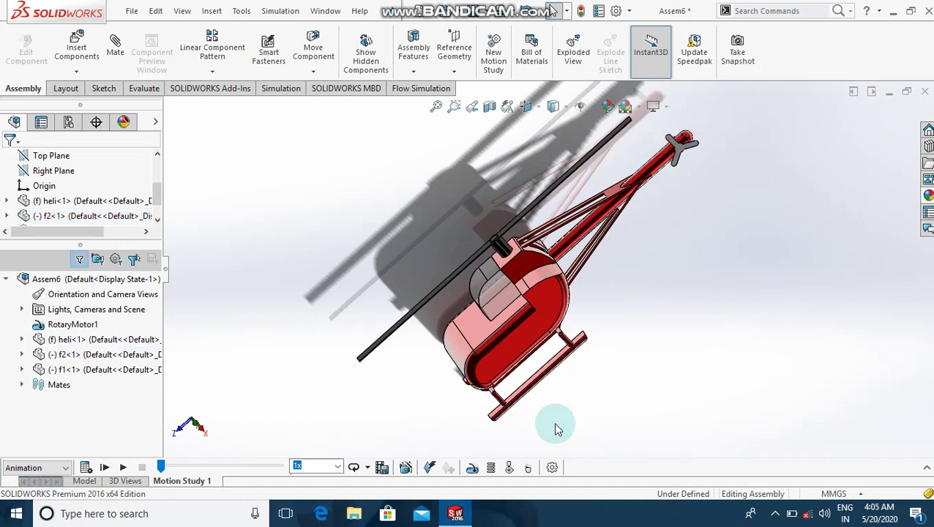
click(474, 468)
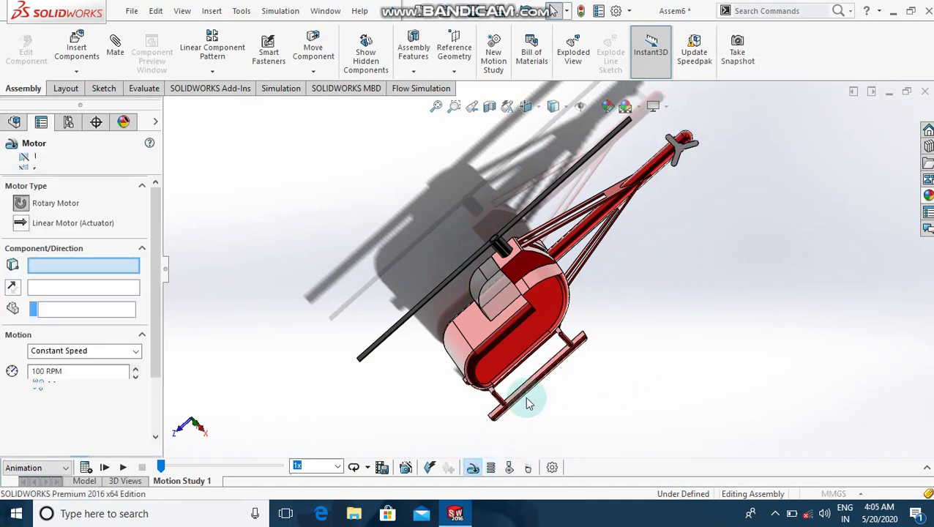
click(680, 152)
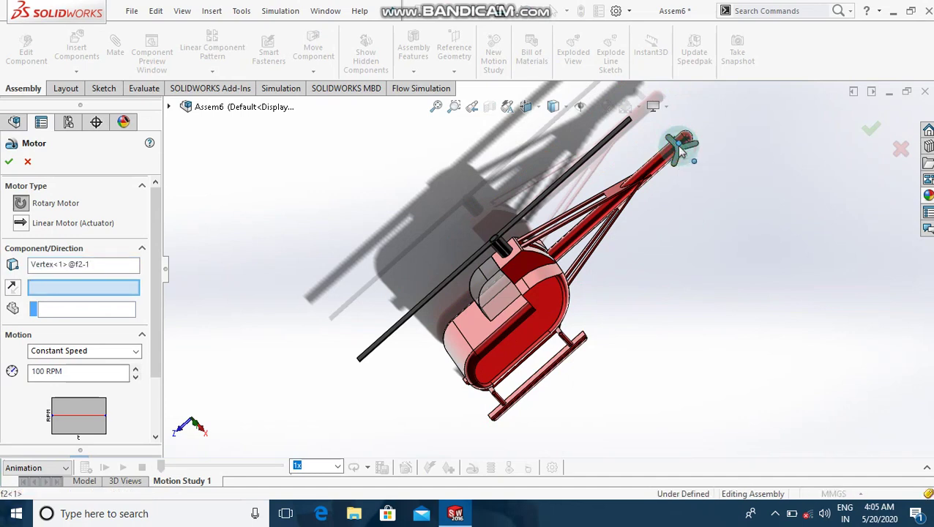
click(679, 151)
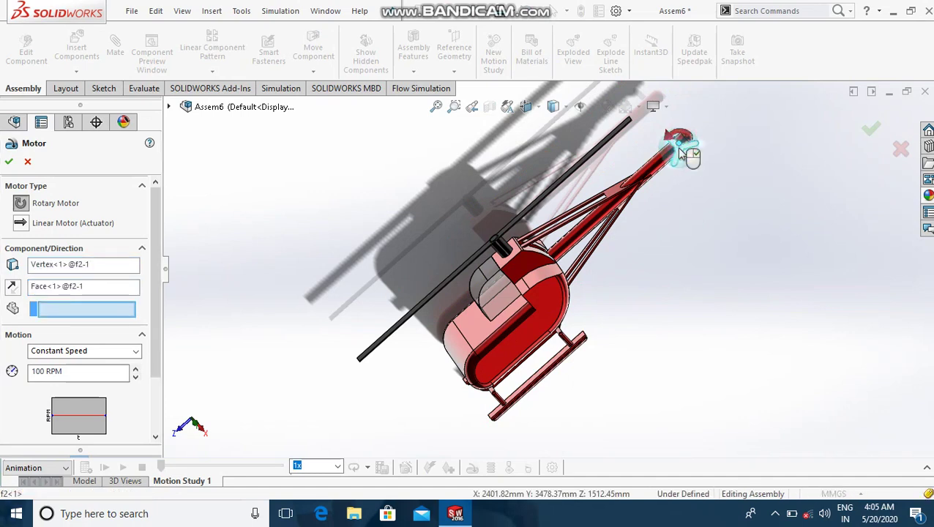
click(11, 163)
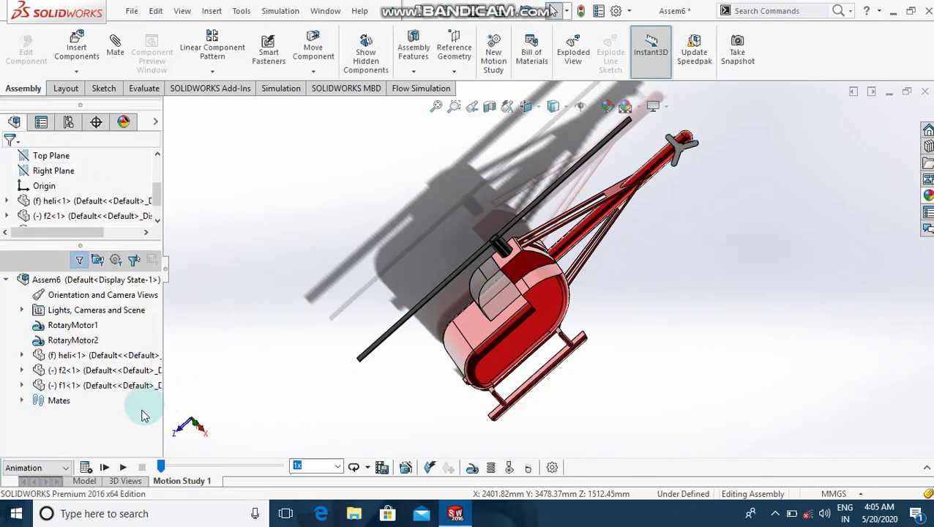
click(87, 468)
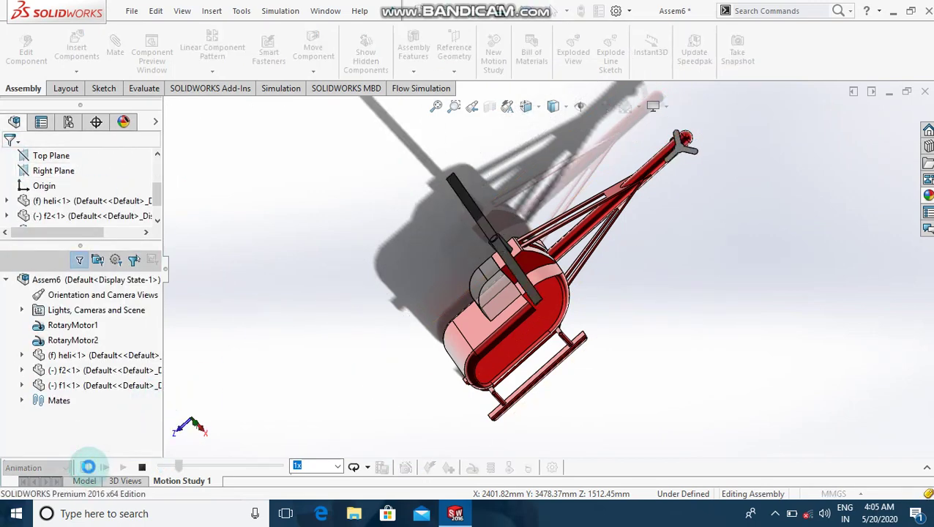